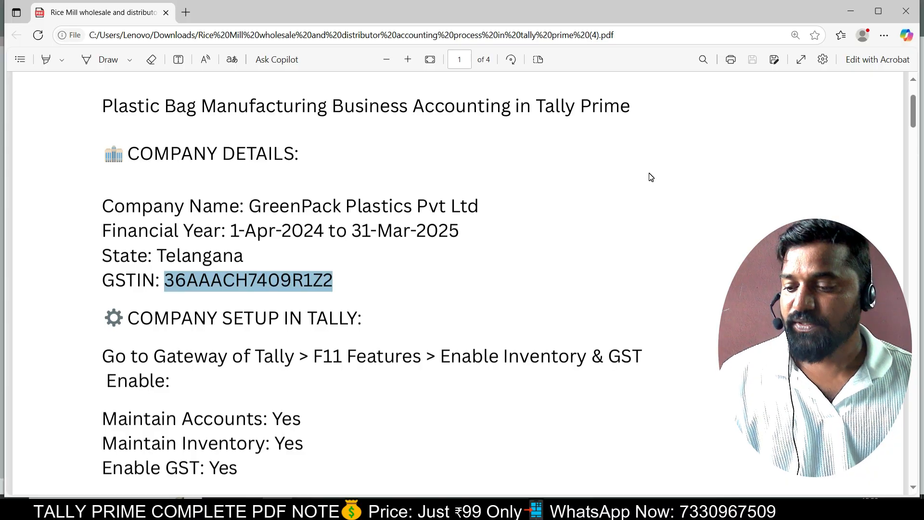
Start a new company named 'GreenPack Plastics Pvt Ltd', copying the name from the PDF notes.
key(alt+Tab)
key(alt+Tab)
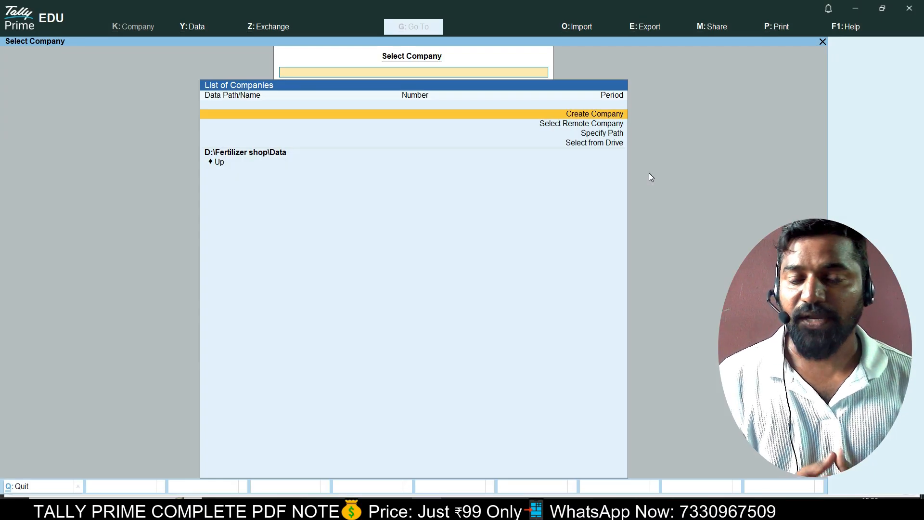
key(Down)
key(Up)
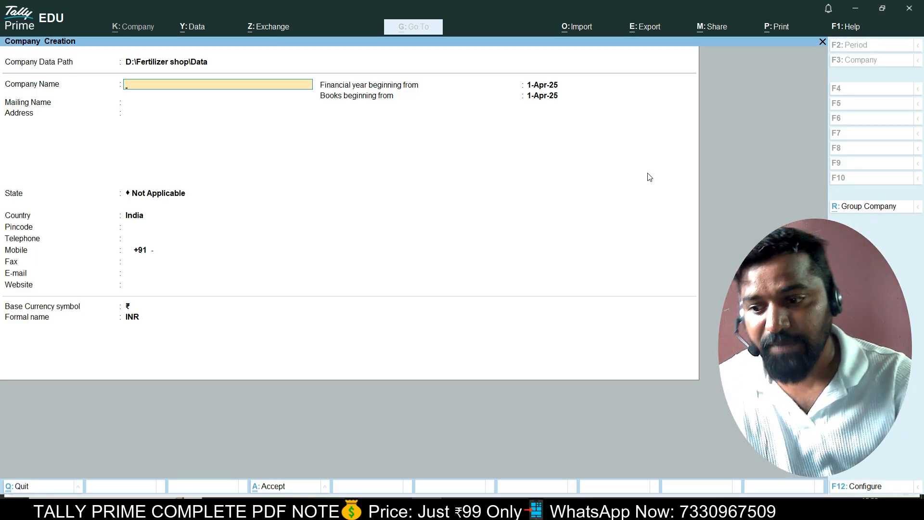
key(alt+Tab)
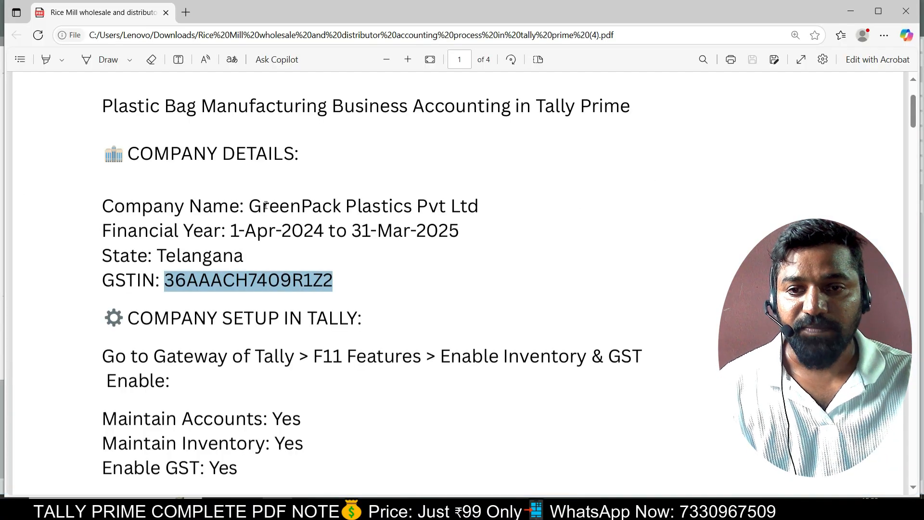
drag(254, 205, 477, 206)
key(ctrl+c)
key(alt+Tab)
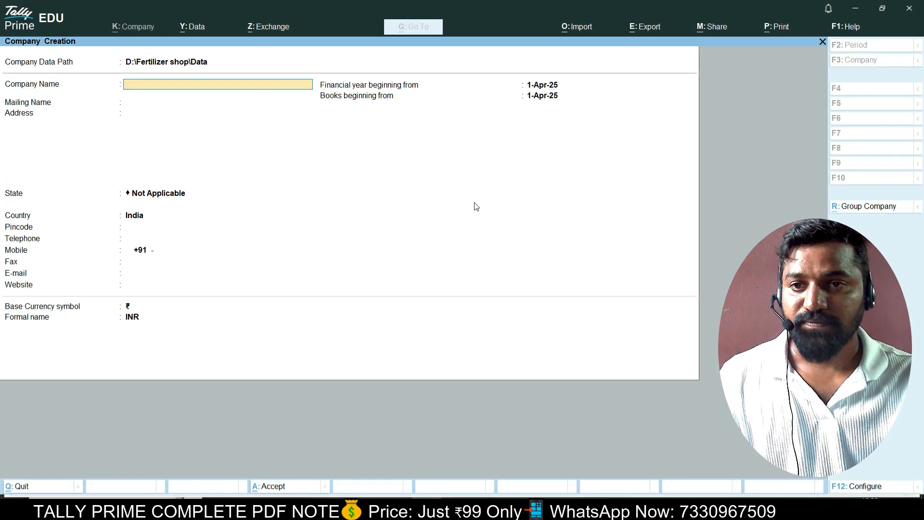
key(ctrl+v)
key(Return)
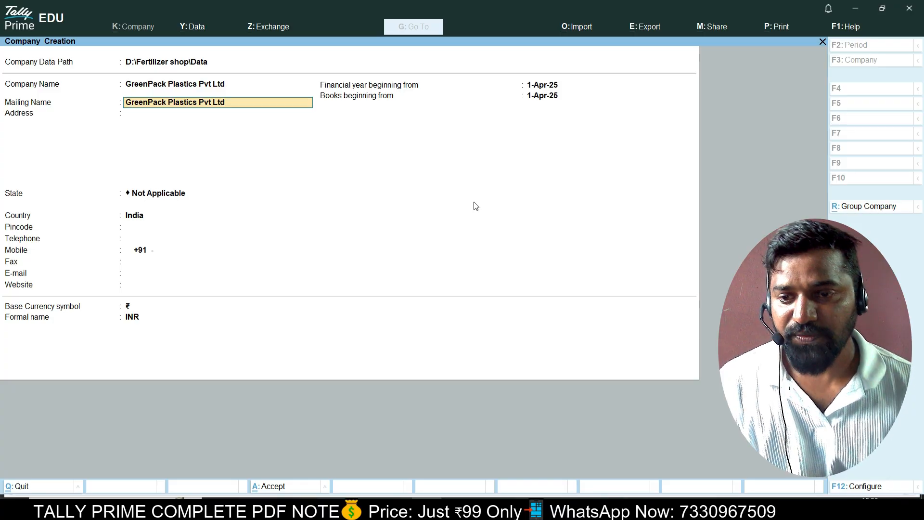
Keep the mailing name, enter the company address and choose Telangana as the state.
key(Return)
text(Golconda)
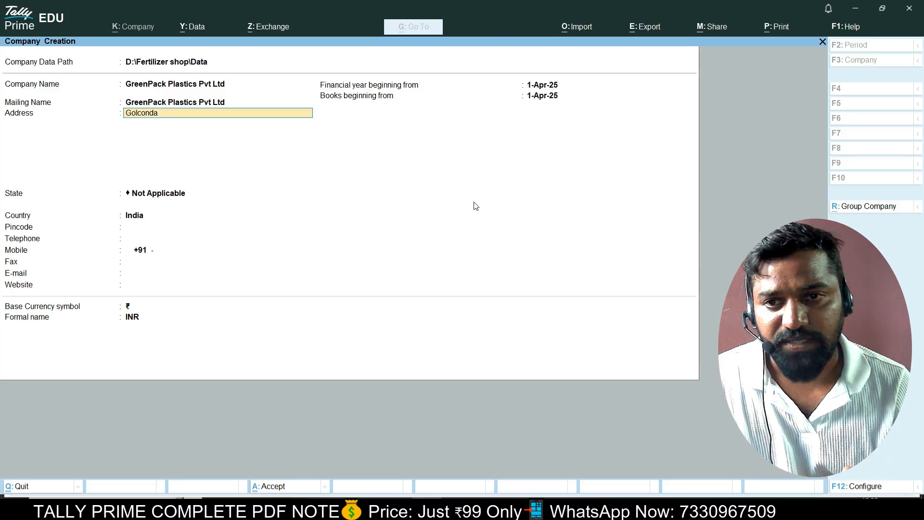
key(Return)
key(Return)
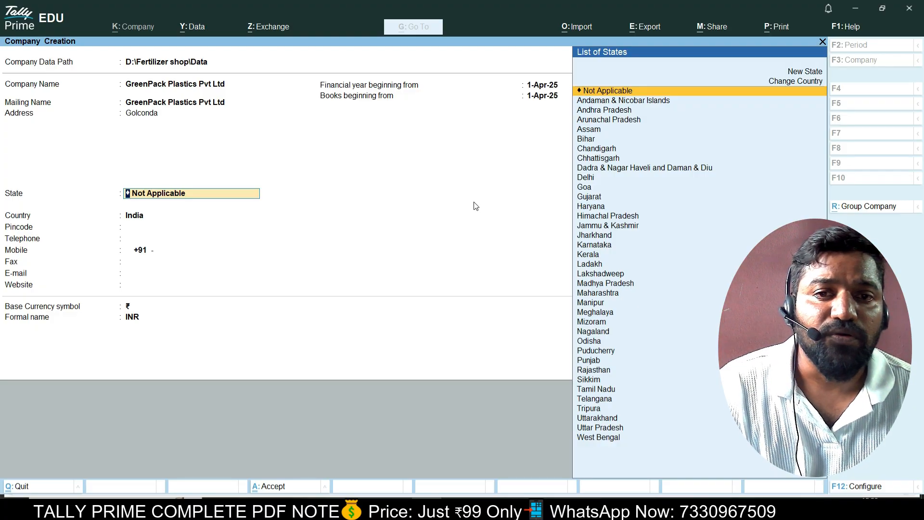
text(Te)
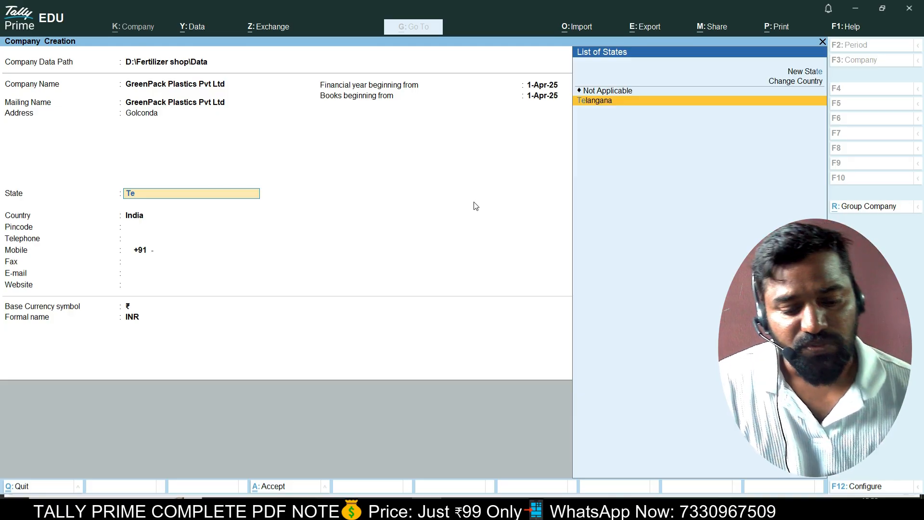
key(Return)
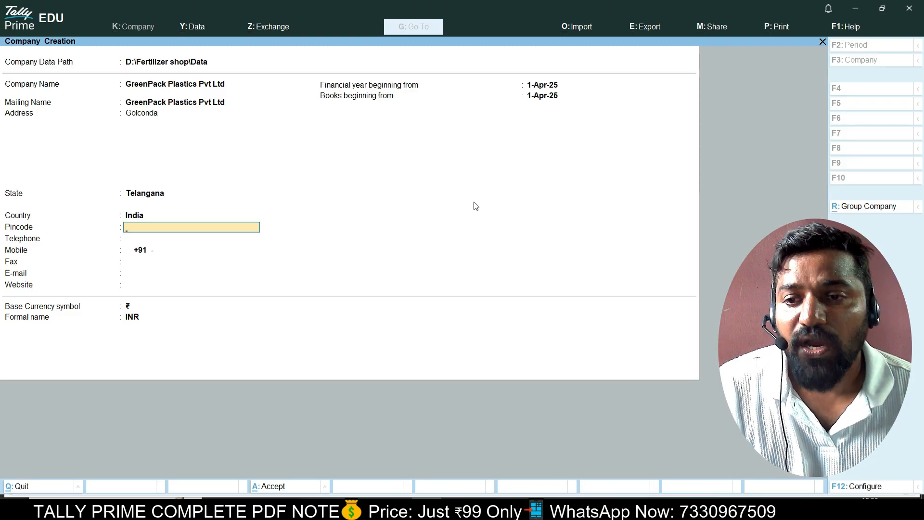
Enter the pincode, the company's mobile number and e-mail address, skipping fax and website.
text(500100)
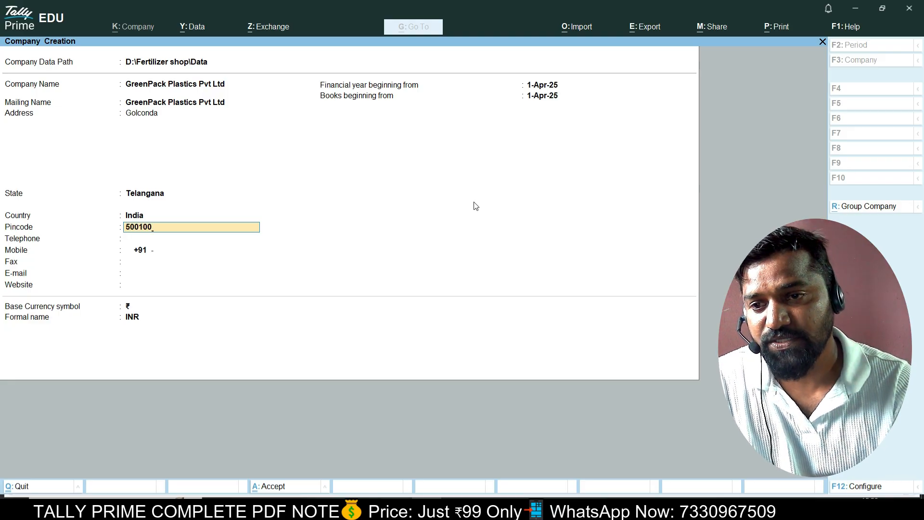
key(Return)
key(Return)
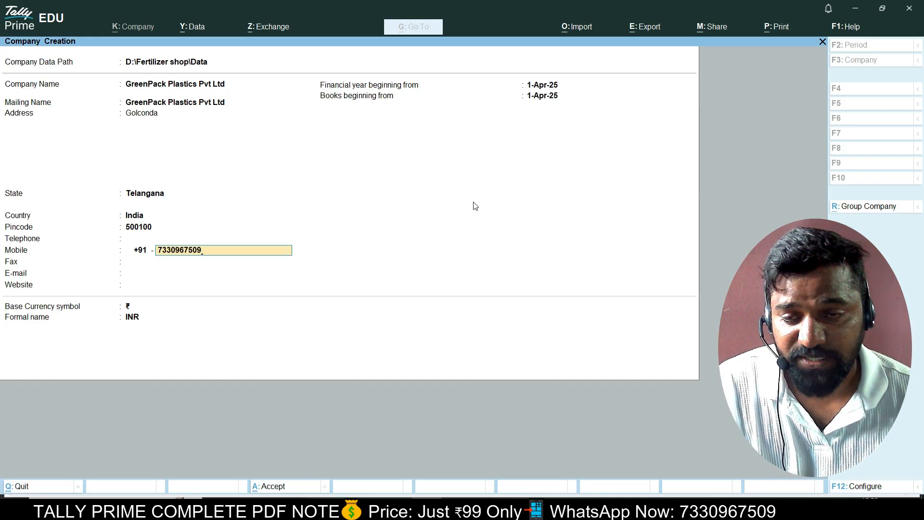
key(Return)
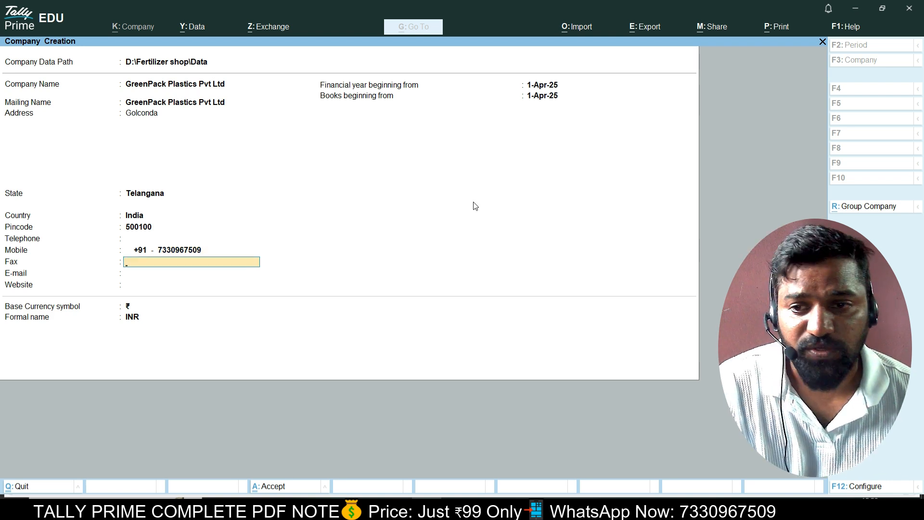
key(Return)
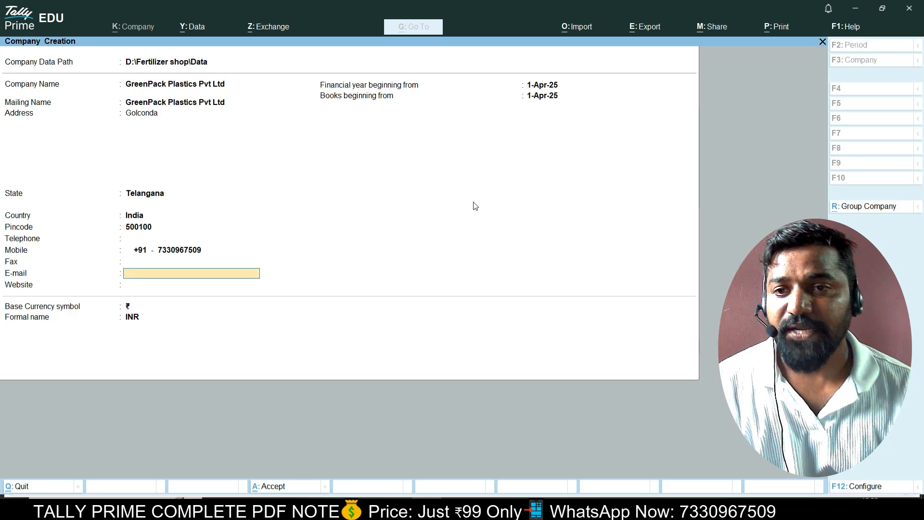
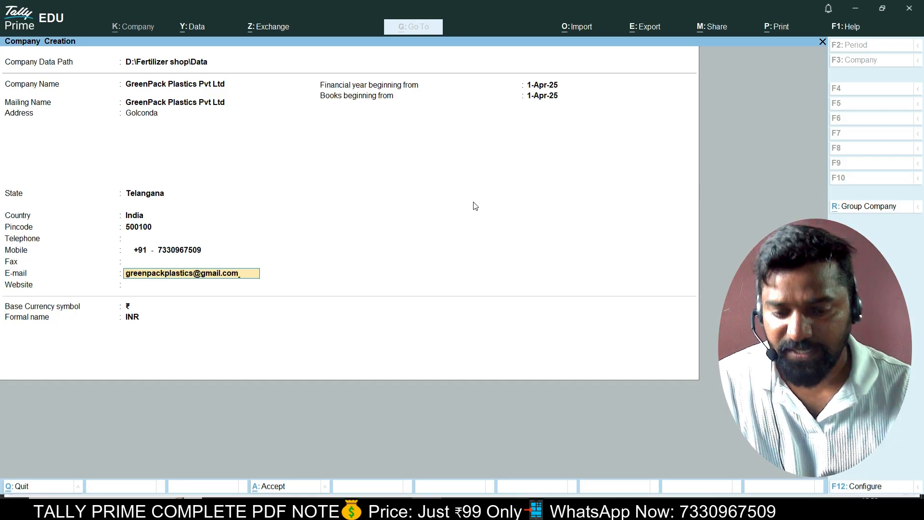
key(Return)
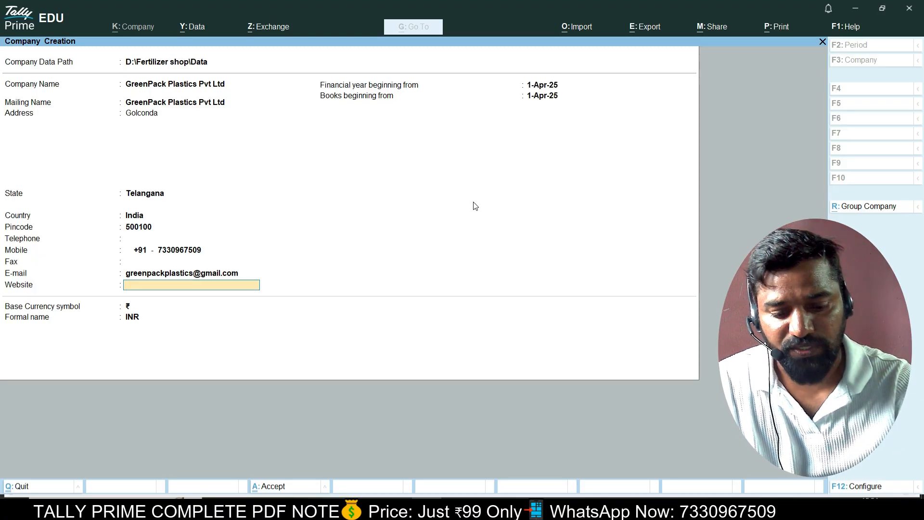
key(Return)
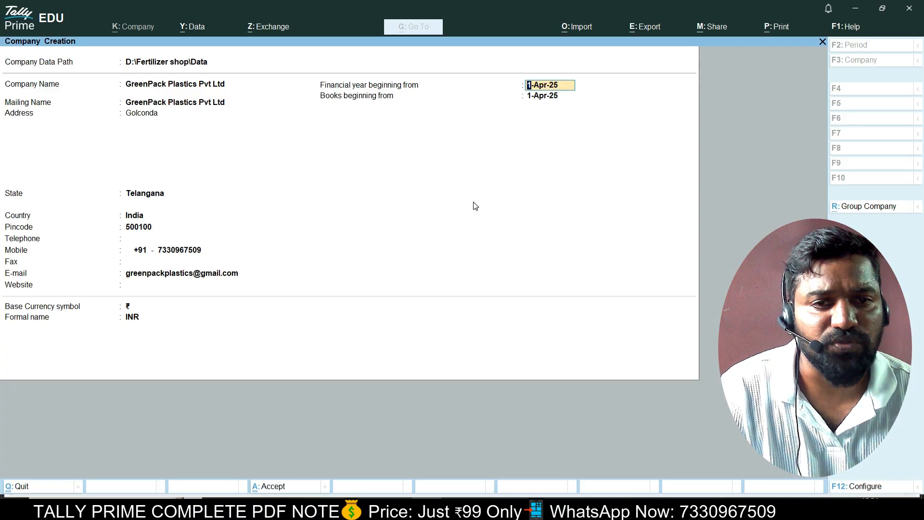
Keep 1-Apr-25 for financial year and books start, rupee currency with INR, and save.
key(Return)
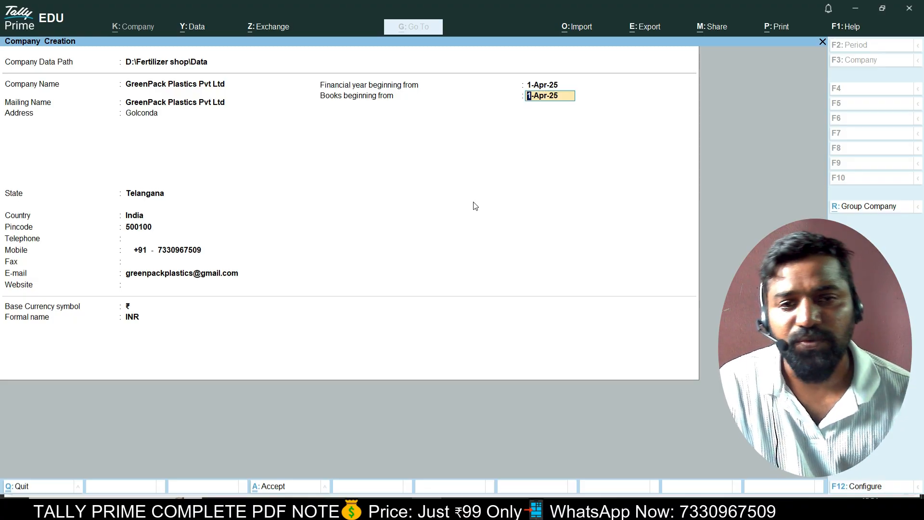
key(Return)
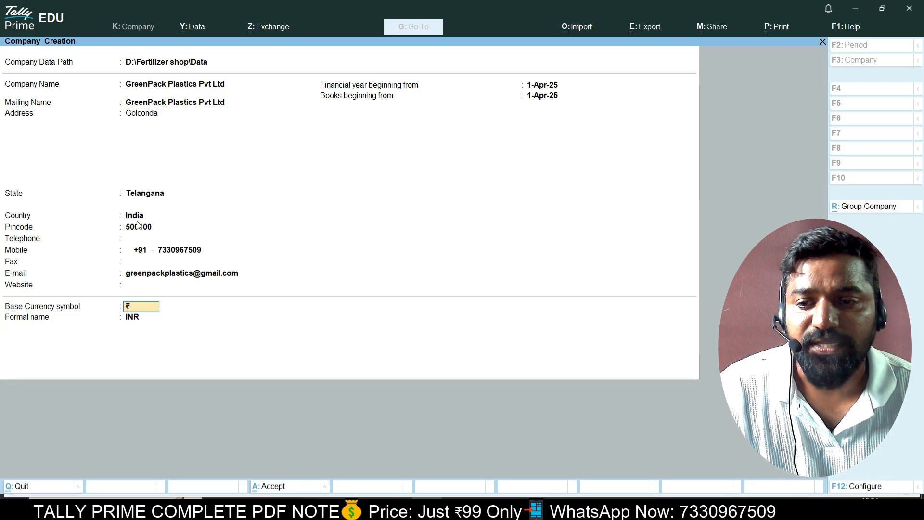
key(Return)
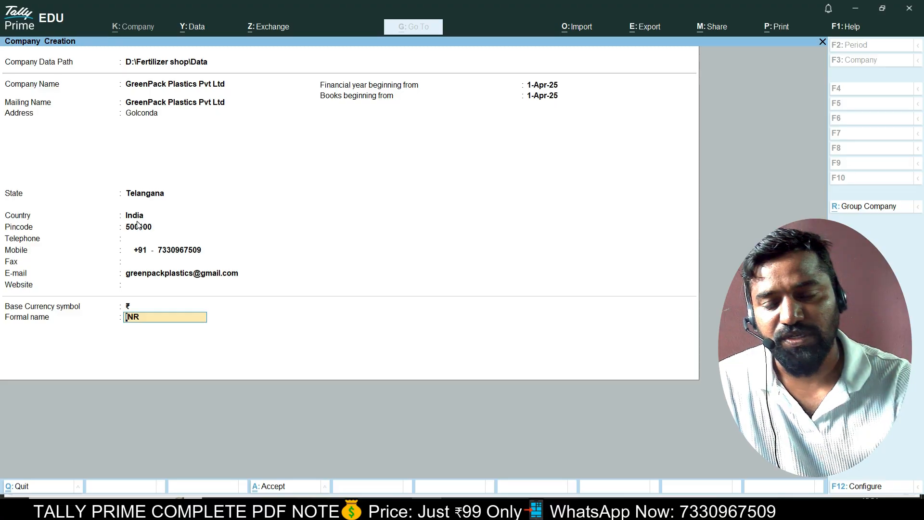
key(Return)
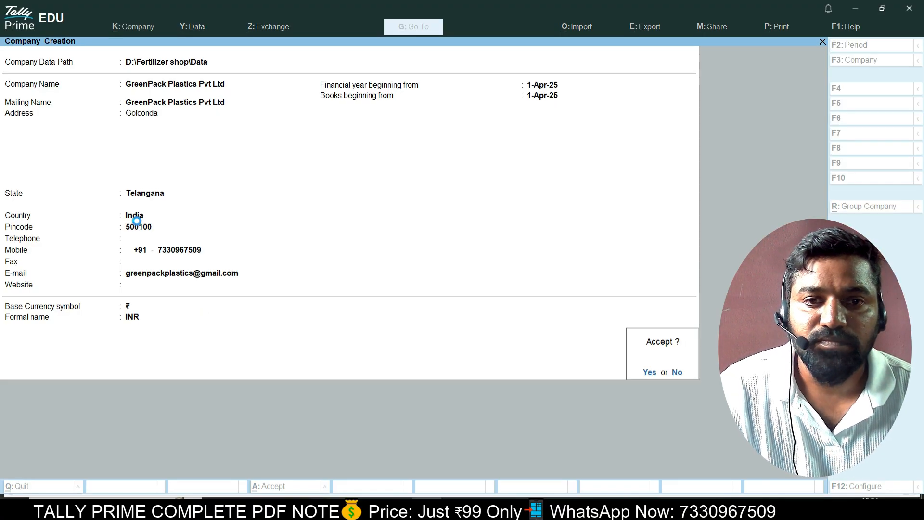
key(Return)
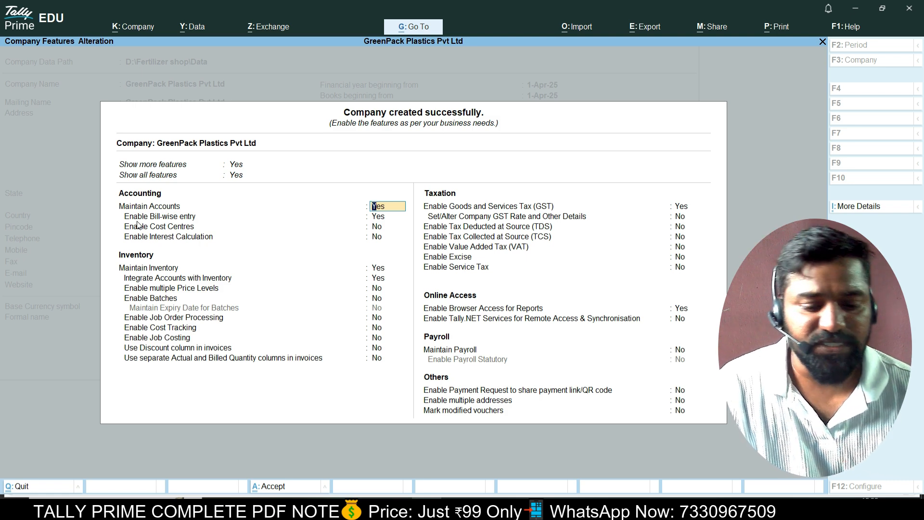
Keep all features shown with accounts and inventory on, and proceed into GST registration details.
key(BackSpace)
key(BackSpace)
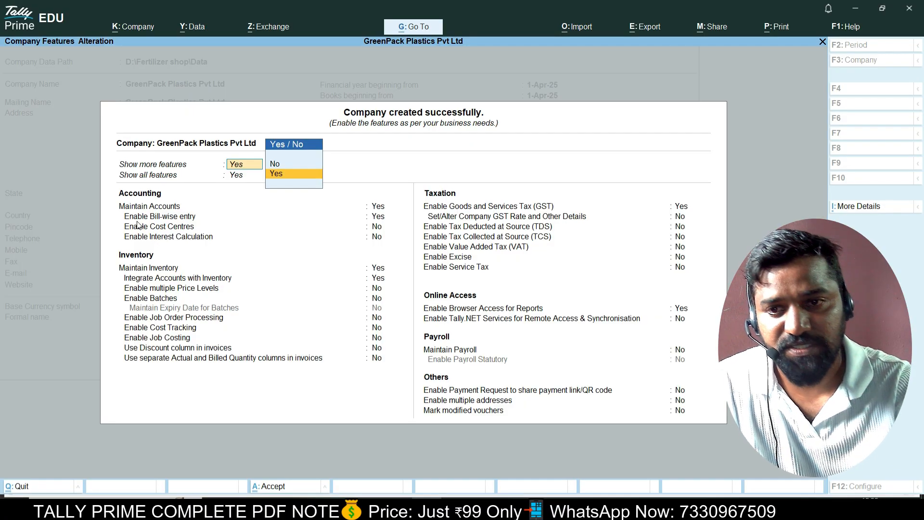
key(Return)
key(Return)
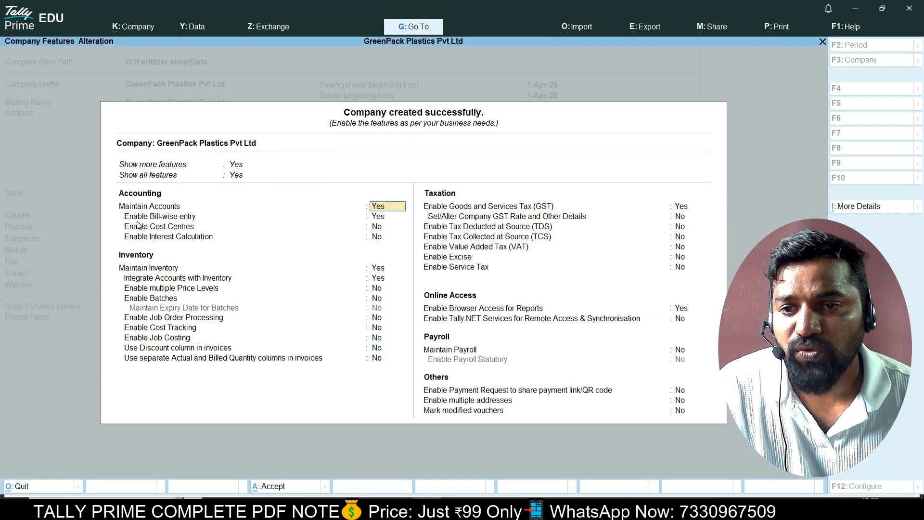
key(BackSpace)
key(BackSpace)
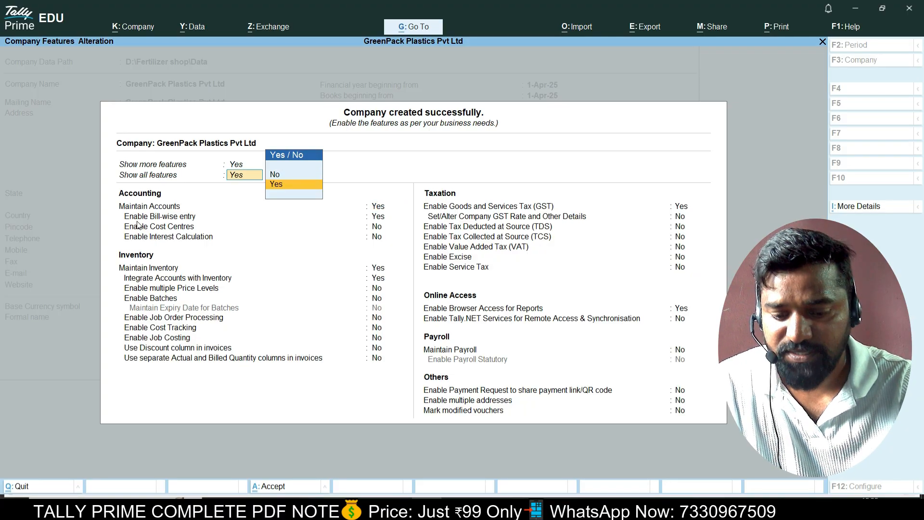
key(Return)
key(Return)
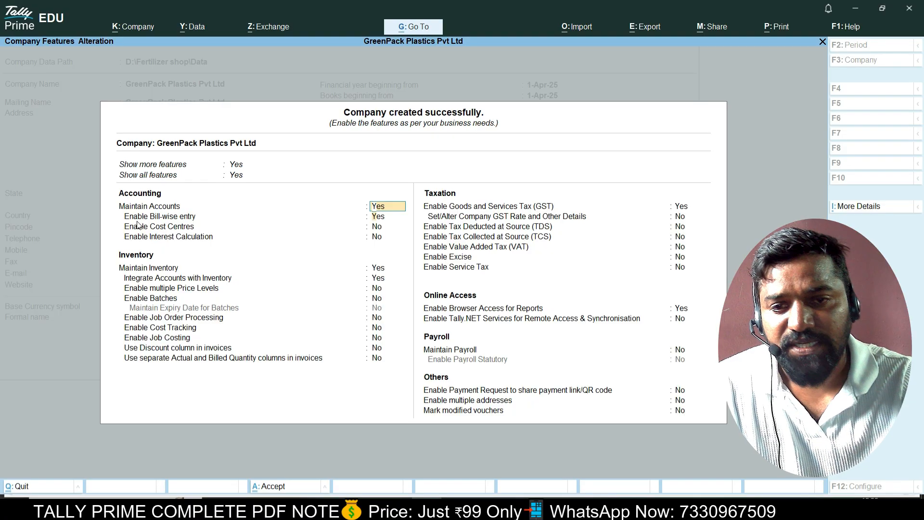
key(Return)
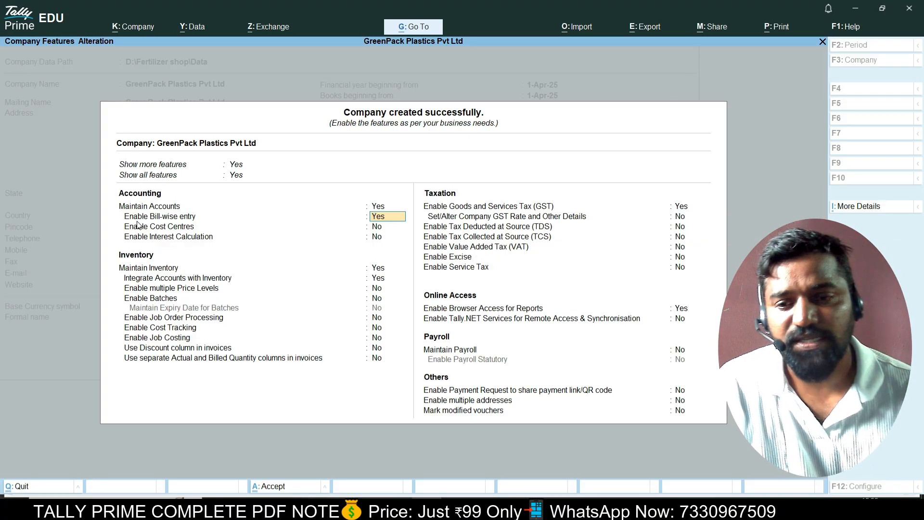
key(Return)
key(Return)
key(Return)
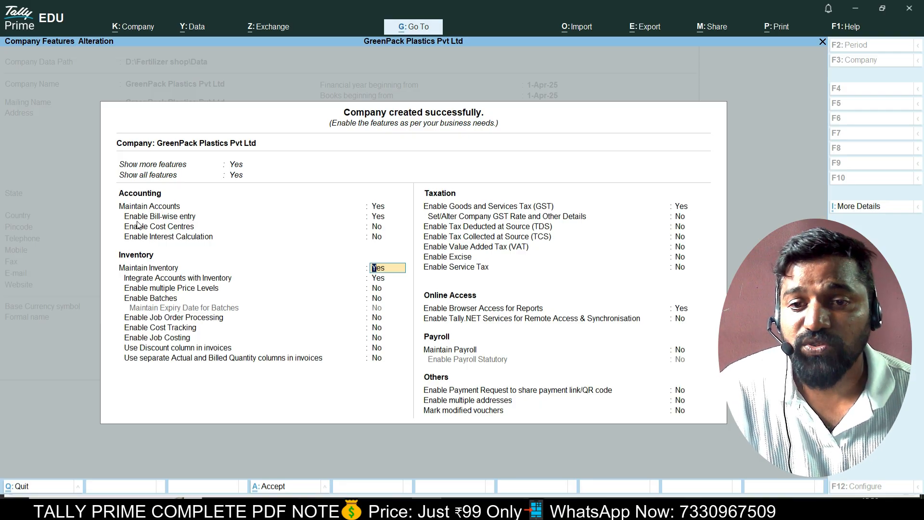
key(Return)
key(Return)
key(Return)
key(Return)
key(Return)
key(Return)
key(Return)
key(Return)
key(Return)
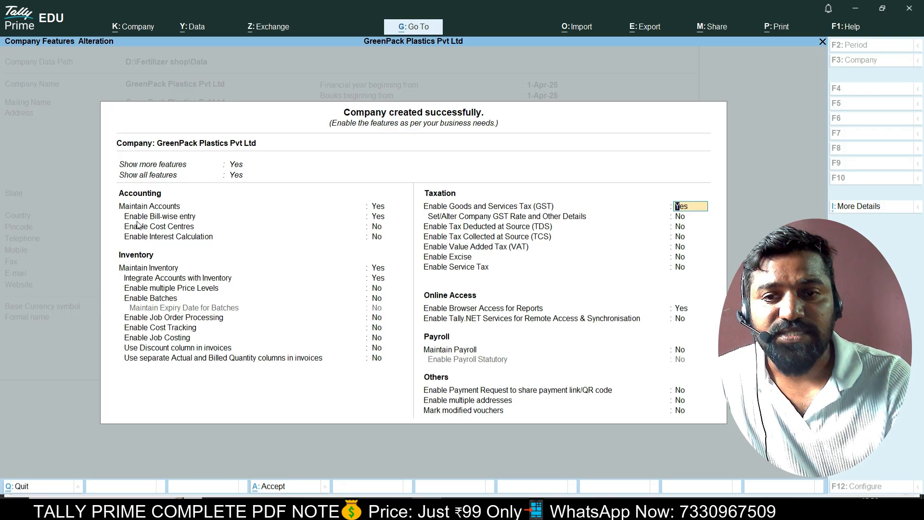
key(Return)
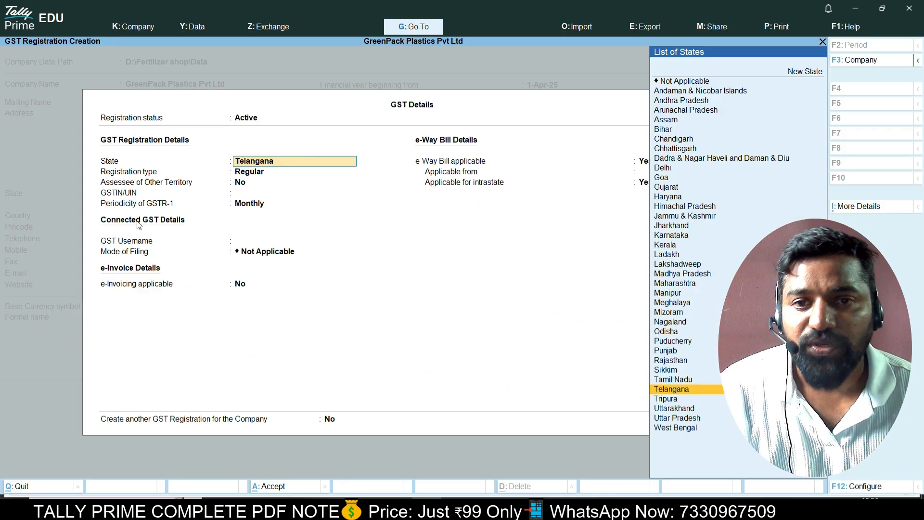
Accept Telangana and Regular registration, then paste the company's GSTIN copied from the PDF.
key(Return)
key(Return)
key(Return)
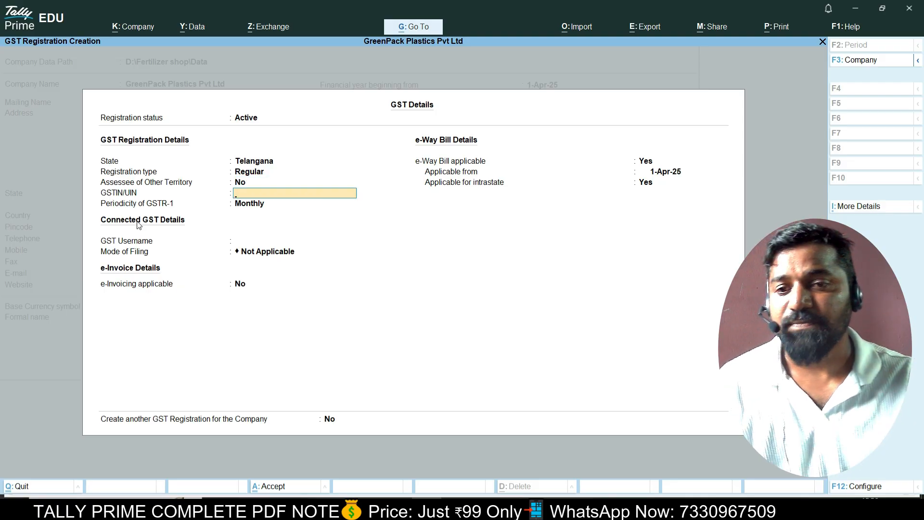
key(alt+Tab)
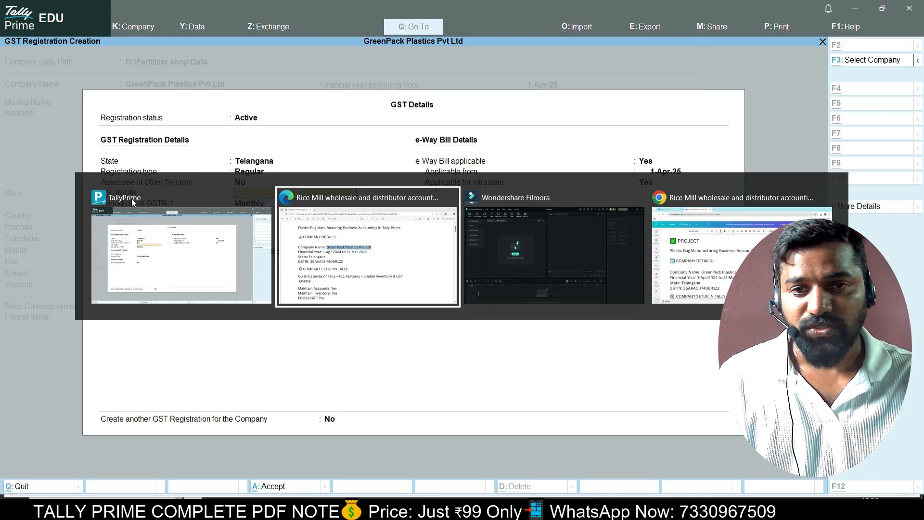
scroll(266, 309, down, 1)
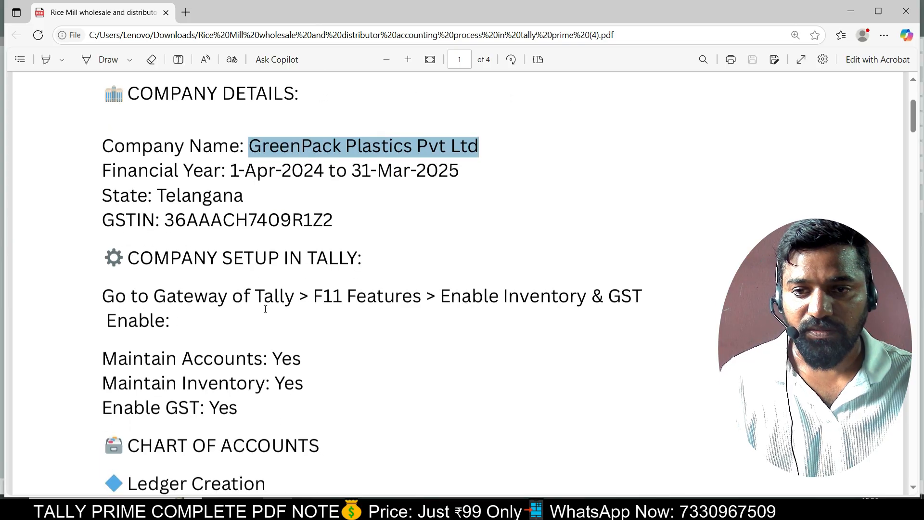
drag(165, 221, 329, 224)
key(ctrl+c)
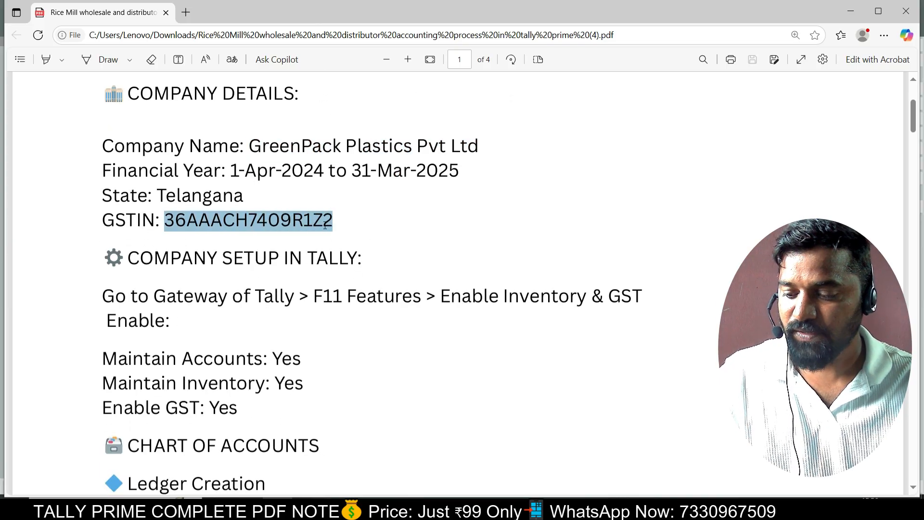
key(alt+Tab)
key(ctrl+alt+v)
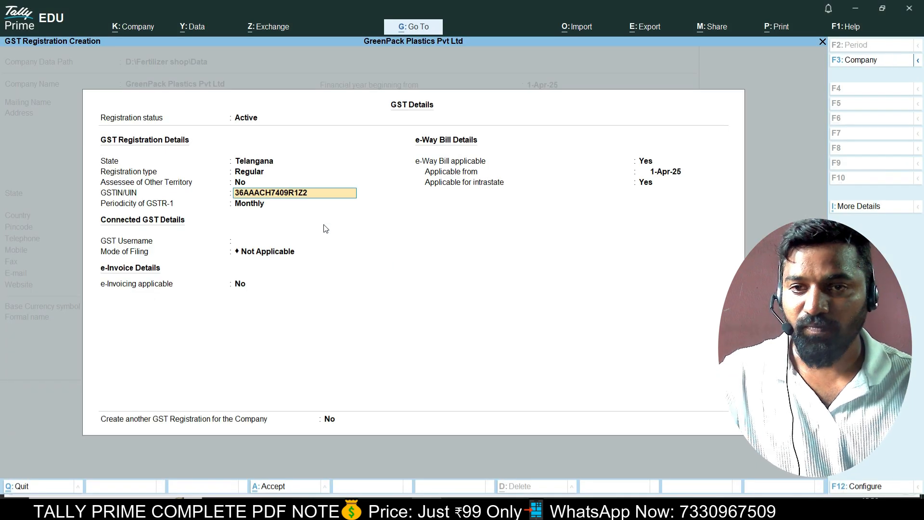
key(Return)
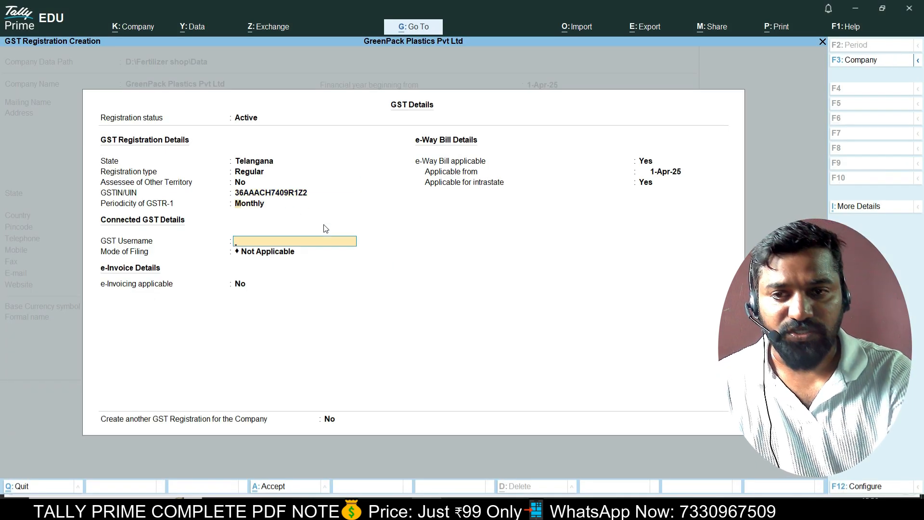
Keep GSTR-1 Monthly and filing mode Not Applicable, set e-Way Bill to No, and save.
key(BackSpace)
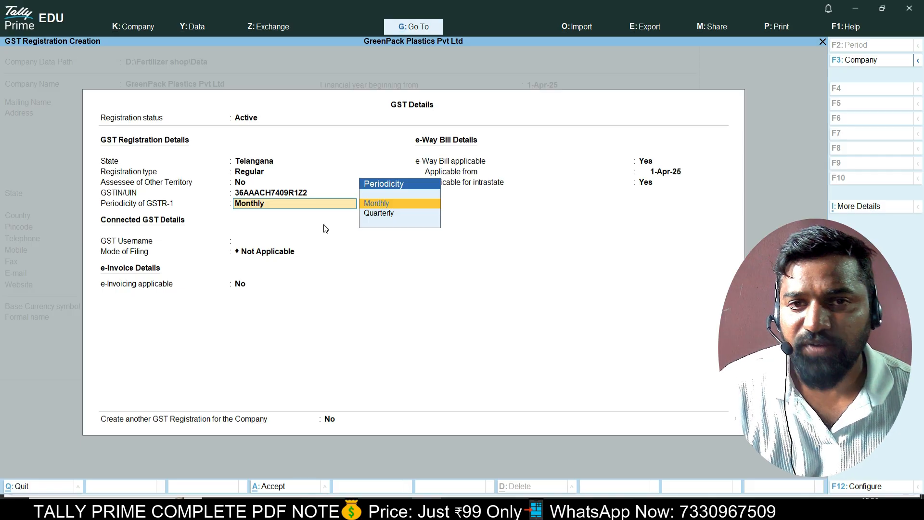
key(Return)
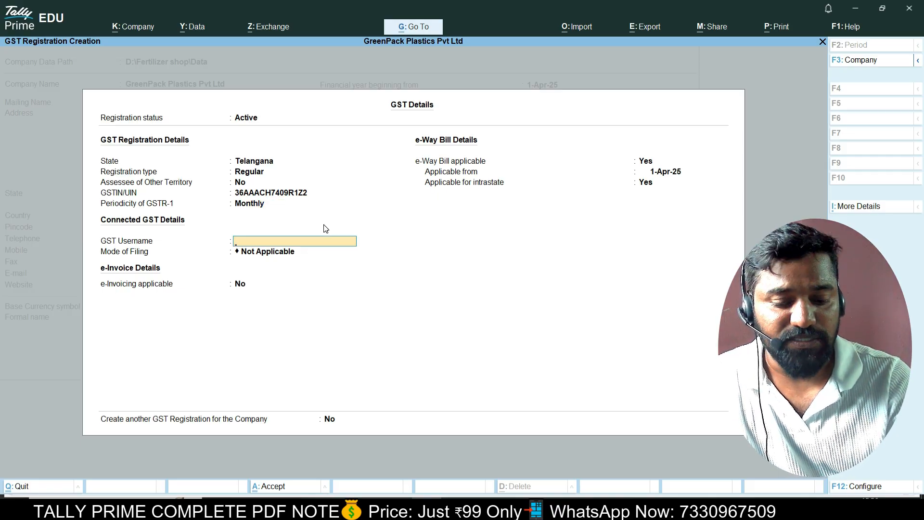
key(Return)
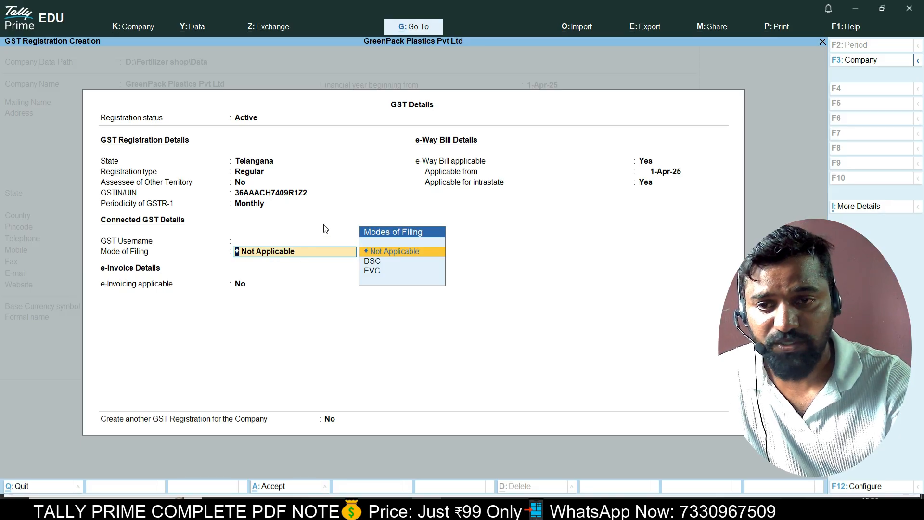
key(Return)
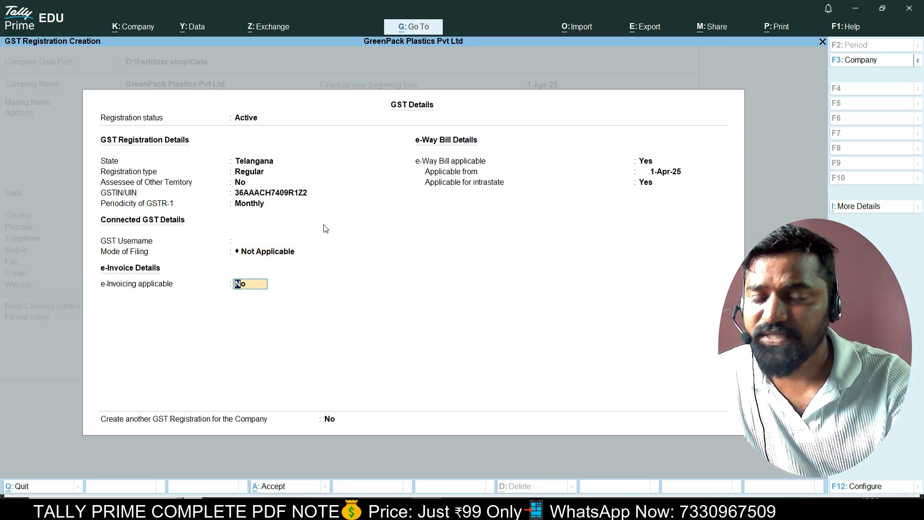
key(Return)
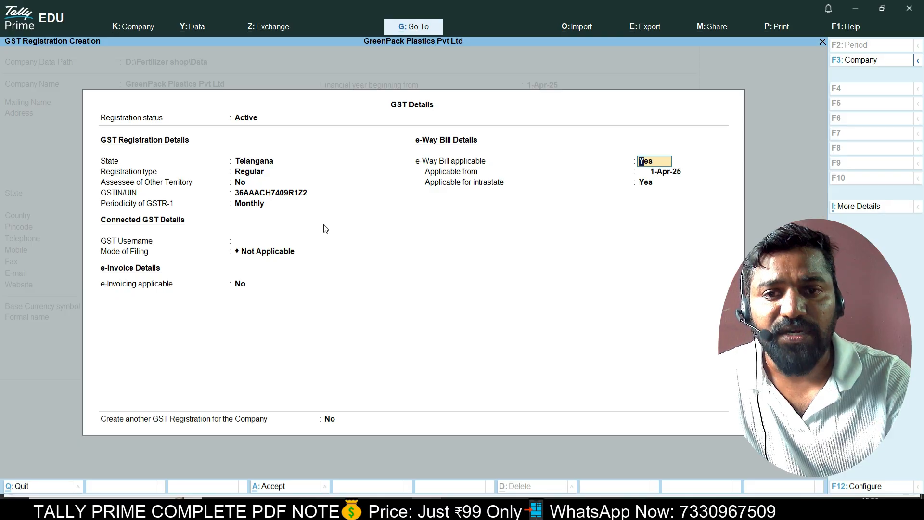
text(n)
key(Return)
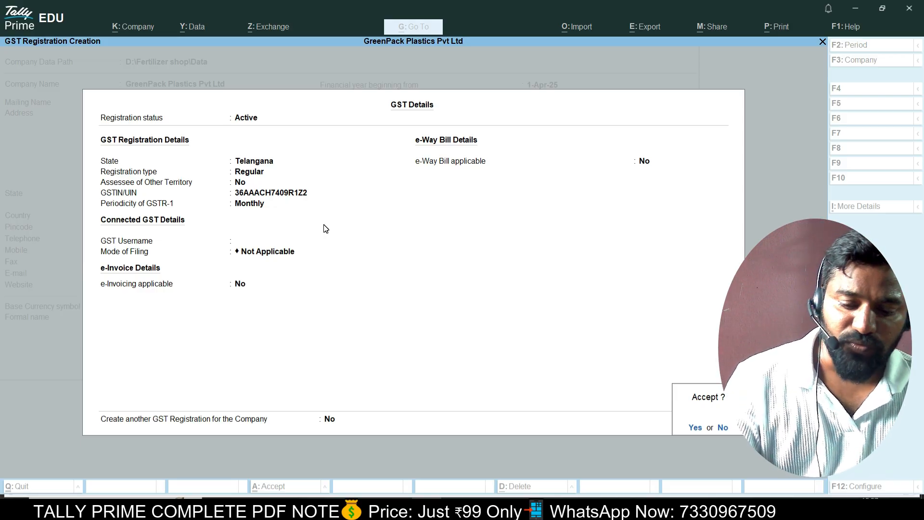
key(Return)
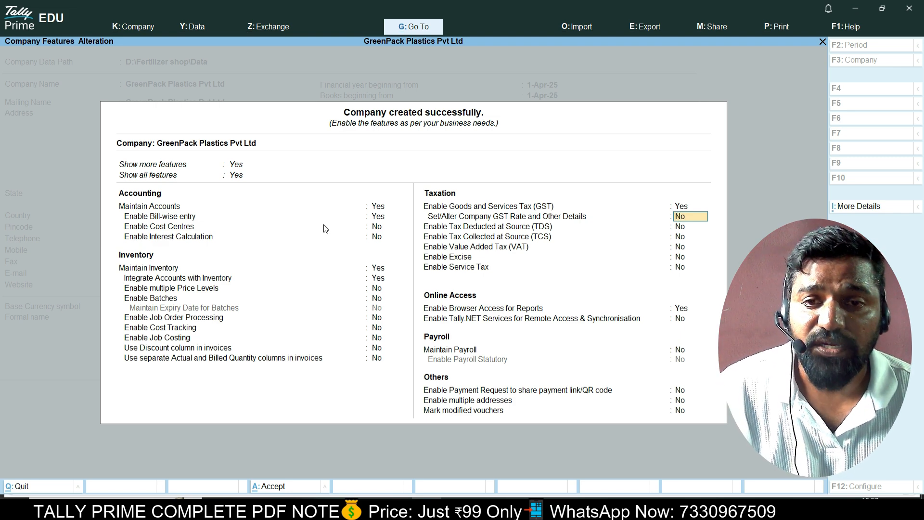
Set Enable Browser Access for Reports to No and continue through the remaining features.
key(Return)
key(Return)
key(Return)
key(Return)
key(Return)
key(Return)
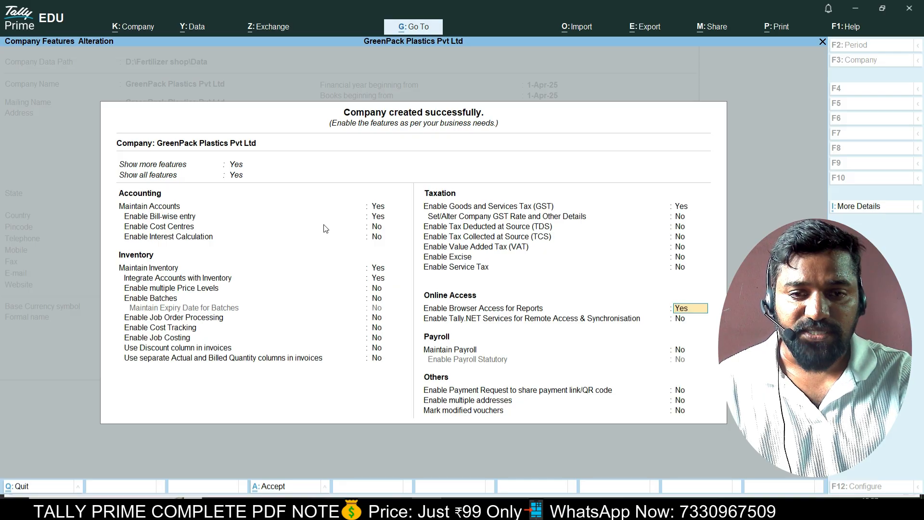
text(n)
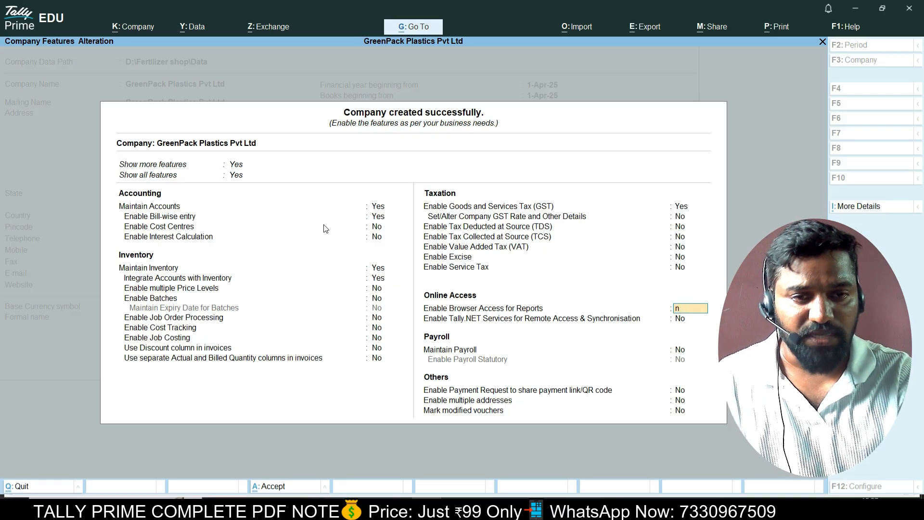
key(Return)
key(Return)
key(Return)
key(Return)
key(Return)
key(Return)
key(Return)
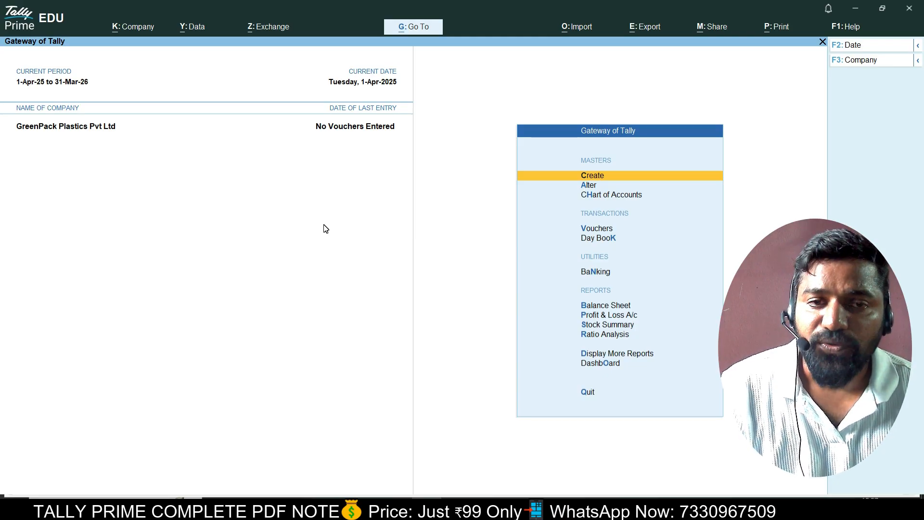
Open Stock Group Creation from the Create list of masters.
key(Down)
key(Up)
key(Return)
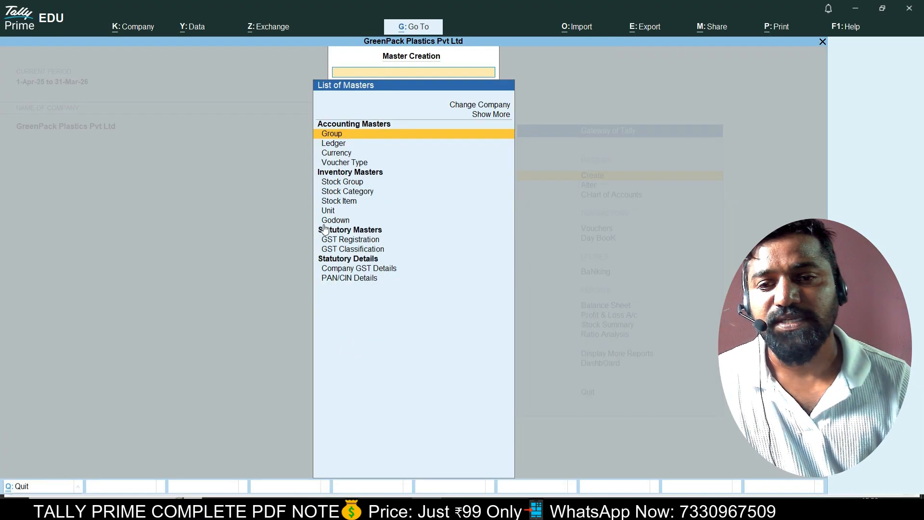
key(Down)
key(Down)
key(Down)
key(Down)
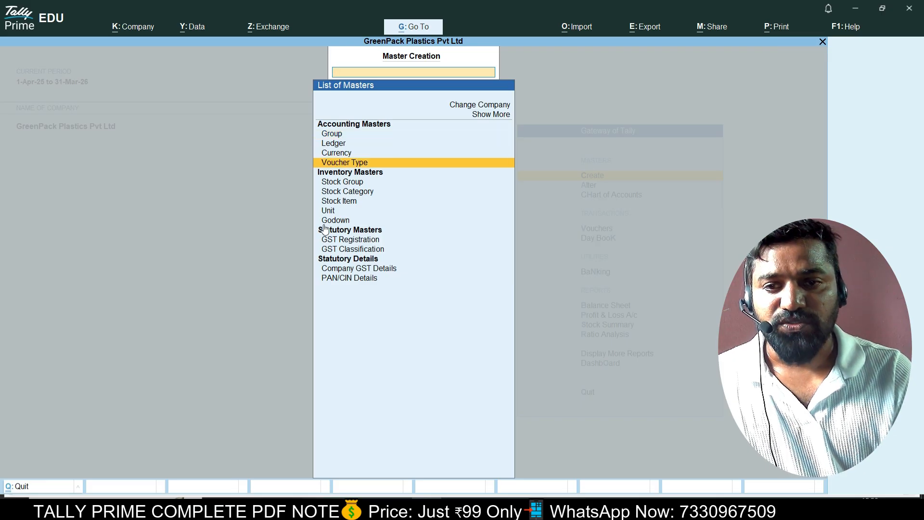
key(Return)
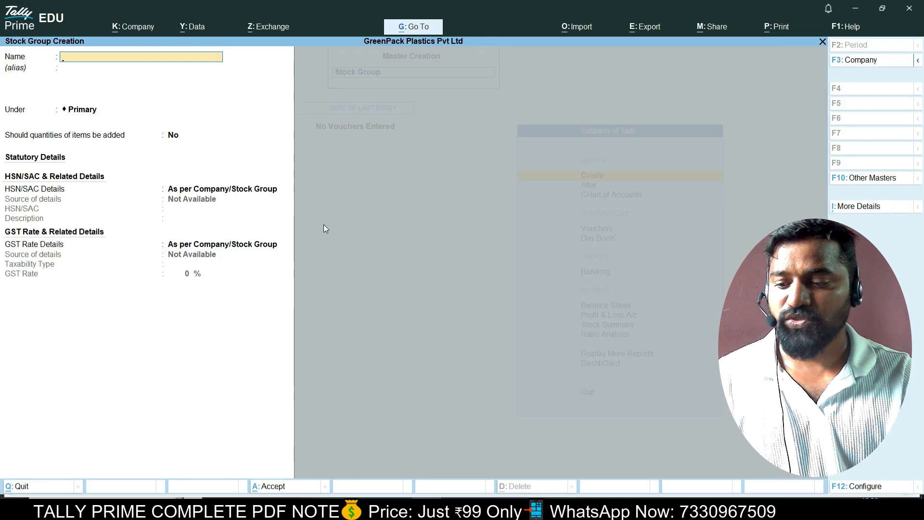
Create the Raw Material stock group.
key(alt+Tab)
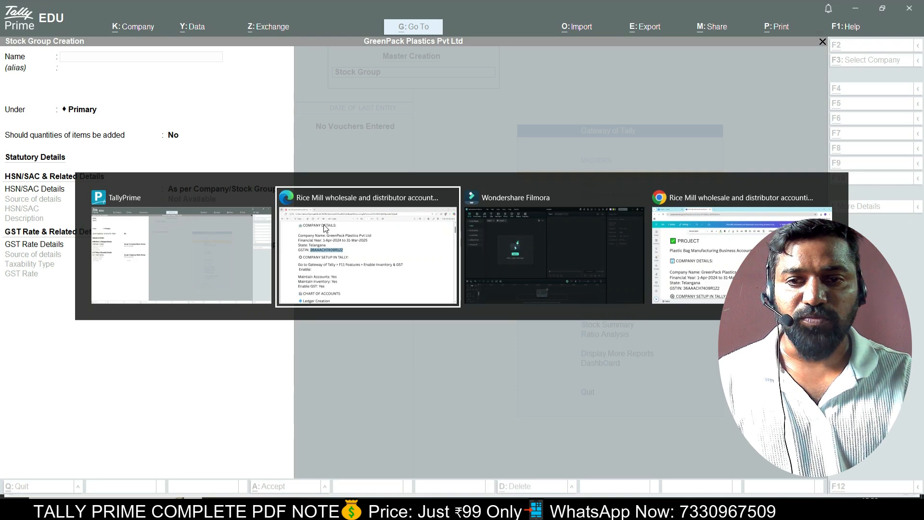
key(alt+Tab)
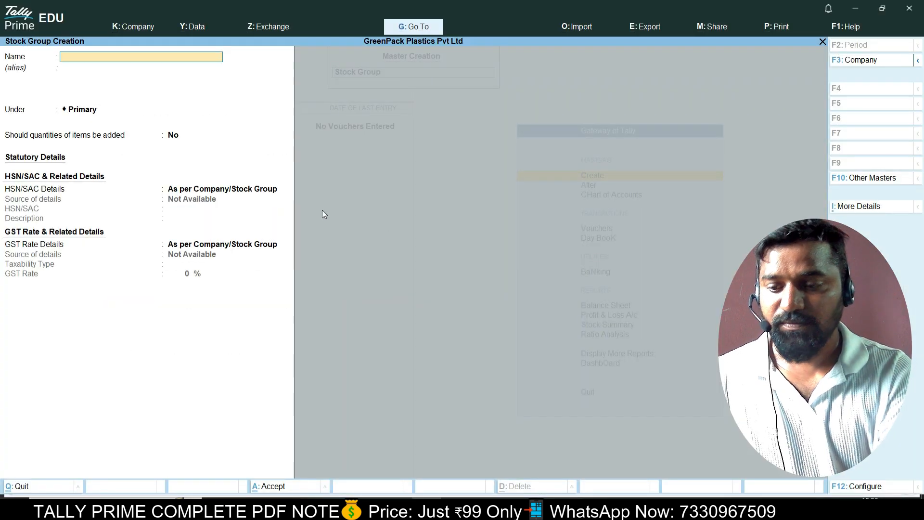
text(Raw Mat)
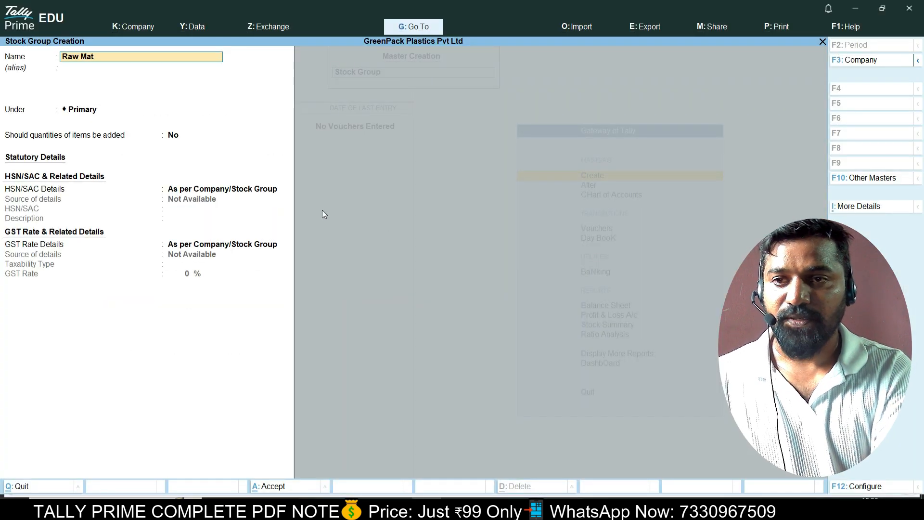
text(erial)
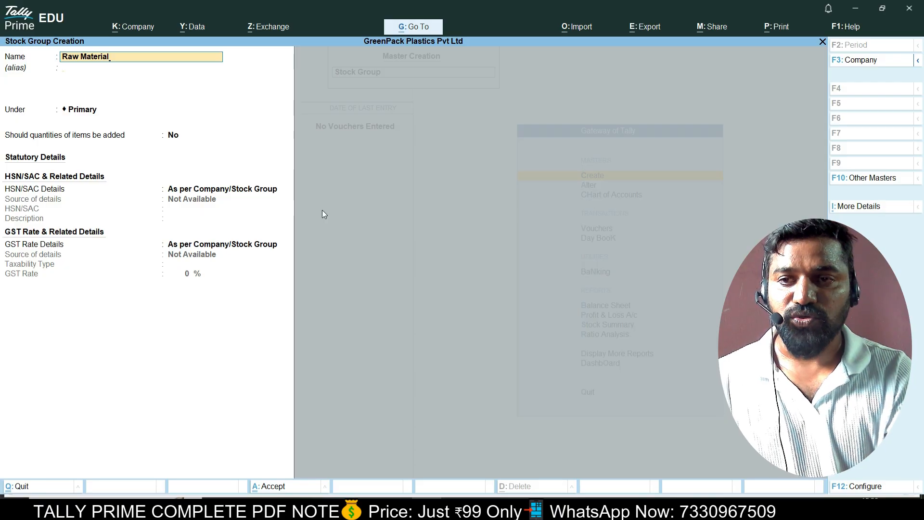
key(Return)
key(Return)
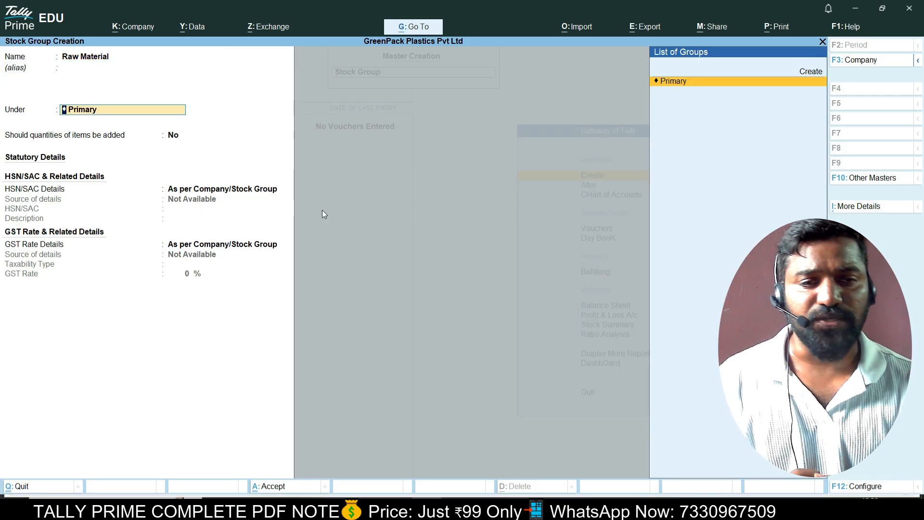
key(Return)
key(BackSpace)
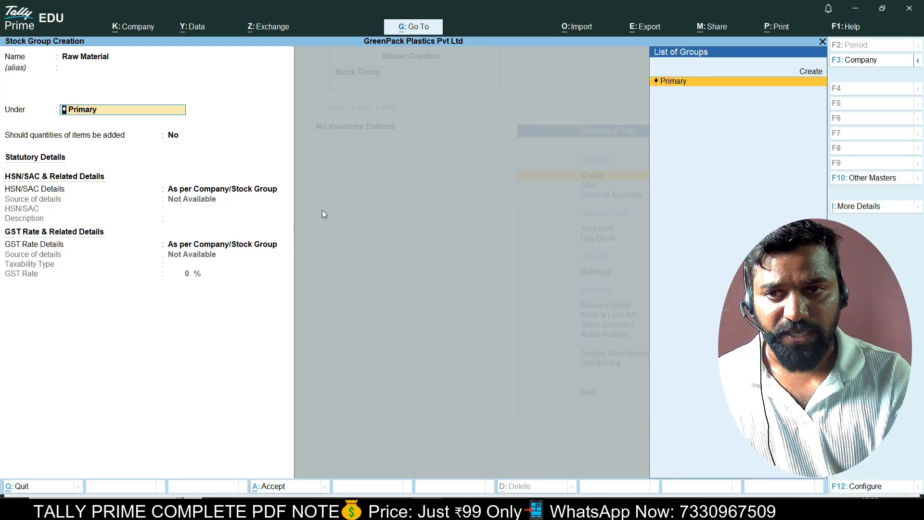
key(Return)
key(Return)
key(Return)
Create the Finished Goods stock group under Primary with default GST details.
key(Return)
key(Return)
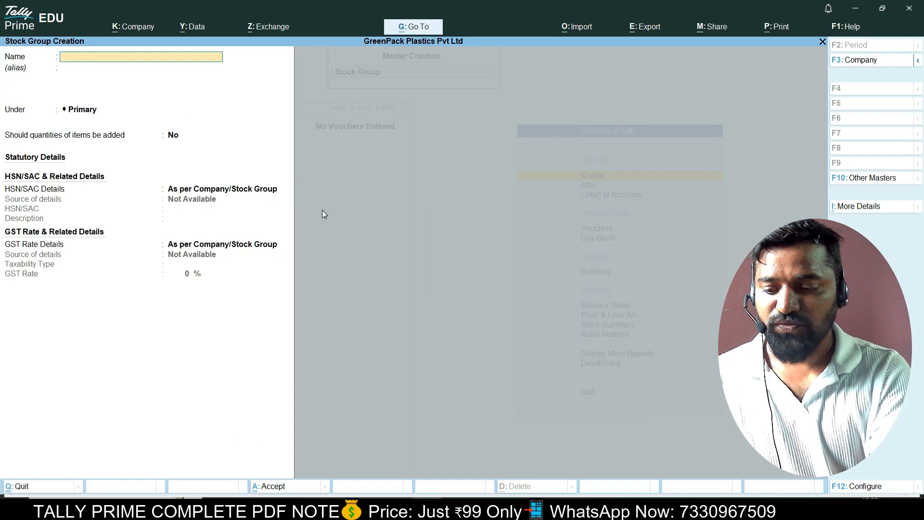
text(Finished Goods)
key(Return)
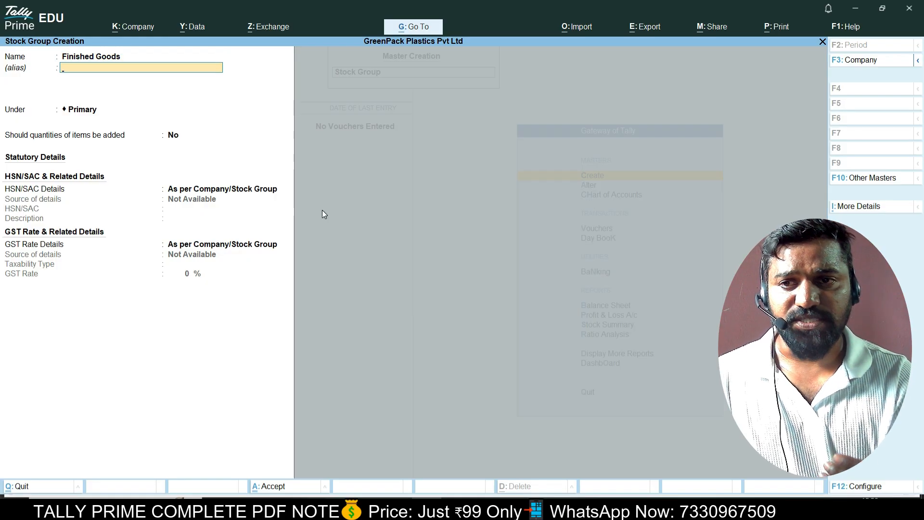
key(Return)
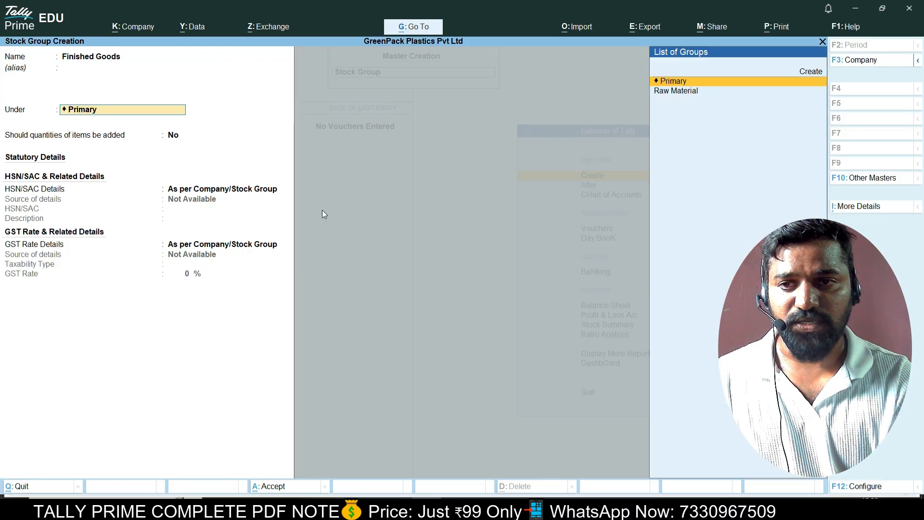
key(Return)
key(Return)
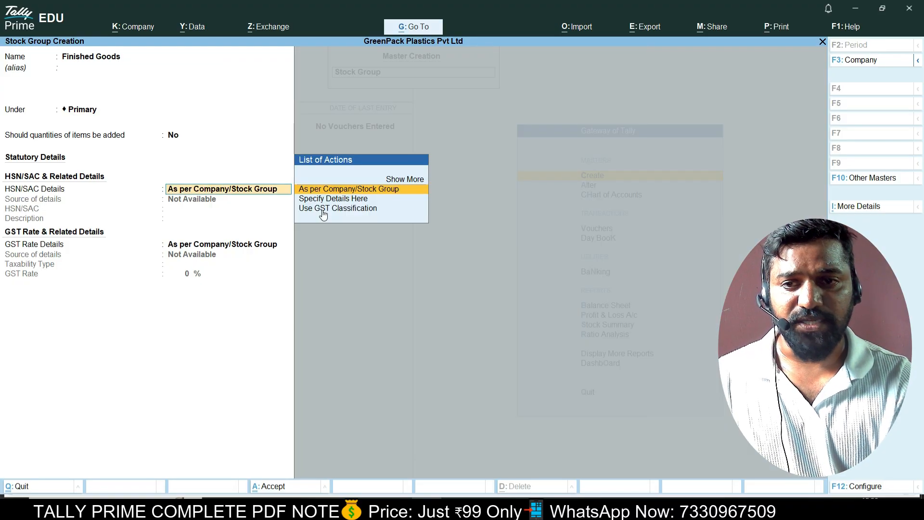
key(Return)
key(Return)
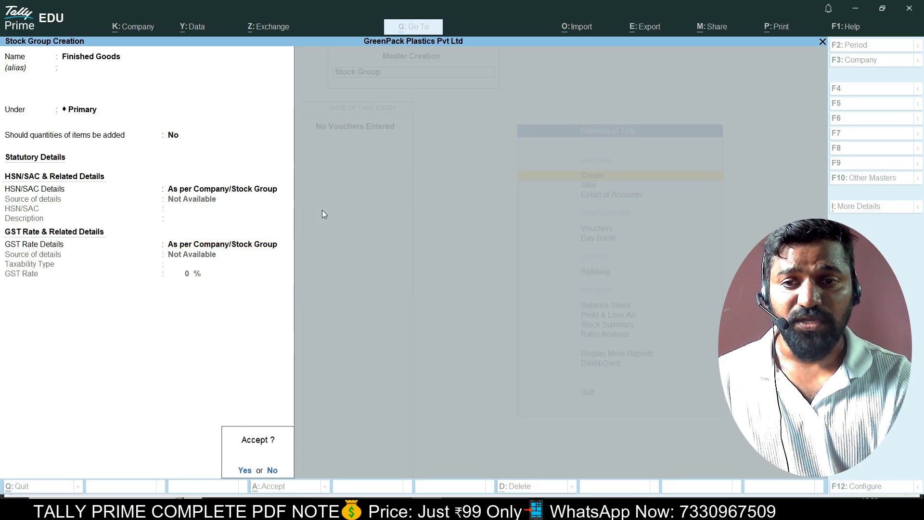
key(Return)
Create the Packing Material stock group under Primary and quit stock group creation.
text(P)
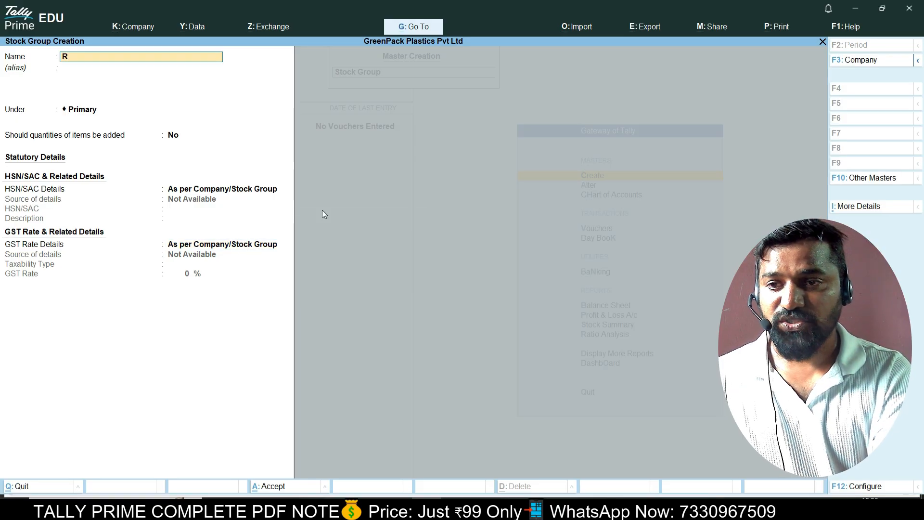
text(ack)
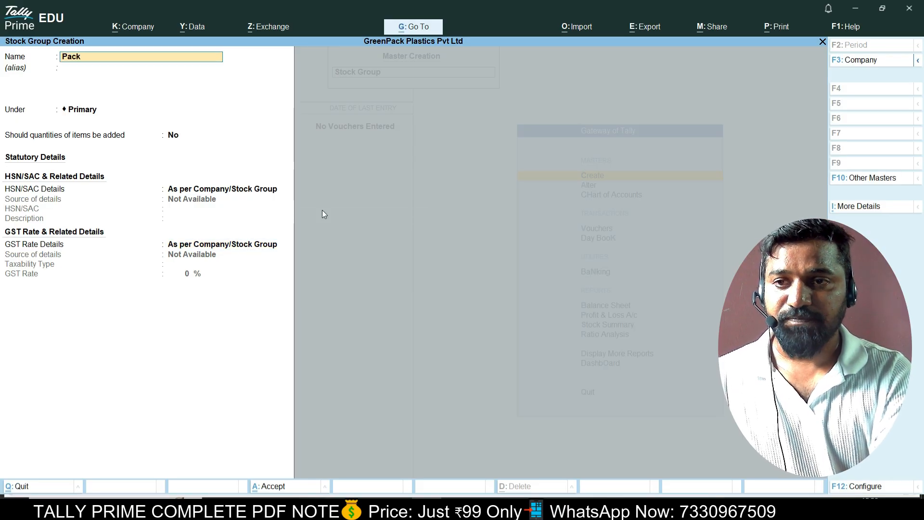
text(ing Material)
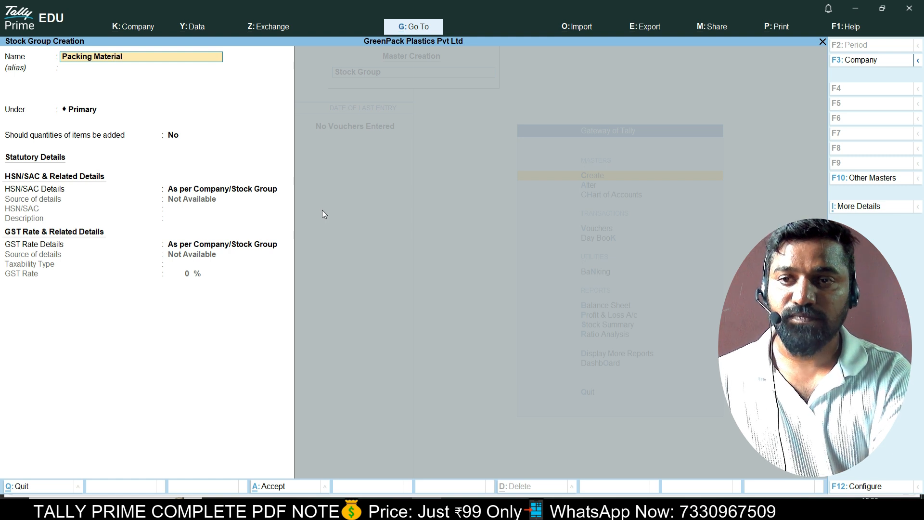
key(Return)
key(Return)
key(Return)
key(BackSpace)
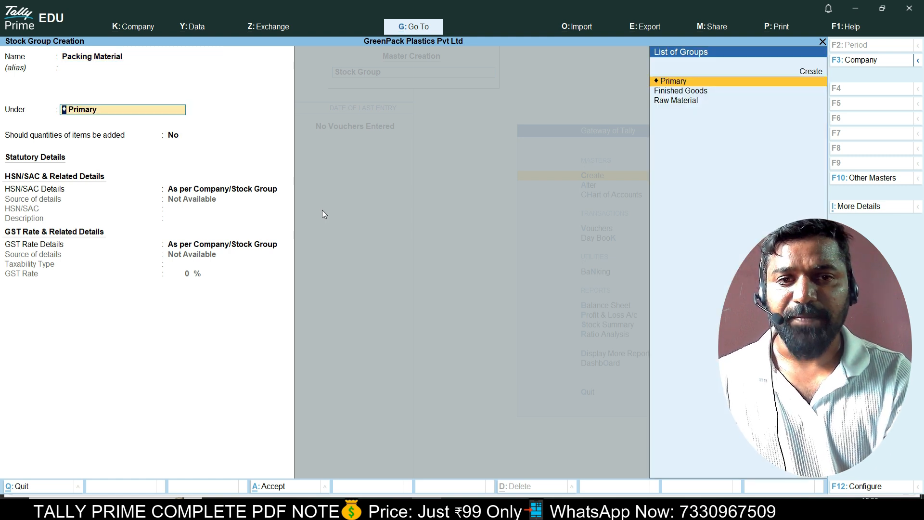
key(Return)
key(Return)
key(Return)
key(Return)
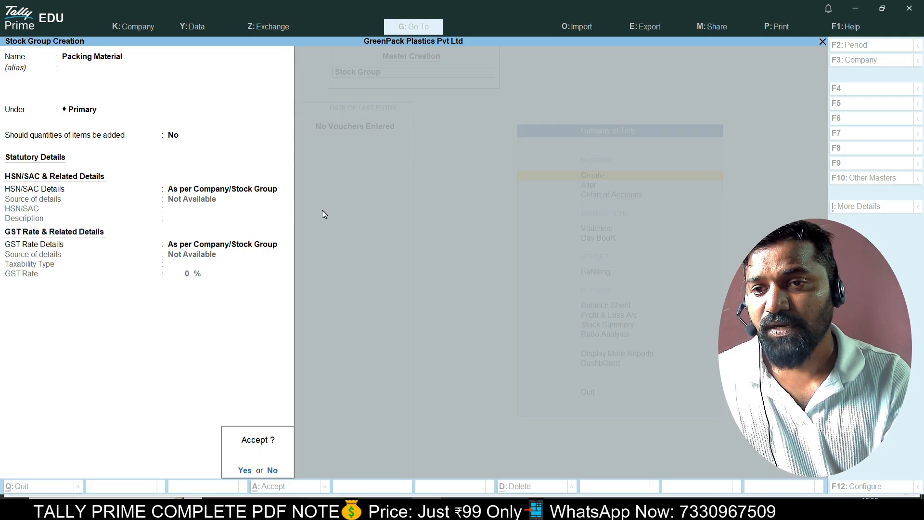
key(Return)
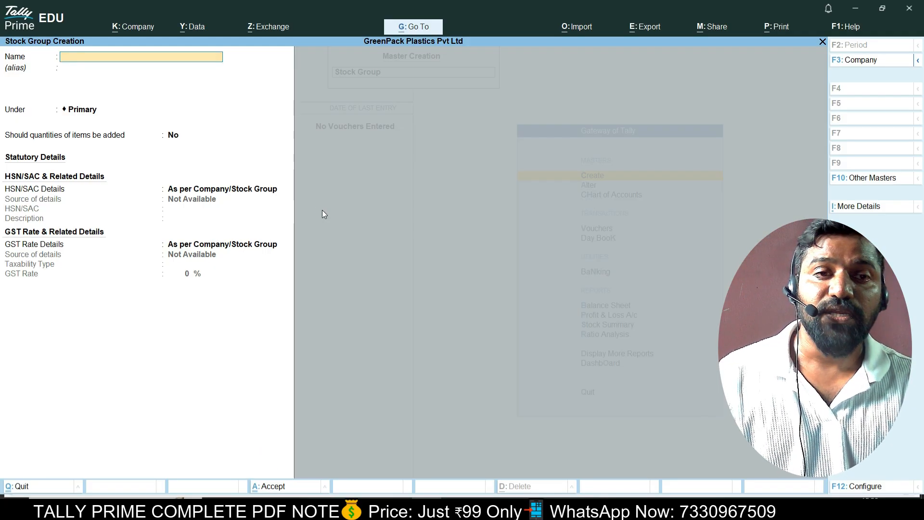
key(Escape)
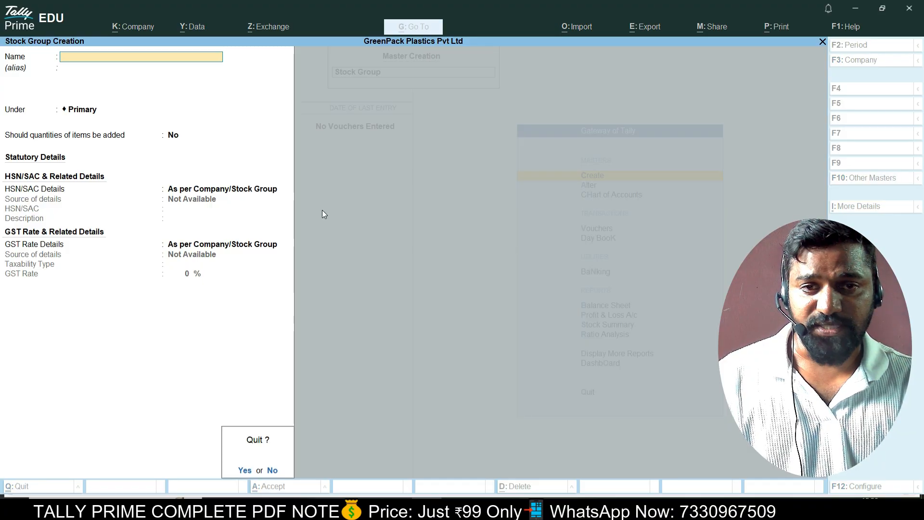
key(Return)
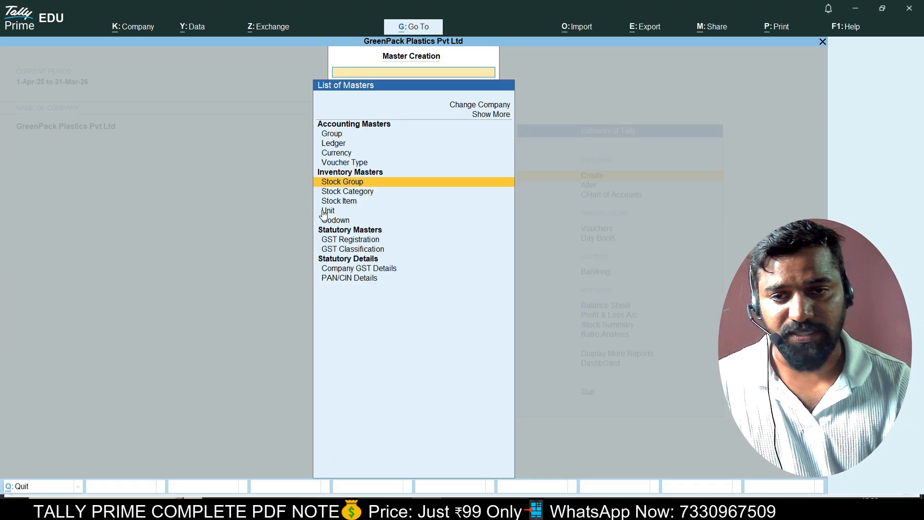
Highlight Unit in the List of Masters.
key(Down)
key(Down)
key(Down)
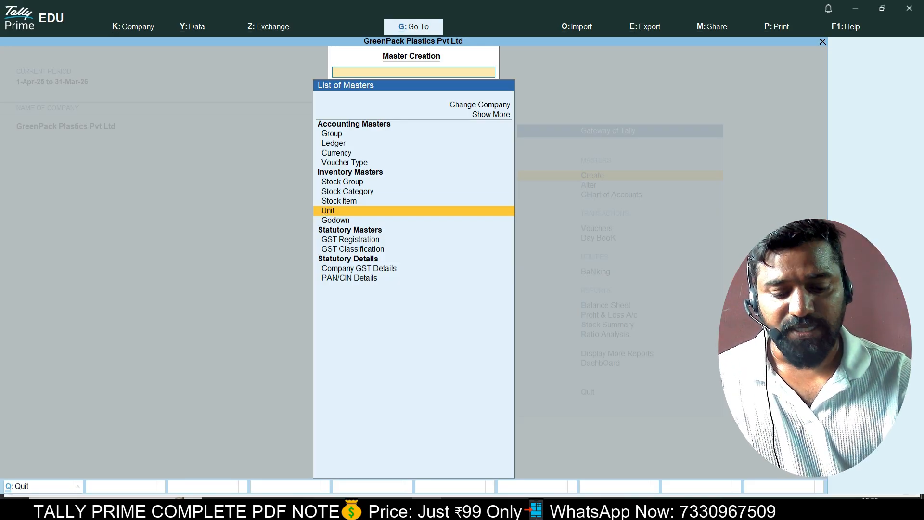
key(Up)
key(Down)
Create the unit kgs with quantity code KGS-KILOGRAMS.
key(Return)
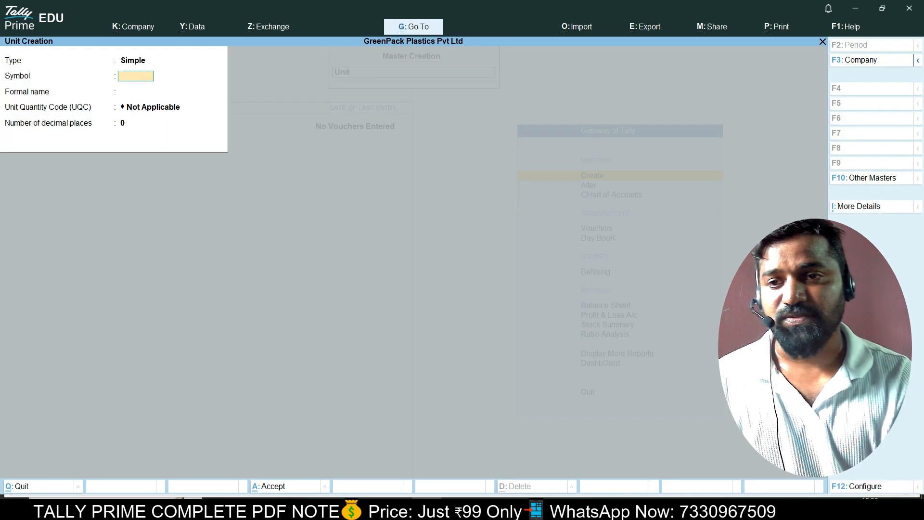
text(kgs)
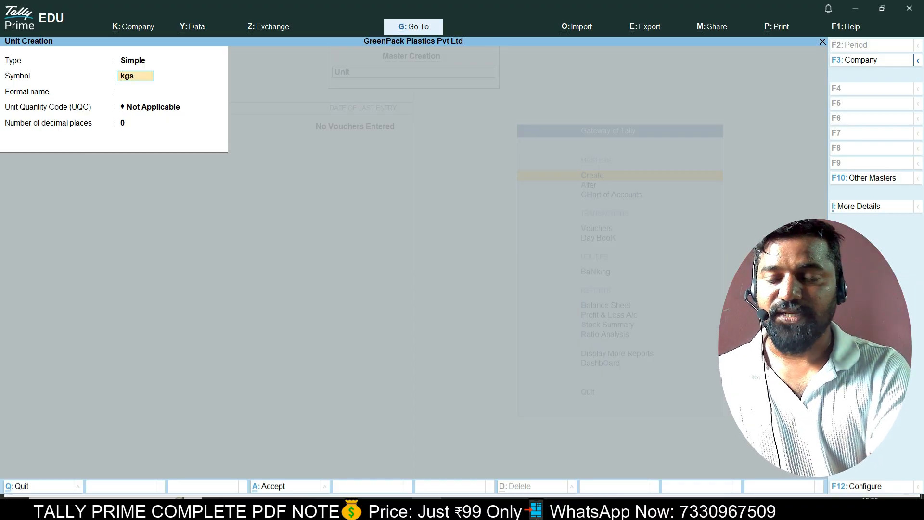
key(Return)
key(Return)
text(ki)
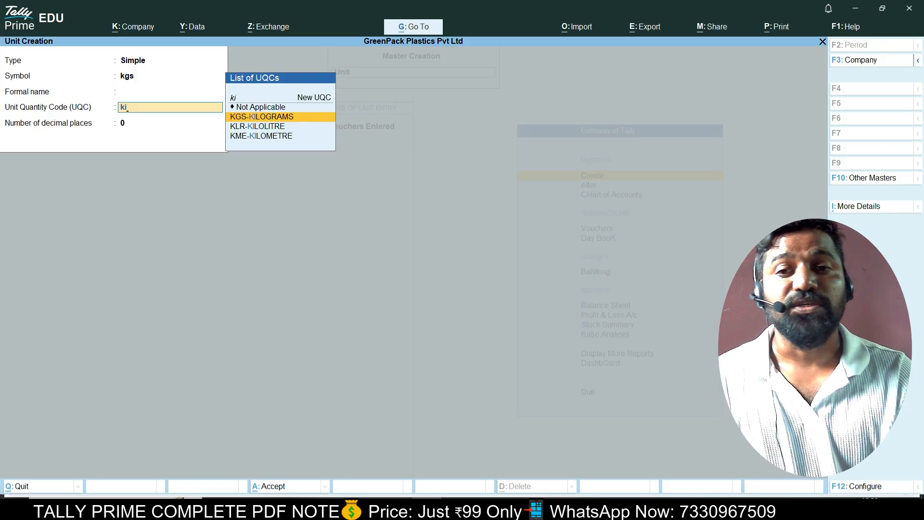
key(Return)
key(Return)
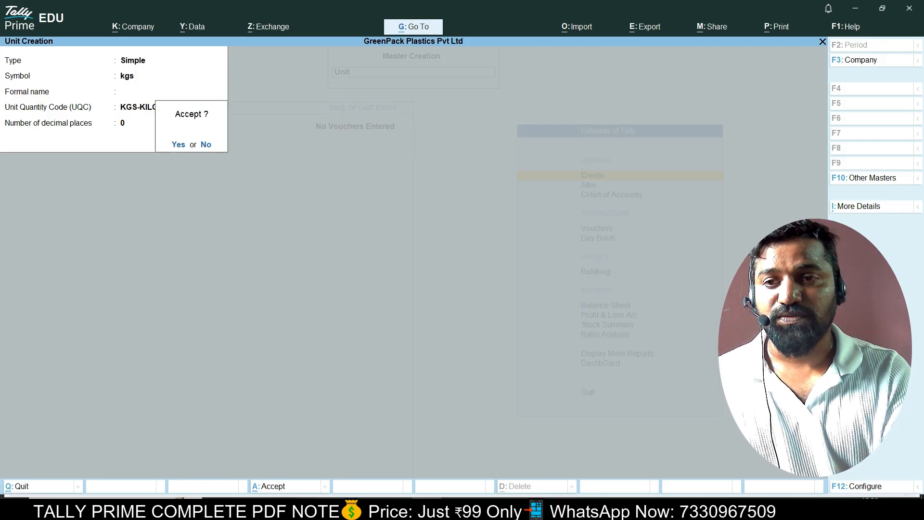
key(Return)
Create the unit nos with quantity code NOS-NUMBERS.
text(nos)
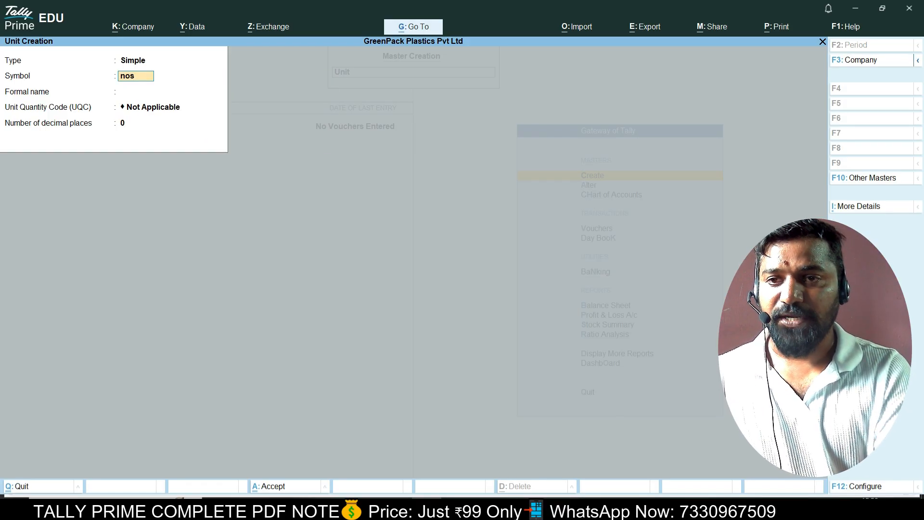
key(Return)
key(Return)
text(mu)
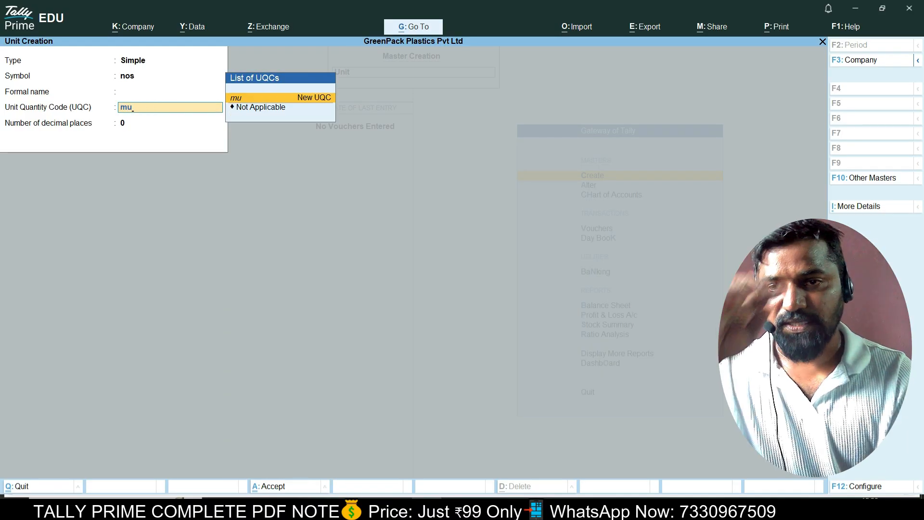
key(BackSpace)
key(BackSpace)
text(m)
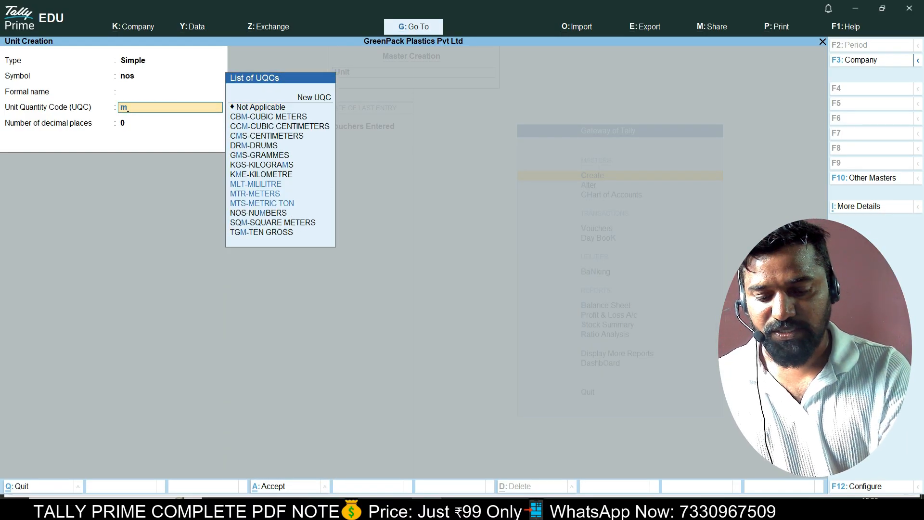
key(BackSpace)
text(n)
key(Return)
key(Return)
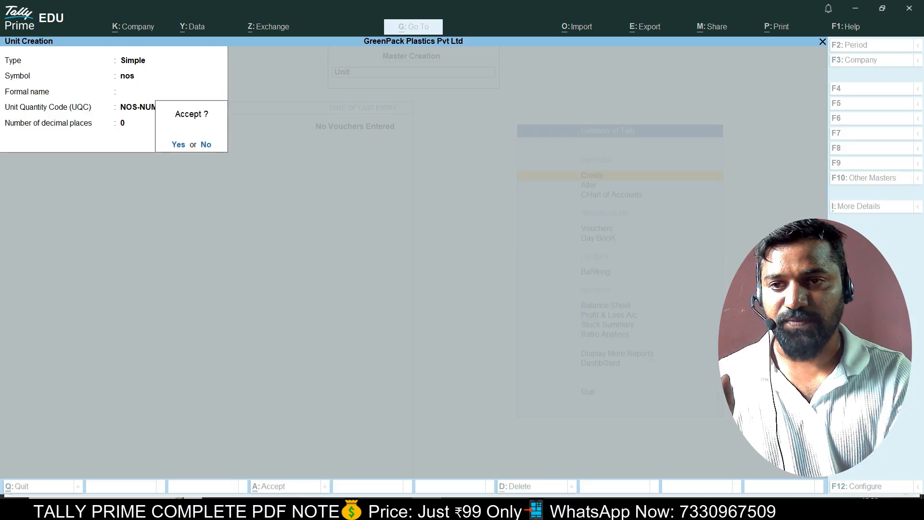
key(Return)
Create the unit bags with quantity code BAG-BAGS.
text(bags)
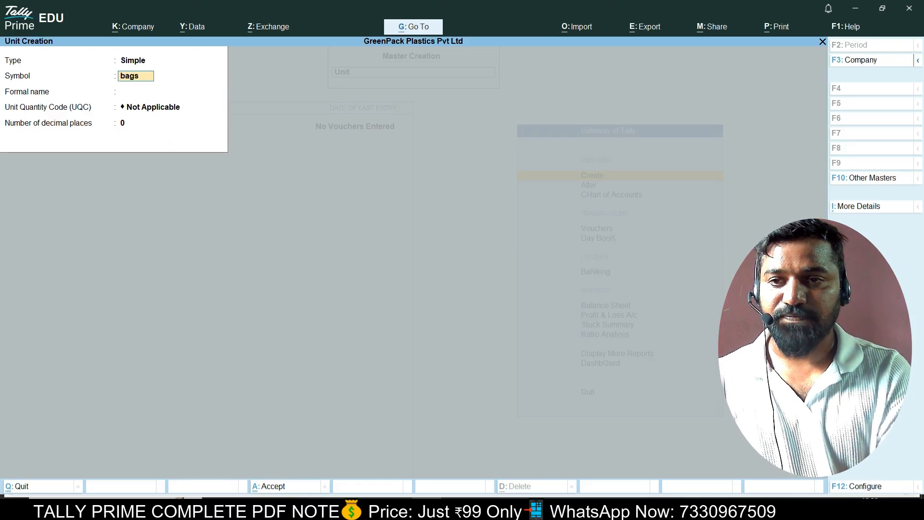
key(Return)
key(Return)
text(ba)
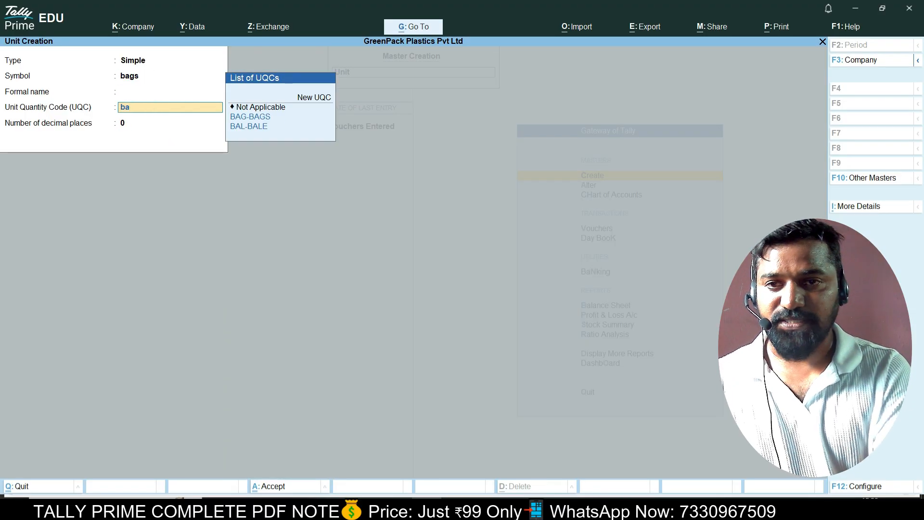
key(Return)
key(Return)
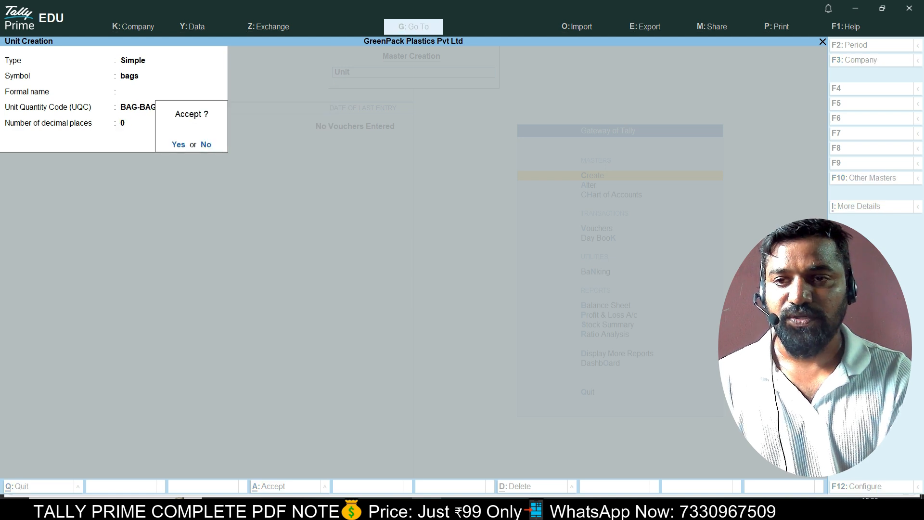
key(Return)
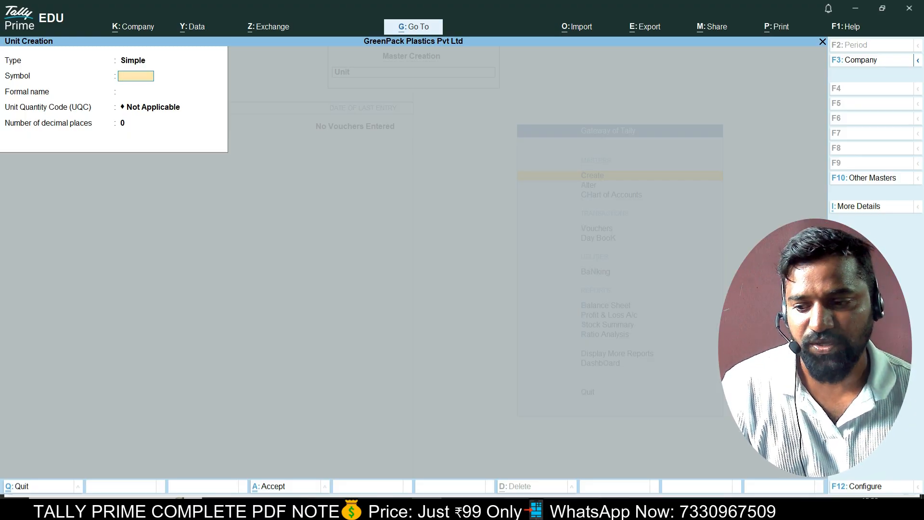
Quit unit creation and start a new Stock Item Creation form.
key(Escape)
key(Return)
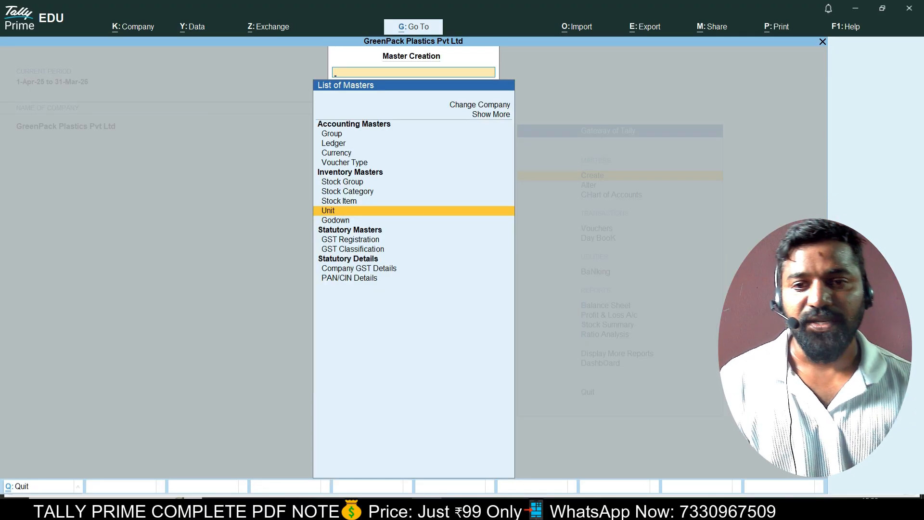
key(Up)
key(Return)
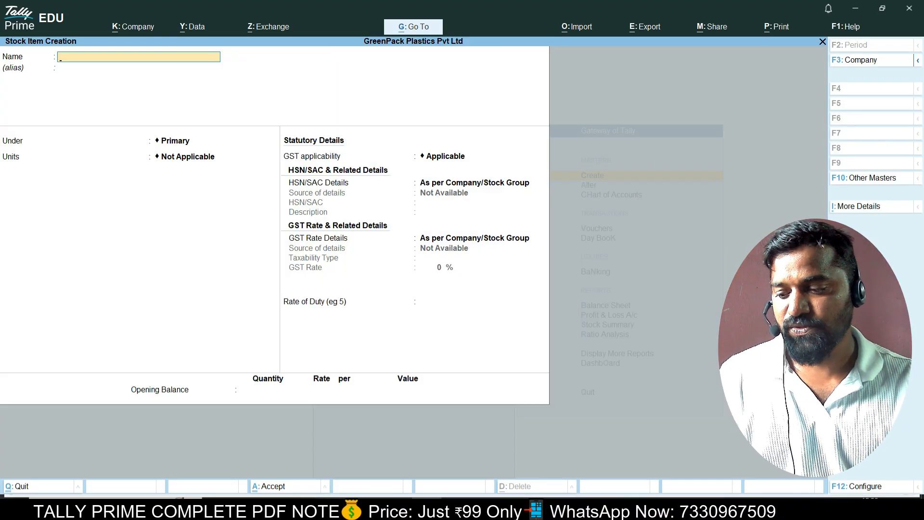
key(alt+Tab)
Scroll the PDF down to the Raw Materials table and select the name 'LDPE Granules'.
scroll(462, 284, down, 5)
scroll(462, 284, down, 15)
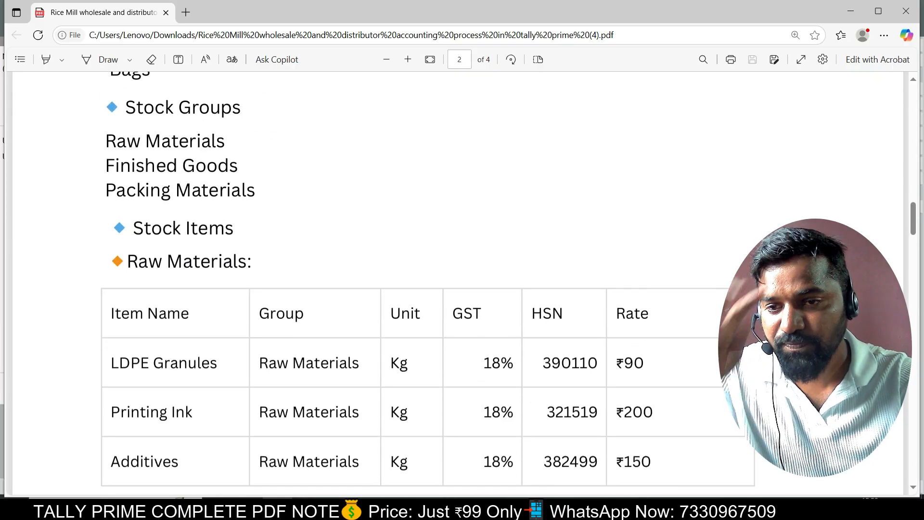
scroll(462, 284, down, 3)
scroll(667, 155, down, 3)
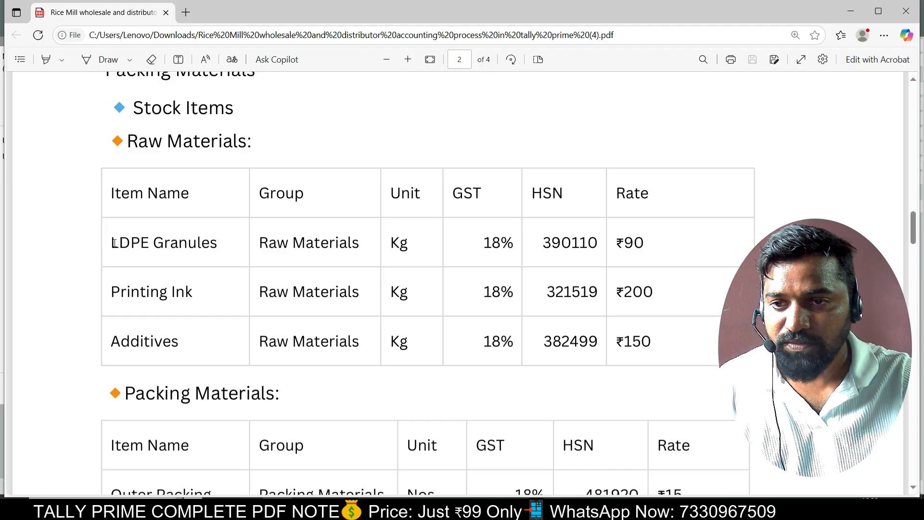
drag(111, 242, 218, 246)
Paste 'LDPE Granules' as the item name, under Raw Material with unit kgs, then open F12 configuration.
key(ctrl+c)
key(alt+Tab)
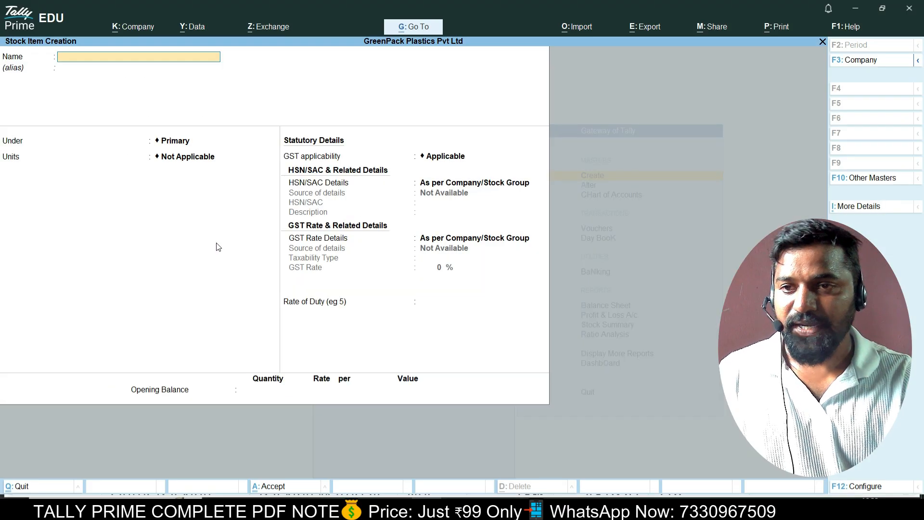
key(ctrl+v)
key(Return)
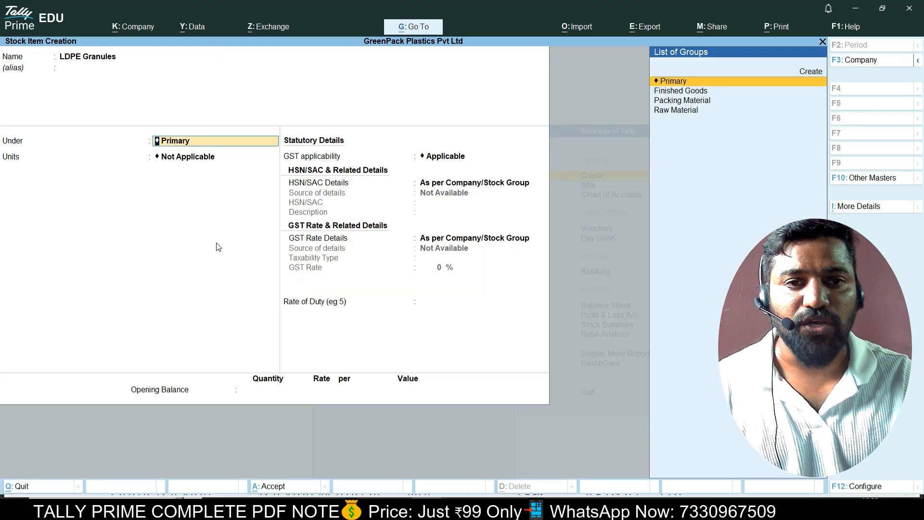
key(Down)
key(Down)
key(Down)
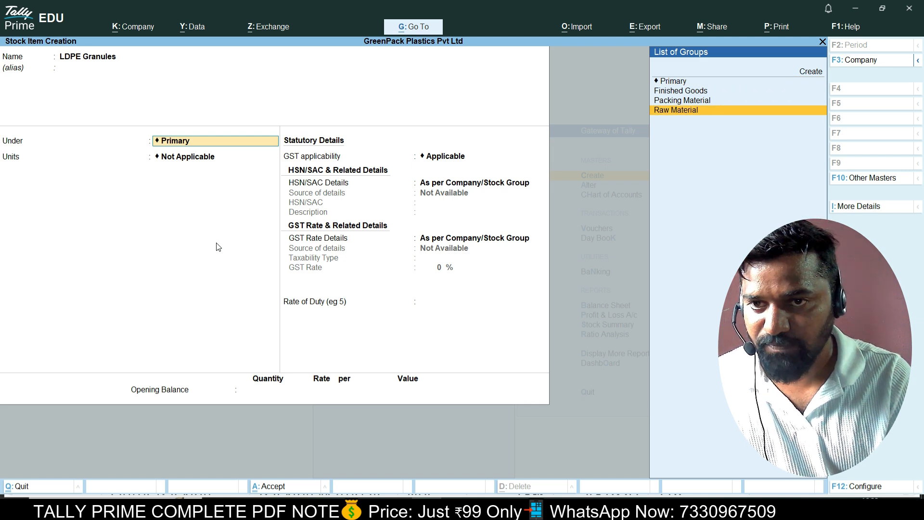
key(Return)
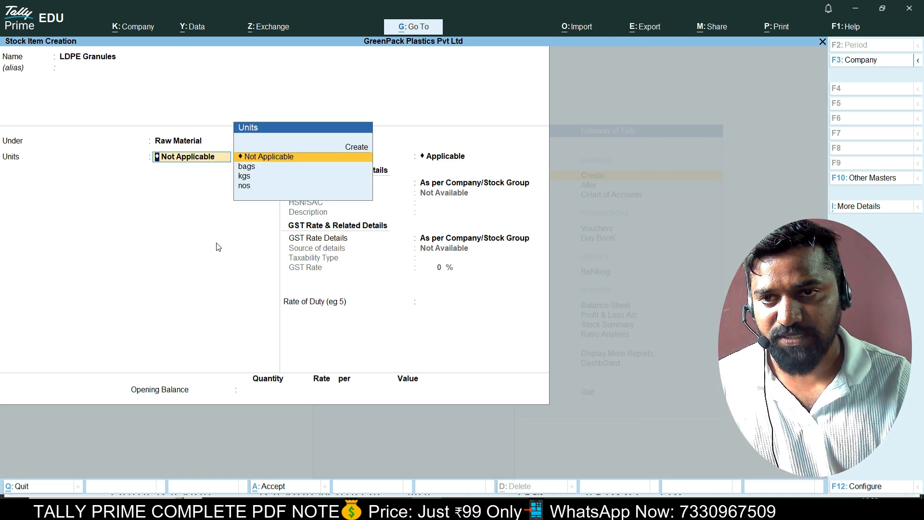
key(Down)
key(Down)
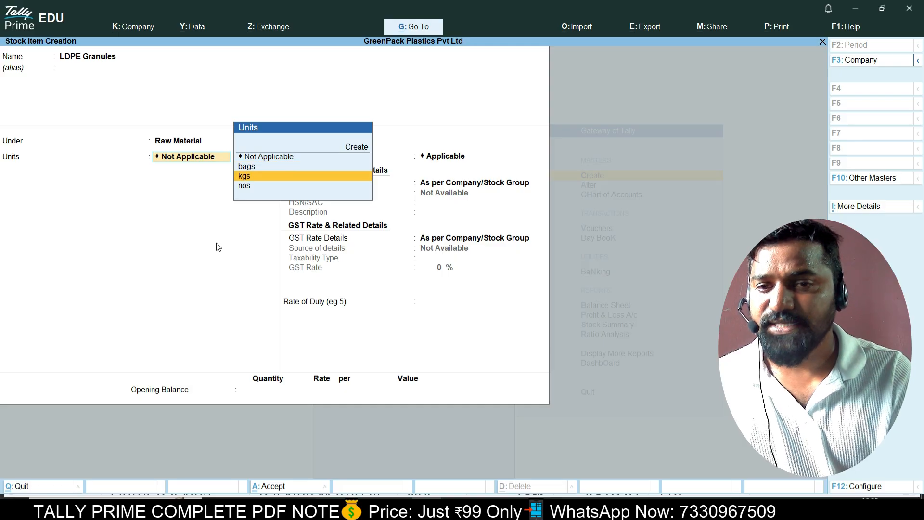
key(Return)
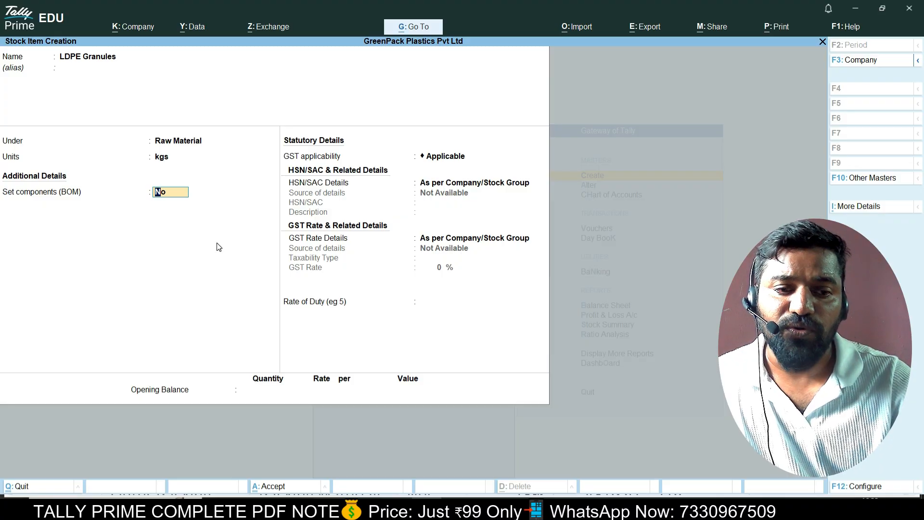
key(F12)
key(Down)
key(Down)
key(Down)
key(Down)
key(Down)
key(Down)
key(Down)
key(Down)
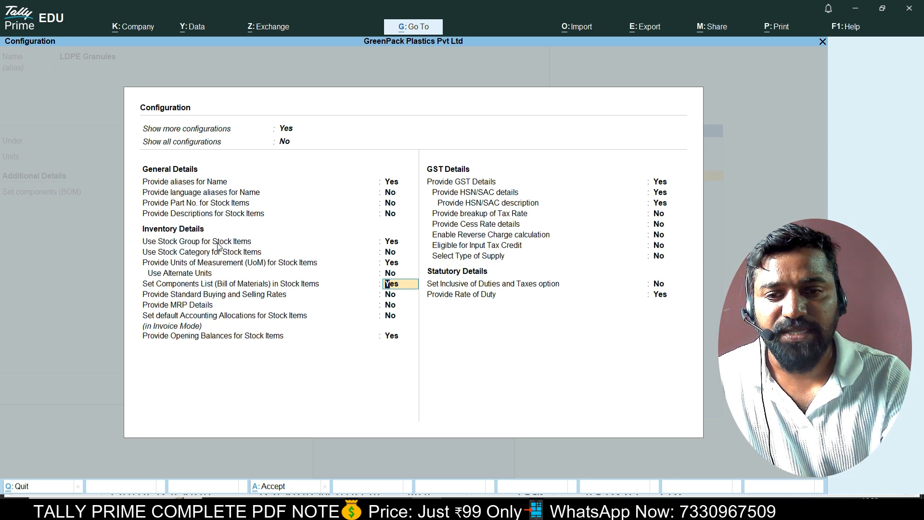
Set 'Set Components List (Bill of Materials)' to No and accept the configuration.
key(n)
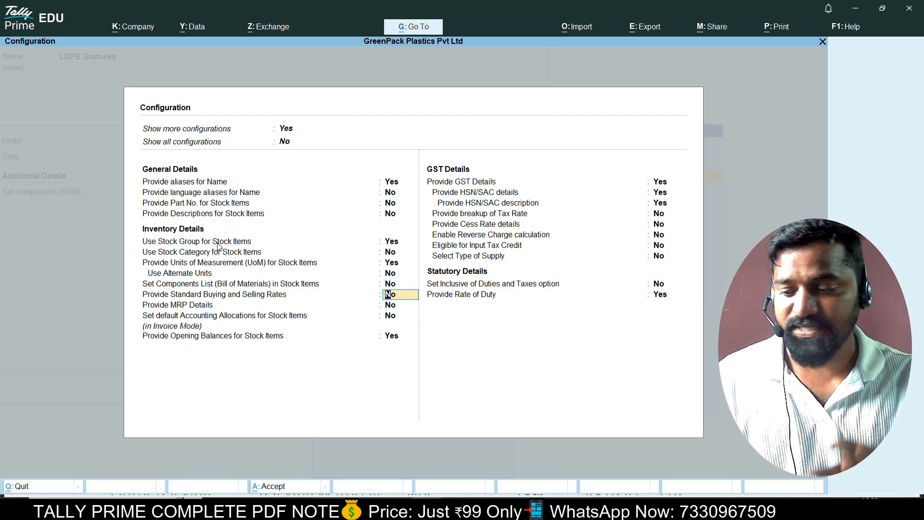
key(ctrl+a)
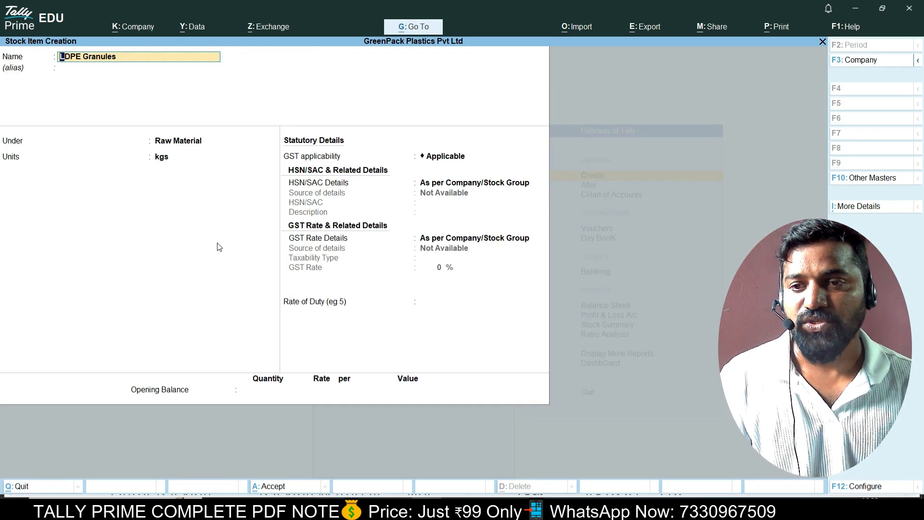
Keep kgs and GST applicable, and specify HSN/SAC 3901 for LDPE Granules.
key(Return)
key(Return)
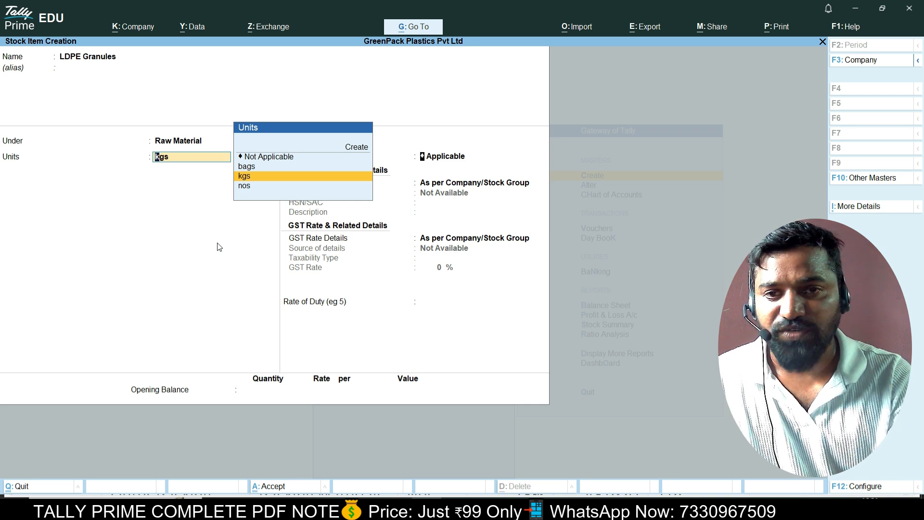
key(Return)
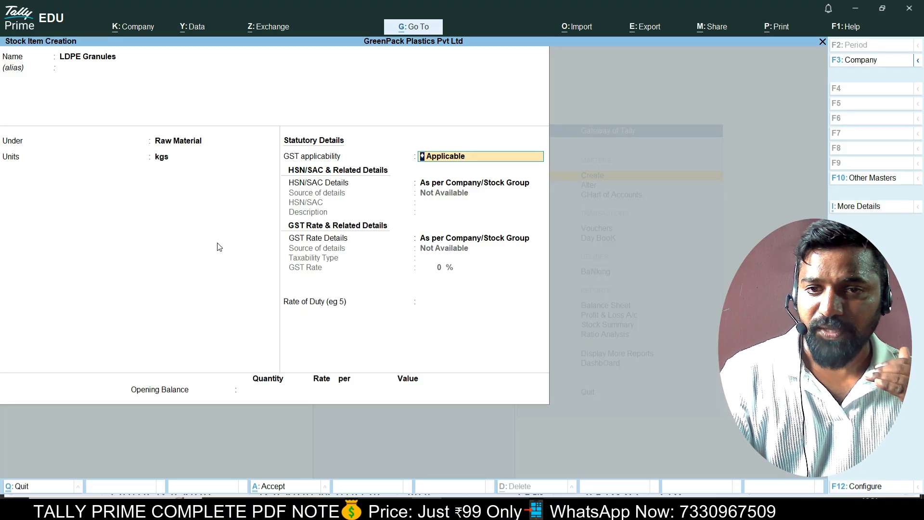
key(Return)
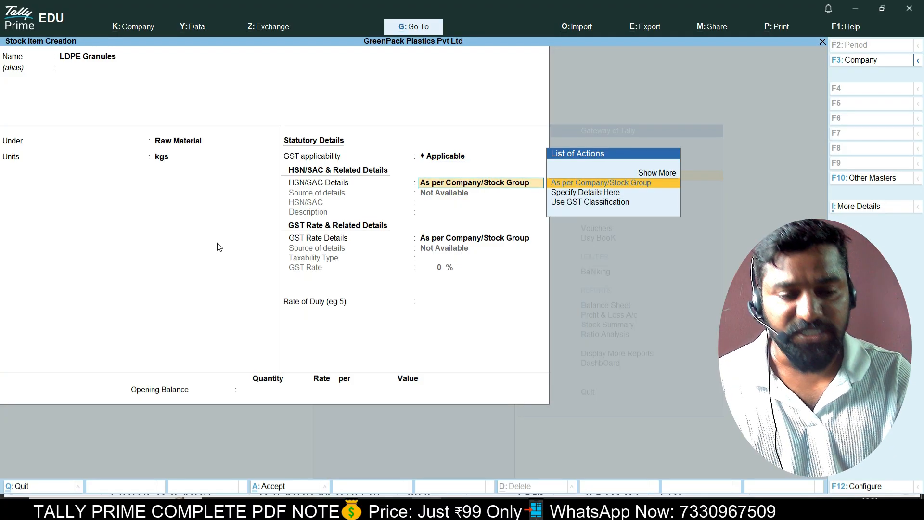
key(Down)
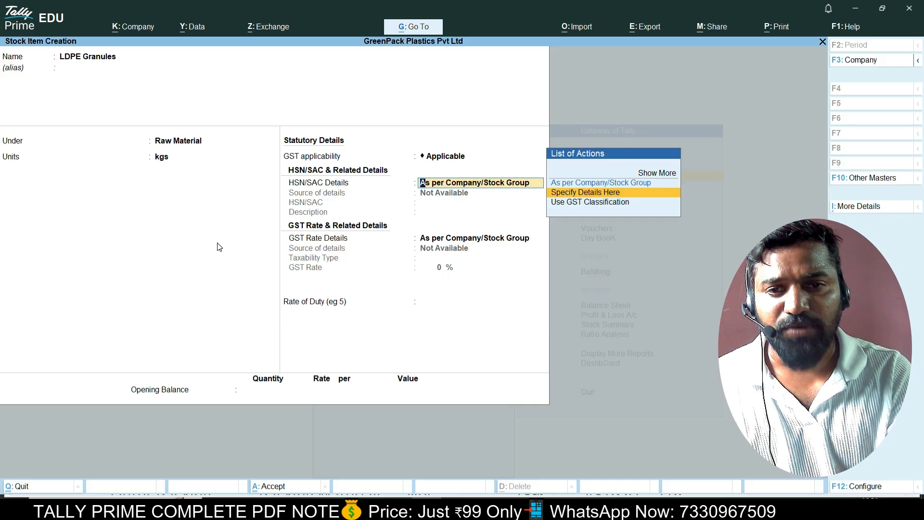
key(Return)
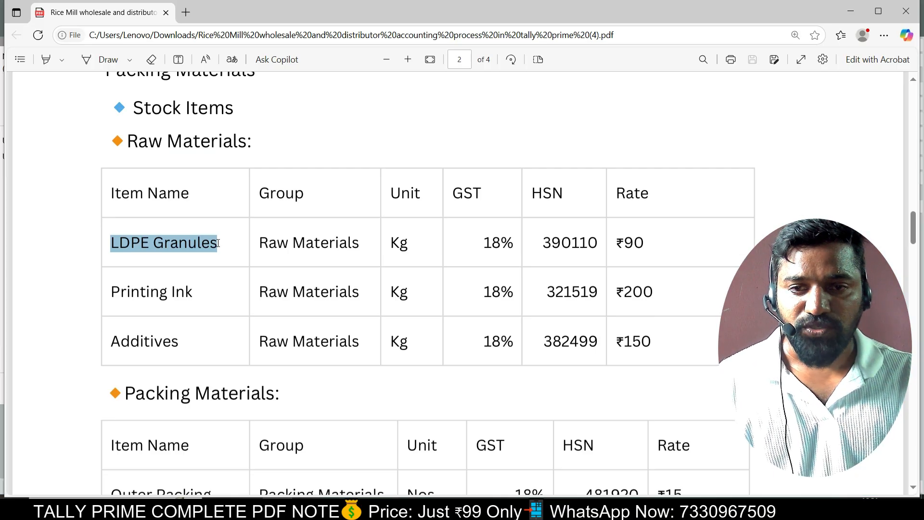
key(alt+Tab)
text(3901)
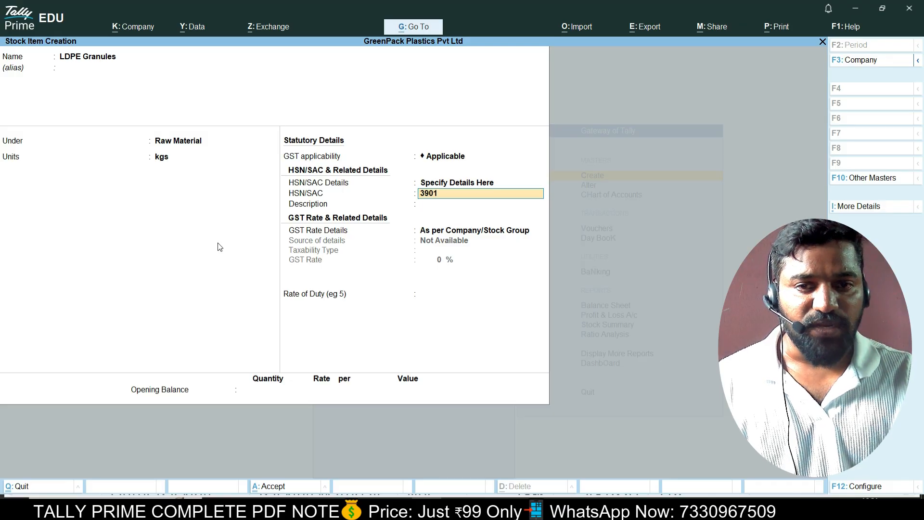
key(Return)
Set LDPE Granules as Taxable at 18% GST and save the item.
key(Return)
key(Down)
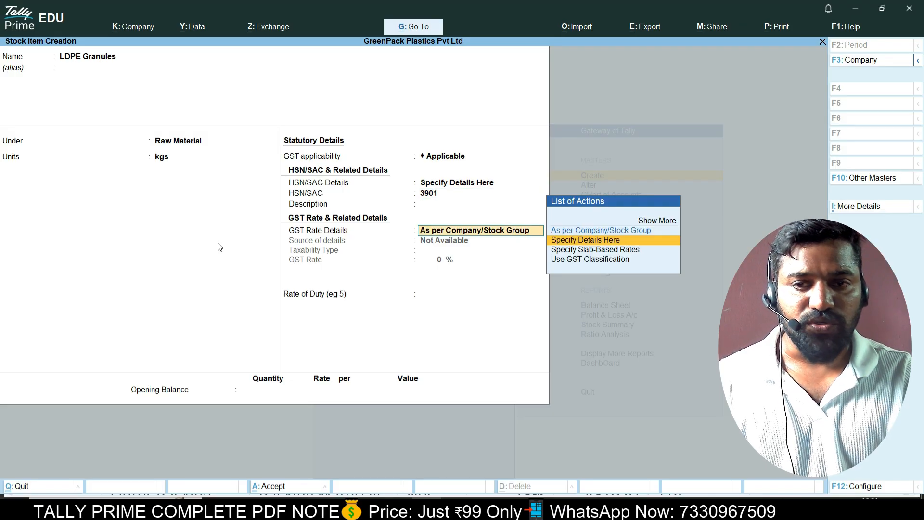
key(Return)
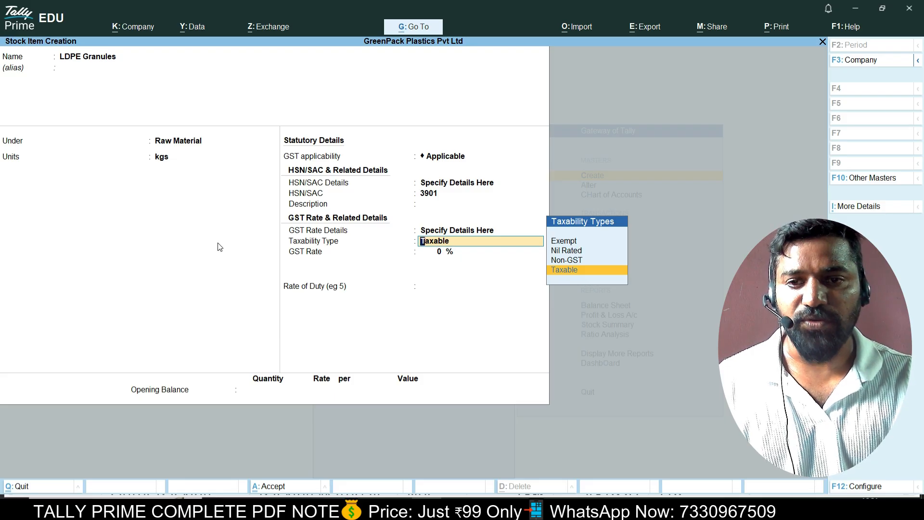
key(Return)
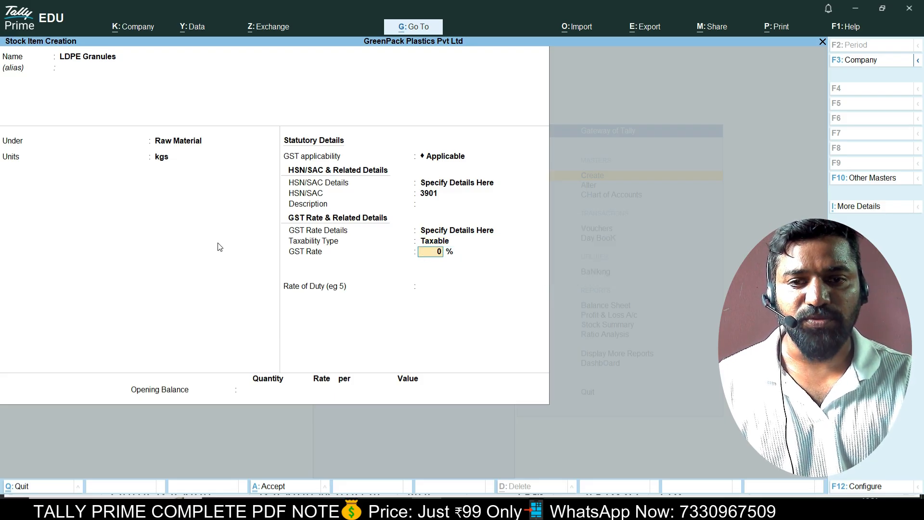
text(18)
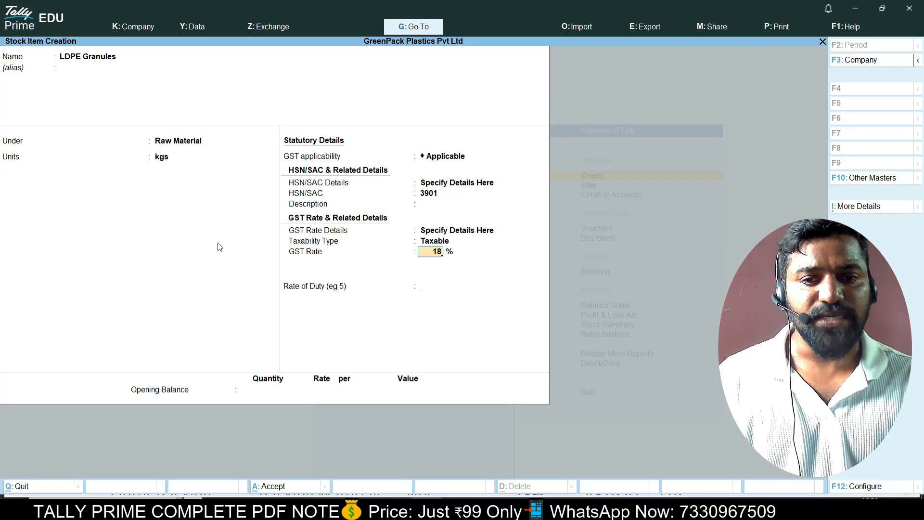
key(Return)
key(Return)
key(Return)
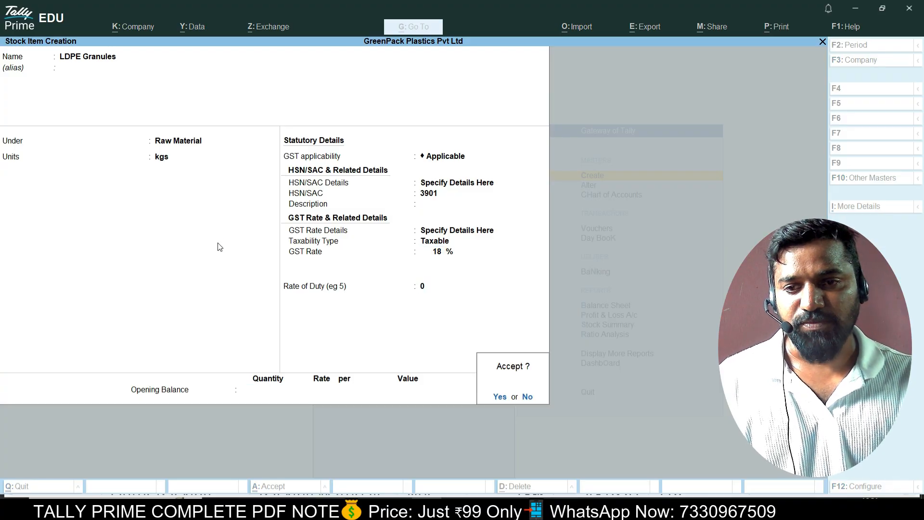
key(Return)
key(alt+Tab)
Copy the next raw material name, 'Printing Ink', from the PDF table.
scroll(217, 224, down, 1)
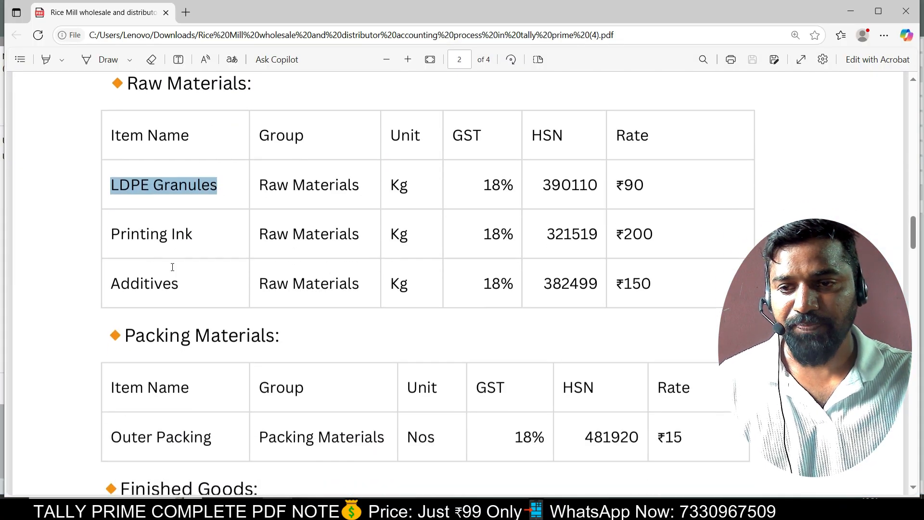
drag(110, 235, 192, 235)
key(ctrl+c)
Start the Printing Ink item under Raw Material in kgs, choosing to specify HSN details.
key(alt+Tab)
key(ctrl+alt+v)
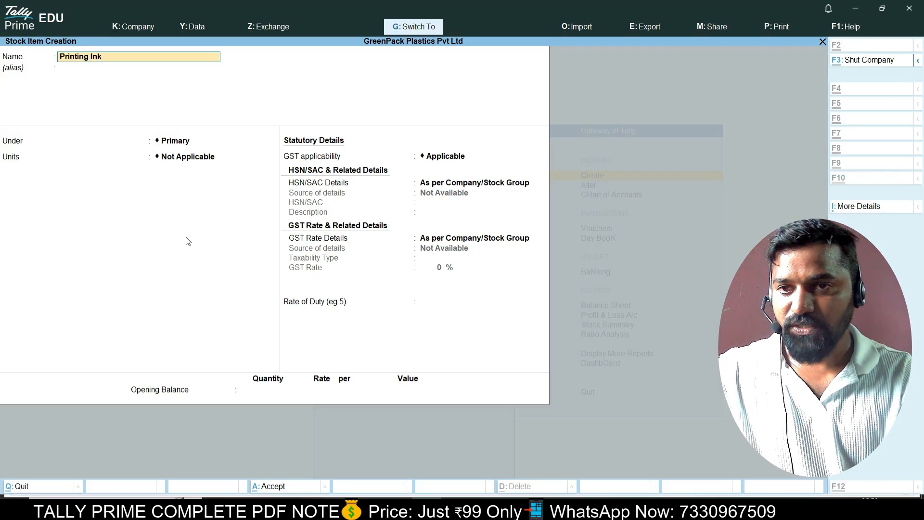
key(Return)
key(Down)
key(Down)
key(Down)
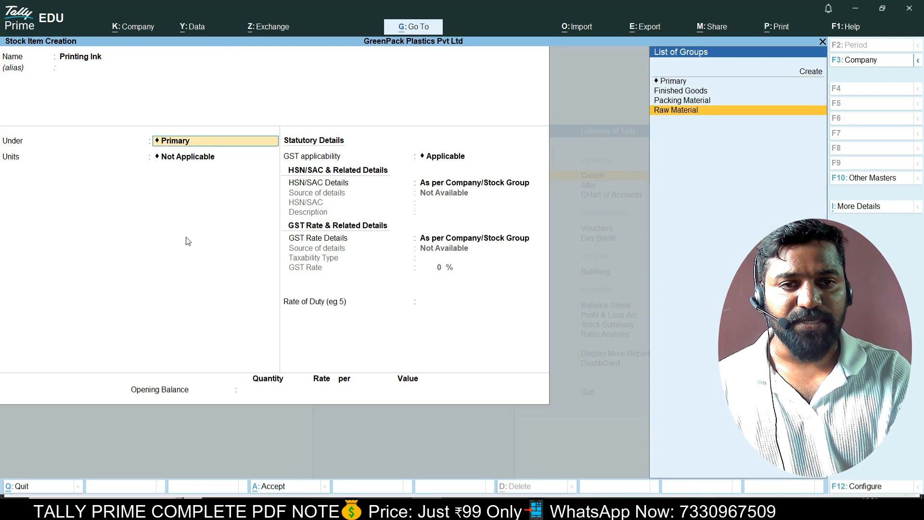
key(Return)
key(Down)
key(Down)
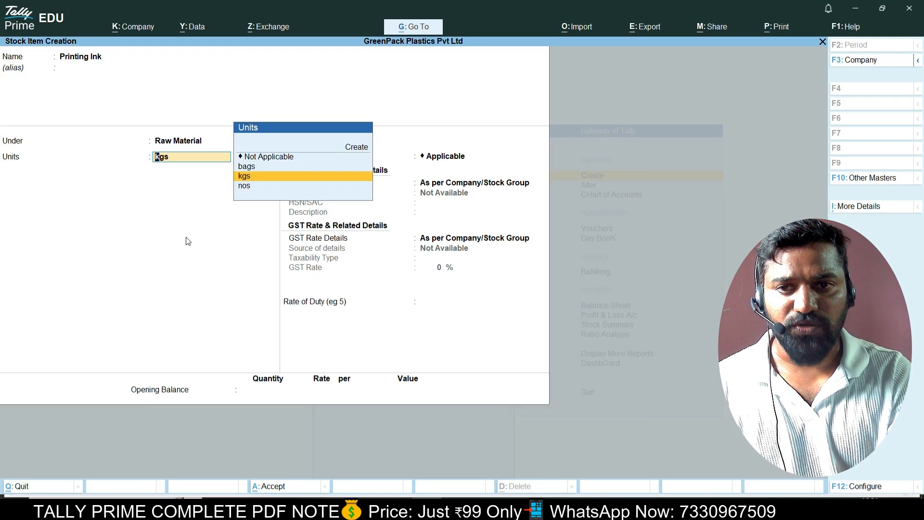
key(Return)
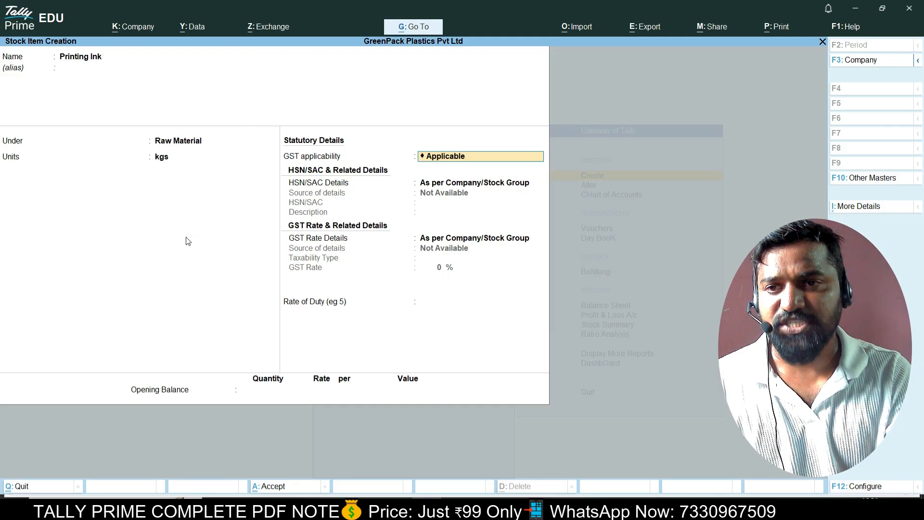
key(Return)
key(Down)
key(Return)
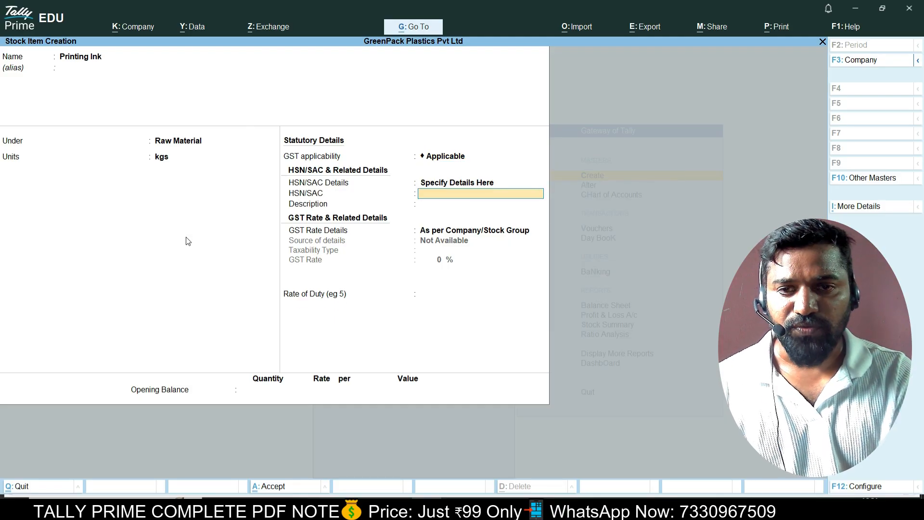
Give Printing Ink HSN 3215, Taxable at 18% GST, and save it.
key(alt+Tab)
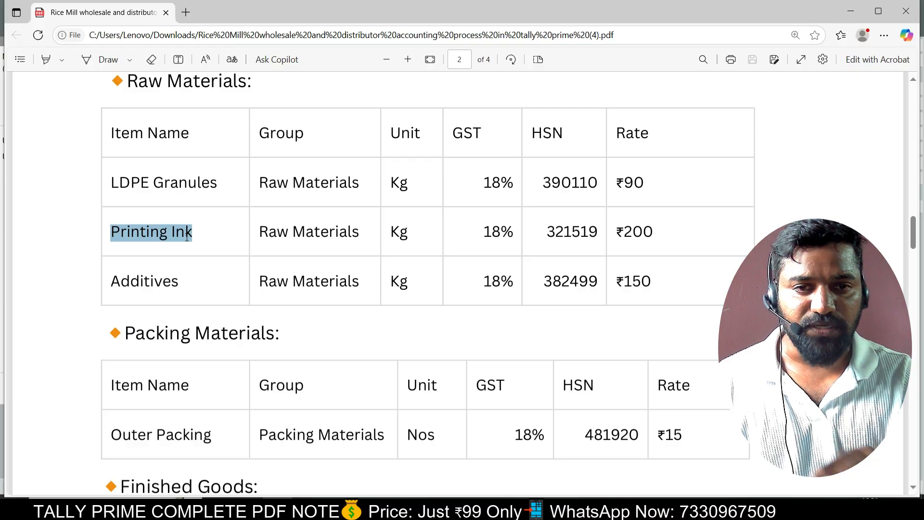
key(alt+Tab)
text(3215)
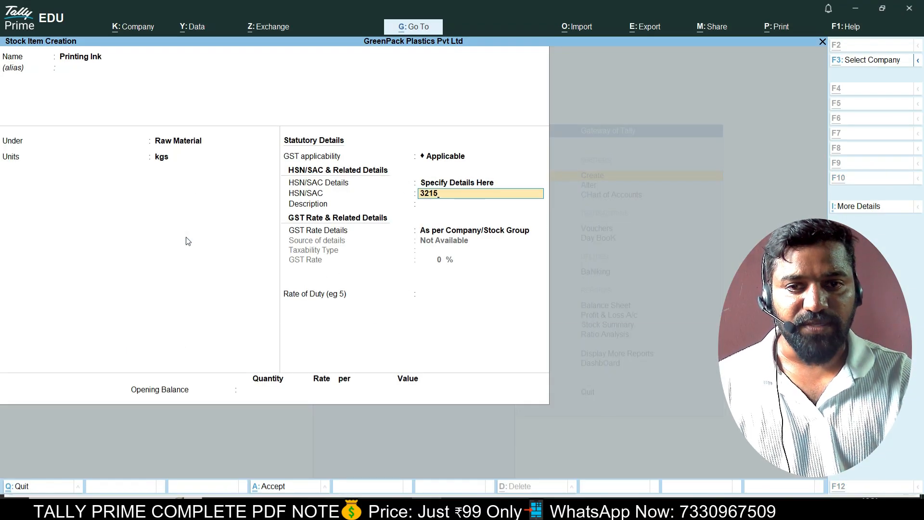
key(alt+Tab)
key(alt+Tab)
key(Return)
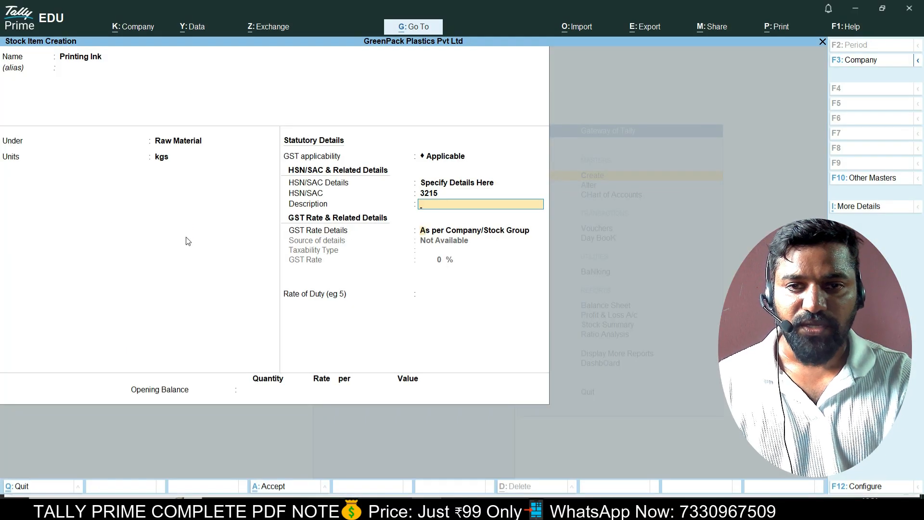
key(Return)
key(Return)
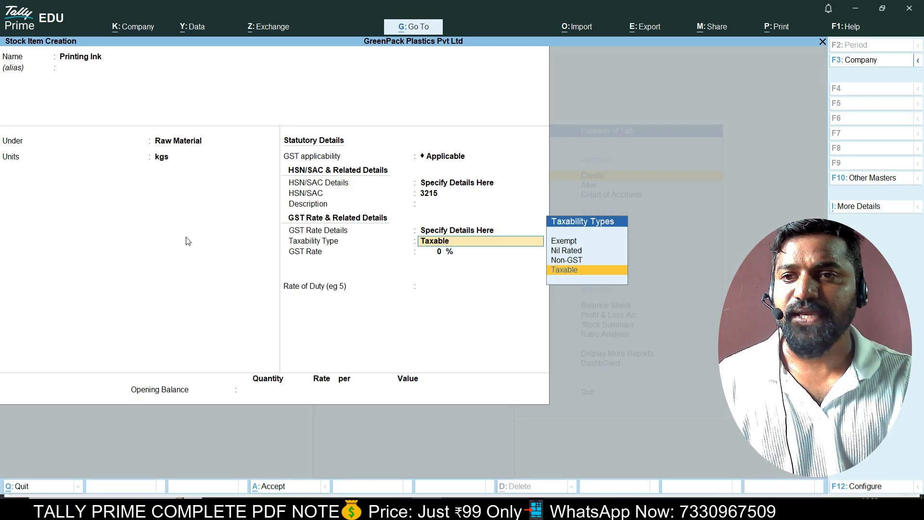
key(Return)
text(18)
key(Return)
key(Return)
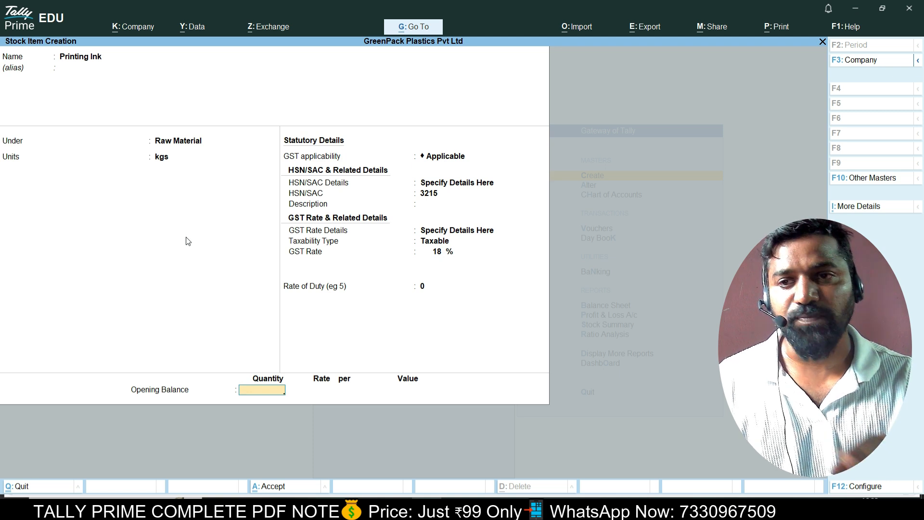
key(Return)
key(Return)
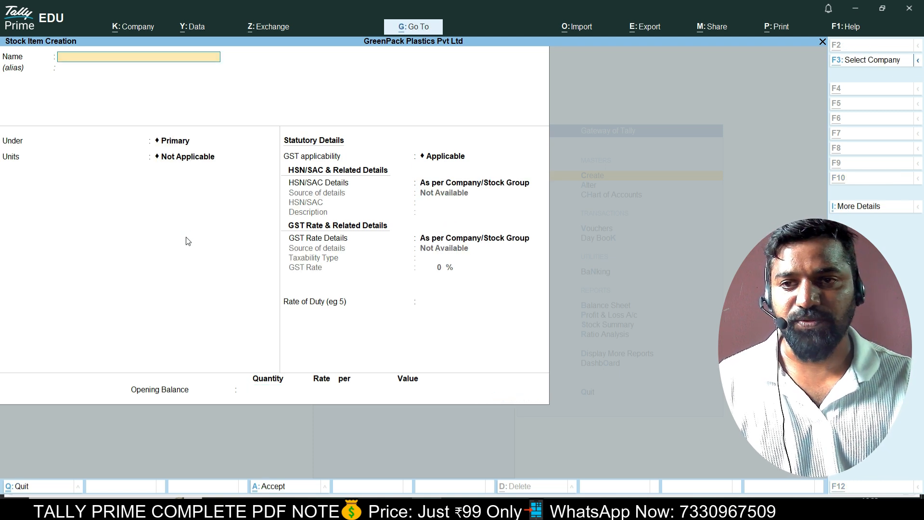
Select the next item name, 'Additives', in the PDF raw materials table.
key(alt+Tab)
scroll(174, 256, down, 1)
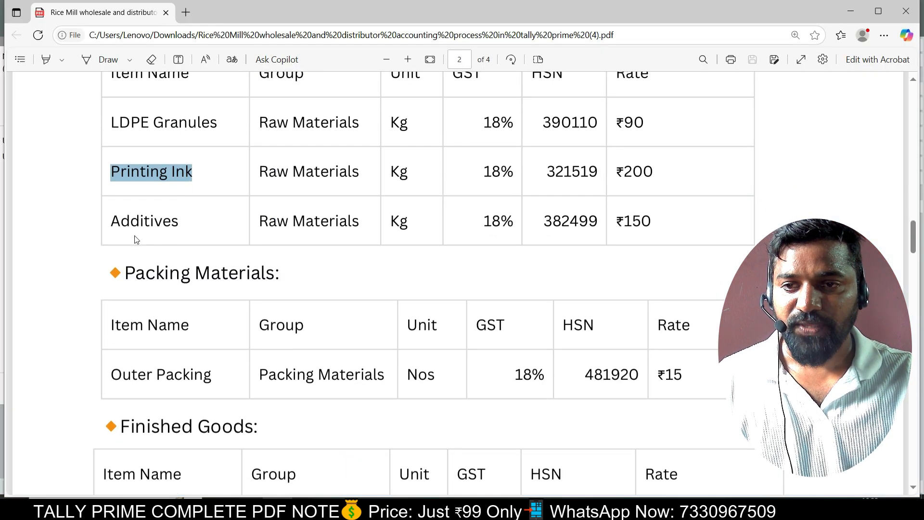
drag(111, 224, 183, 221)
key(ctrl+c)
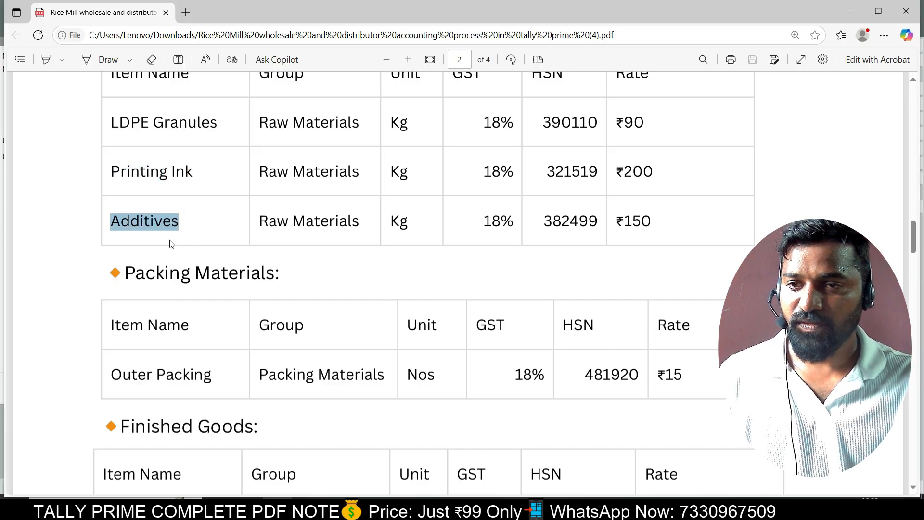
Paste 'Additives' as the item name, under Raw Material with unit kgs and GST applicable.
key(alt+Tab)
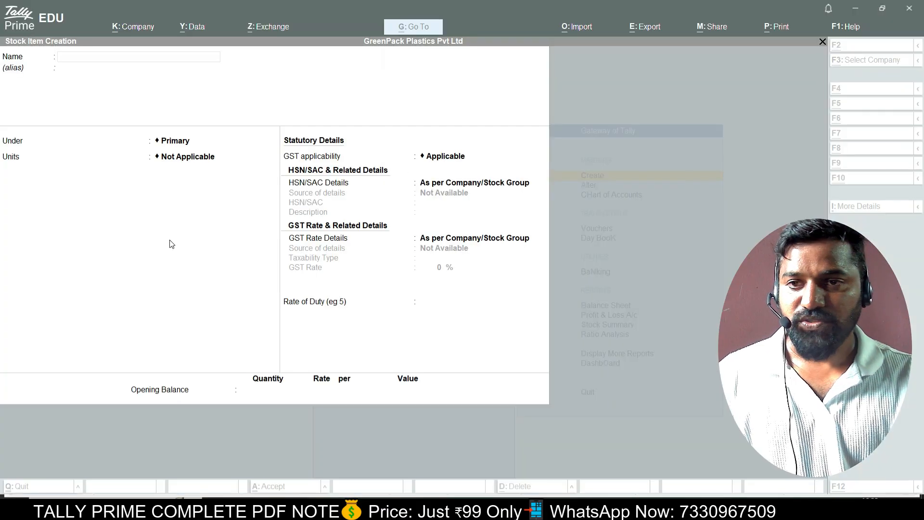
key(ctrl+v)
key(Return)
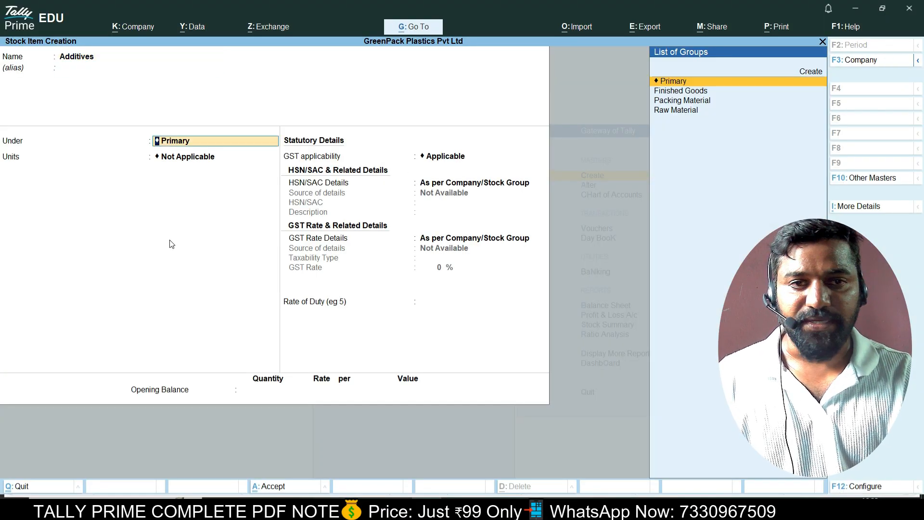
key(Down)
key(Down)
key(Down)
key(Return)
key(Down)
key(Down)
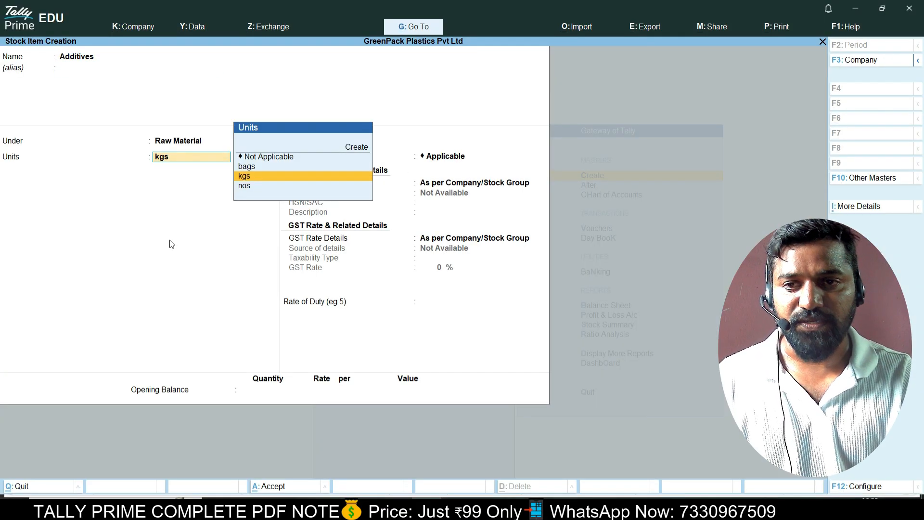
key(alt+Tab)
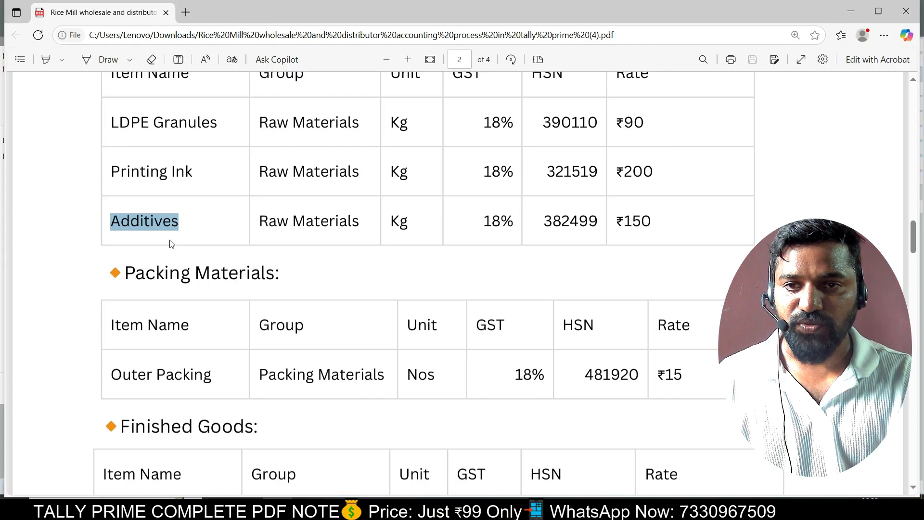
key(alt+Tab)
key(Return)
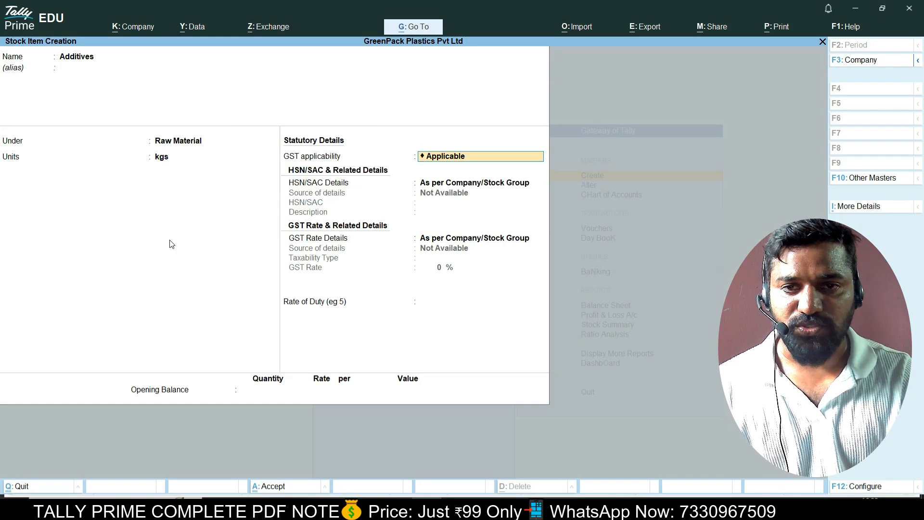
key(Return)
Specify HSN/SAC 3824 for Additives, as read from the PDF.
key(Down)
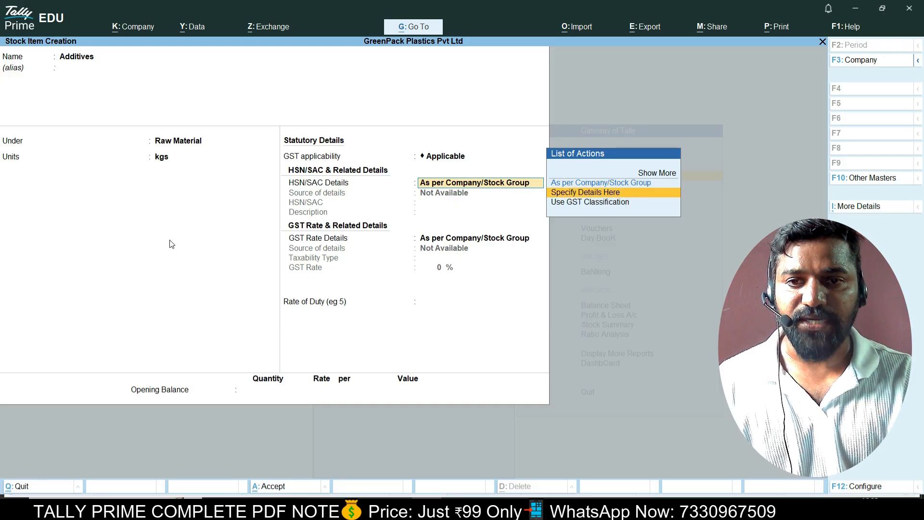
key(Return)
key(alt+Tab)
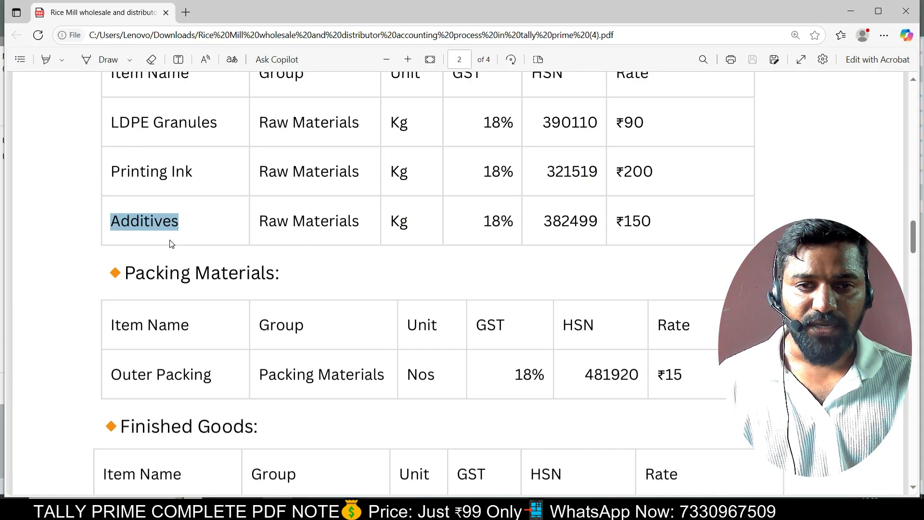
key(alt+Tab)
key(alt+Tab)
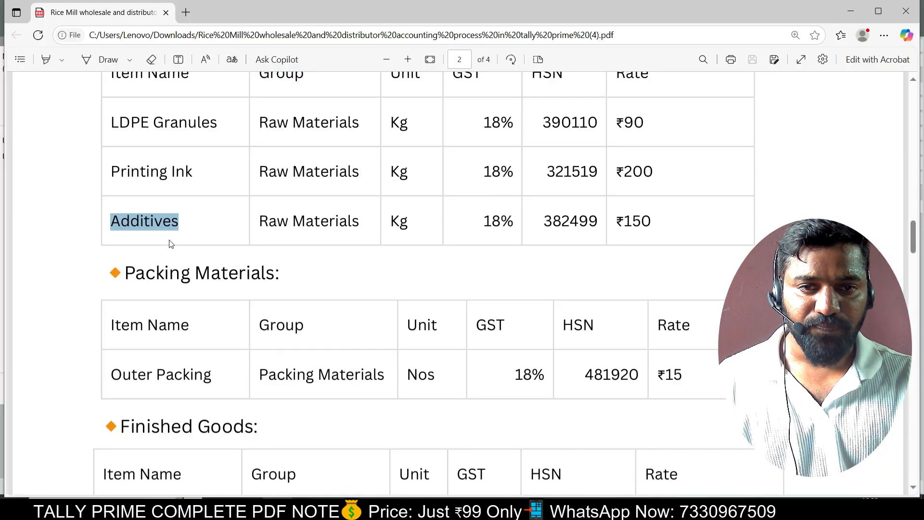
key(alt+Tab)
text(3824)
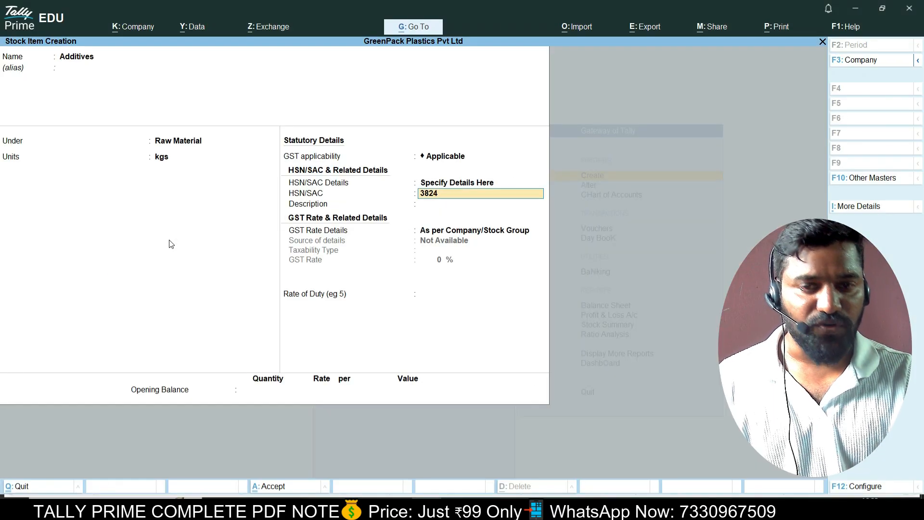
key(Return)
key(Return)
Set Additives as Taxable at 18% GST, correcting a mistyped 8, and save it.
key(Down)
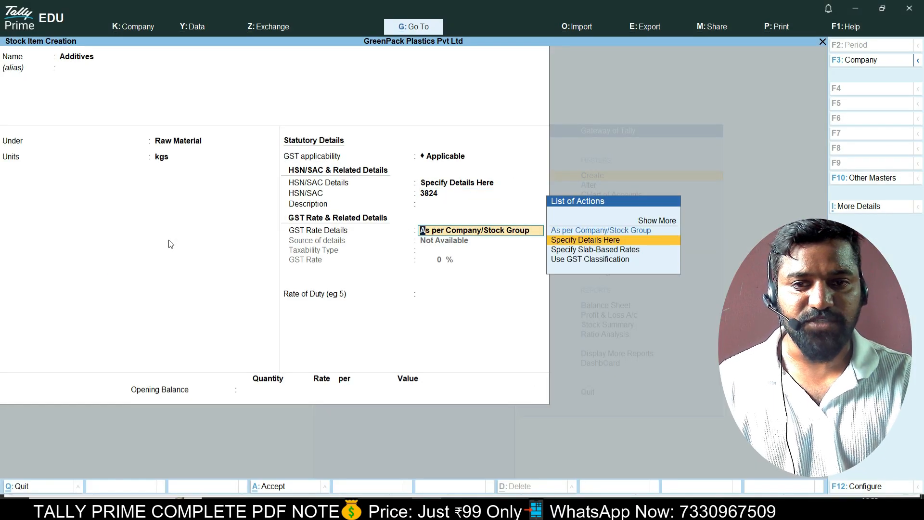
key(Return)
key(Return)
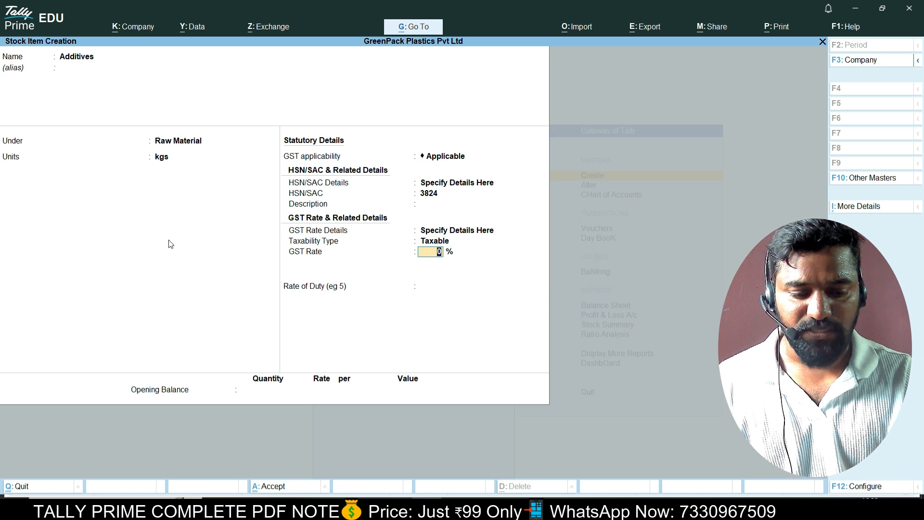
key(alt+Tab)
key(alt+Tab)
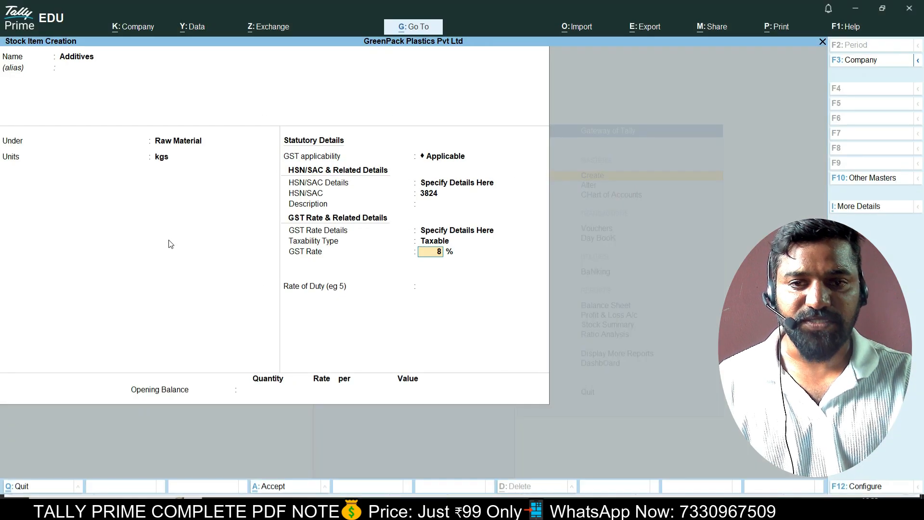
text(8)
key(Return)
key(BackSpace)
text(18)
key(Return)
key(Return)
key(Return)
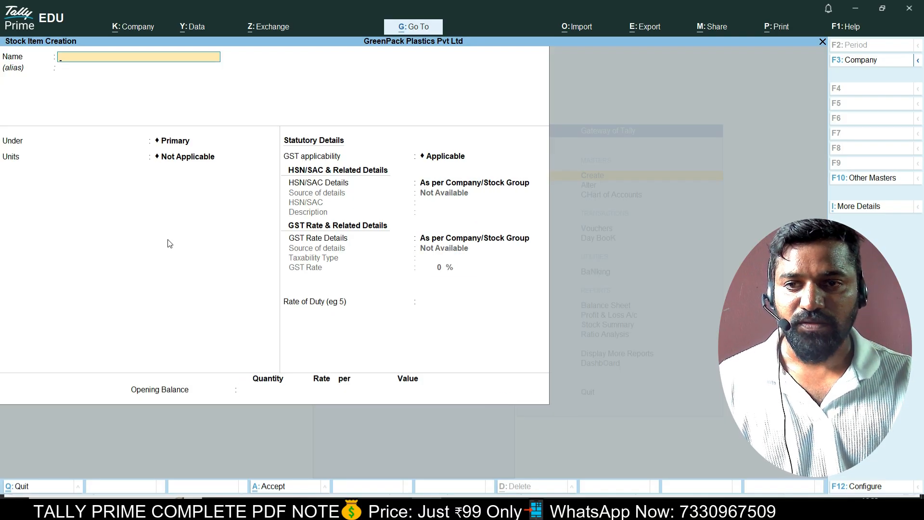
key(alt+Tab)
Select and copy the next item name, 'Outer Packing', from the PDF.
scroll(168, 239, down, 3)
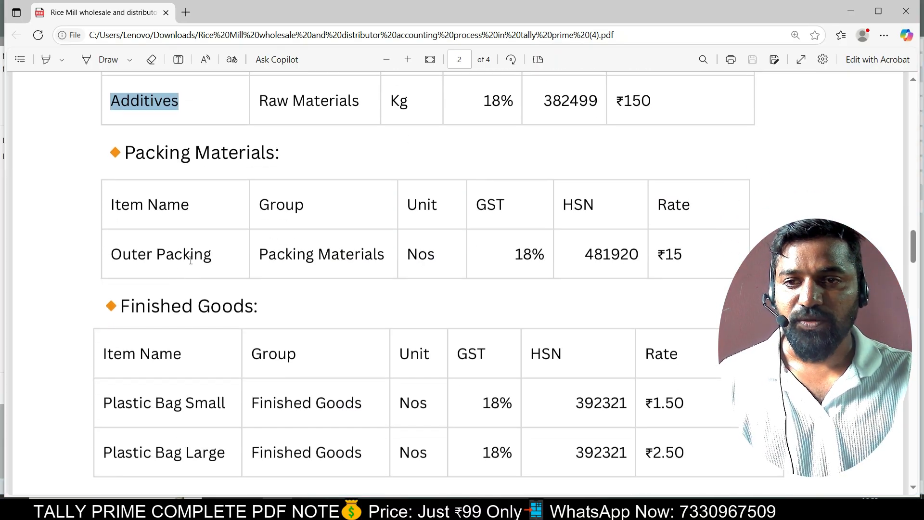
drag(111, 254, 209, 259)
key(ctrl+c)
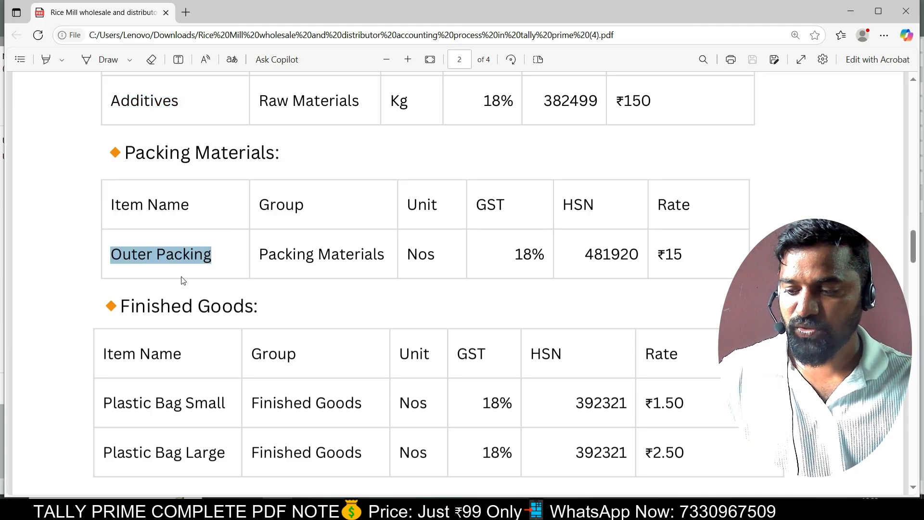
key(alt+Tab)
Paste 'Outer Packing' as the item name, under Packing Material with unit nos.
key(ctrl+v)
key(Return)
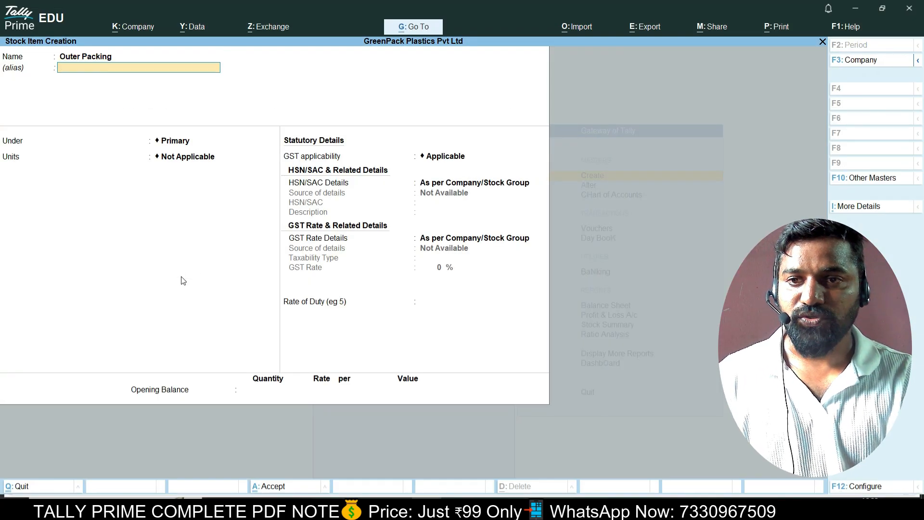
key(Return)
key(Down)
key(Down)
key(Return)
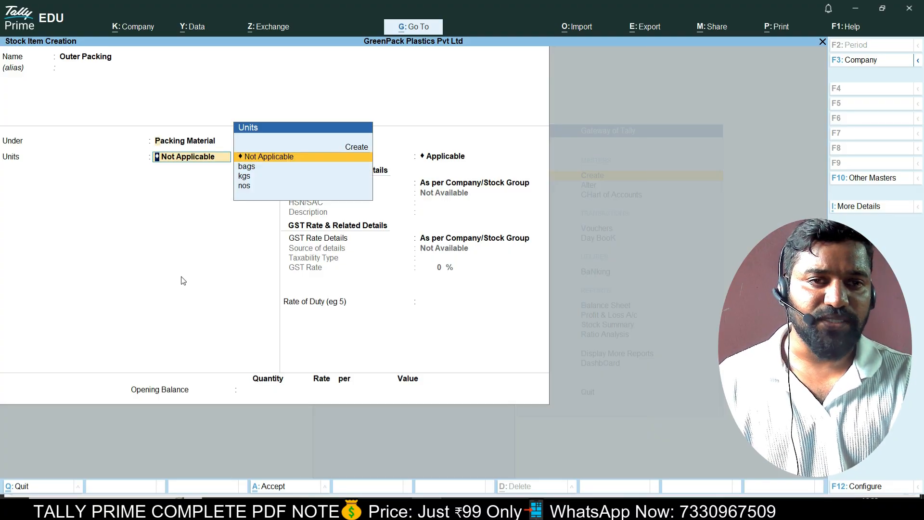
key(BackSpace)
key(Return)
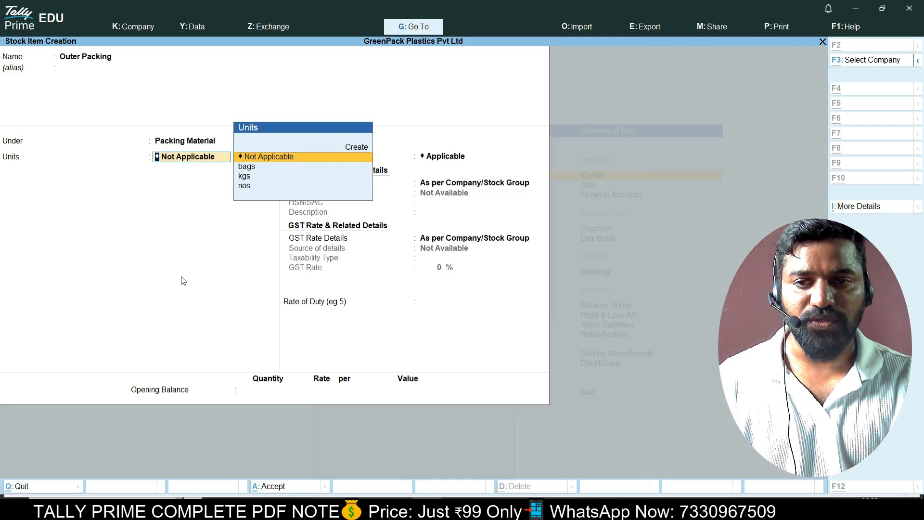
key(alt+Tab)
key(alt+Tab)
key(Down)
key(Down)
key(Down)
key(Return)
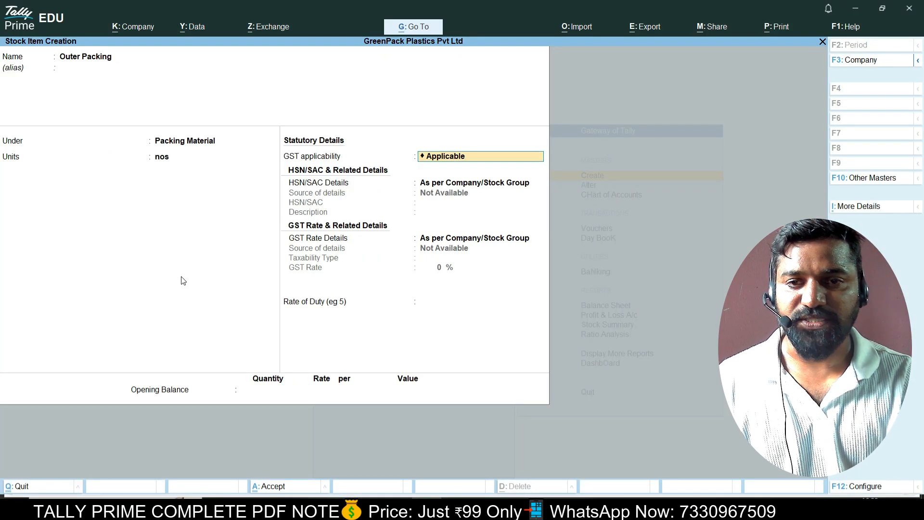
Specify HSN/SAC 4812 for Outer Packing, as read from the PDF.
key(Return)
key(Down)
key(alt+Tab)
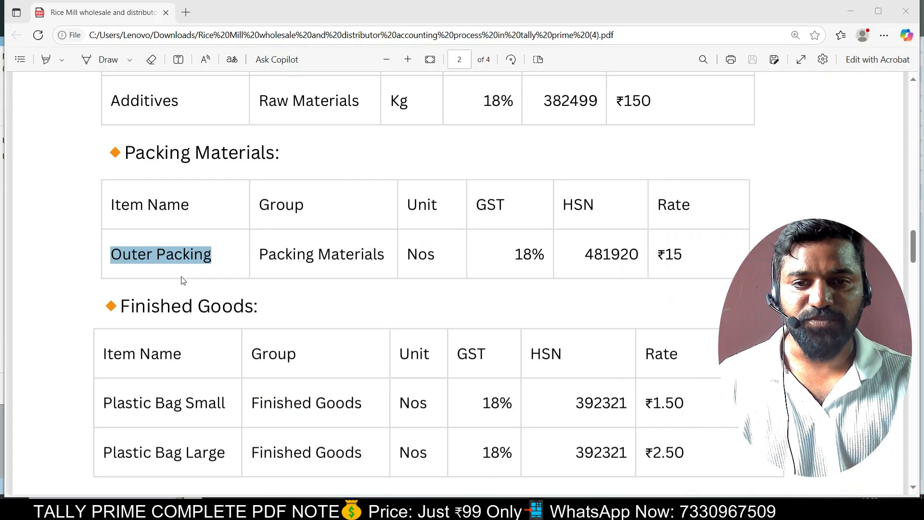
key(alt+Tab)
key(Return)
text(4812)
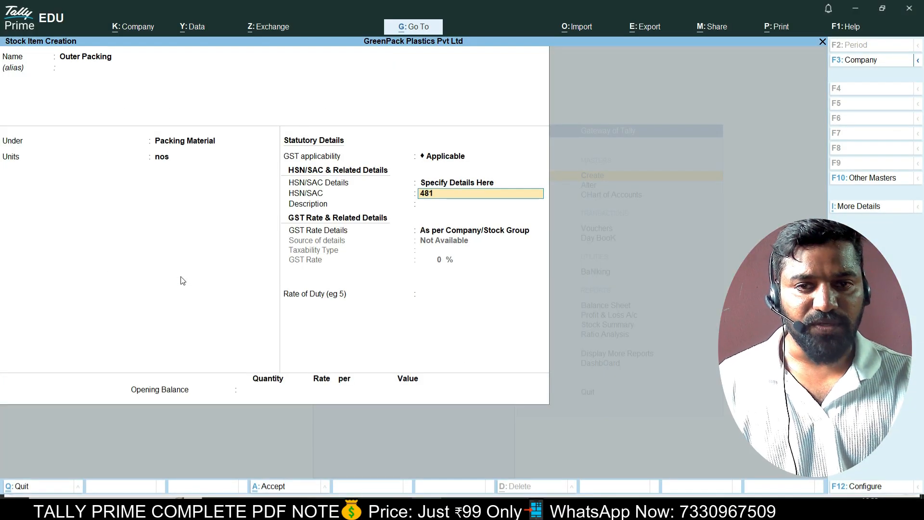
key(Return)
Set Outer Packing as Taxable at 18% GST and save it.
key(Return)
key(Down)
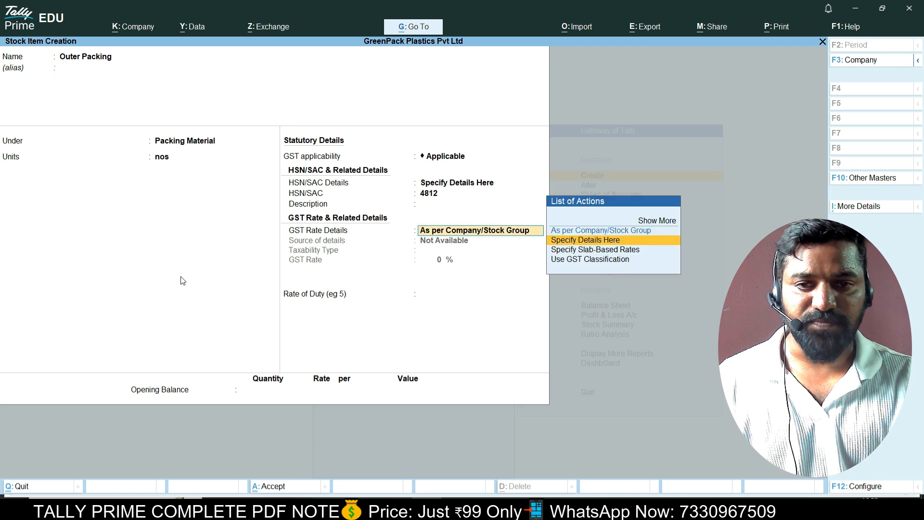
key(Return)
key(Return)
key(alt+Tab)
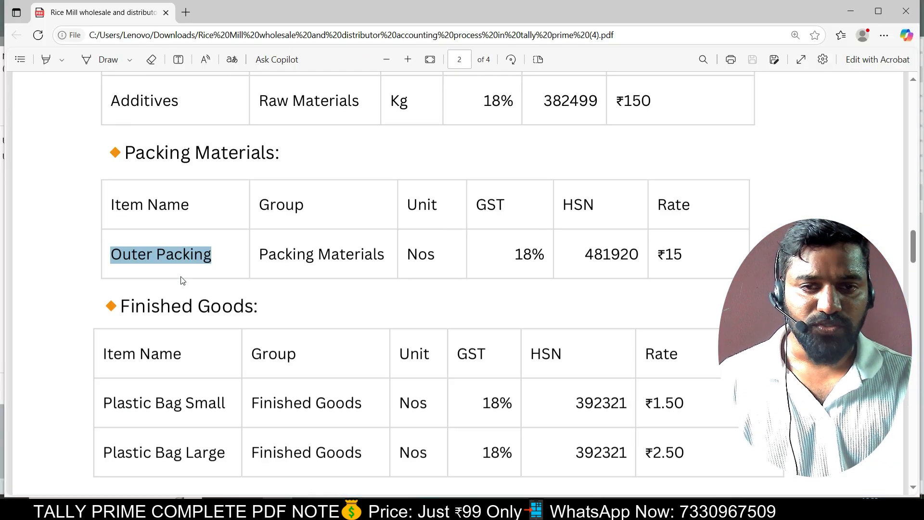
key(alt+Tab)
text(1)
key(Return)
key(Return)
key(Return)
key(Return)
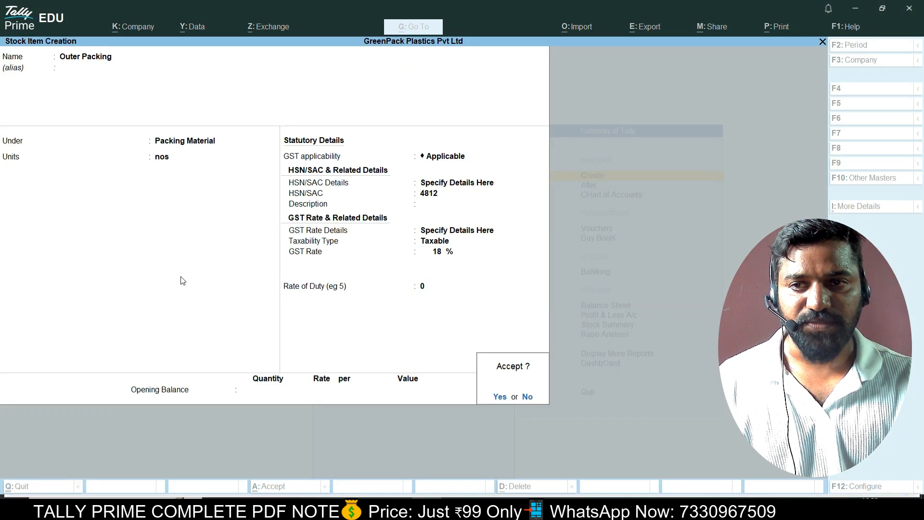
key(alt+Tab)
scroll(180, 277, down, 3)
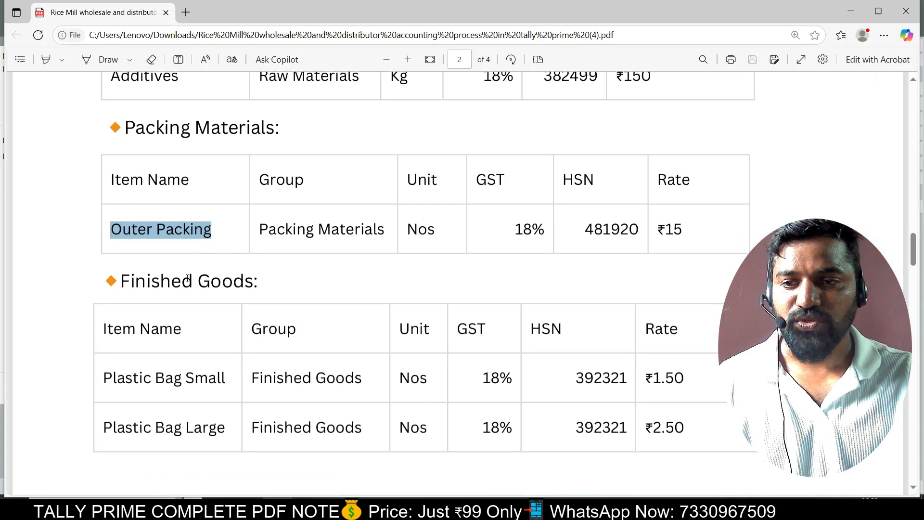
scroll(181, 278, up, 3)
Close the blank item form and open the Alter list of existing stock items.
key(alt+Tab)
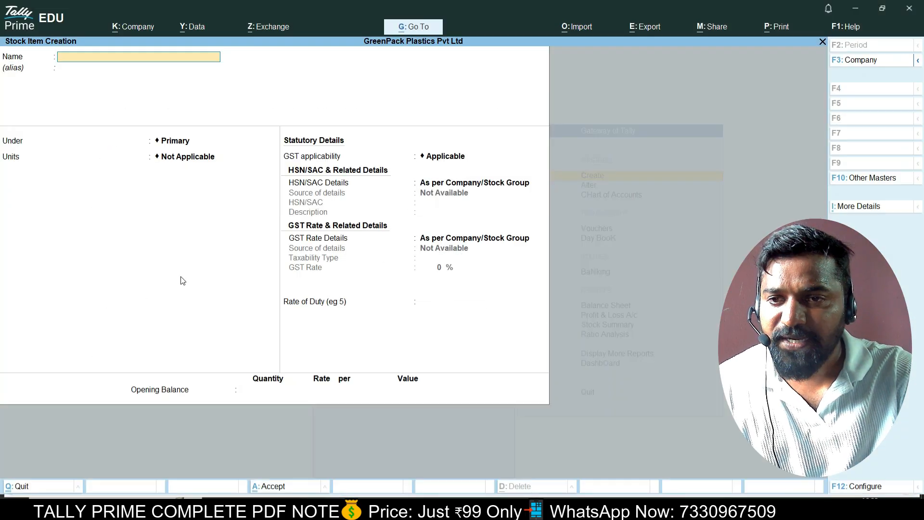
key(Escape)
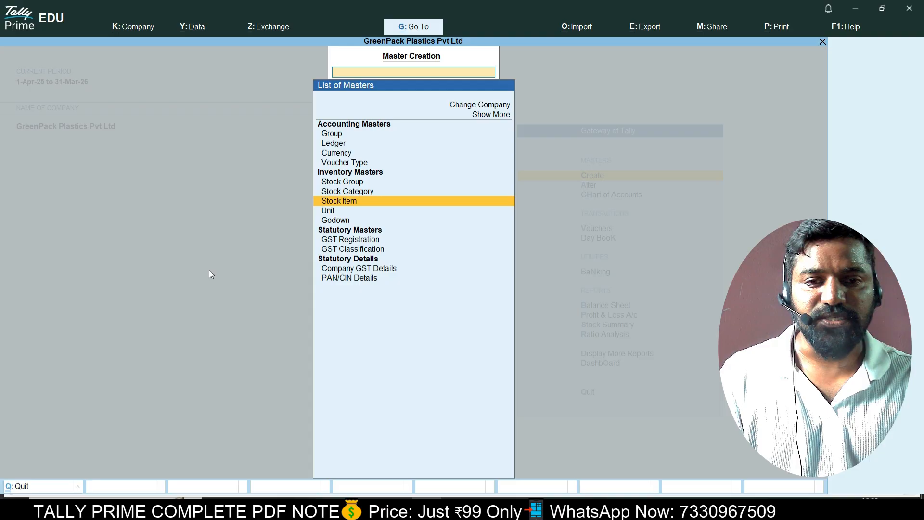
key(Up)
key(Up)
key(Up)
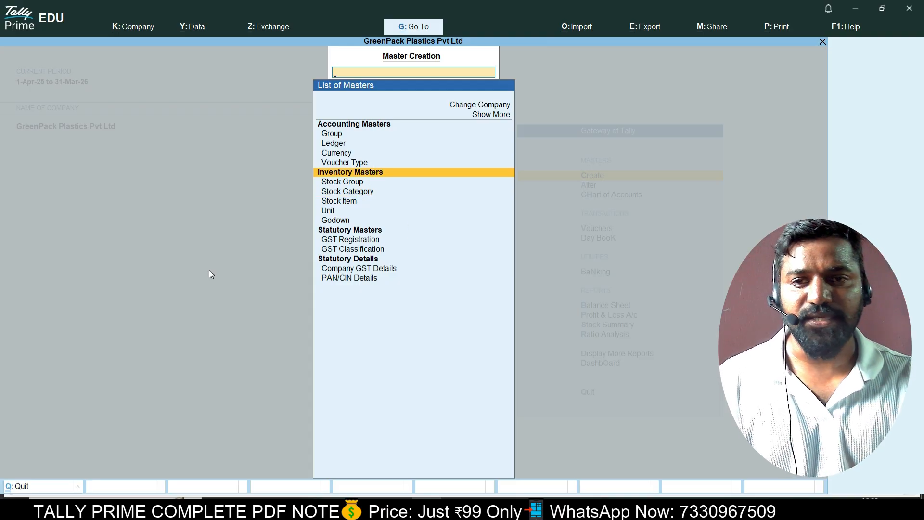
key(Escape)
key(Down)
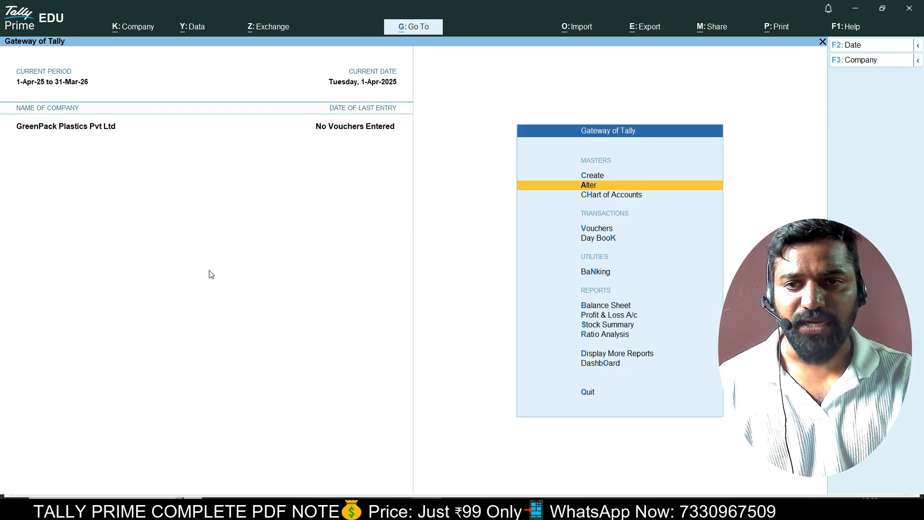
key(Return)
key(Down)
key(Down)
key(Down)
key(Down)
key(Down)
key(Down)
key(Return)
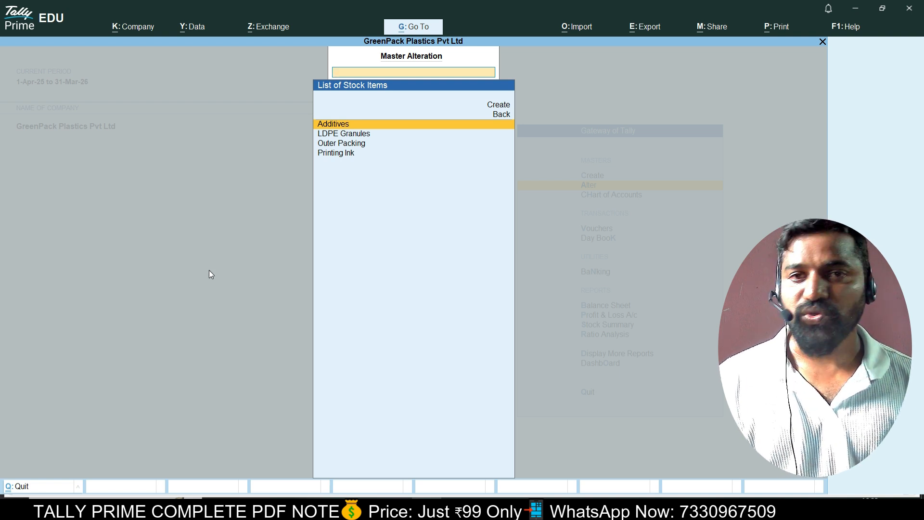
Recheck the four stock items in the list, then go back to Create for stock items.
key(Escape)
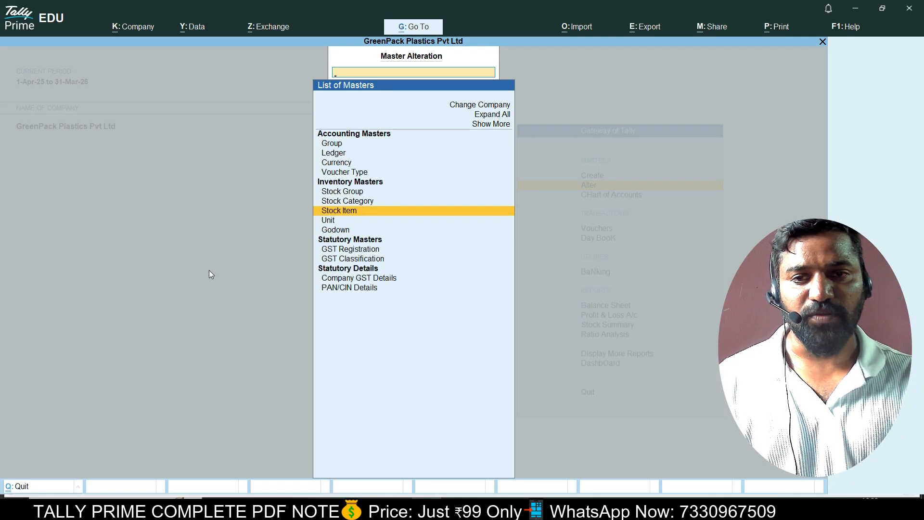
key(Up)
key(Up)
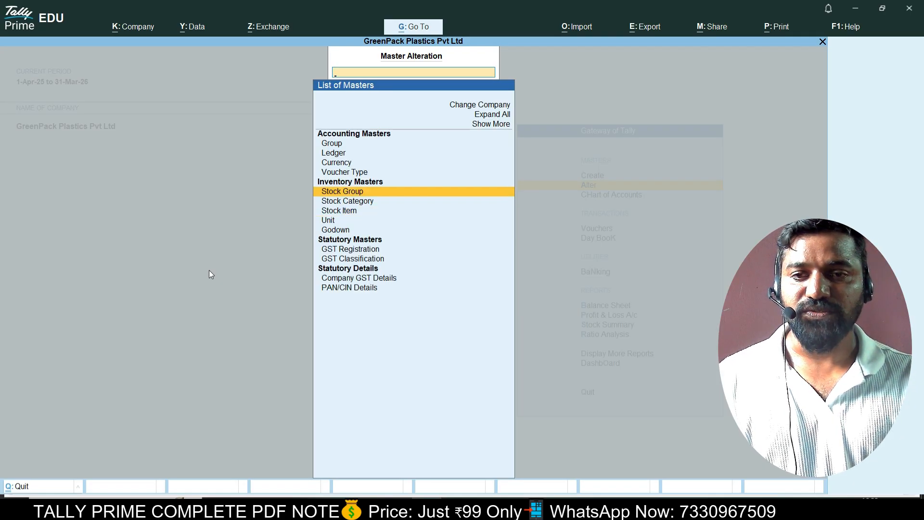
key(Down)
key(Down)
key(Return)
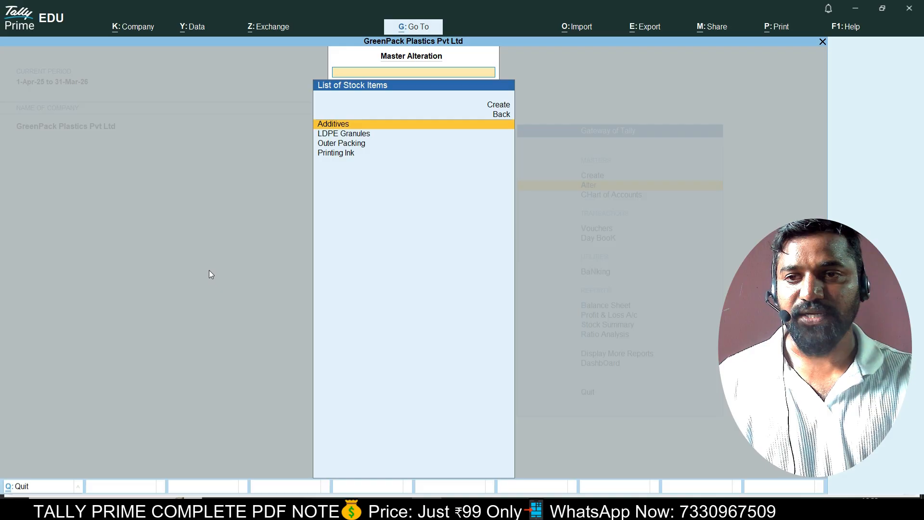
key(alt+Tab)
key(alt+Tab)
key(Escape)
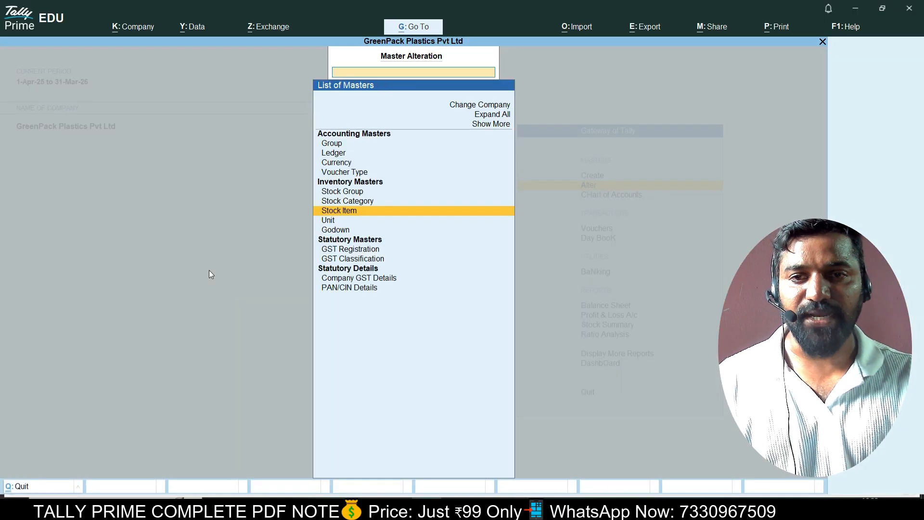
key(Escape)
key(Up)
key(Return)
key(Down)
key(Down)
key(Down)
key(Down)
key(Down)
key(Down)
Start a new stock item named Plastic Bag Small, copying the name from the PDF.
key(Return)
key(alt+Tab)
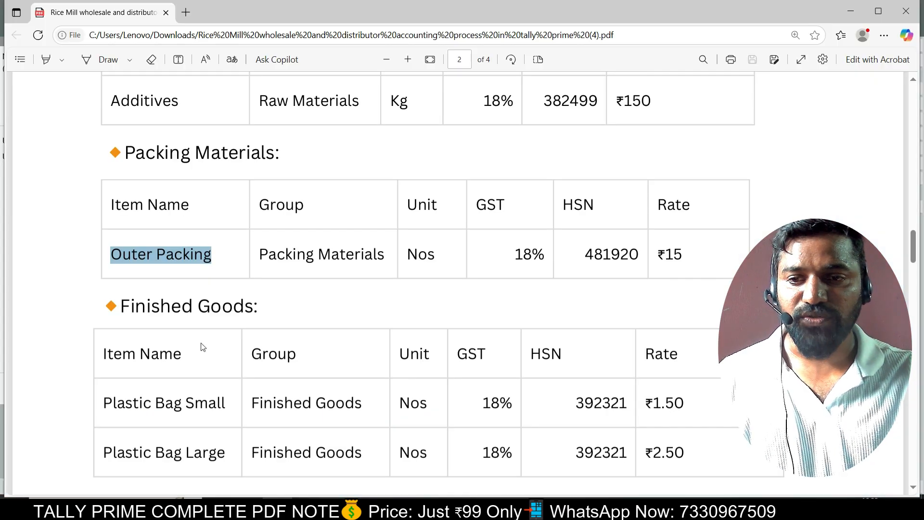
scroll(141, 343, down, 2)
drag(104, 282, 223, 284)
key(ctrl+c)
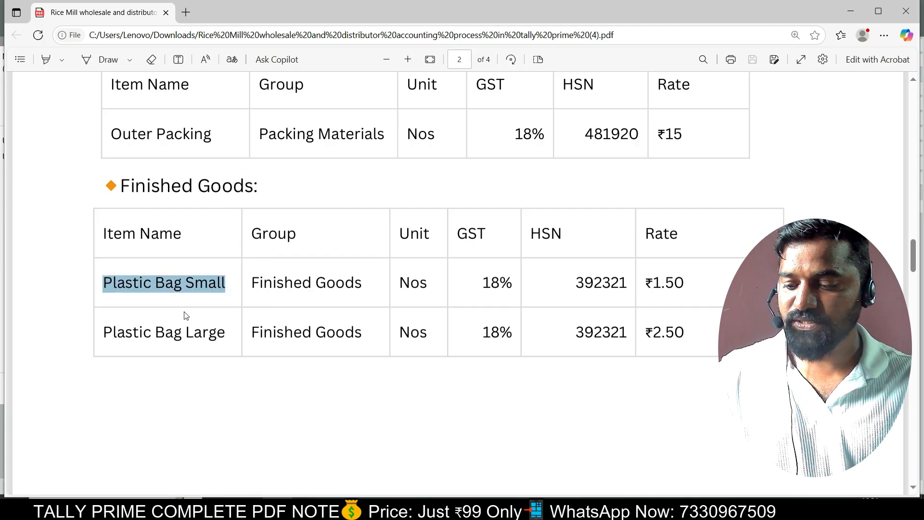
key(alt+Tab)
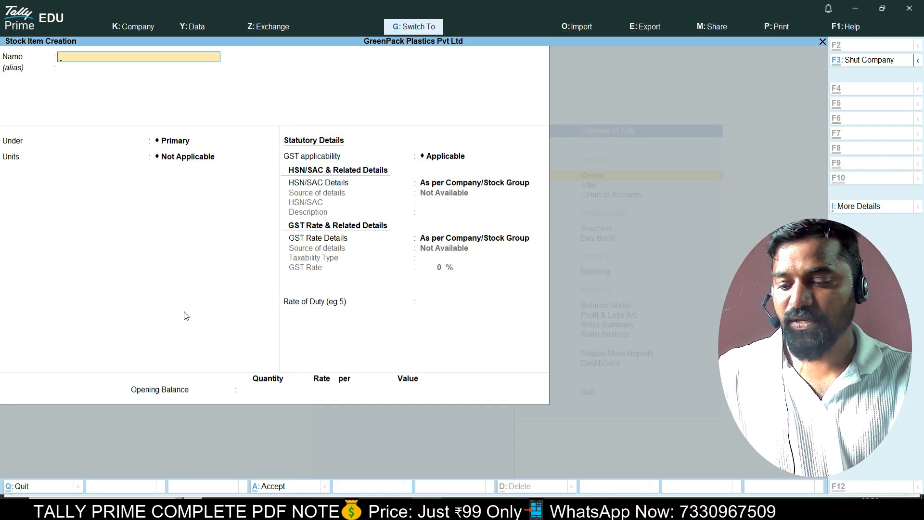
key(ctrl+alt+v)
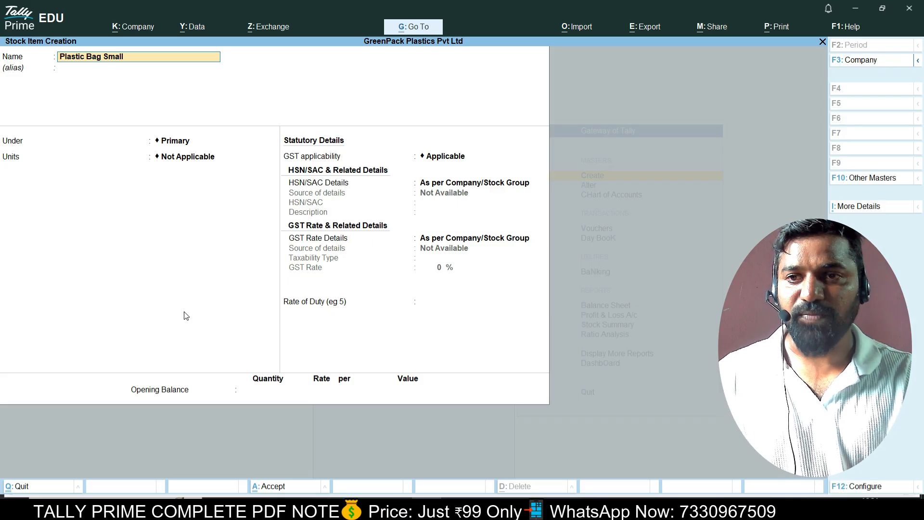
key(Return)
key(Return)
Put Plastic Bag Small under Finished Goods in bags and bring up the F12 configuration.
key(Down)
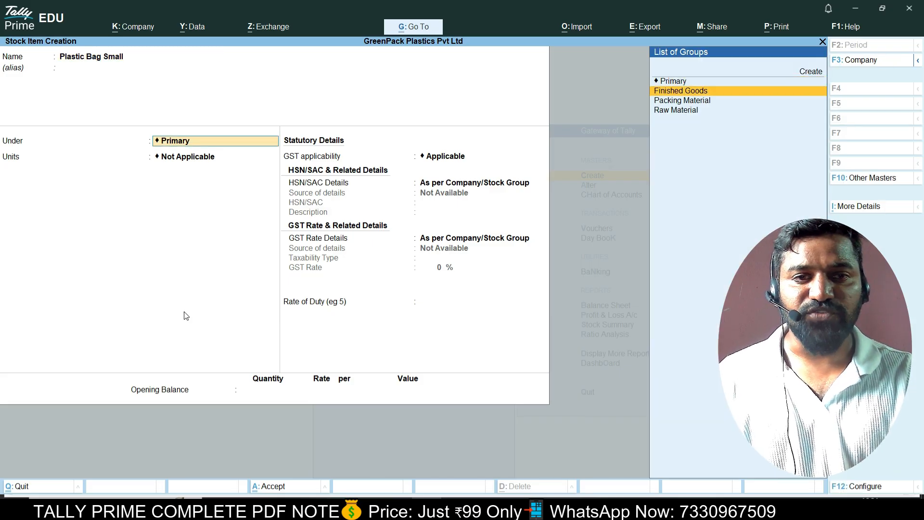
key(Return)
key(Down)
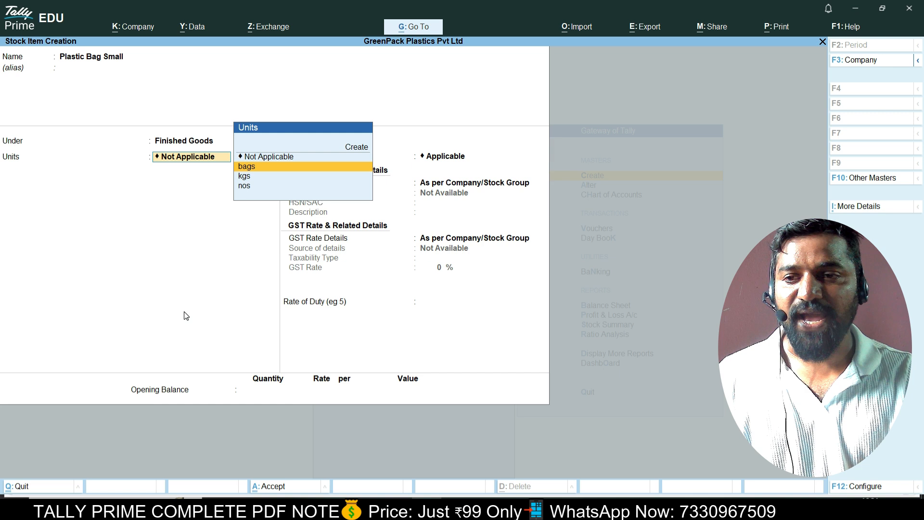
key(Return)
key(BackSpace)
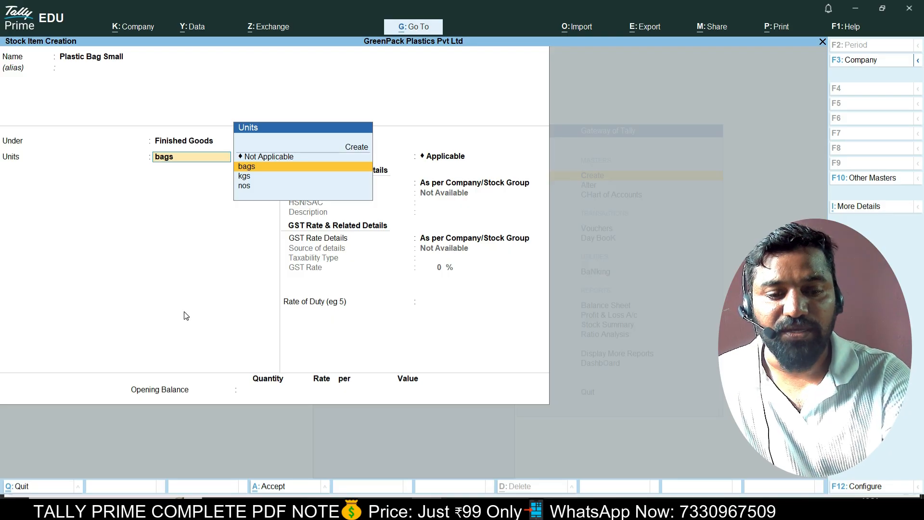
key(F12)
key(Down)
key(Down)
key(Down)
key(Down)
key(Down)
key(Down)
key(Down)
key(Down)
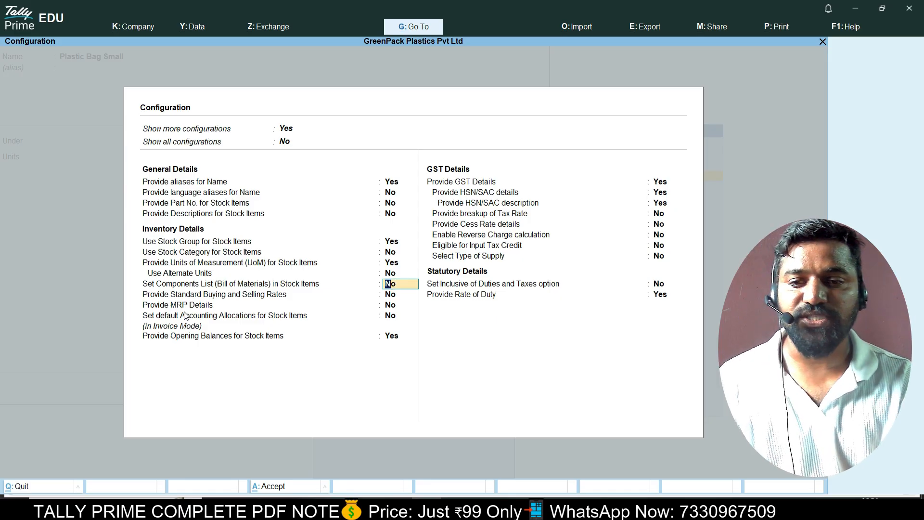
Turn on Set Components List and Set components (BOM), naming the BOM Plastic Bag Small.
key(y)
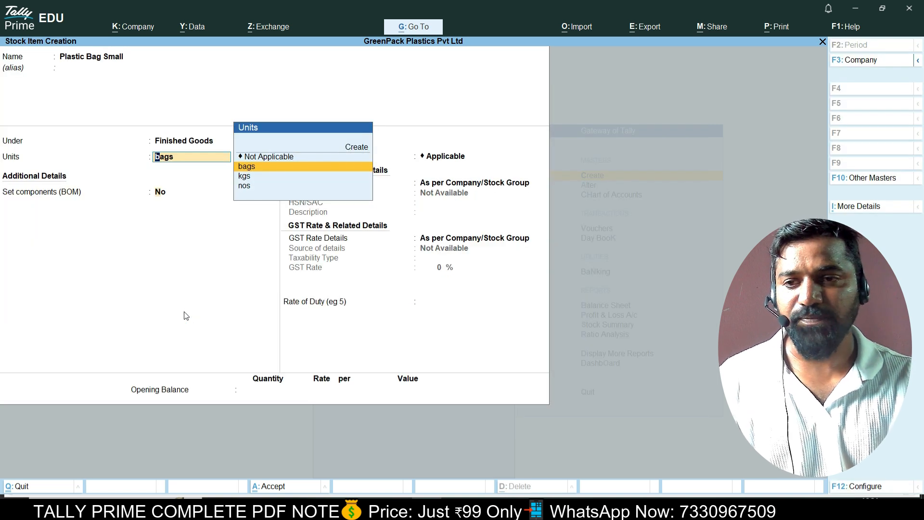
key(Return)
key(y)
key(Return)
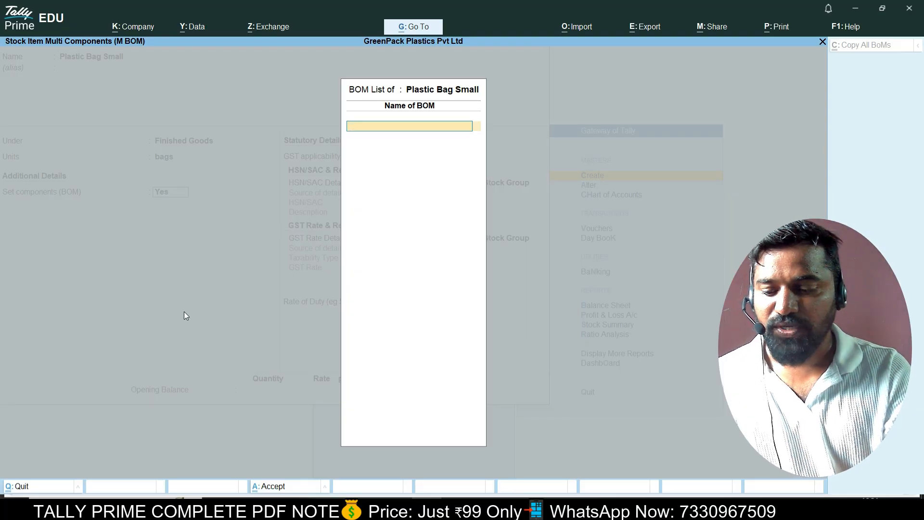
text(Plastic Bag)
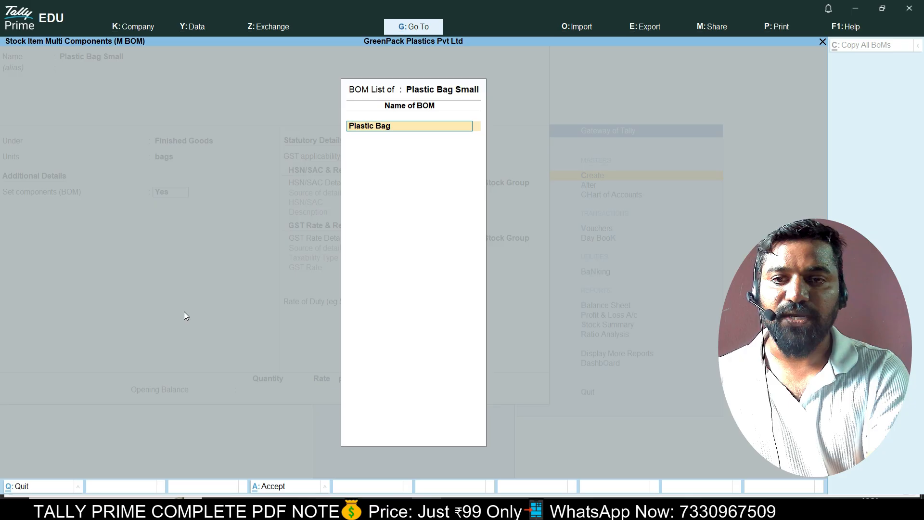
text( Sm)
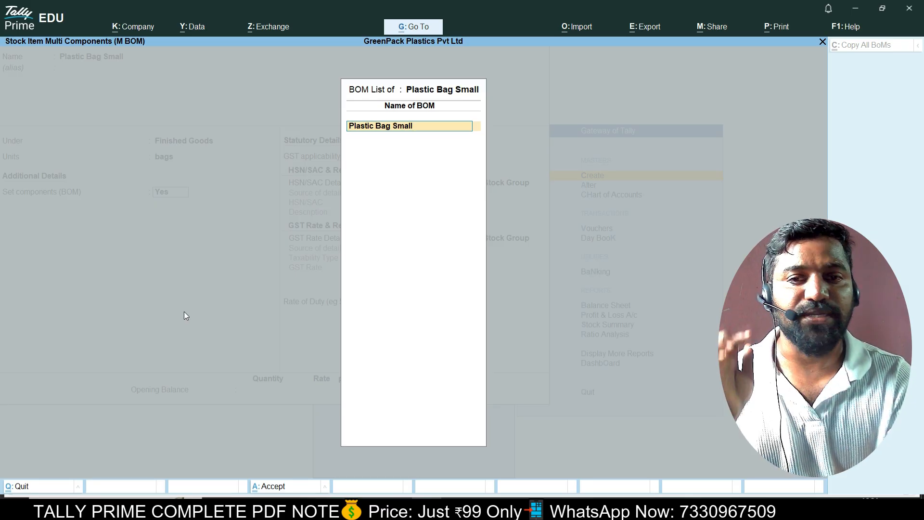
text(all)
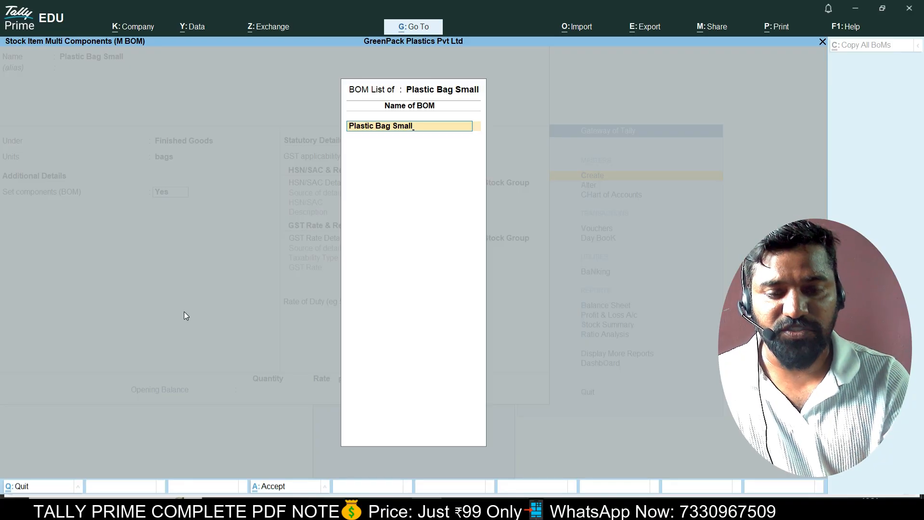
key(Return)
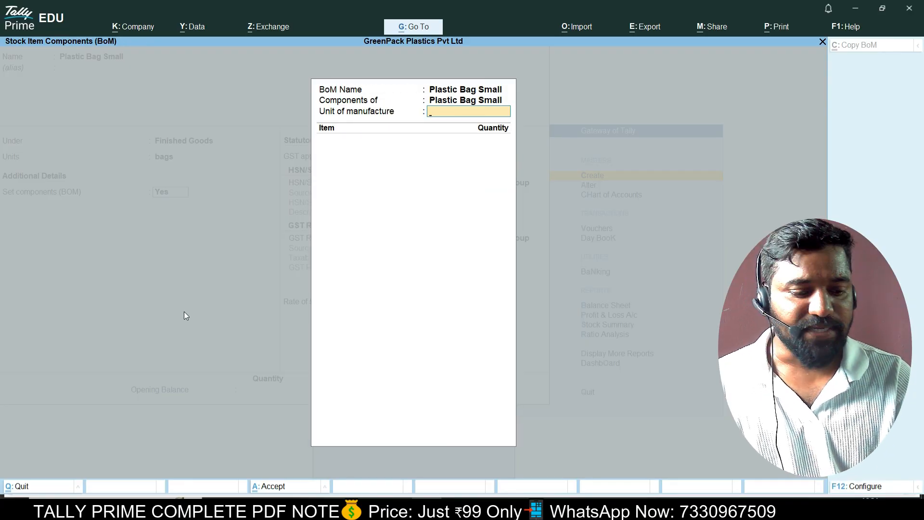
Set the unit of manufacture to 1,000 bags and add LDPE Granules at 20 kgs.
text(1000)
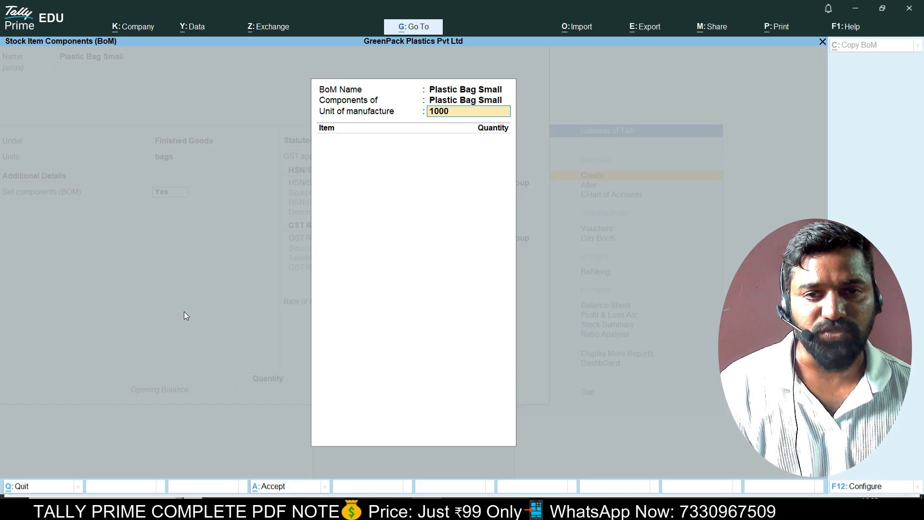
key(Return)
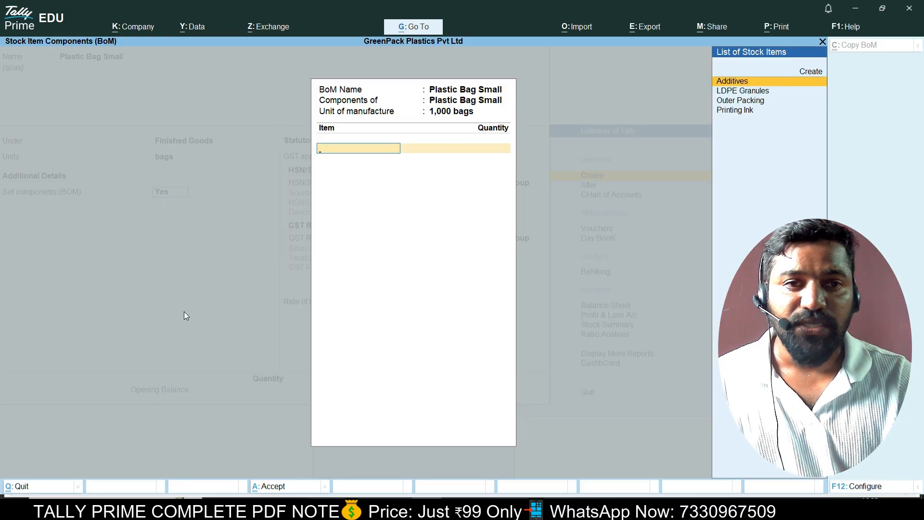
key(Down)
key(Down)
key(Down)
key(Up)
key(Up)
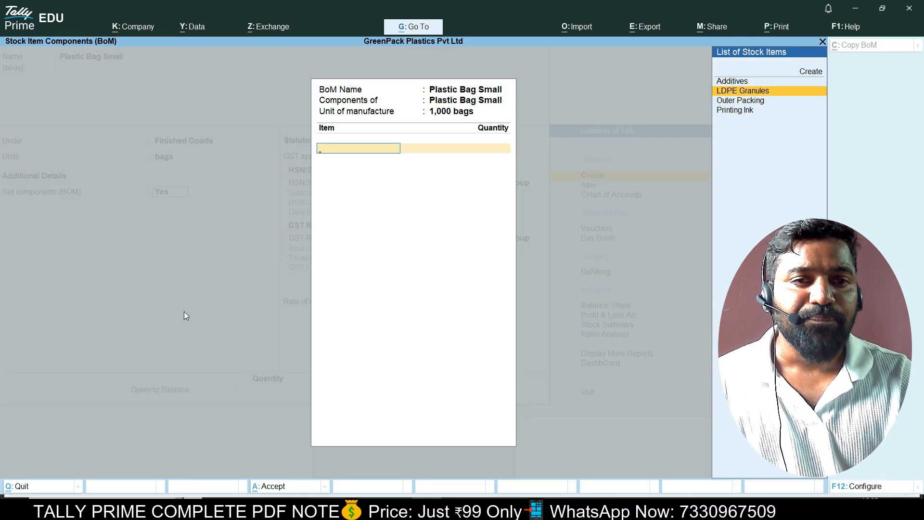
key(Return)
text(20)
key(Return)
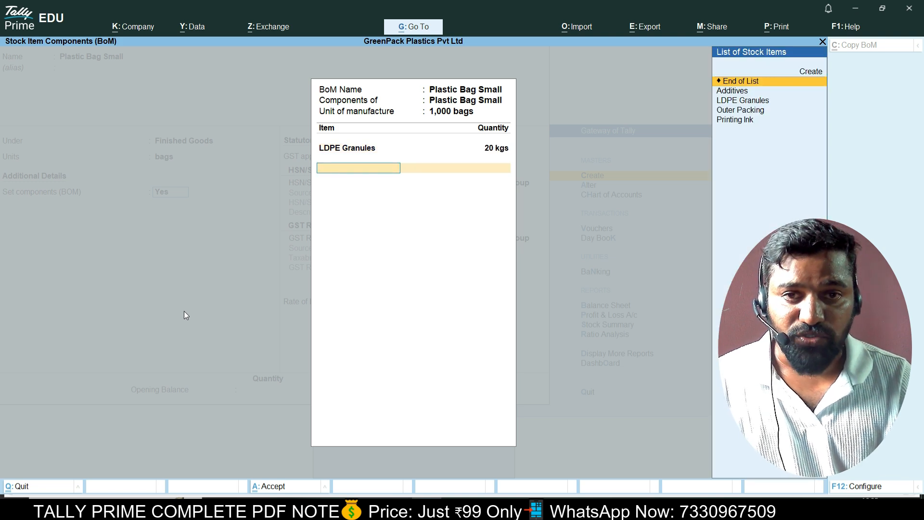
Add Printing Ink 3 kgs, Additives 1 kgs and Outer Packing 1 nos as components.
key(Down)
key(Down)
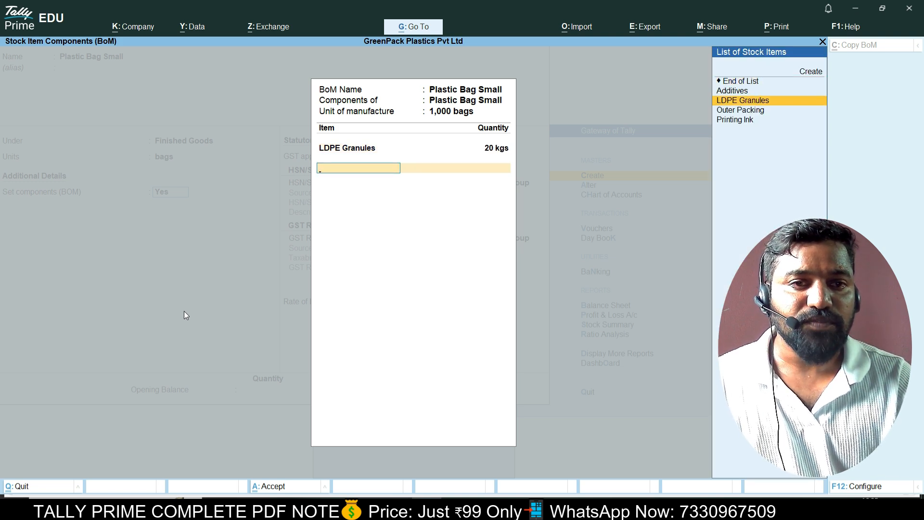
key(Down)
key(Down)
key(Return)
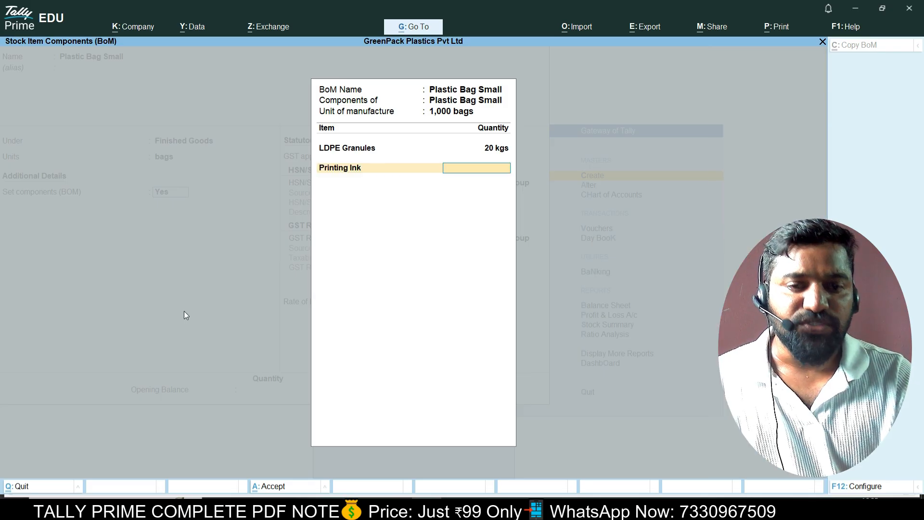
text(3)
key(Return)
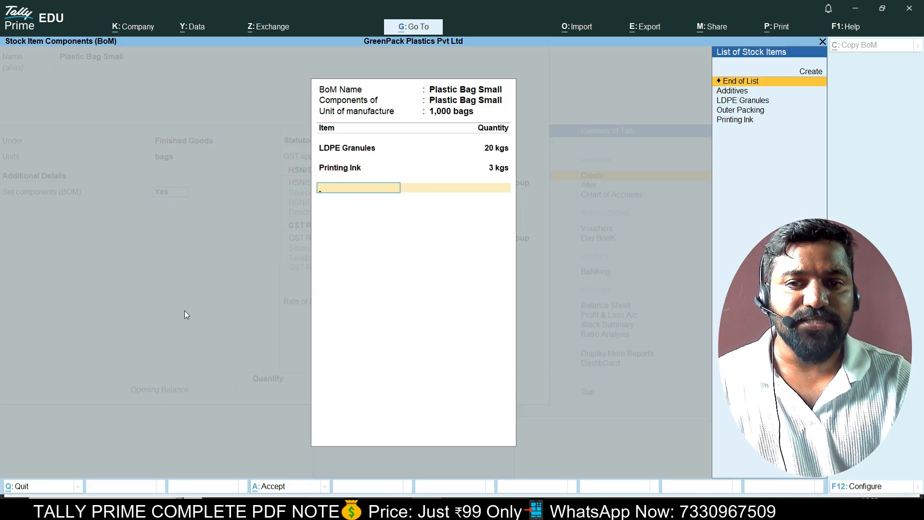
key(Down)
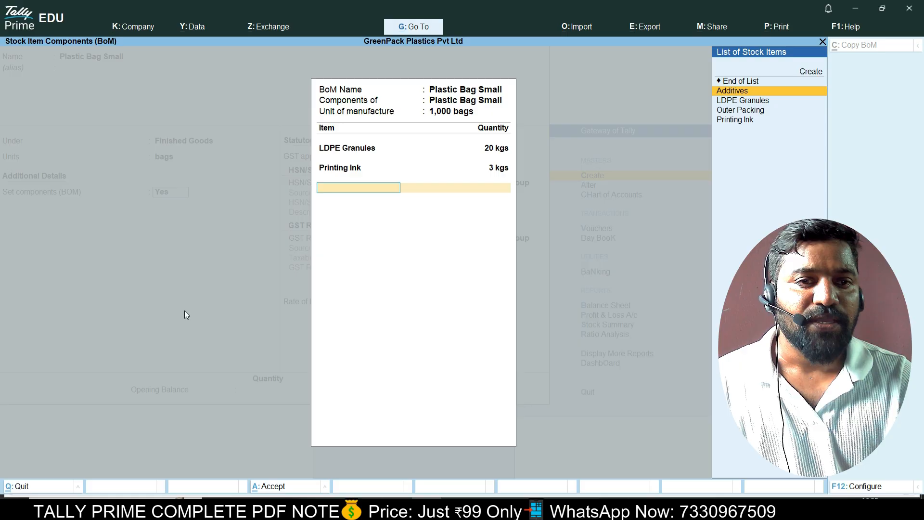
key(Return)
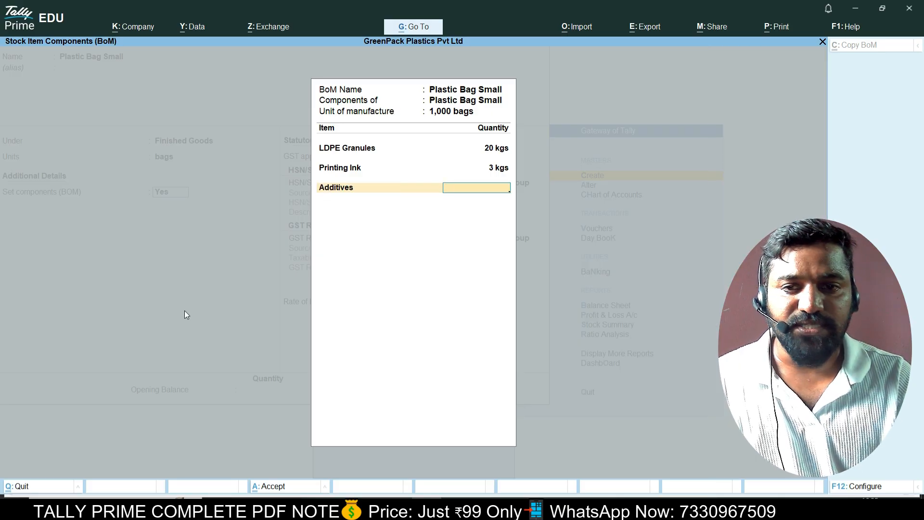
key(Return)
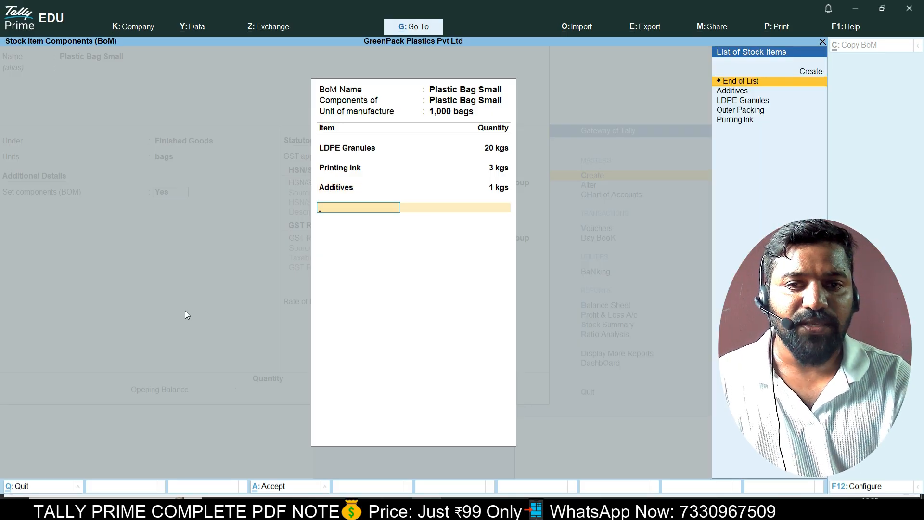
key(Down)
key(Down)
key(Down)
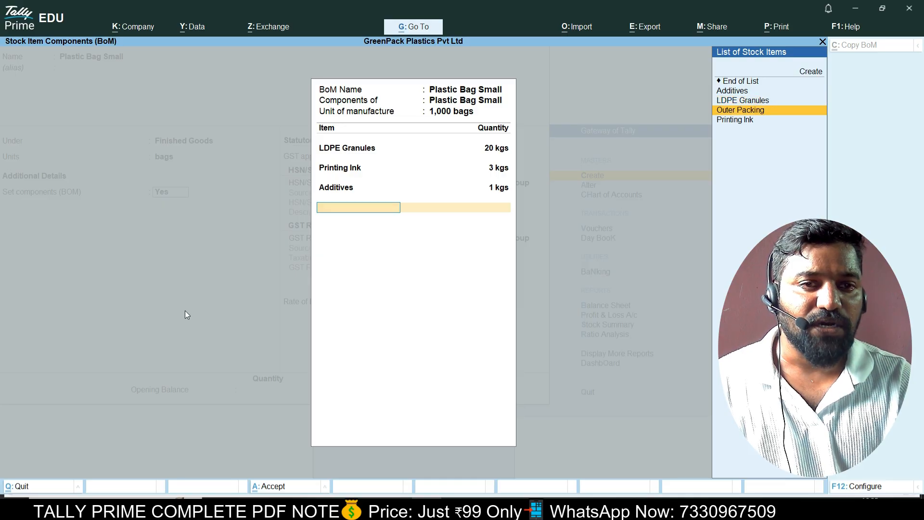
key(Return)
text(1)
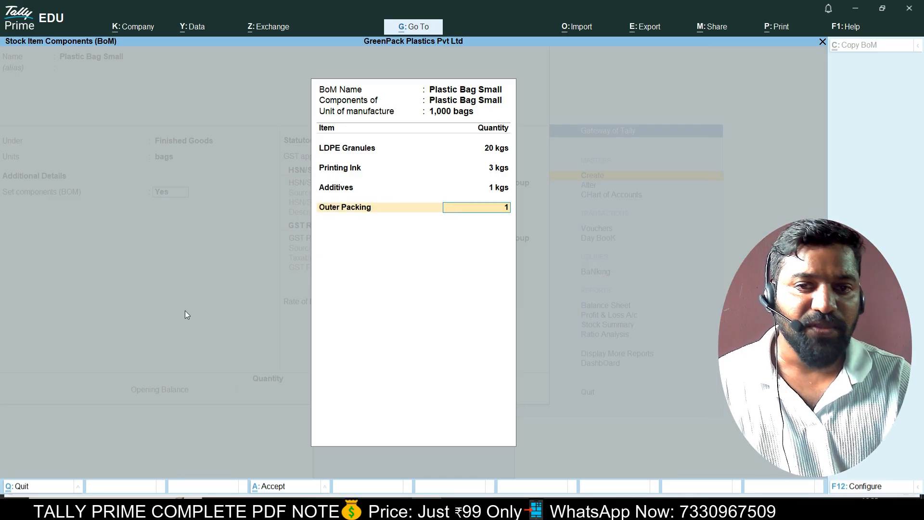
key(Return)
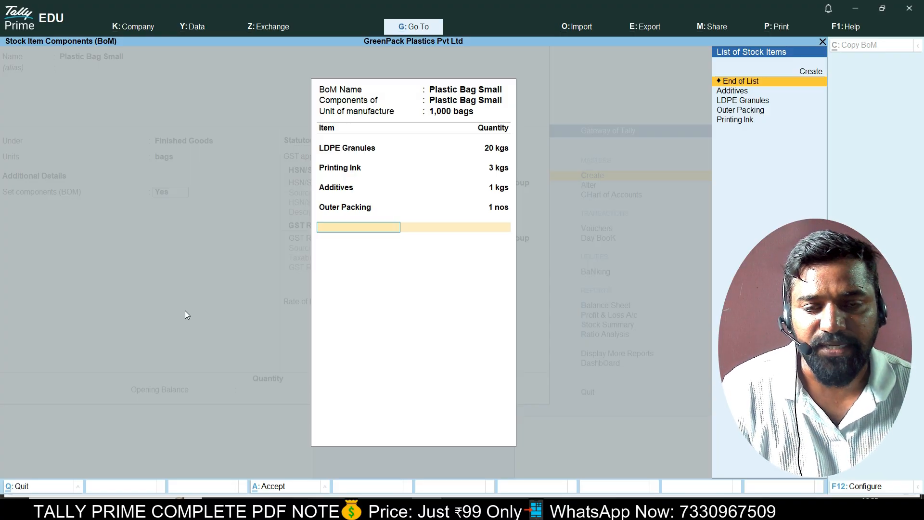
Close the BOM and specify HSN/SAC 3923 for Plastic Bag Small, checked against the PDF.
key(Return)
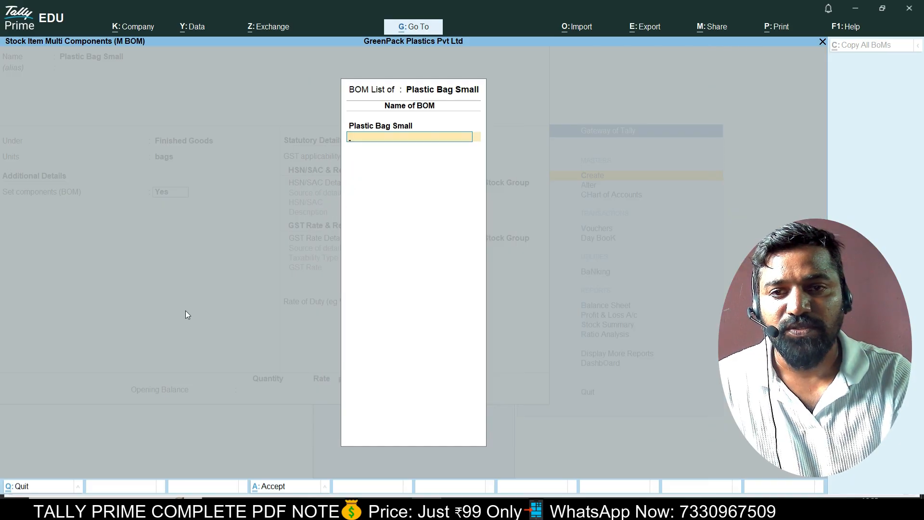
key(Return)
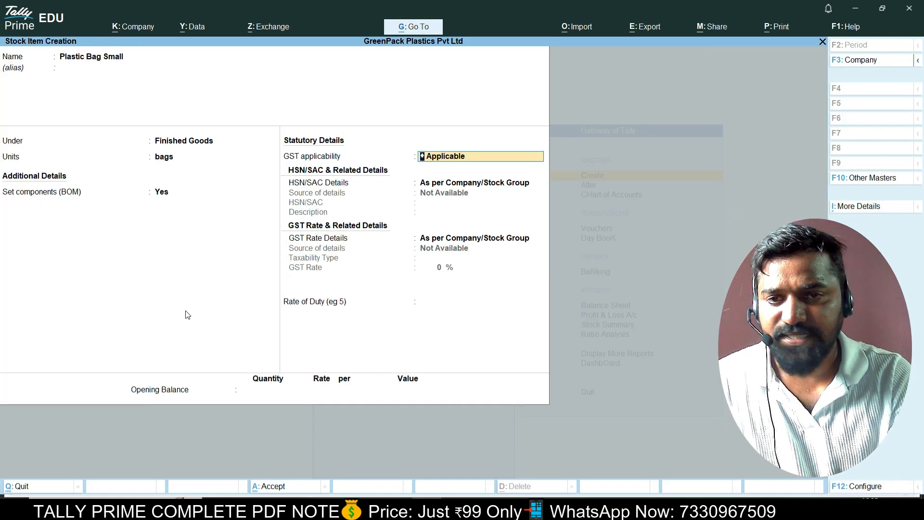
key(Return)
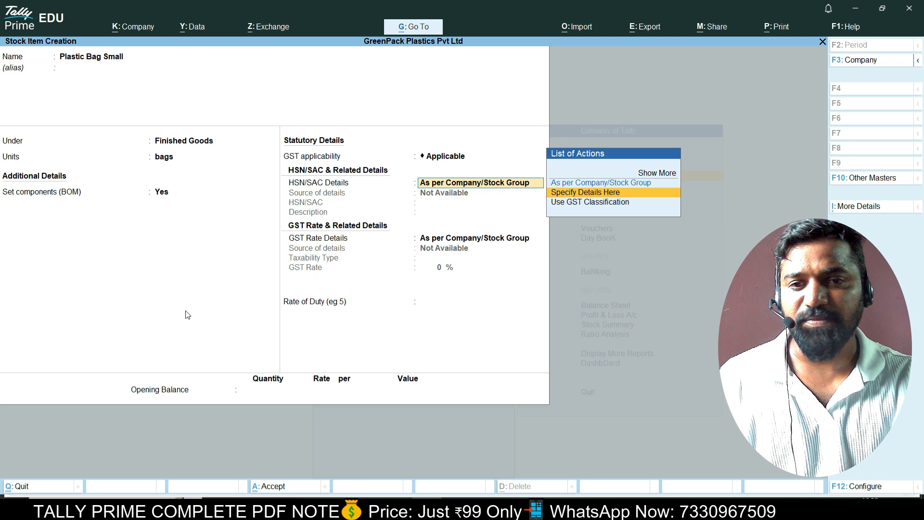
key(Return)
key(alt+Tab)
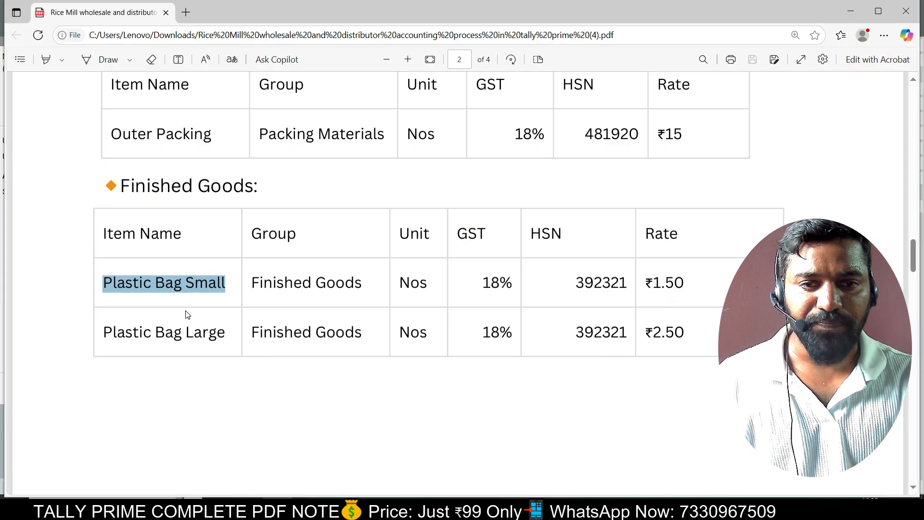
key(alt+Tab)
key(alt+Tab)
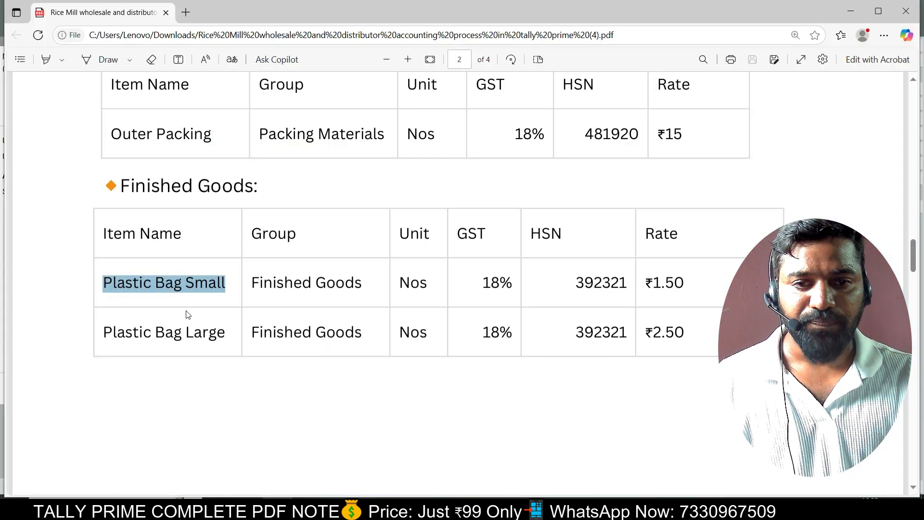
Specify GST rate details as Taxable at 18% and save Plastic Bag Small.
key(alt+Tab)
key(Return)
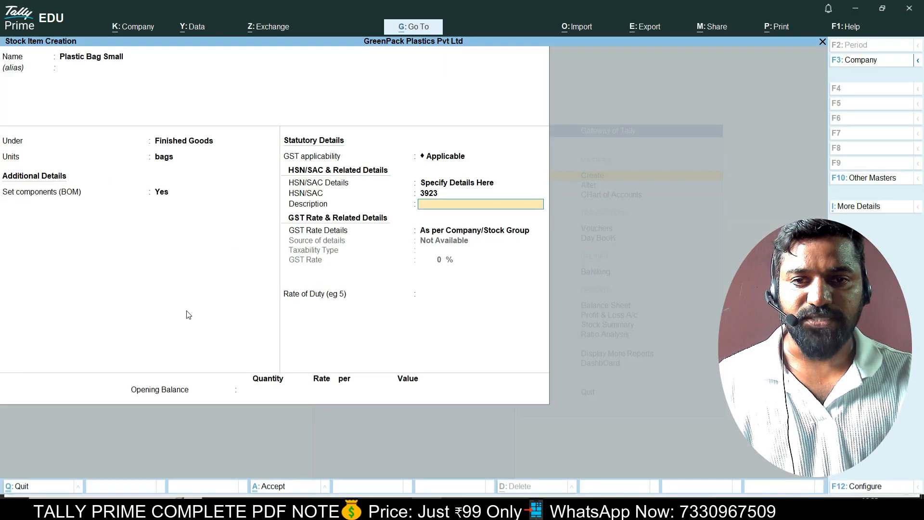
key(Return)
key(Down)
key(Return)
key(alt+Tab)
key(alt+Tab)
key(Return)
key(alt+Tab)
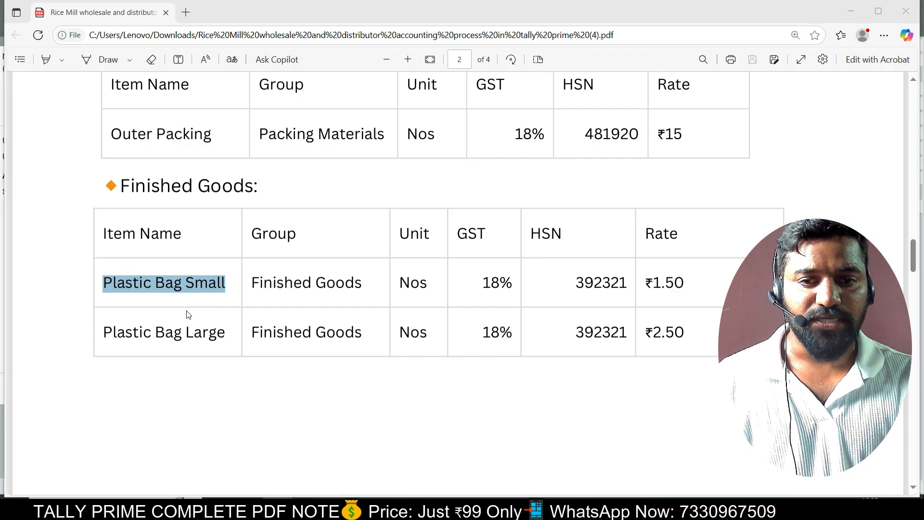
key(alt+Tab)
text(1)
key(Return)
key(Return)
key(Return)
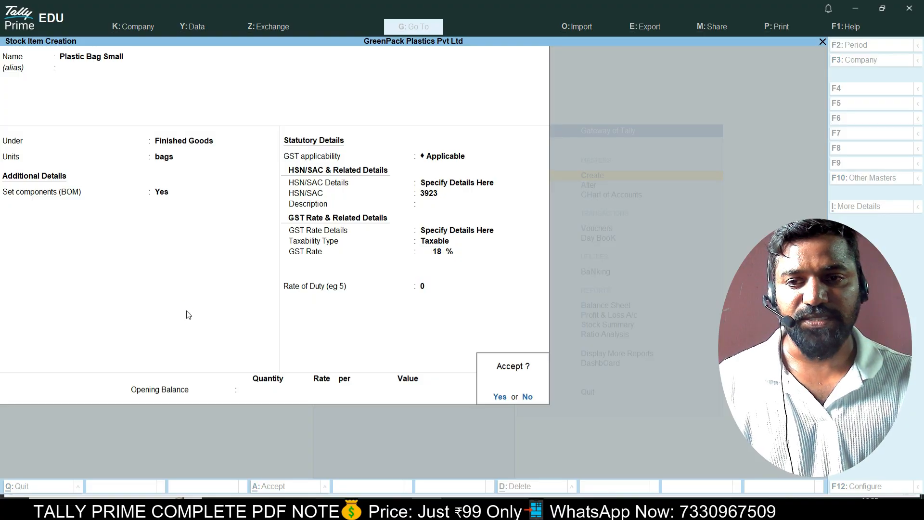
key(Return)
Select the Plastic Bag Large name in the PDF's Finished Goods table.
key(alt+Tab)
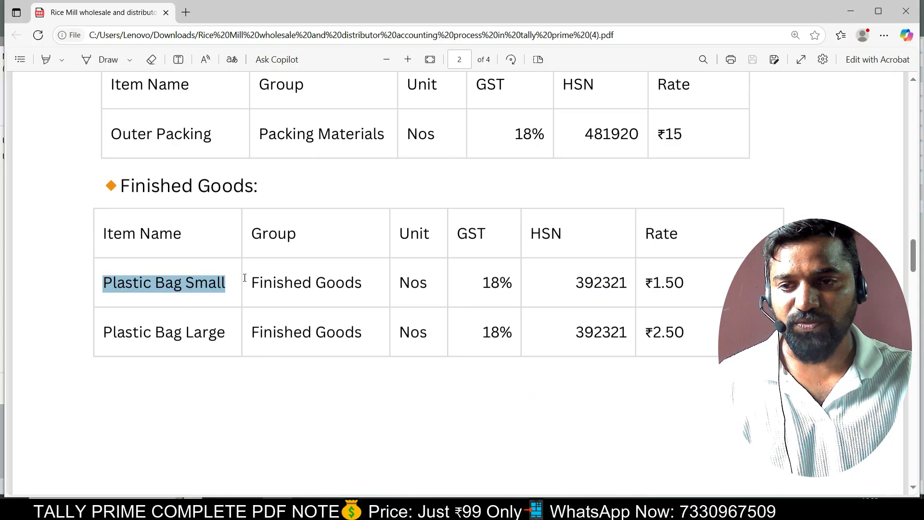
scroll(169, 279, down, 2)
drag(104, 273, 225, 275)
key(ctrl+c)
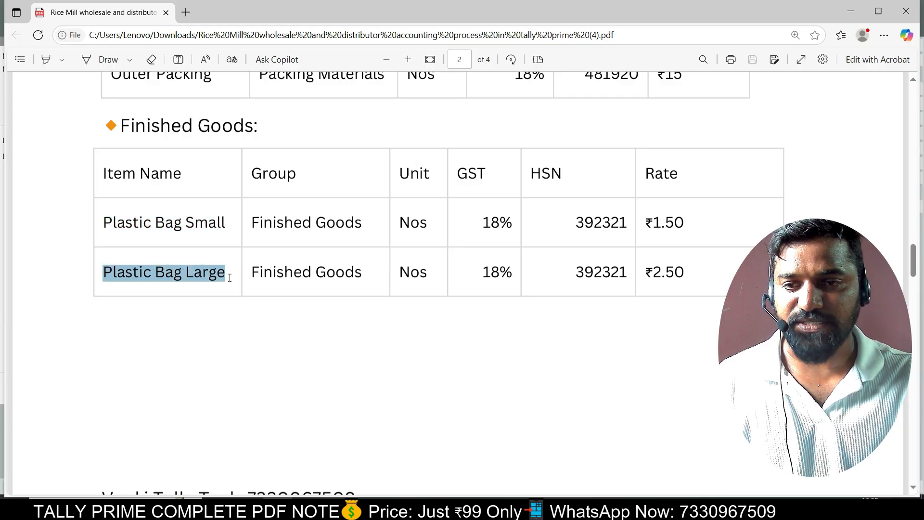
Create Plastic Bag Large under Finished Goods with bags as its unit.
key(alt+Tab)
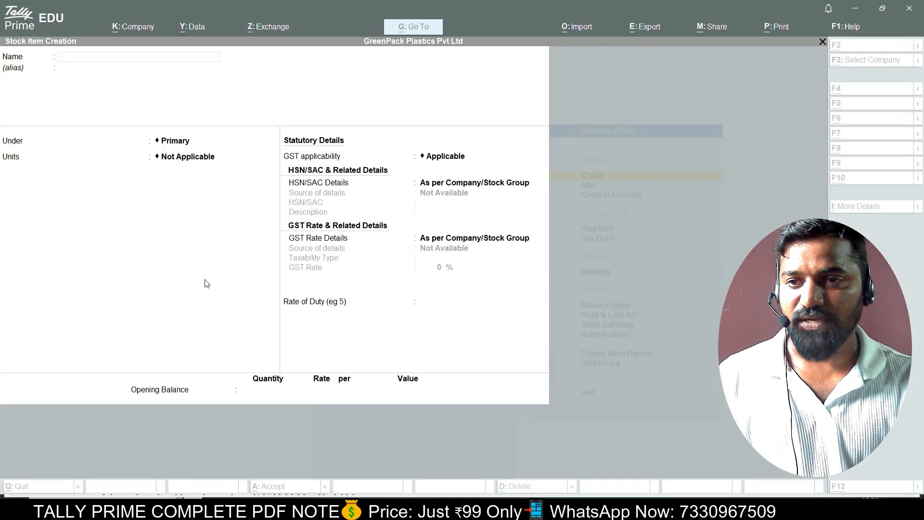
key(ctrl+v)
key(Return)
key(Return)
key(Down)
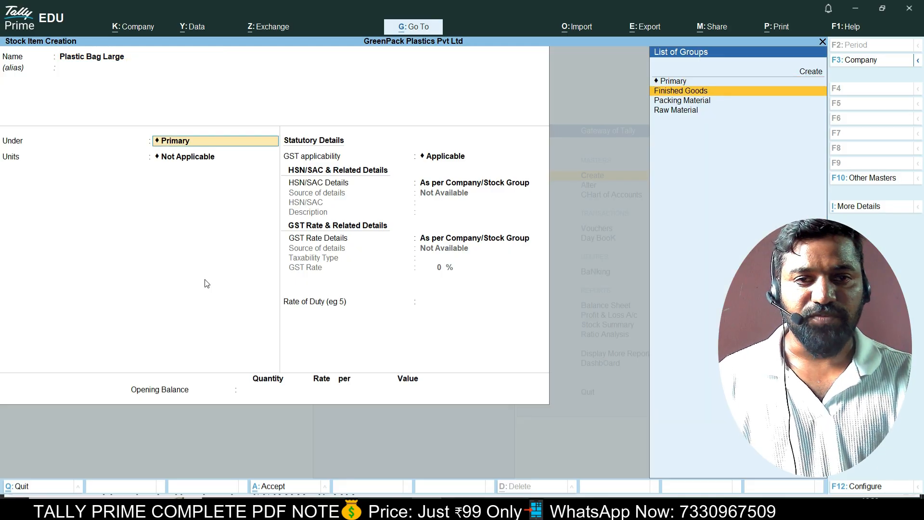
key(Return)
key(Down)
key(Return)
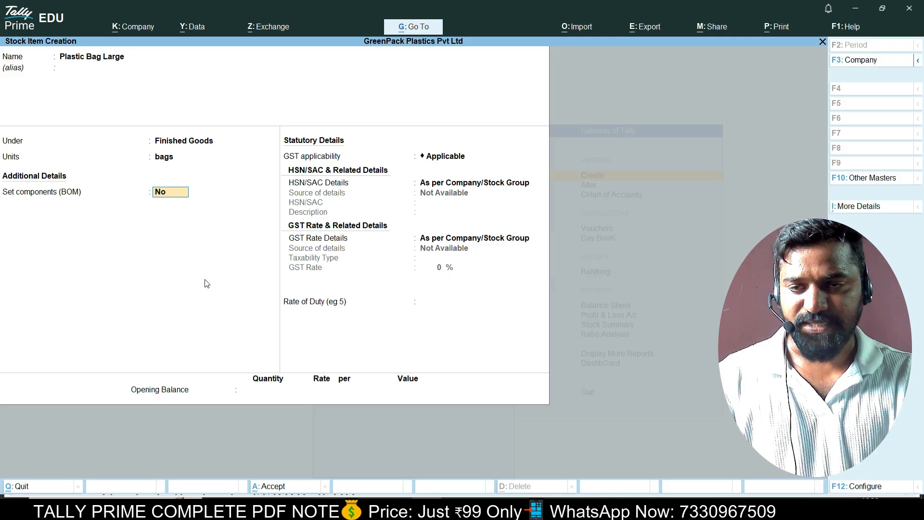
Enable components (BOM) and name the BOM Plastic Bag Large.
key(y)
key(Return)
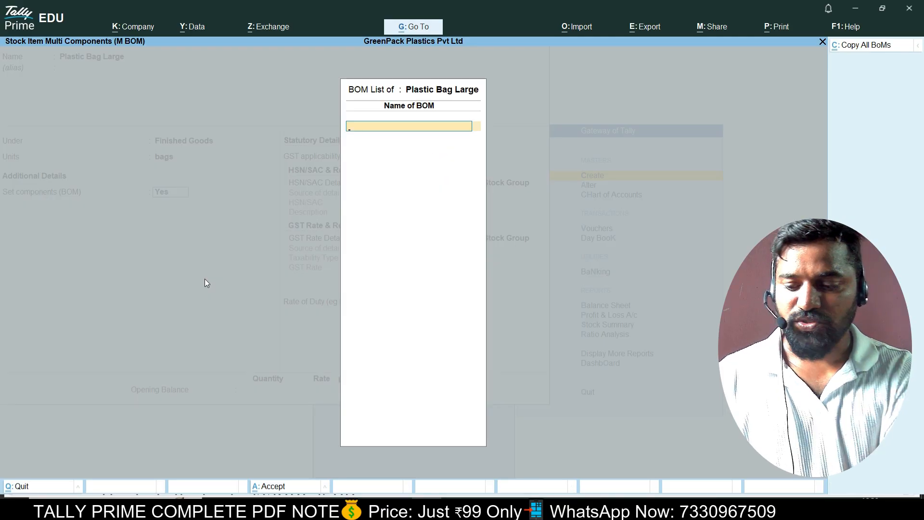
text(Plastic Bag Lar)
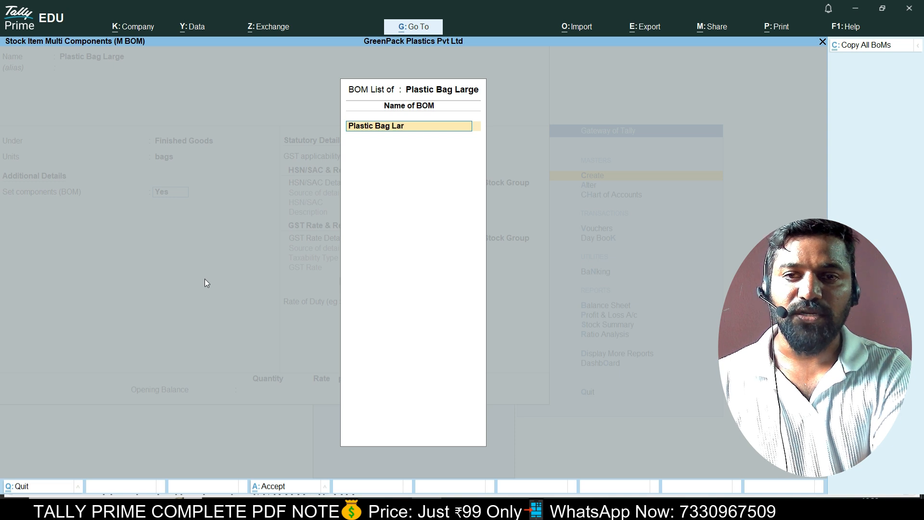
text(ge)
key(Return)
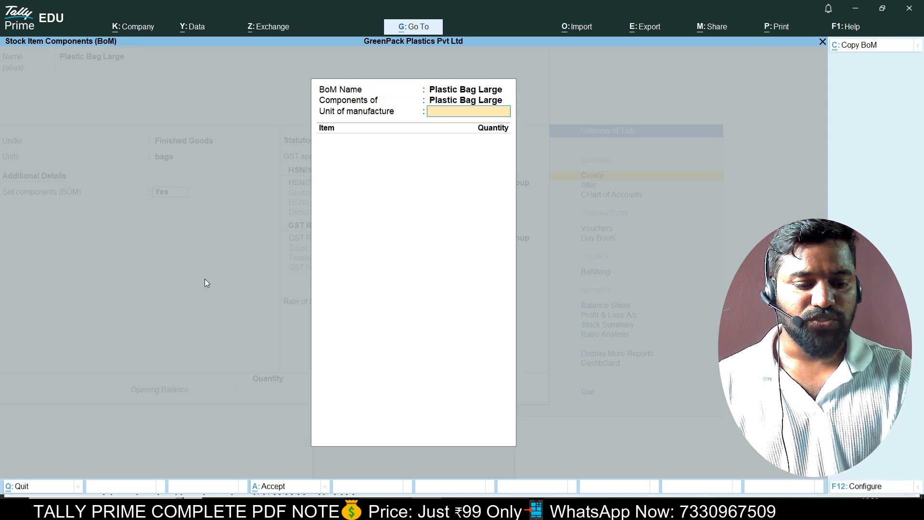
Set the unit of manufacture to 1,000 bags and add LDPE Granules at 25 kgs.
text(1000)
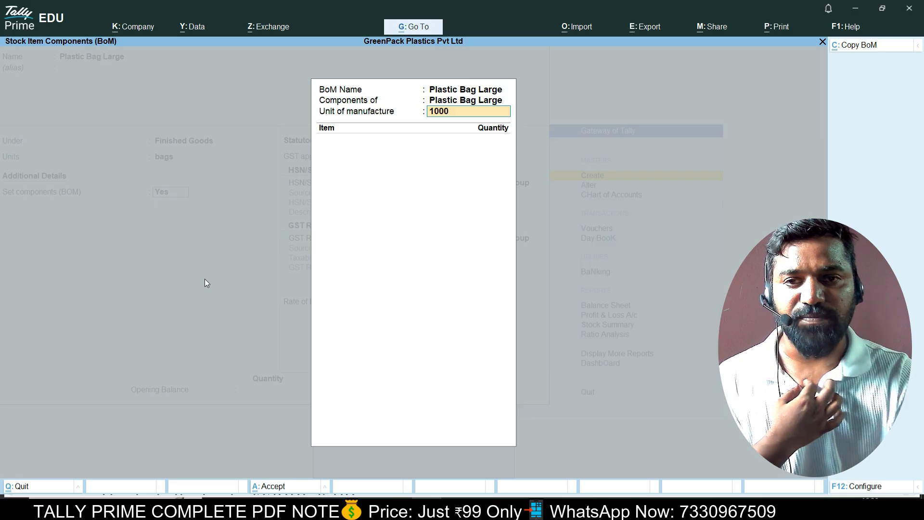
key(Return)
key(Down)
key(Down)
key(Up)
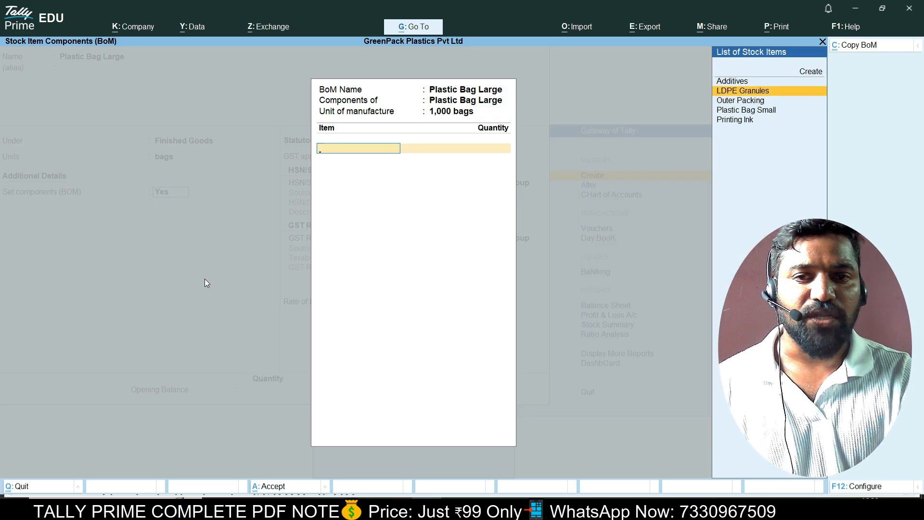
key(Return)
text(25)
key(Return)
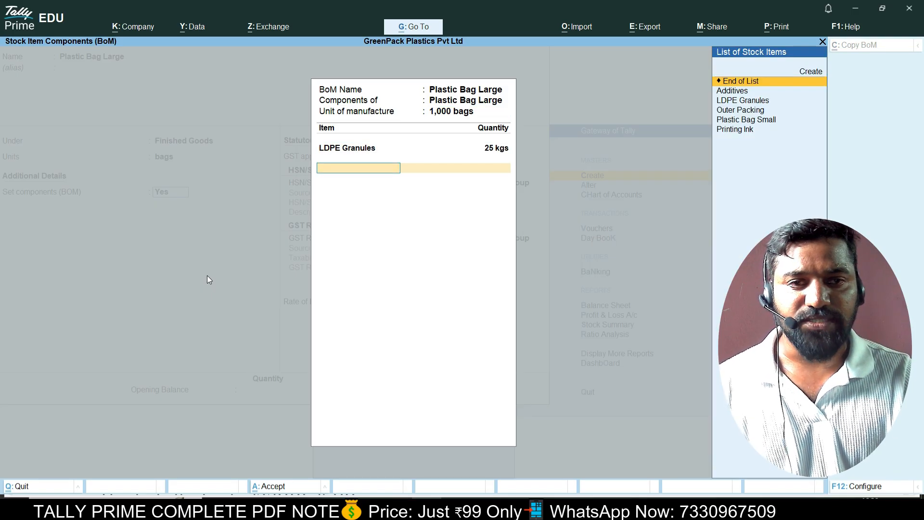
Add Printing Ink 4 kgs and Additives 3 kgs to the BOM.
key(Down)
key(Down)
key(Down)
key(Down)
key(Down)
key(Return)
text(4)
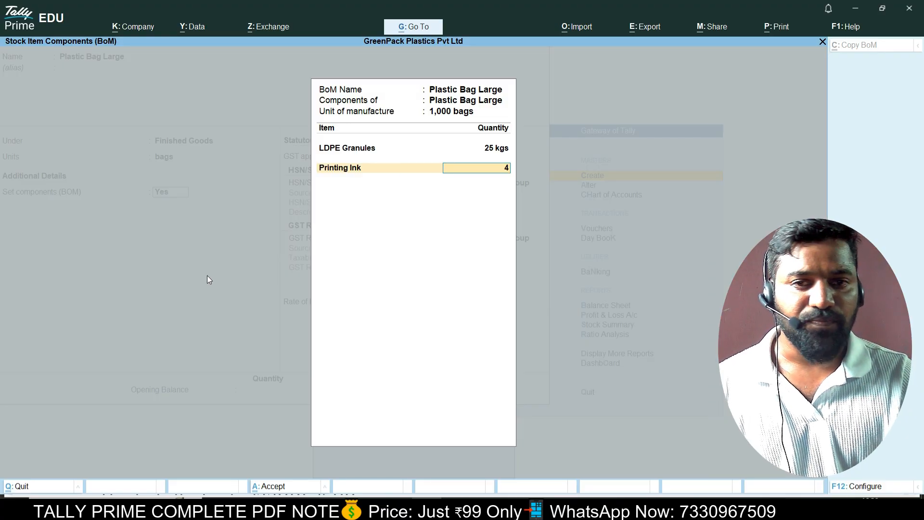
key(Return)
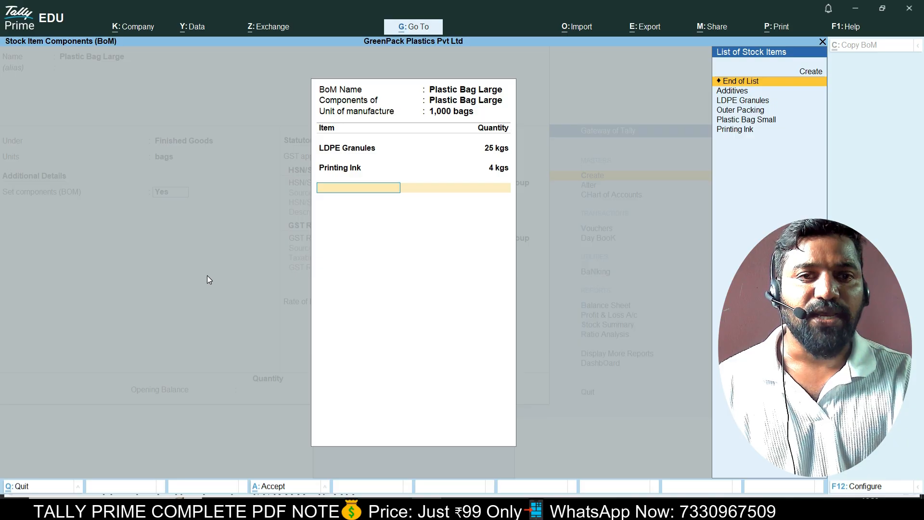
key(Down)
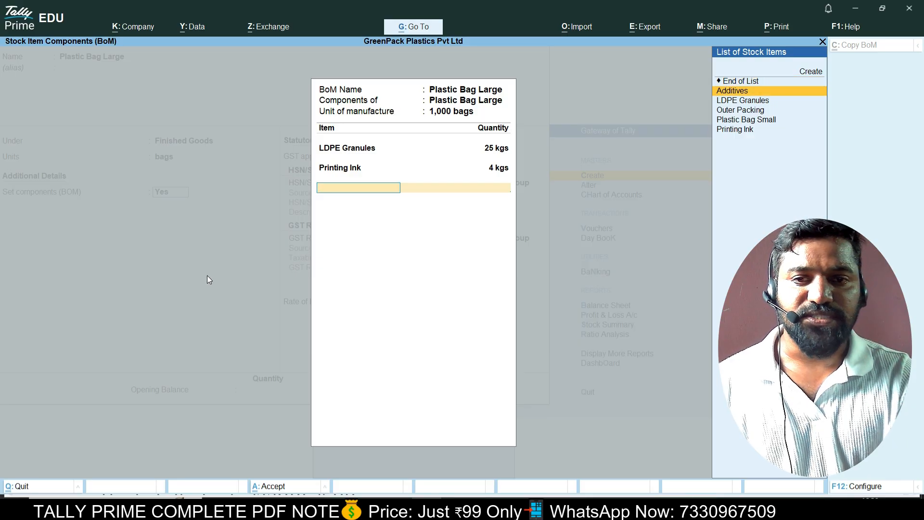
key(Return)
text(3)
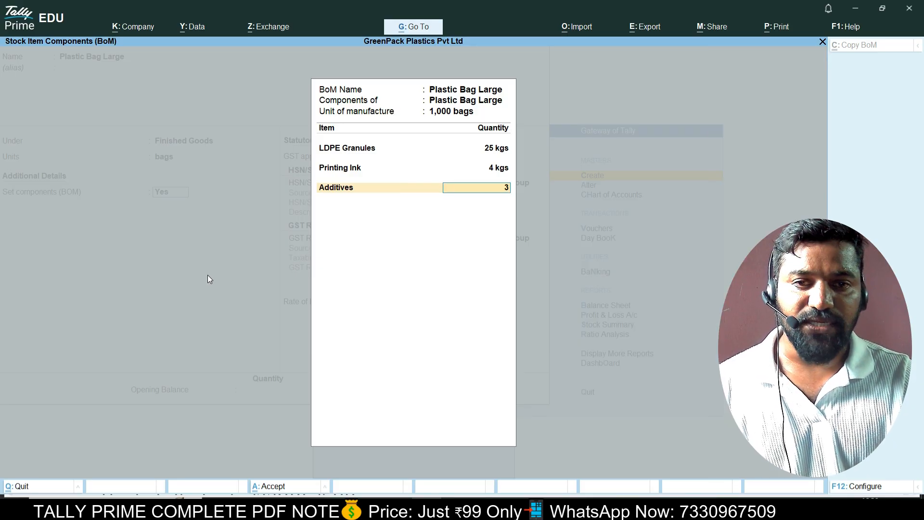
key(Return)
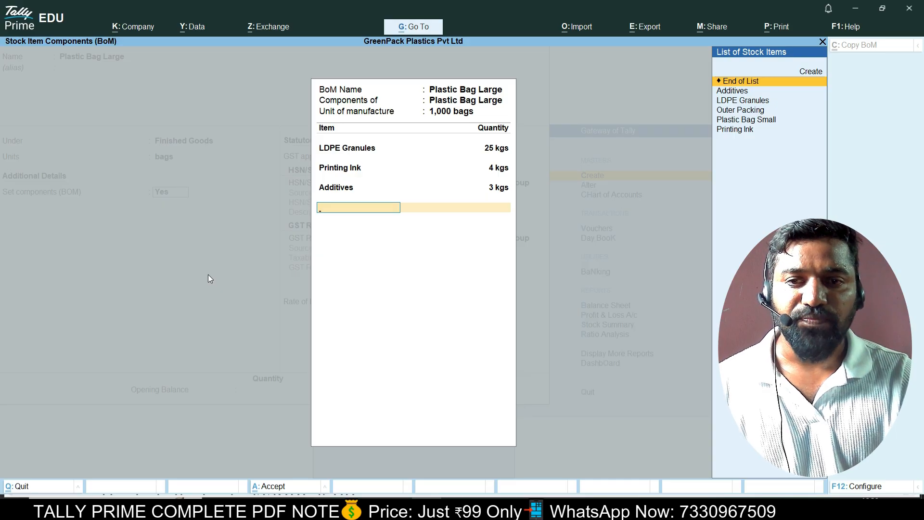
Add Outer Packing 1 nos and end the component list.
key(Down)
key(Down)
key(Down)
key(Down)
key(Down)
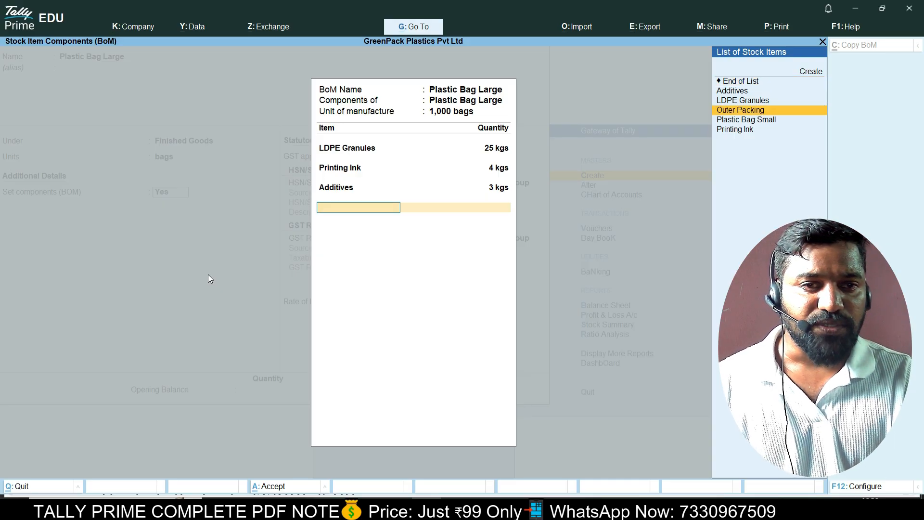
key(Up)
key(Up)
key(Return)
text(1)
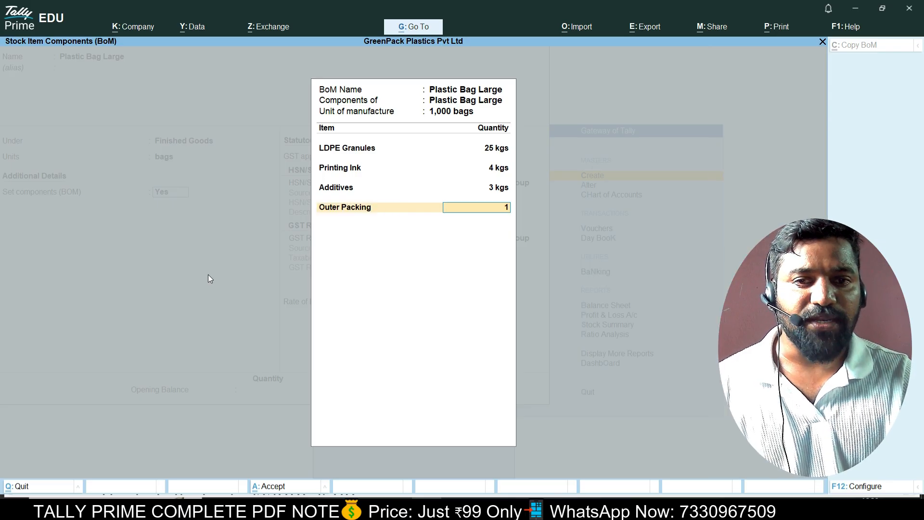
key(Return)
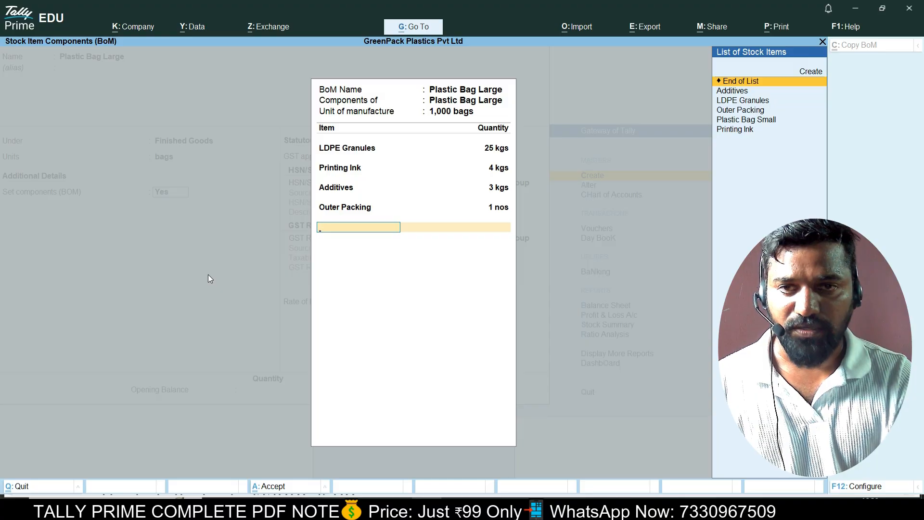
key(Return)
Specify HSN/SAC 3923 for Plastic Bag Large, checking the code in the PDF.
key(Return)
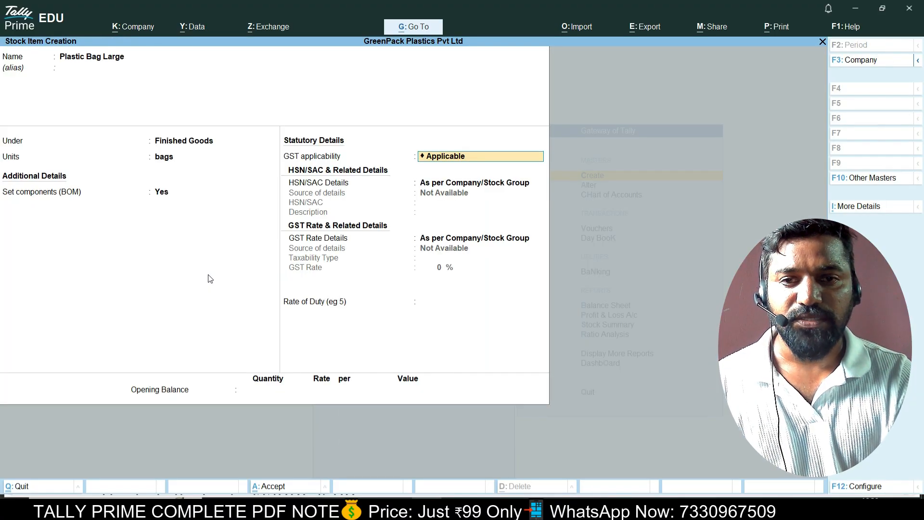
key(Return)
key(Down)
key(Return)
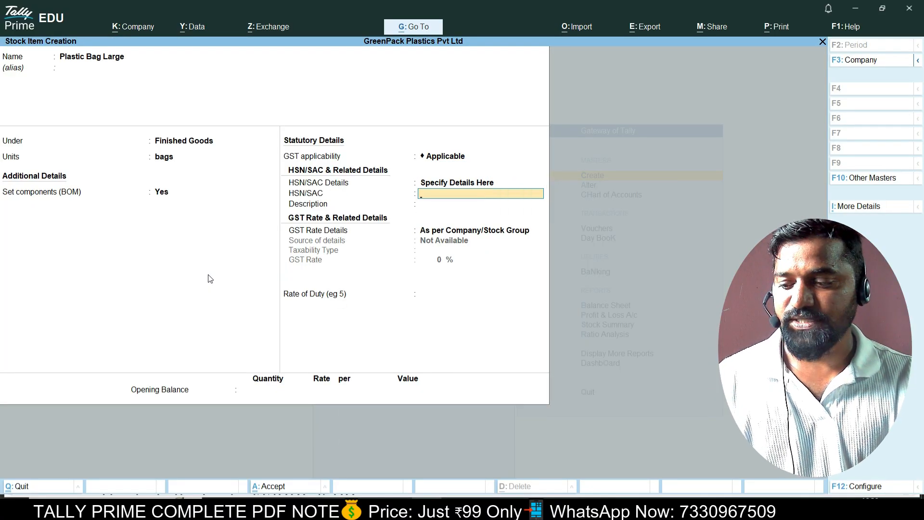
key(alt+Tab)
key(alt+Tab)
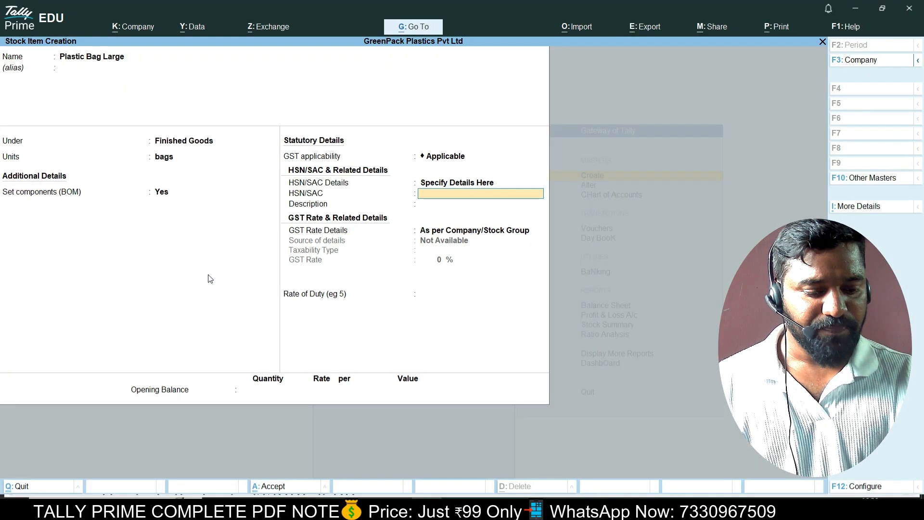
text(32)
key(BackSpace)
text(9)
key(alt+Tab)
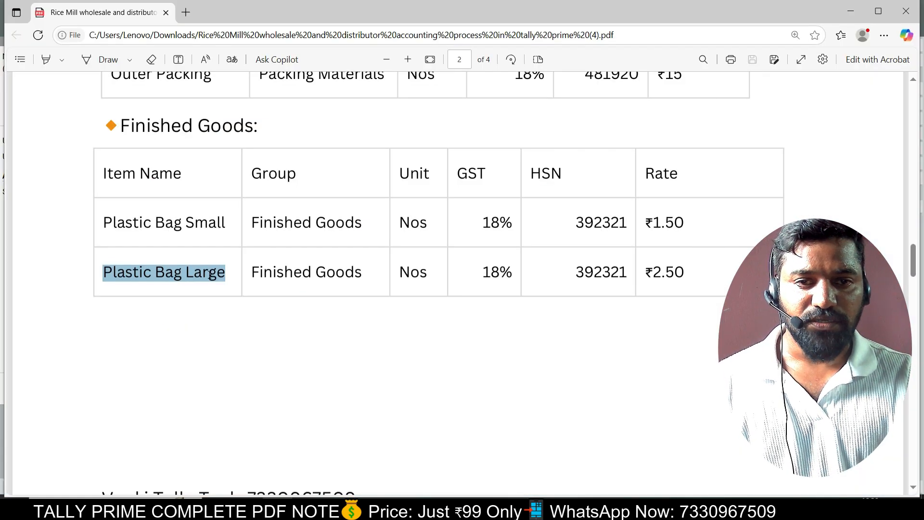
key(alt+Tab)
text(23)
key(Return)
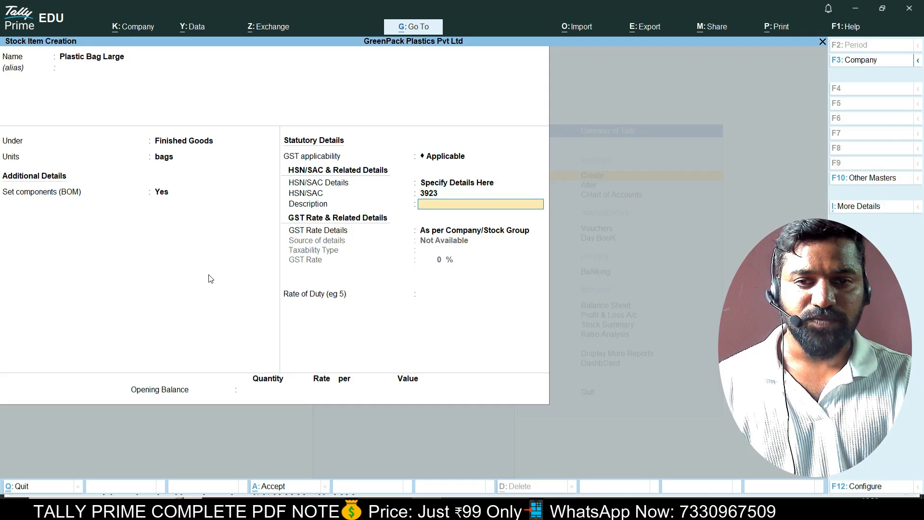
Set GST as Taxable at 18%, save the item, and scroll the PDF to the manufacturing section.
key(Return)
key(Return)
key(Return)
text(18)
key(Return)
key(Return)
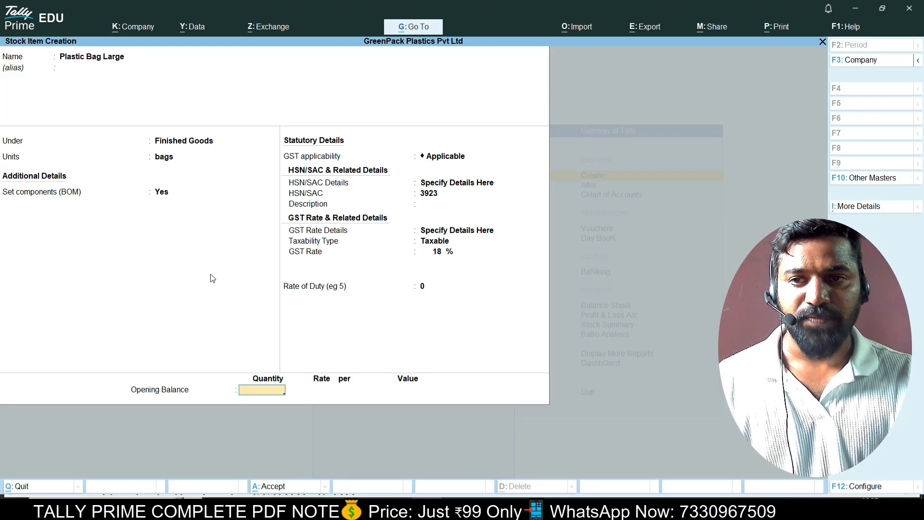
key(Return)
key(Return)
key(alt+Tab)
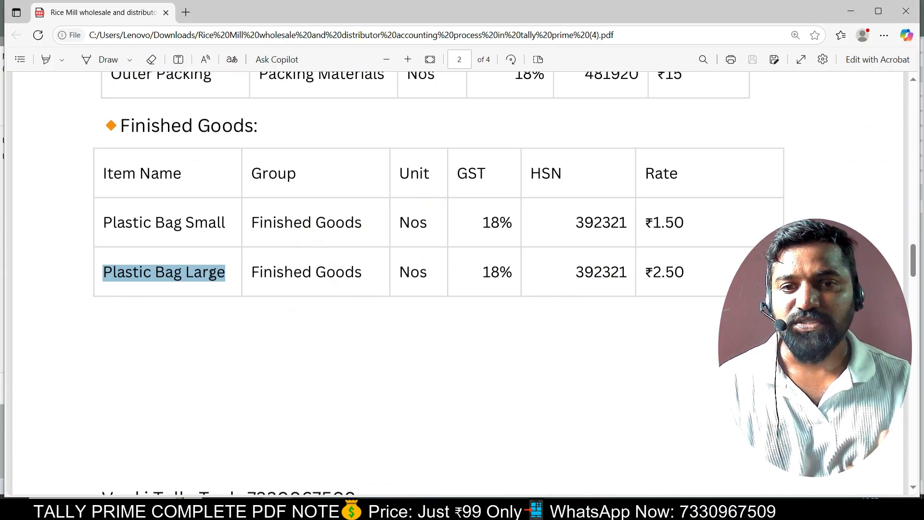
scroll(289, 330, down, 6)
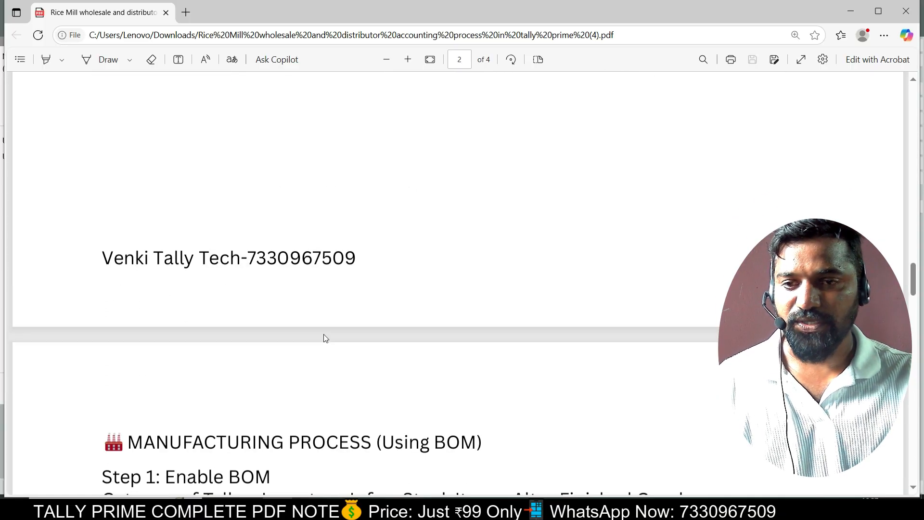
Leave Stock Item Creation and view the Stock Group list under Alter.
key(alt+Tab)
key(Escape)
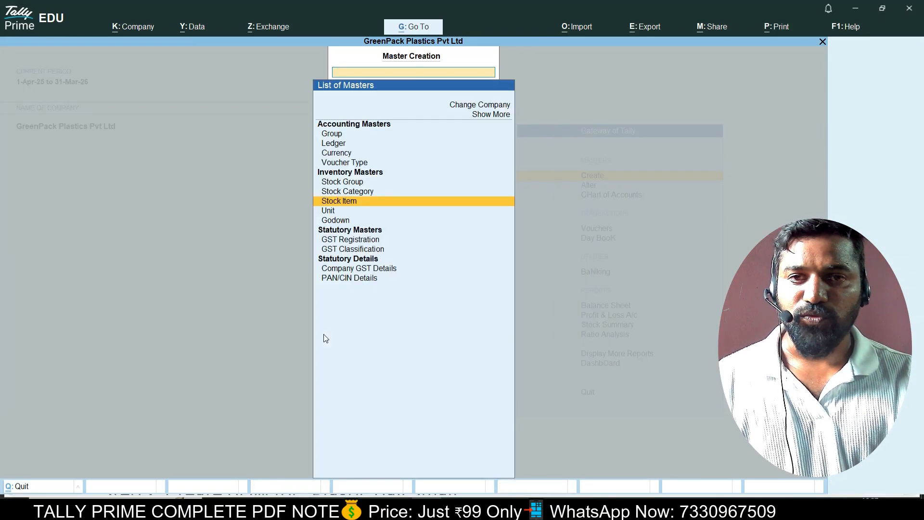
key(Escape)
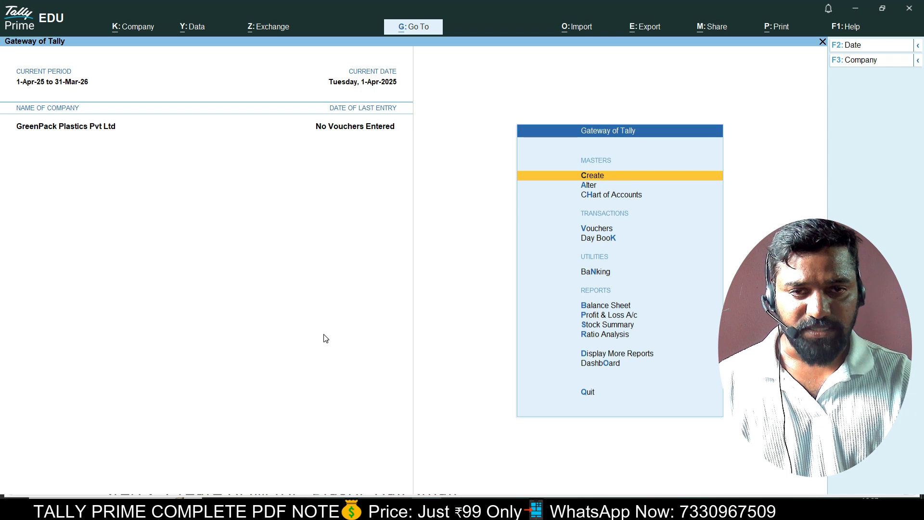
key(Down)
key(Return)
key(Down)
key(Down)
key(Down)
key(Down)
key(Return)
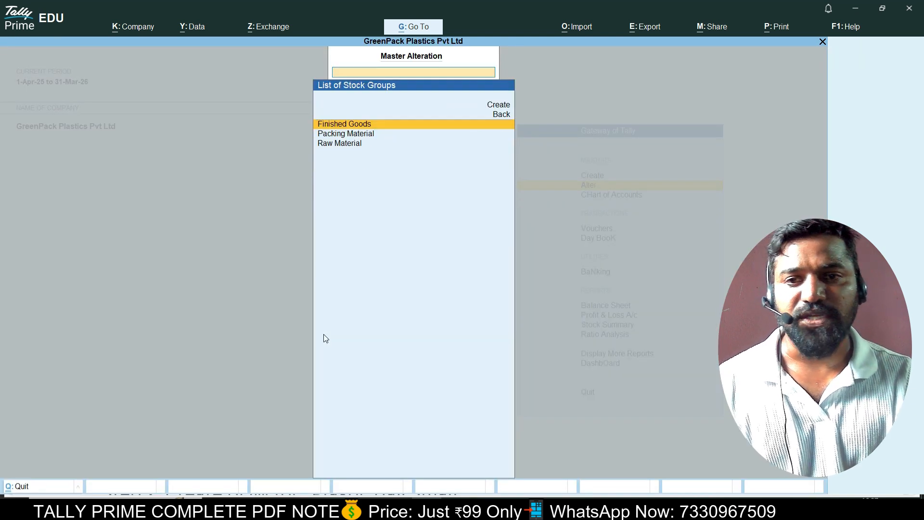
key(Down)
key(Escape)
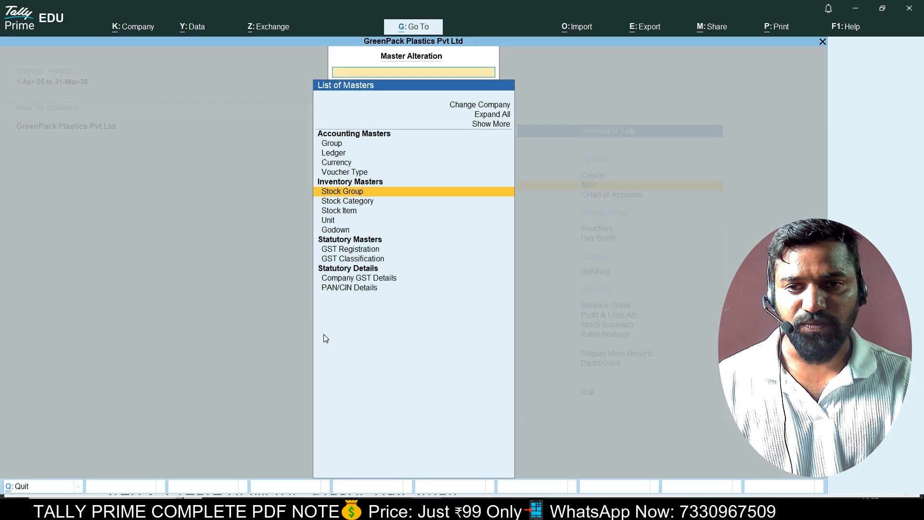
Look through the list of existing stock items.
key(Down)
key(Down)
key(Return)
key(Down)
key(Down)
key(Up)
key(Up)
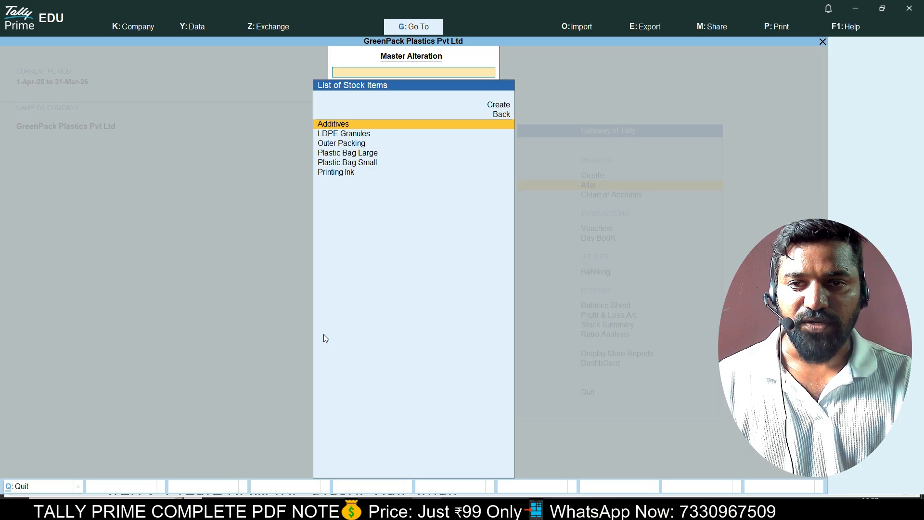
key(Down)
key(Down)
key(Down)
key(Down)
key(Down)
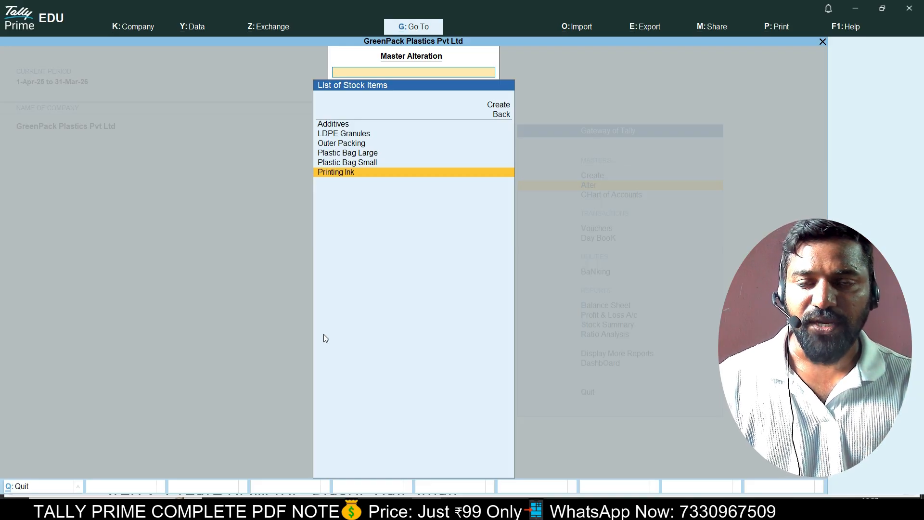
key(Escape)
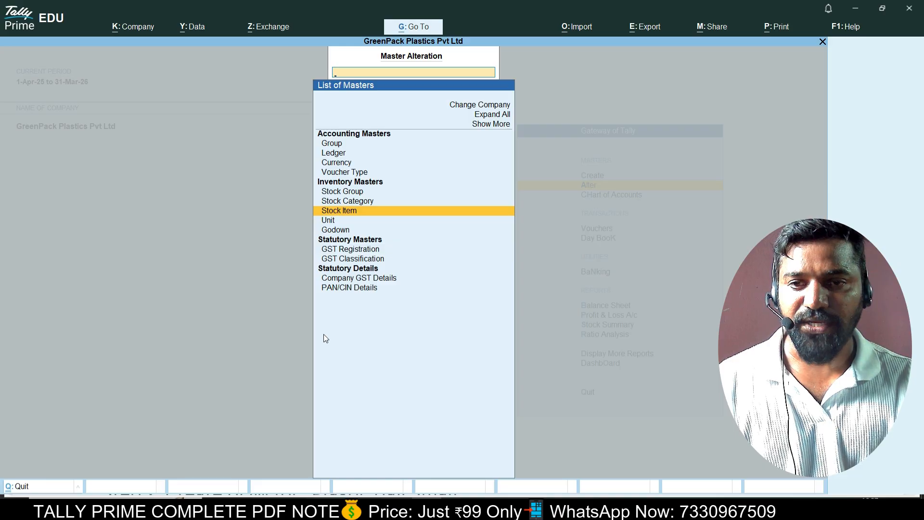
Check the units list (bags, kgs, nos) and return to the Gateway of Tally.
key(Down)
key(Return)
key(Down)
key(Down)
key(Up)
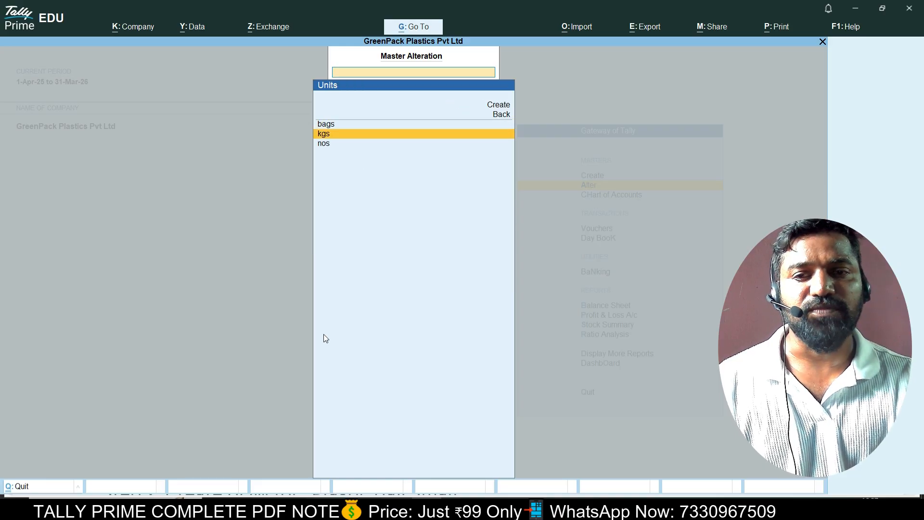
key(Down)
key(Up)
key(Escape)
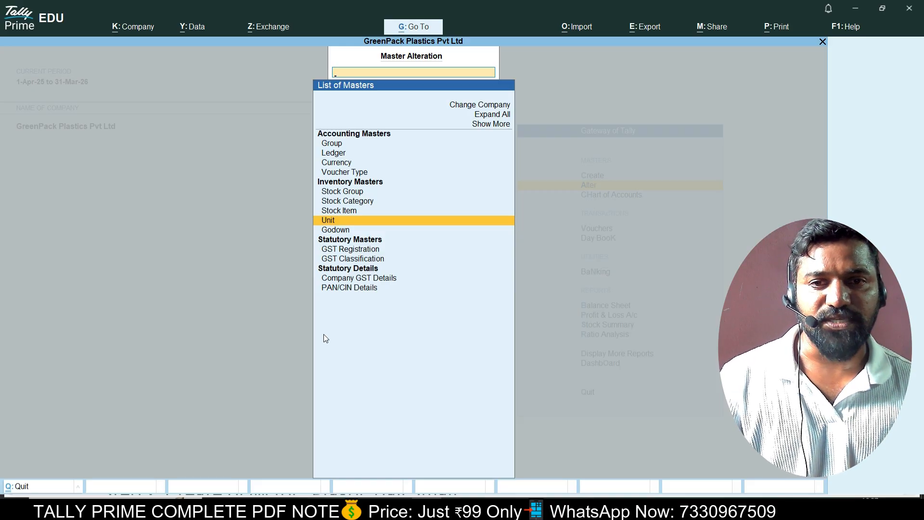
key(Escape)
key(Up)
key(Down)
key(Down)
key(Down)
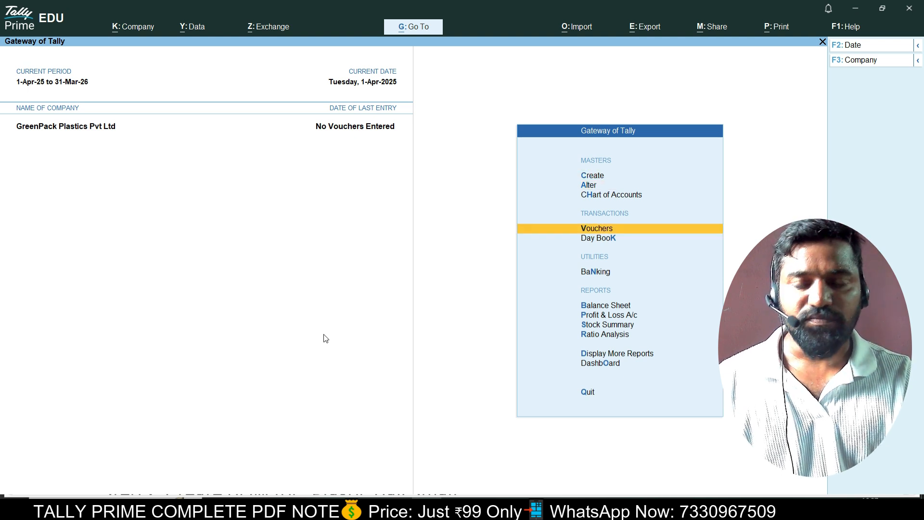
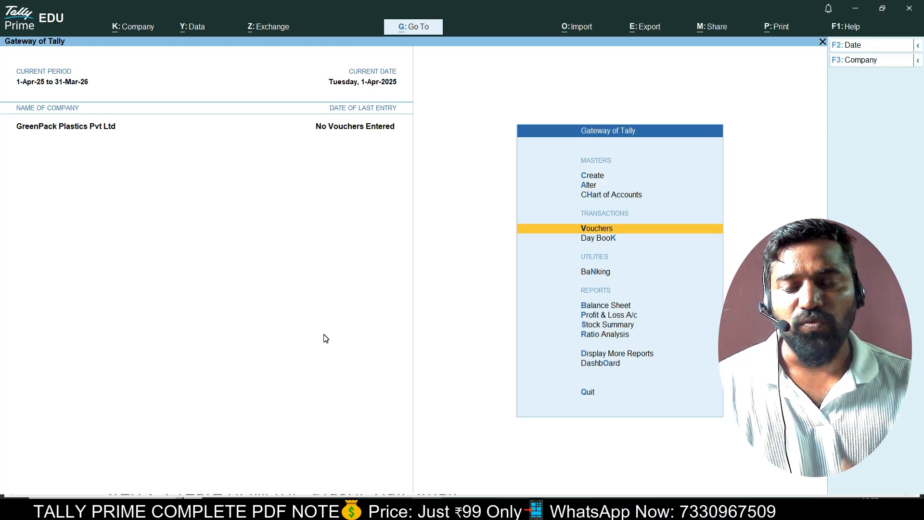
Start a new voucher from the Gateway and switch its type to Purchase.
key(Return)
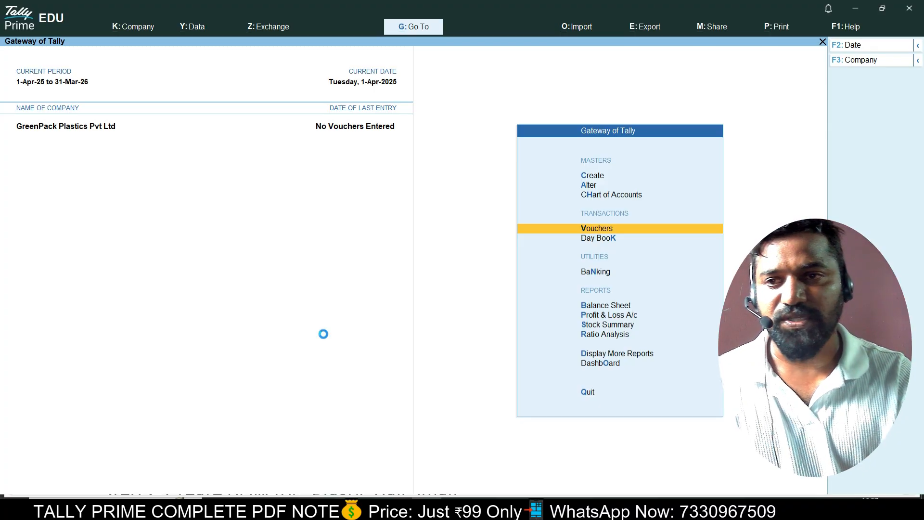
key(F9)
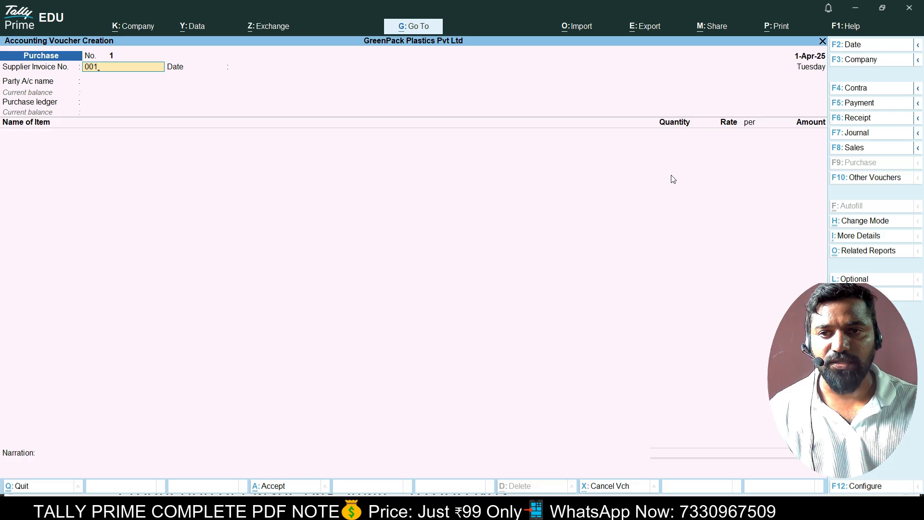
Accept supplier invoice 001 and the 1-Apr-25 date, and begin creating a new party ledger.
key(Return)
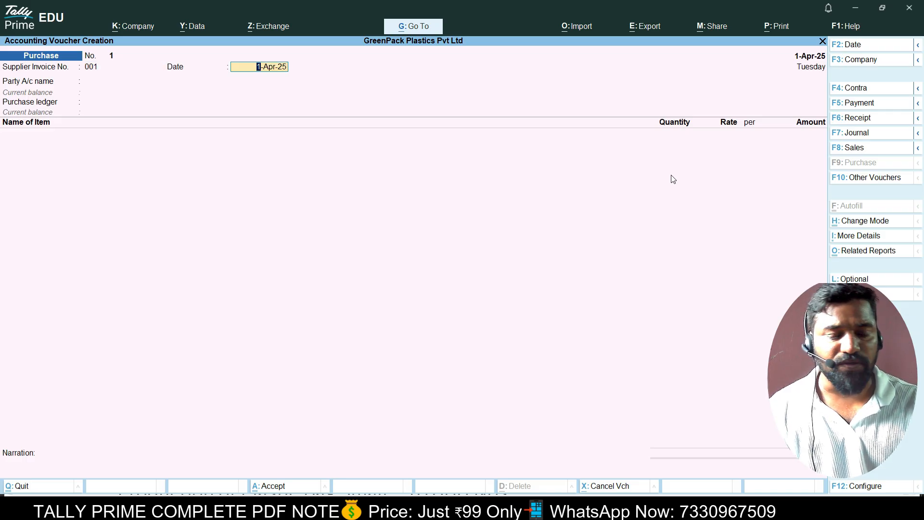
key(Return)
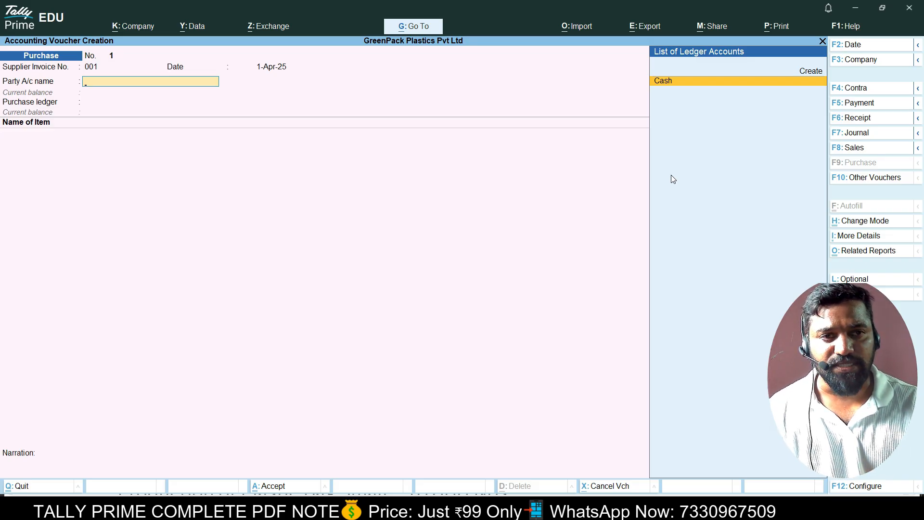
key(Up)
key(Return)
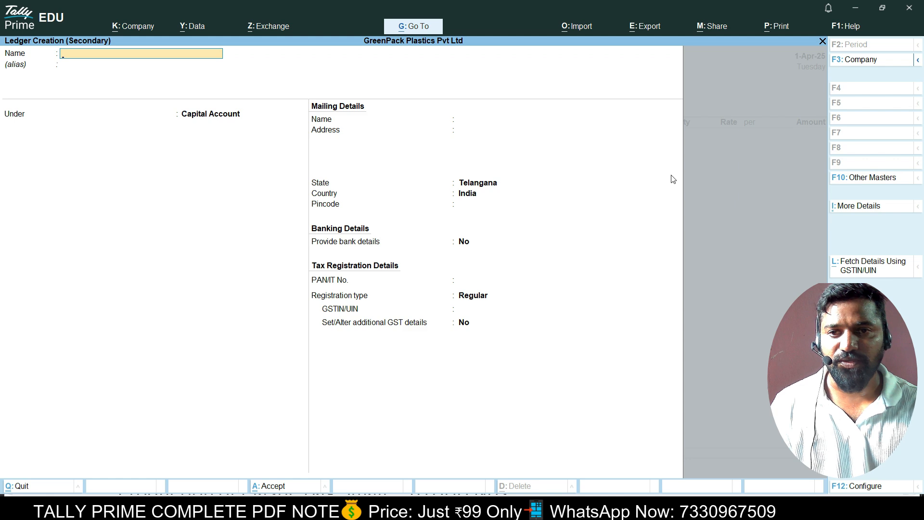
Name the party ledger Rohan Trader, copied from the PDF, under Sundry Creditors.
key(alt+Tab)
key(alt+Tab)
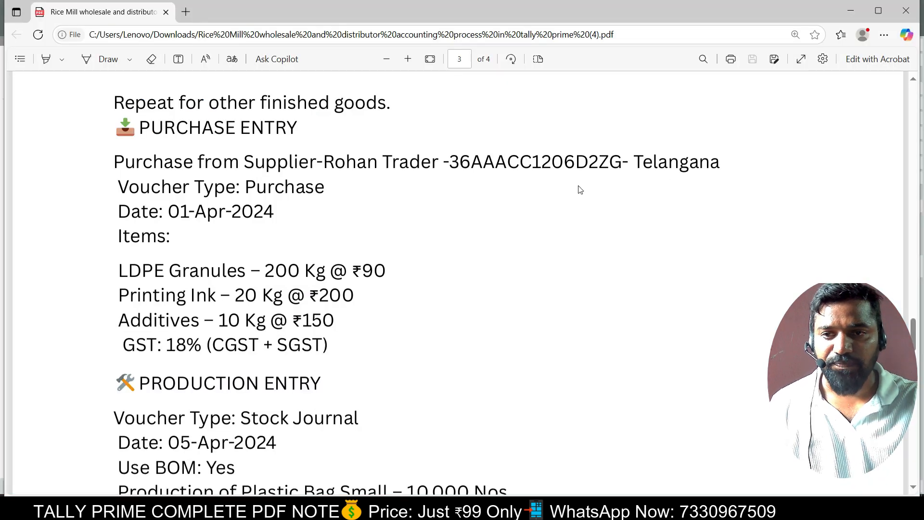
drag(325, 161, 430, 164)
key(ctrl+c)
key(alt+Tab)
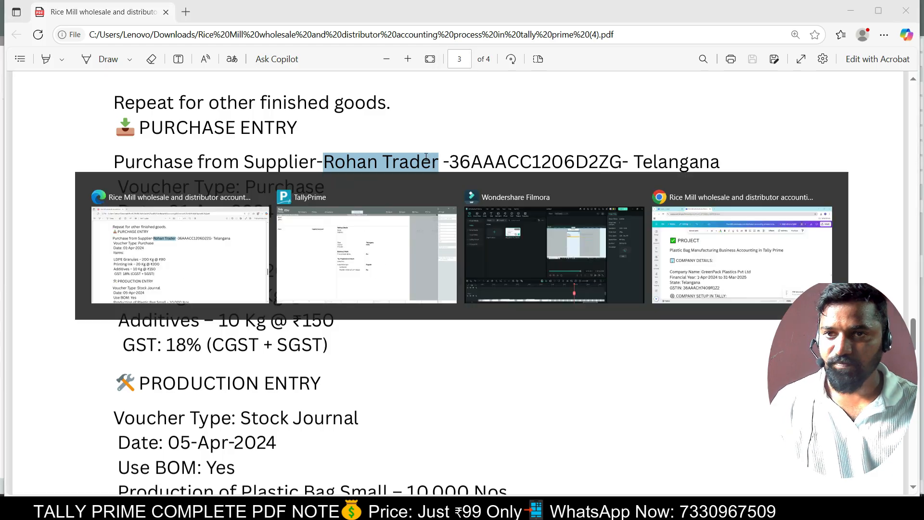
key(ctrl+v)
key(Return)
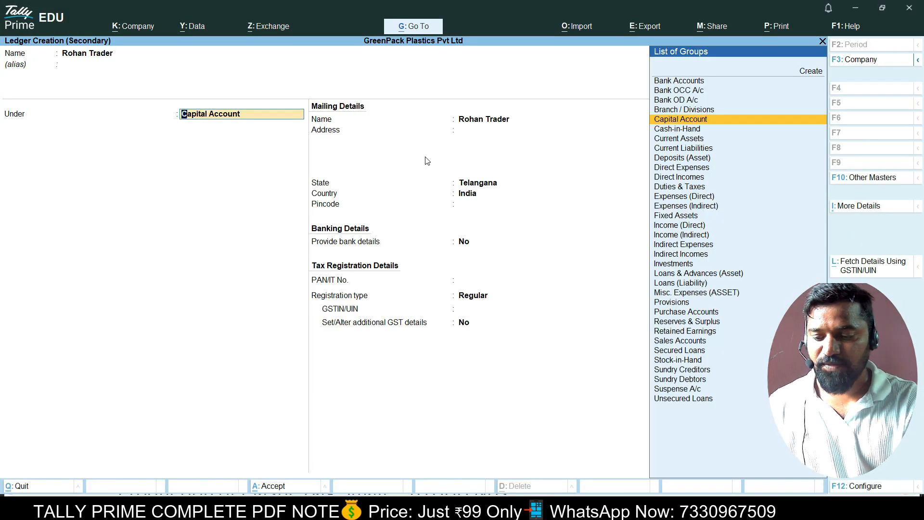
text(Sun)
key(Return)
key(Return)
Enter the supplier address Golconda with pincode 500100.
key(Return)
key(BackSpace)
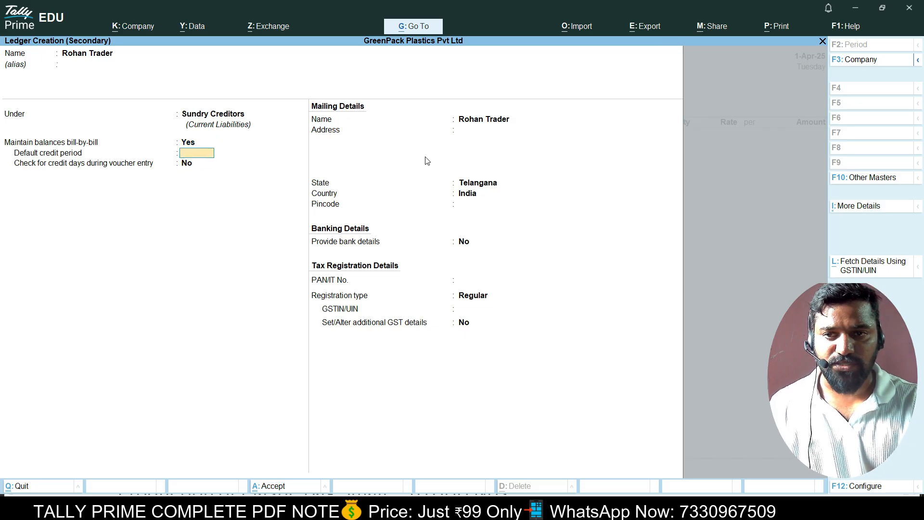
key(Return)
key(Return)
key(Return)
text(Golconda)
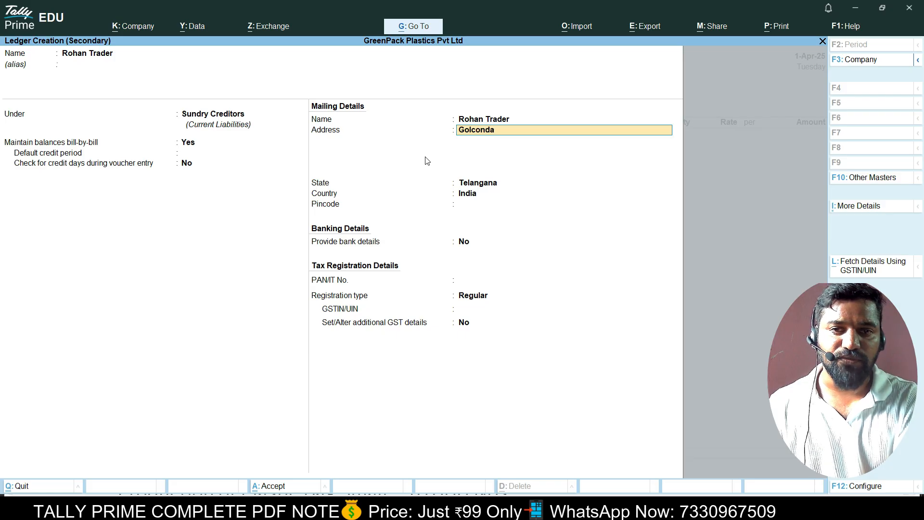
key(Return)
key(Return)
key(Return)
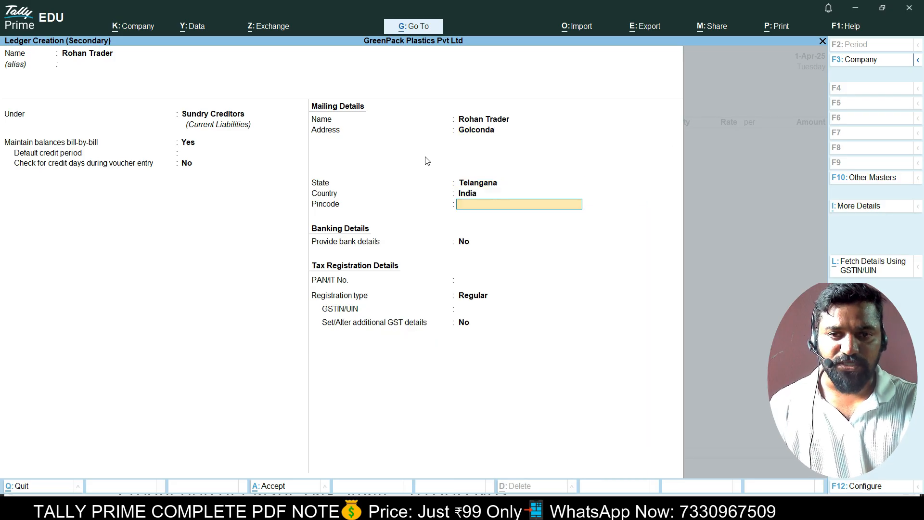
text(500100)
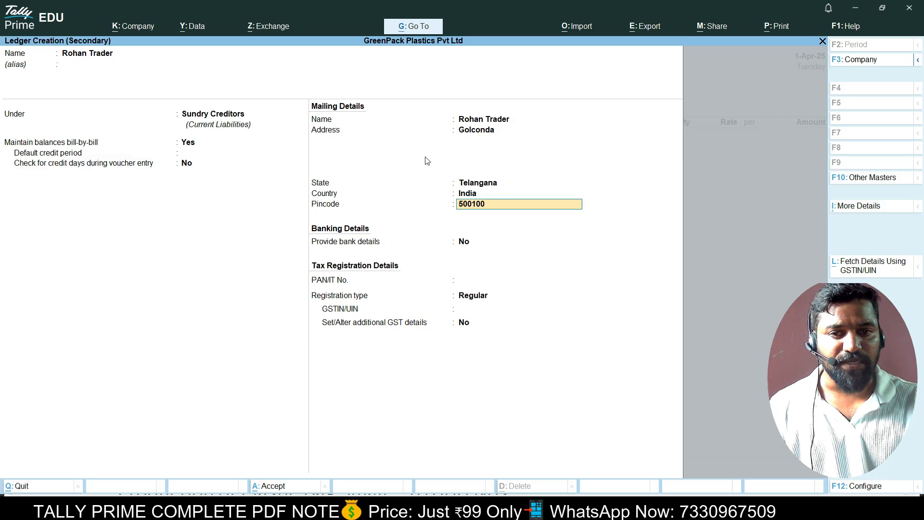
key(Return)
key(Return)
key(Return)
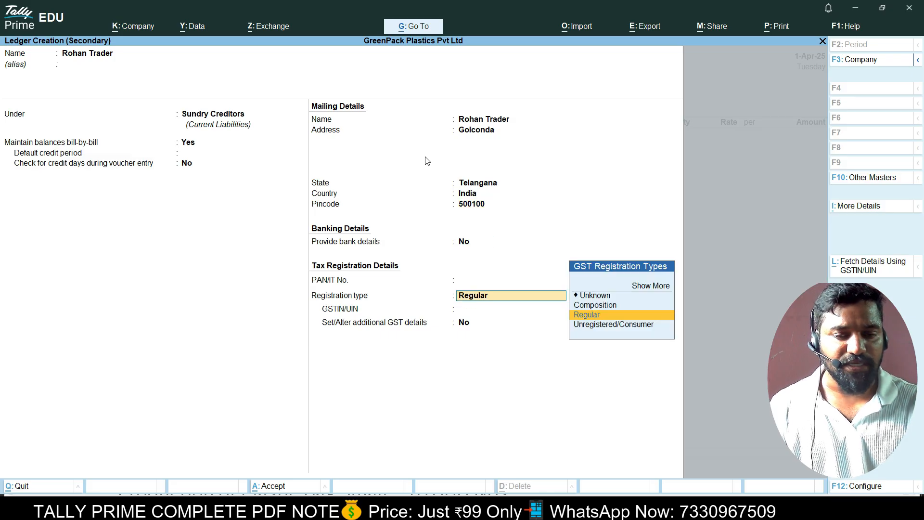
key(Return)
Set Regular GST registration with the supplier's GSTIN from the PDF and accept the party details.
key(alt+Tab)
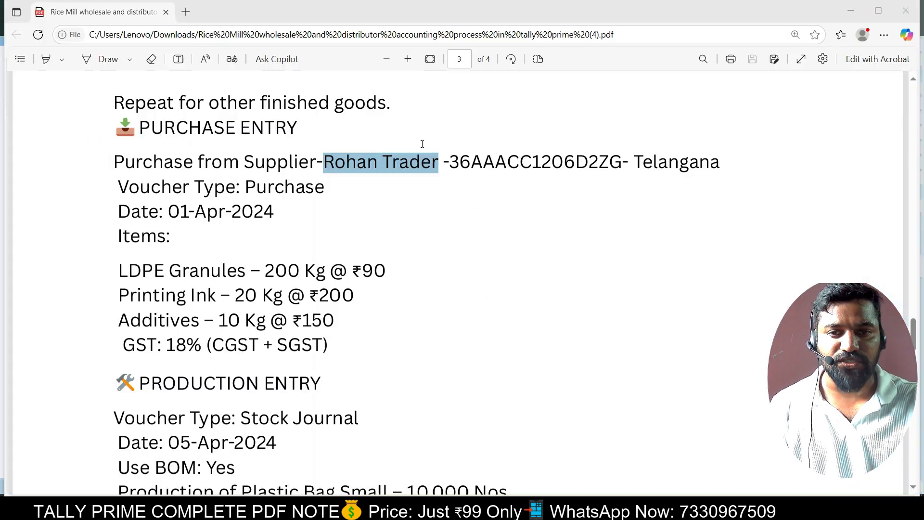
drag(450, 162, 621, 167)
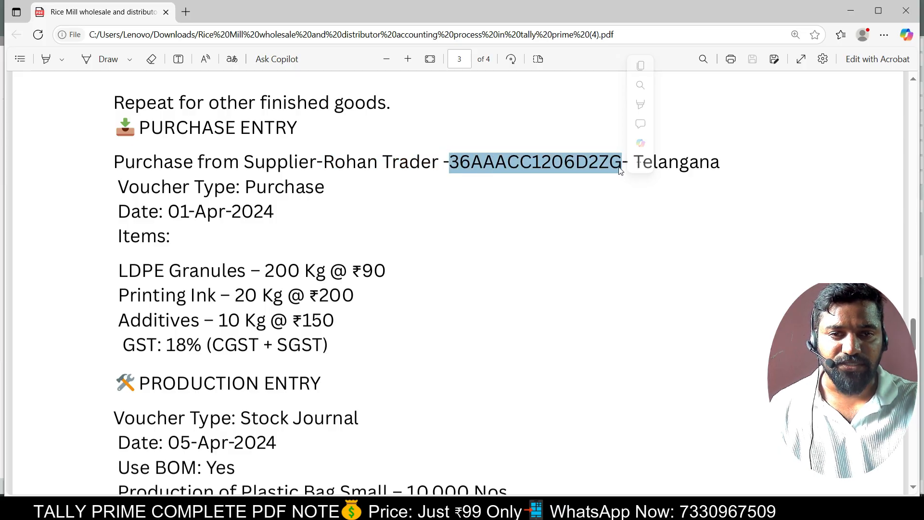
key(ctrl+c)
key(alt+Tab)
key(ctrl+v)
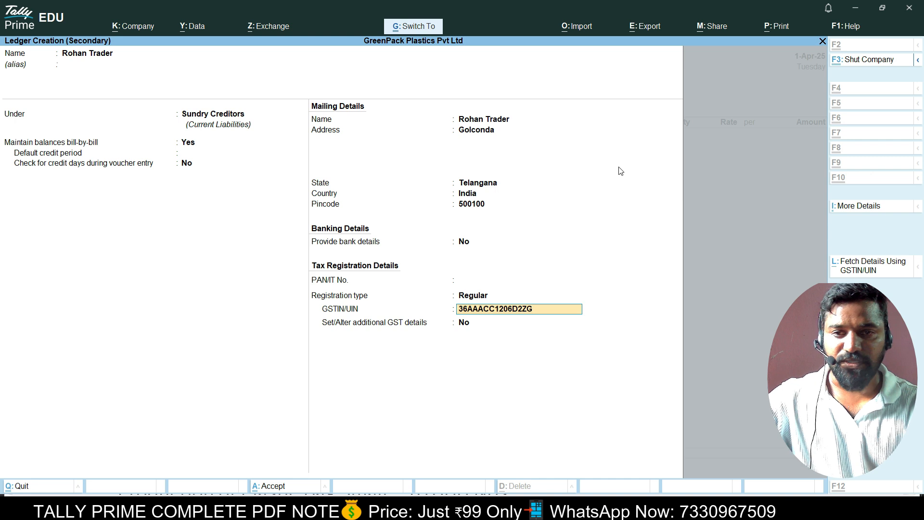
key(Return)
key(Return)
key(Return)
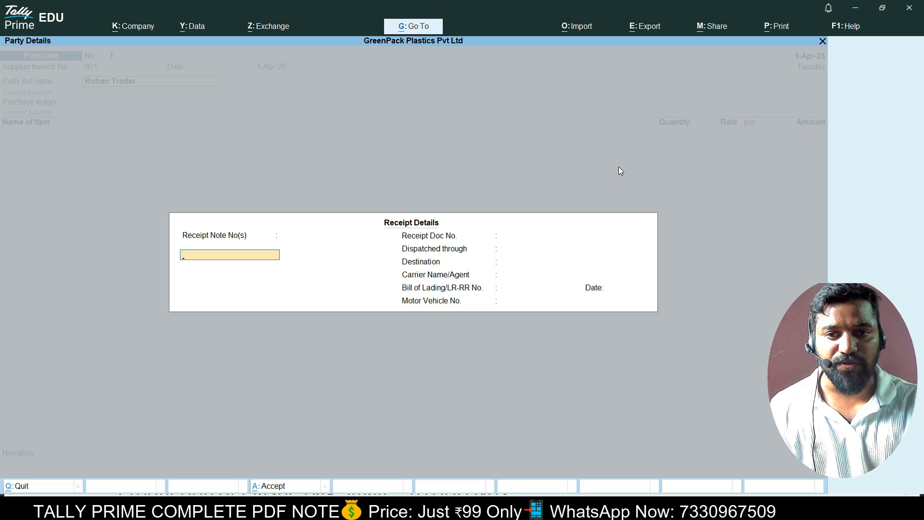
key(Return)
key(Return)
key(Return)
key(Return)
key(Return)
key(Return)
key(Return)
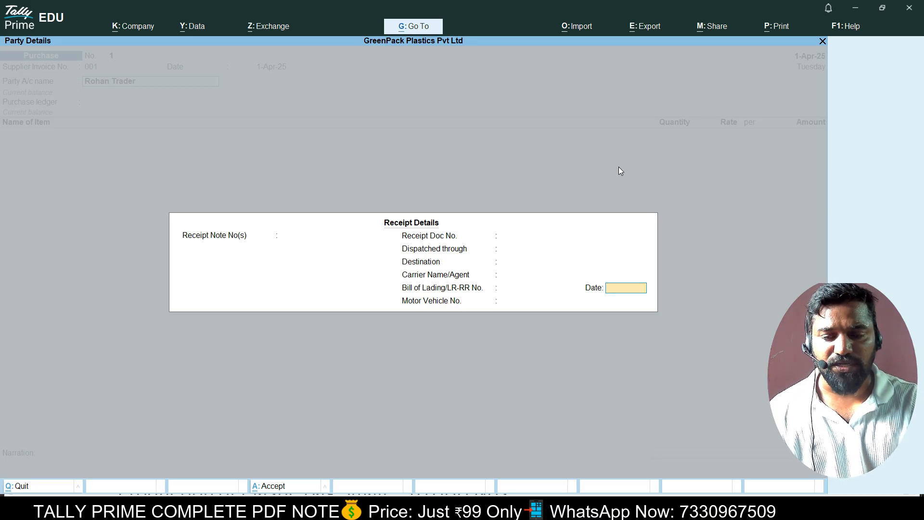
key(Return)
key(Return)
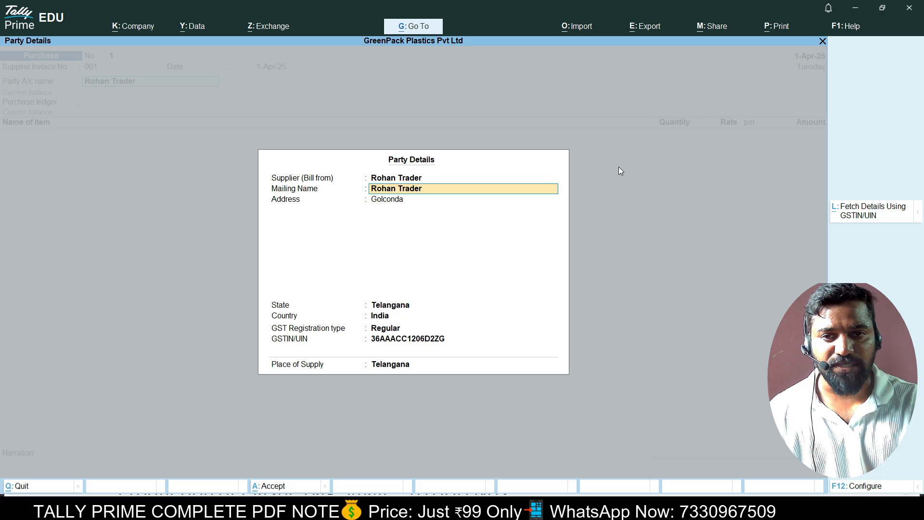
key(Return)
key(Return)
key(Return)
key(Return)
key(Return)
key(Return)
key(Return)
key(Return)
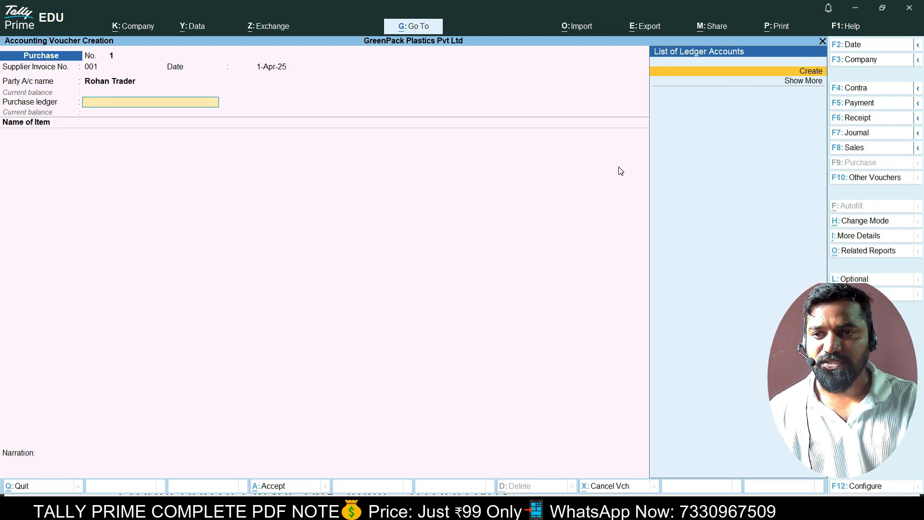
Create the Raw Material Purchase A/c ledger under Purchase Accounts with default tax settings.
key(Return)
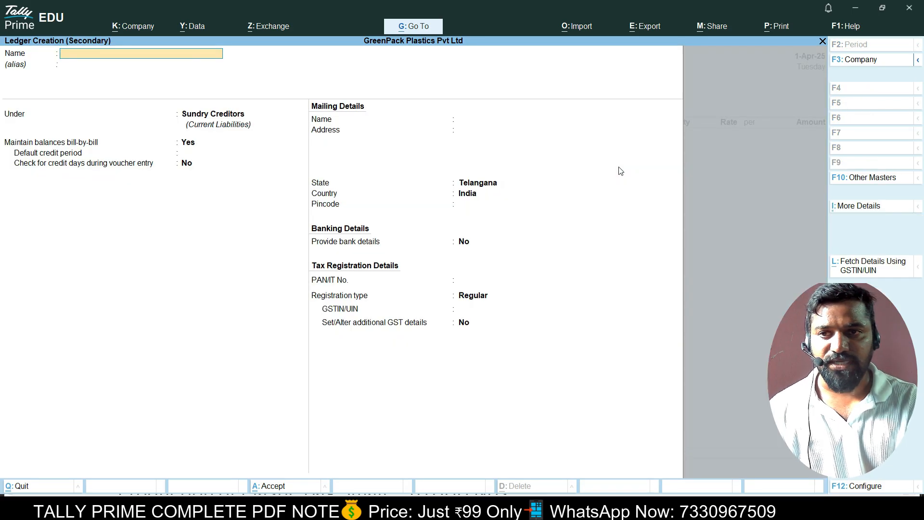
text(Raw Ma)
key(BackSpace)
key(BackSpace)
text(aw Mat)
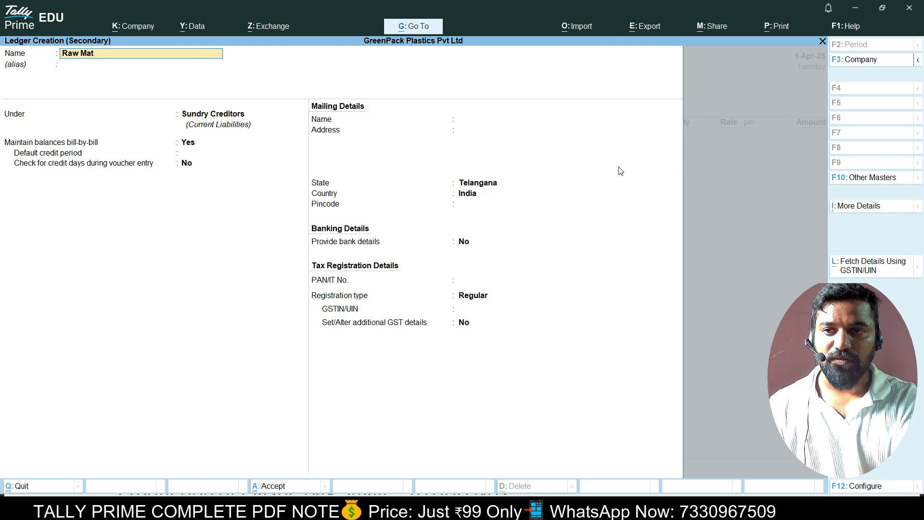
text(erial Pur)
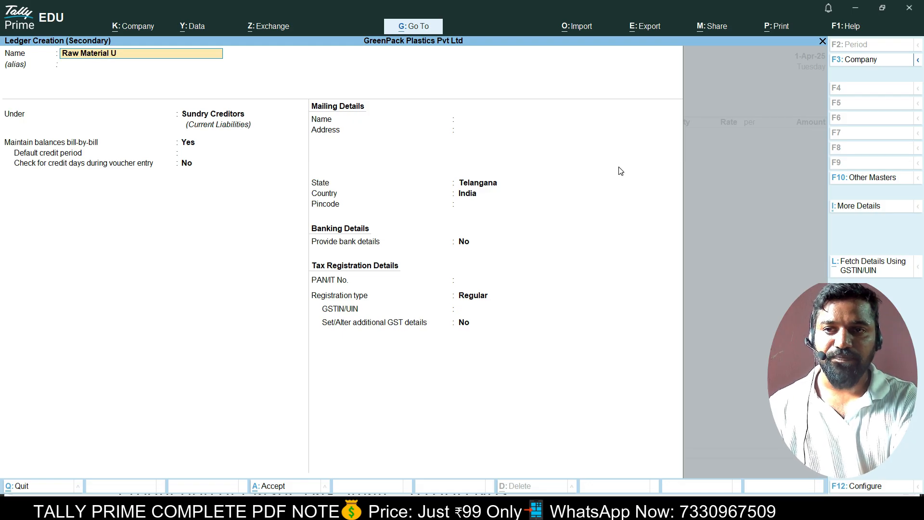
text(chase a/c)
key(Return)
text(Pur)
key(Return)
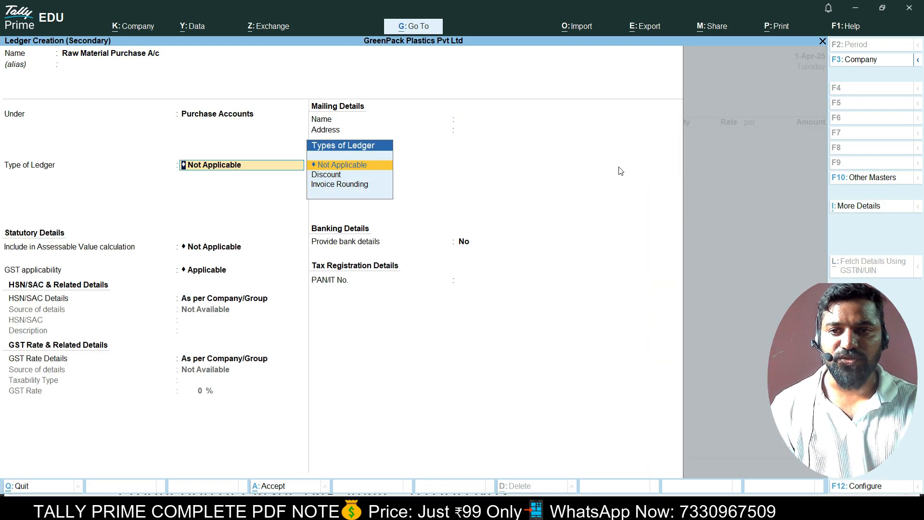
key(Return)
key(Return)
key(Return)
key(Return)
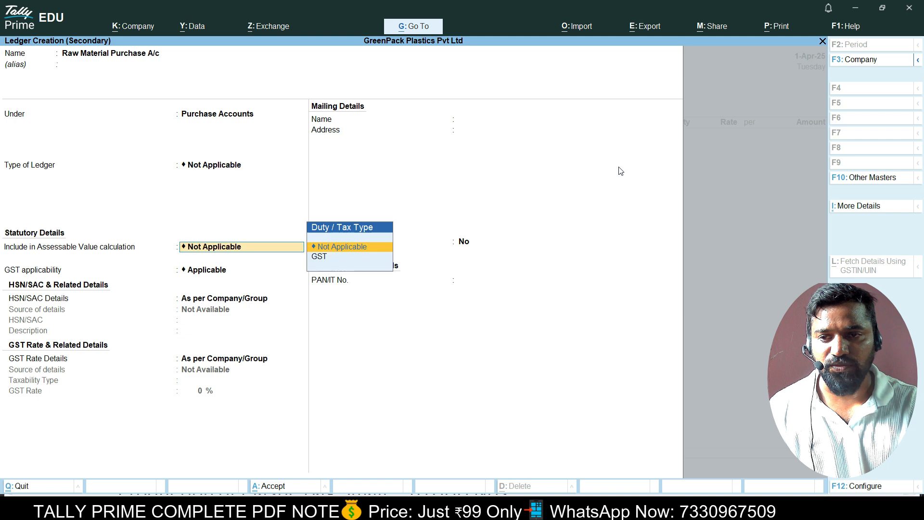
key(Return)
key(Return)
key(Return)
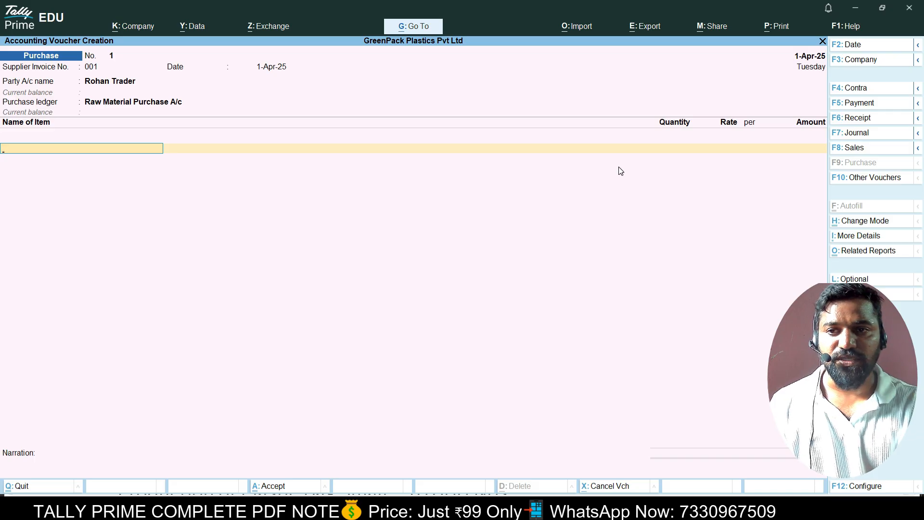
Add LDPE Granules, 200 at rate 90, for 18,000.00.
key(Down)
key(Down)
key(Down)
key(Down)
key(Down)
key(Down)
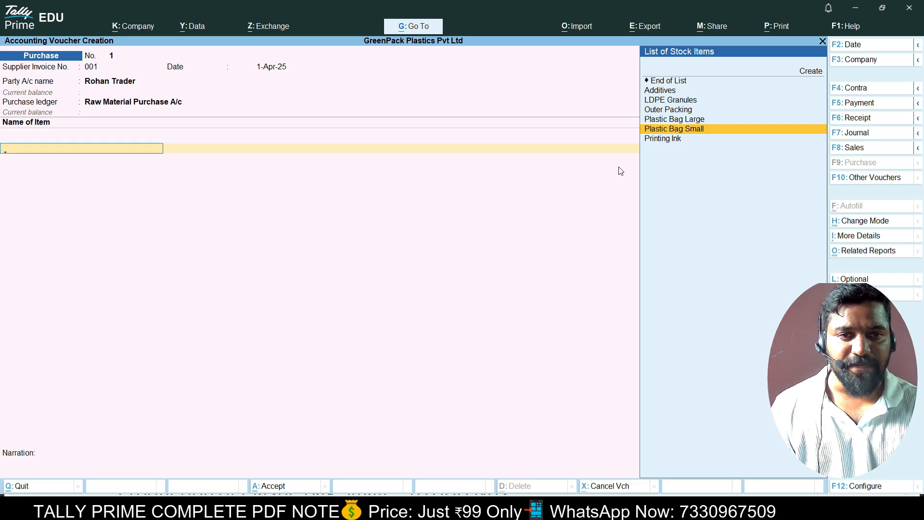
key(Up)
key(Up)
key(Up)
key(Return)
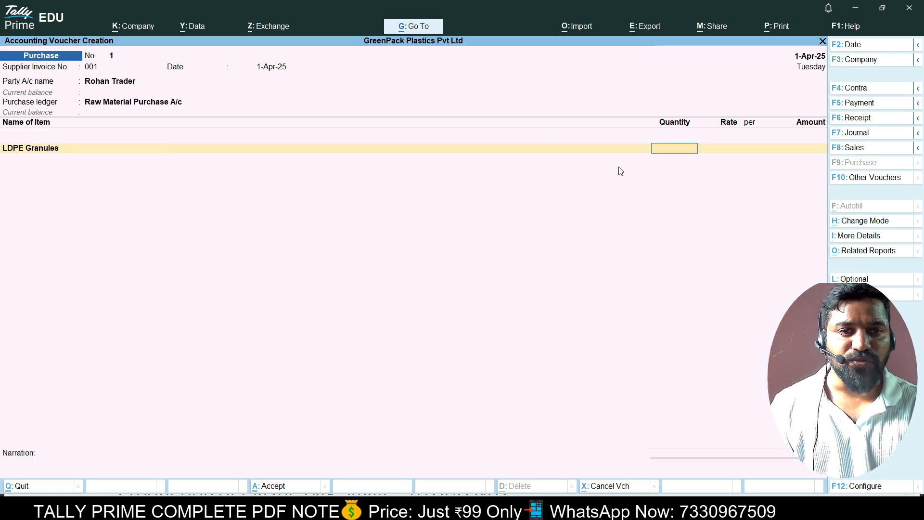
key(alt+Tab)
key(alt+Tab)
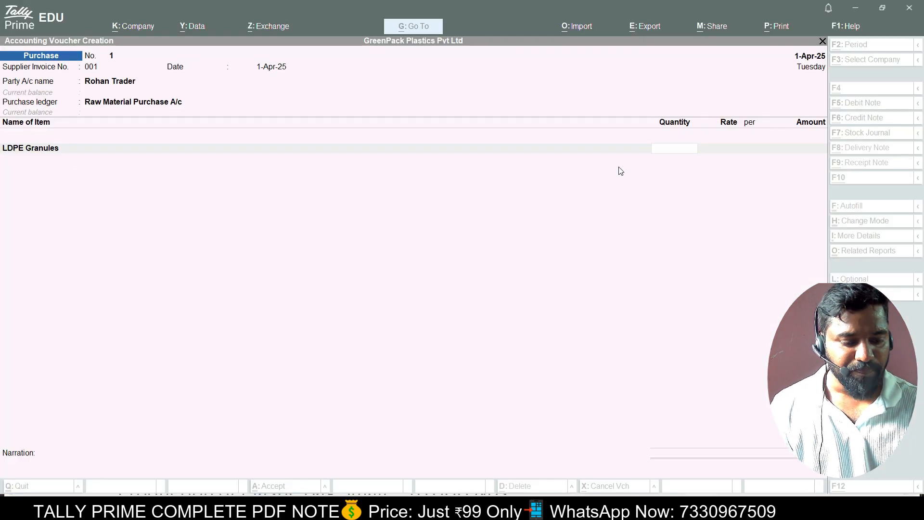
text(200)
key(alt+Tab)
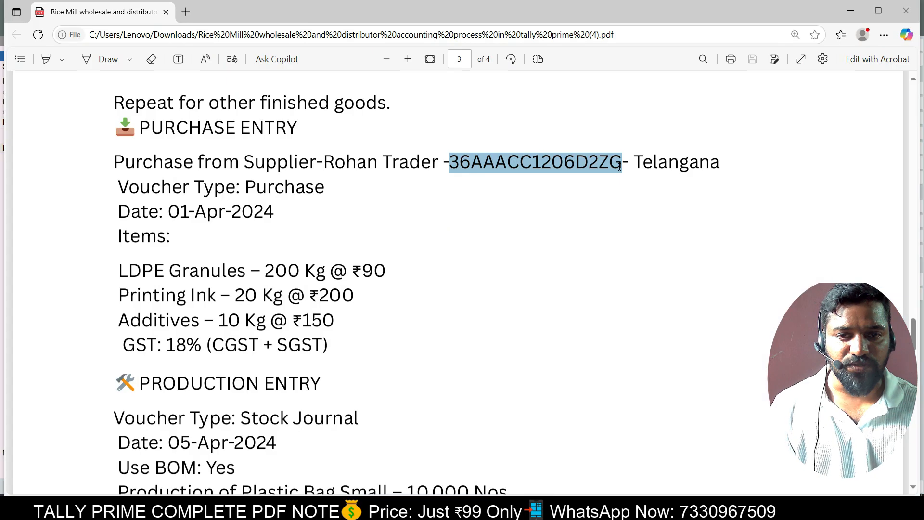
key(alt+Tab)
text(90)
key(Return)
key(Return)
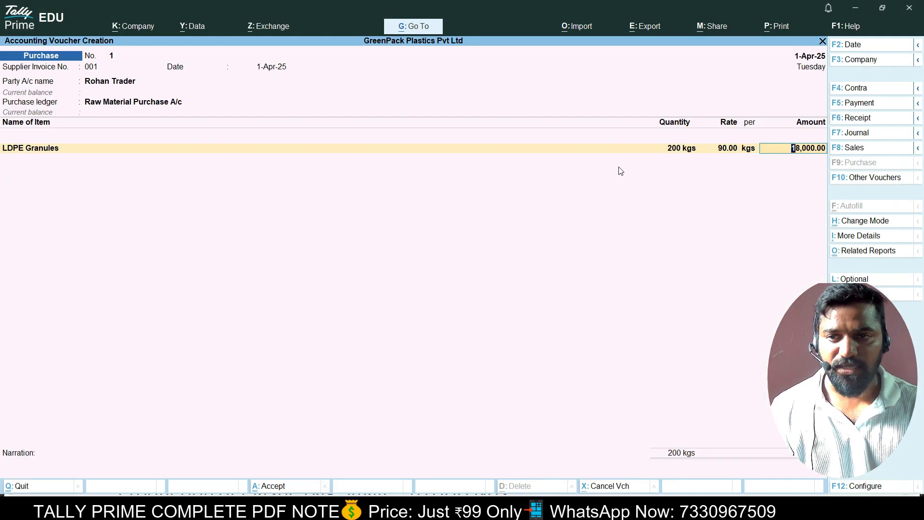
key(Return)
key(alt+Tab)
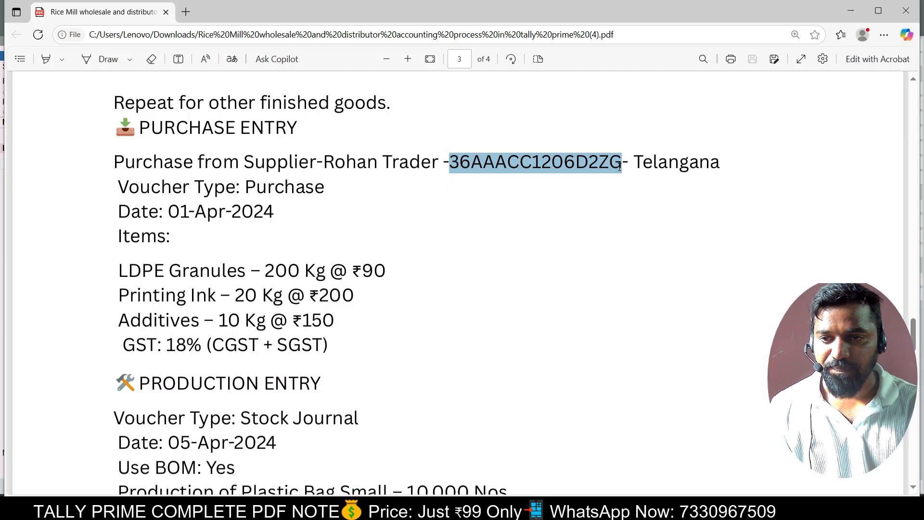
key(alt+Tab)
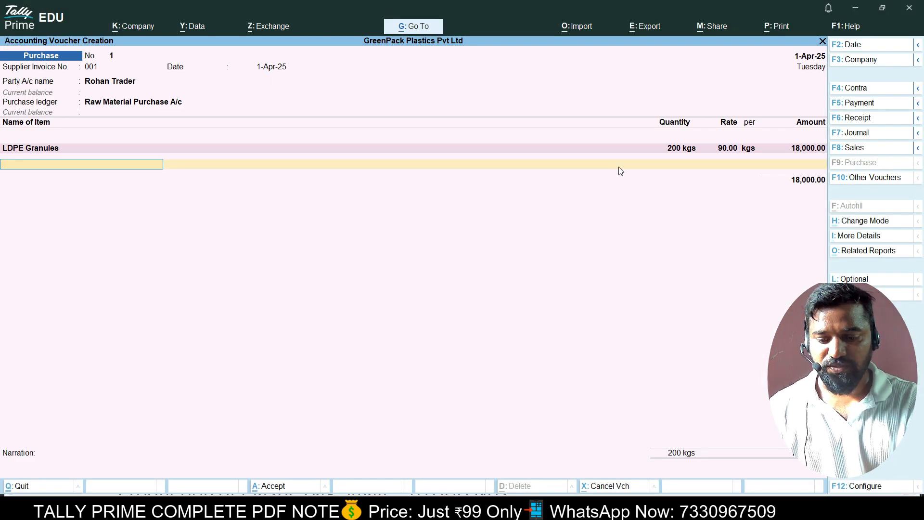
Add Printing Ink, 20 kgs at rate 200, for 4,000.00.
text(Pr)
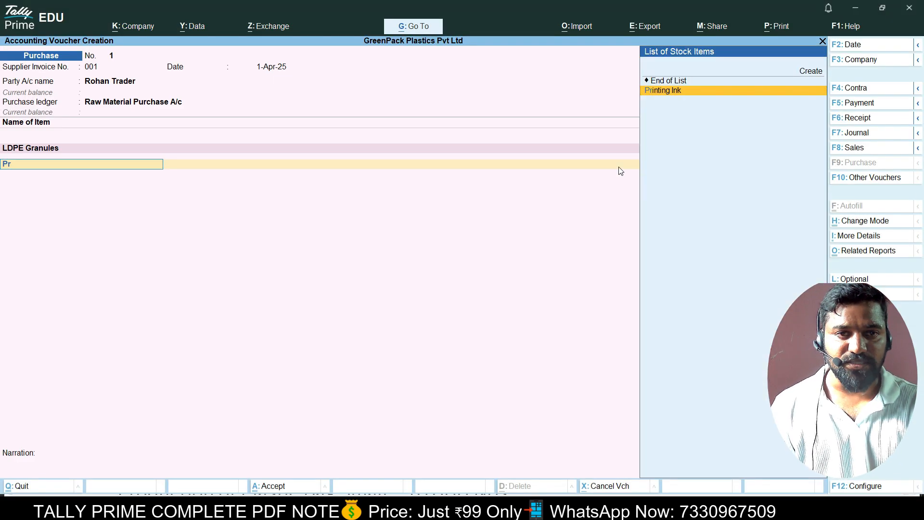
key(Return)
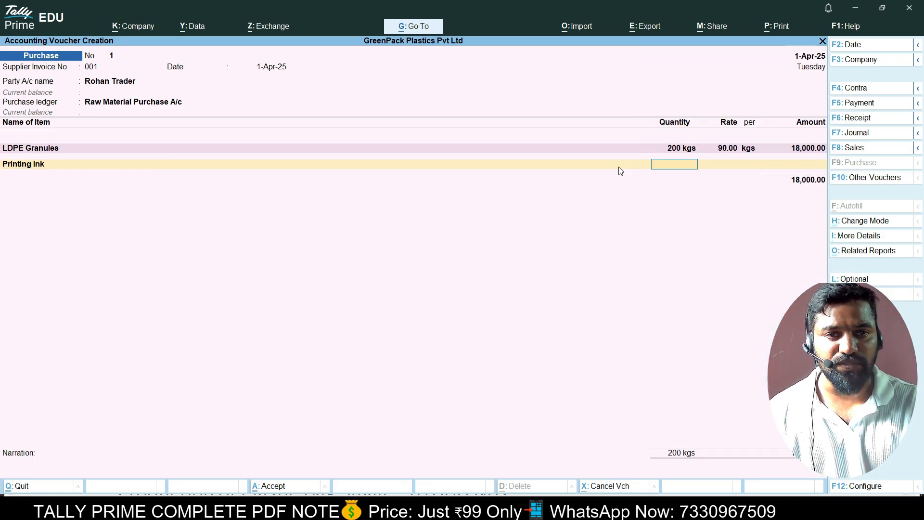
key(alt+Tab)
key(alt+Tab)
text(20)
key(Return)
key(alt+Tab)
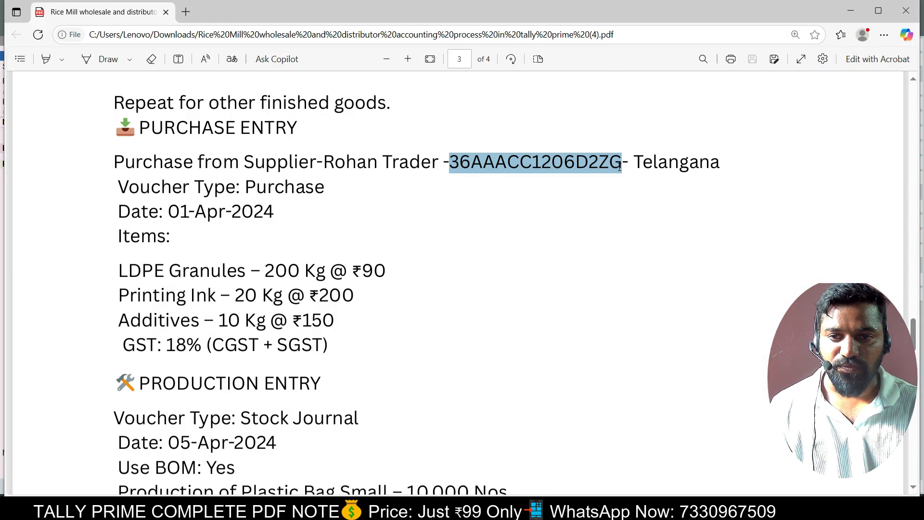
key(alt+Tab)
text(200)
key(Return)
key(Return)
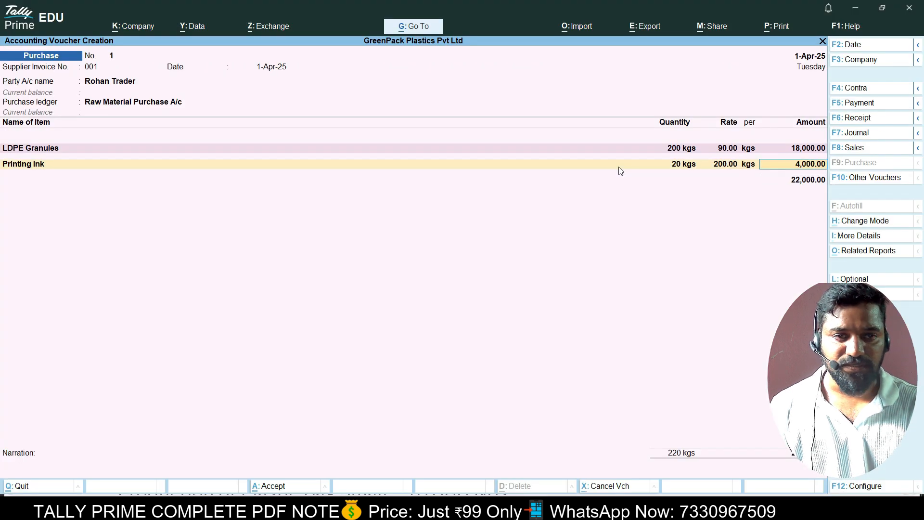
key(Return)
Add Additives, 10 kgs at rate 150, bringing the items to 23,500.
key(alt+Tab)
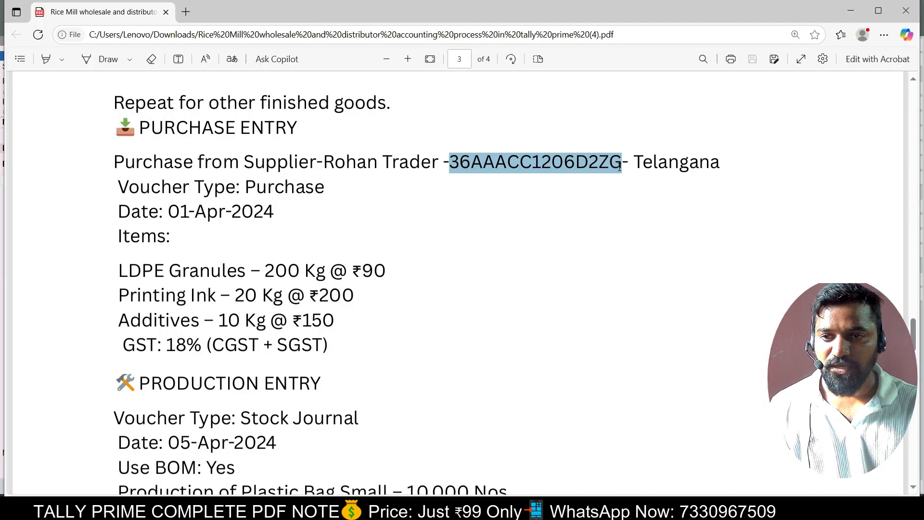
key(alt+Tab)
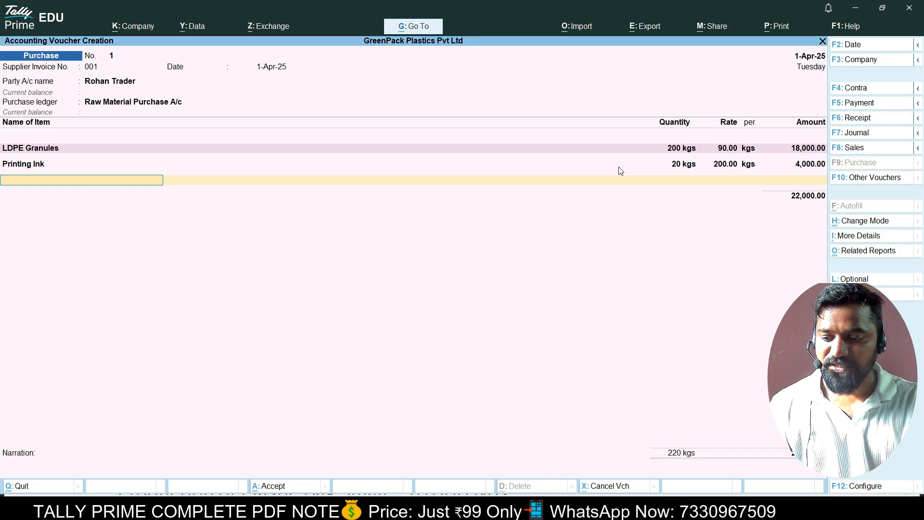
text(Add)
key(Return)
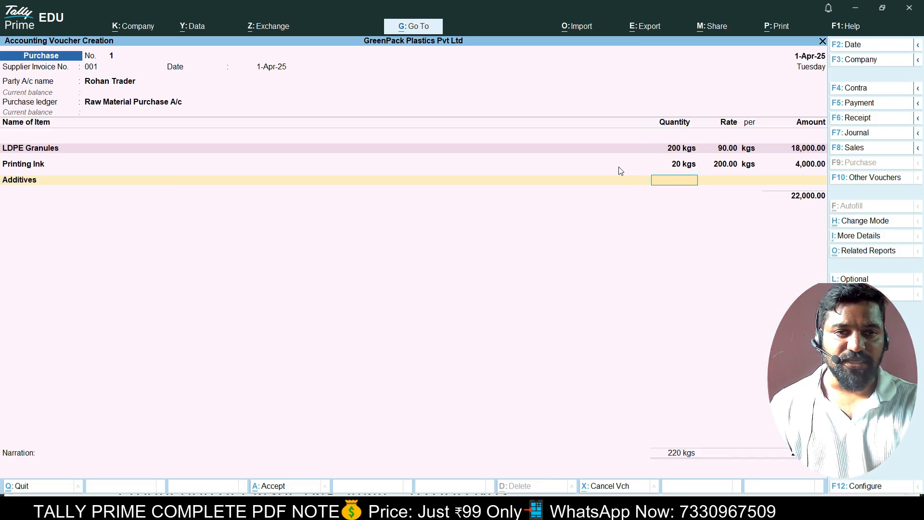
key(alt+Tab)
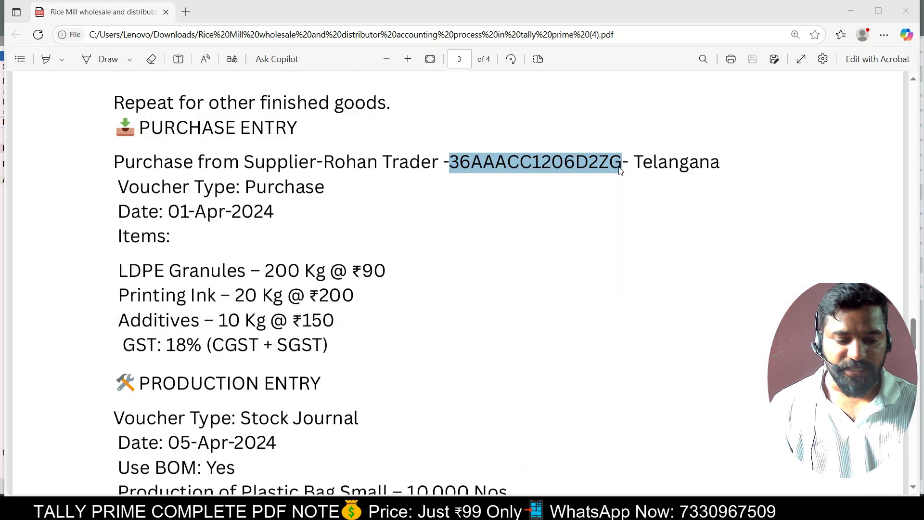
key(alt+Tab)
key(alt+Tab)
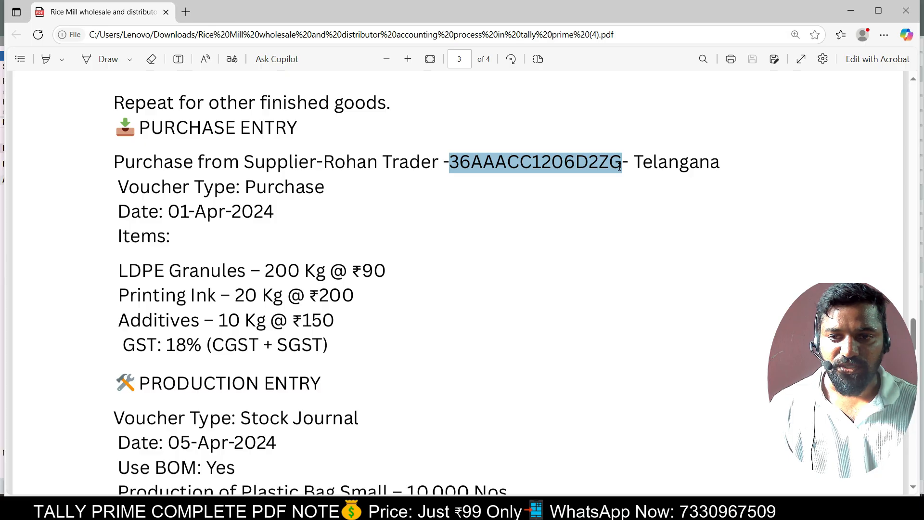
key(alt+Tab)
text(150)
key(Return)
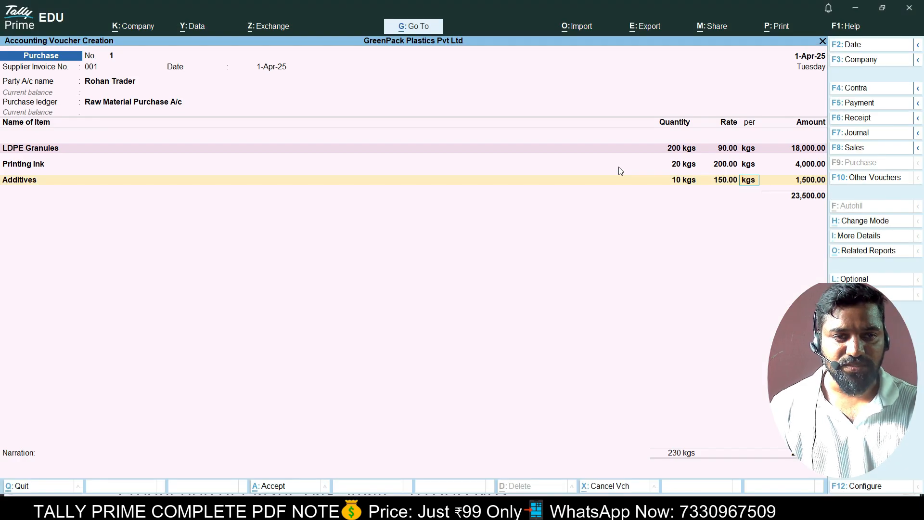
key(alt+Tab)
key(alt+Tab)
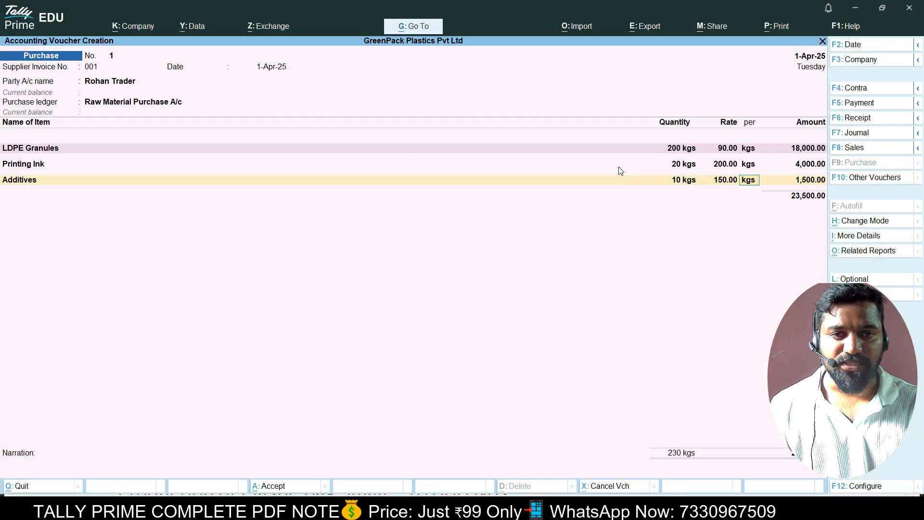
key(Return)
key(Return)
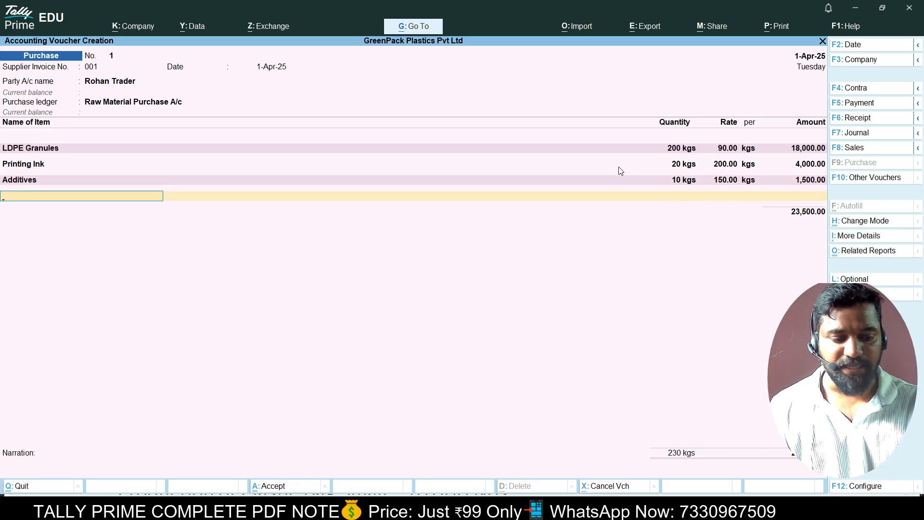
key(Return)
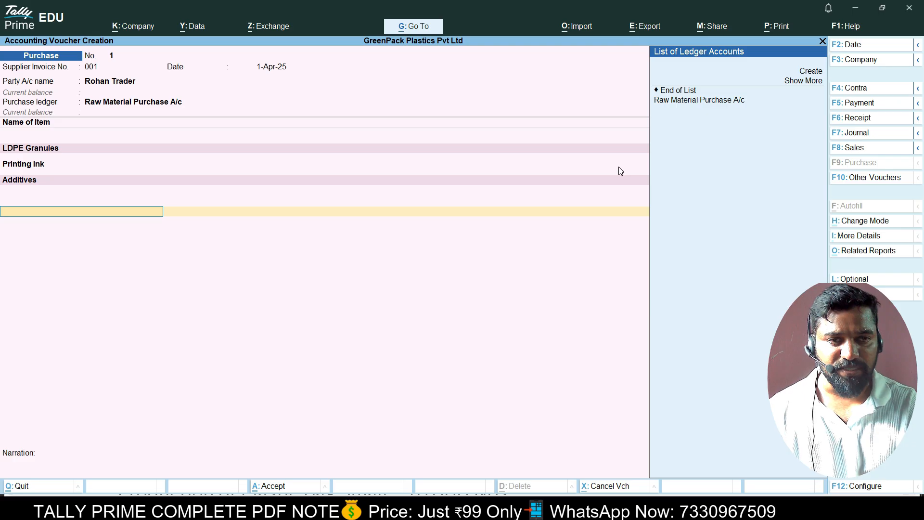
Choose to create a new ledger from the List of Ledger Accounts.
key(Up)
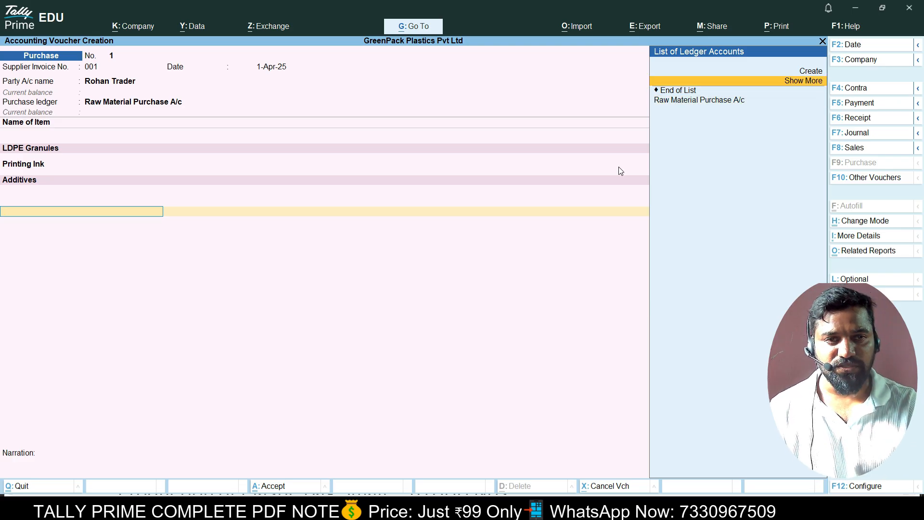
key(Up)
key(Return)
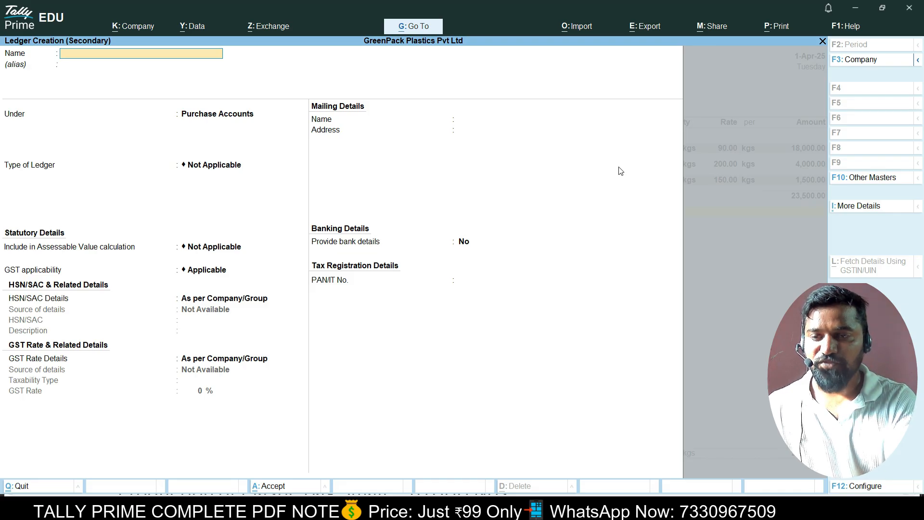
Name the new ledger Input CGST A/c and place it under Duties & Taxes.
text(Input Ta)
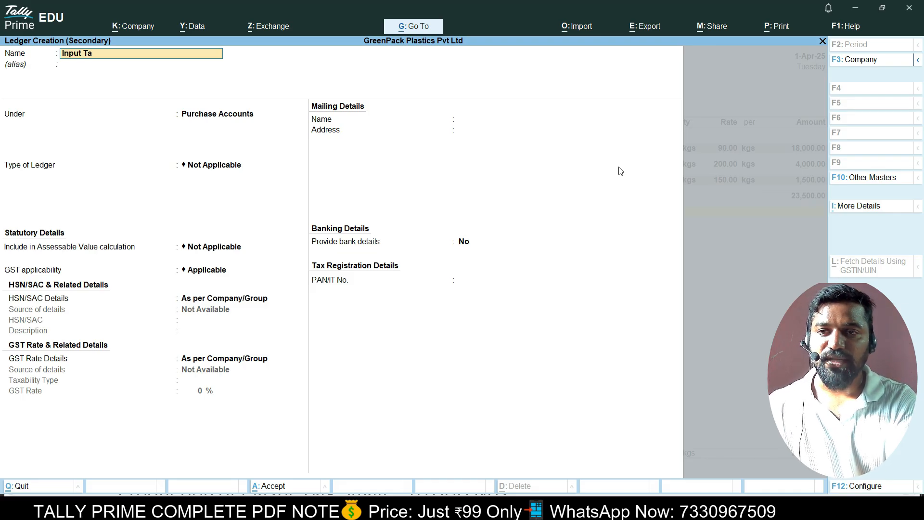
key(BackSpace)
key(BackSpace)
text(t)
key(BackSpace)
text(C)
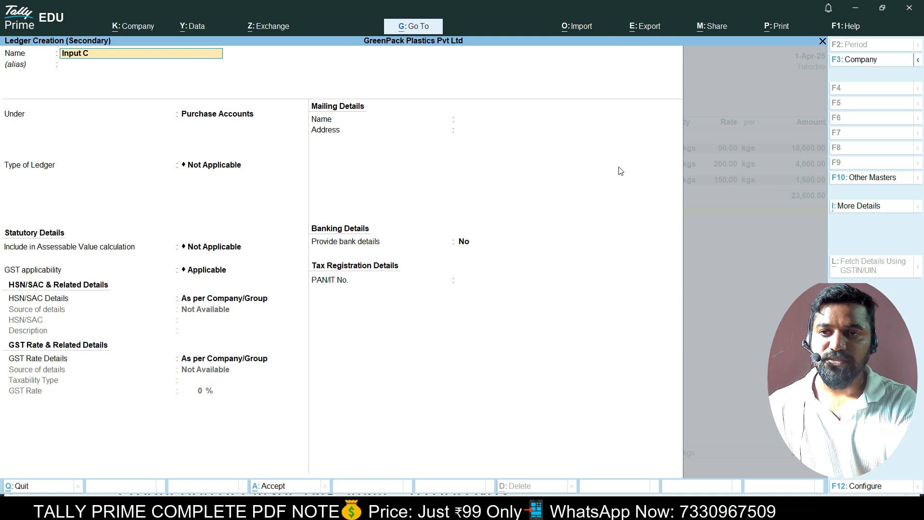
text(GST A/)
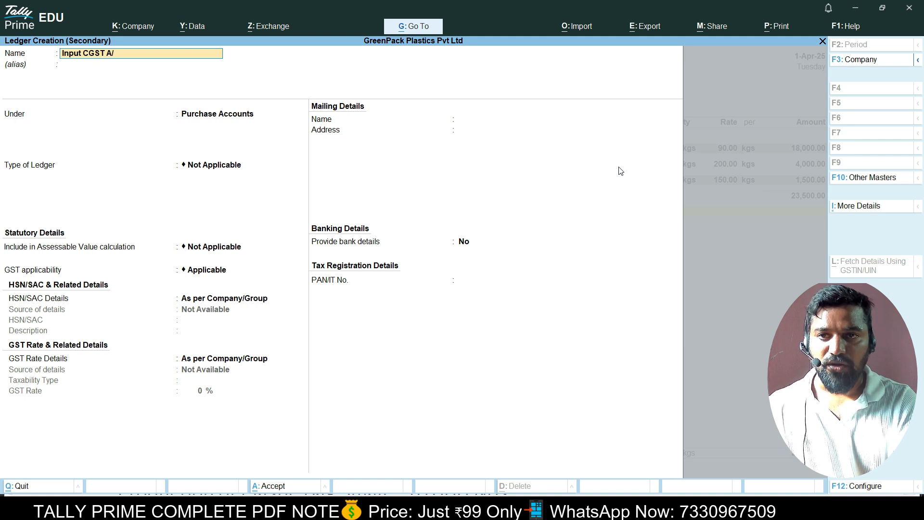
text(c)
key(Return)
key(Return)
text(Du)
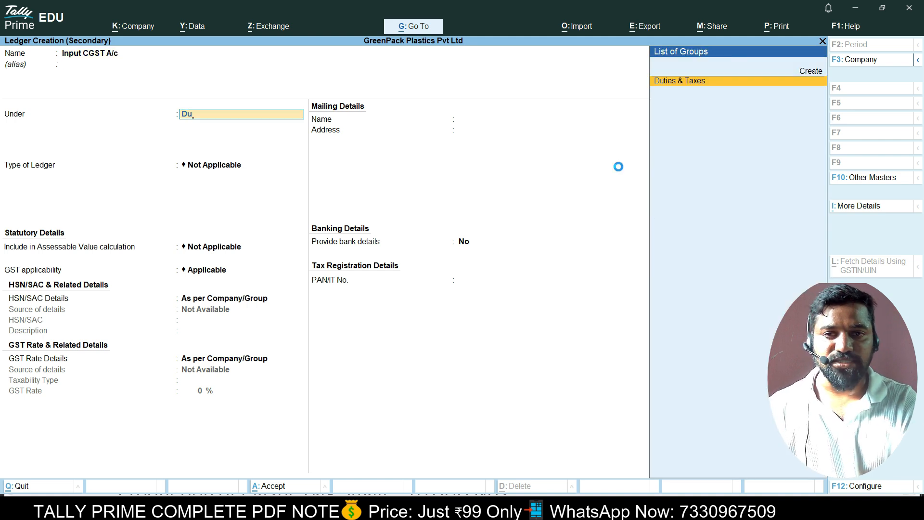
key(Return)
key(Up)
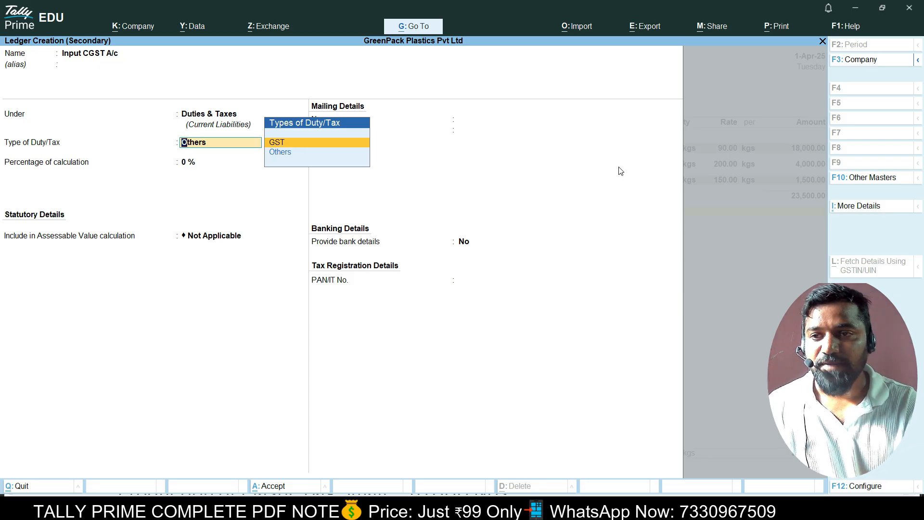
Give Input CGST A/c duty type GST and tax type CGST, adding it at 2,115.00.
key(Return)
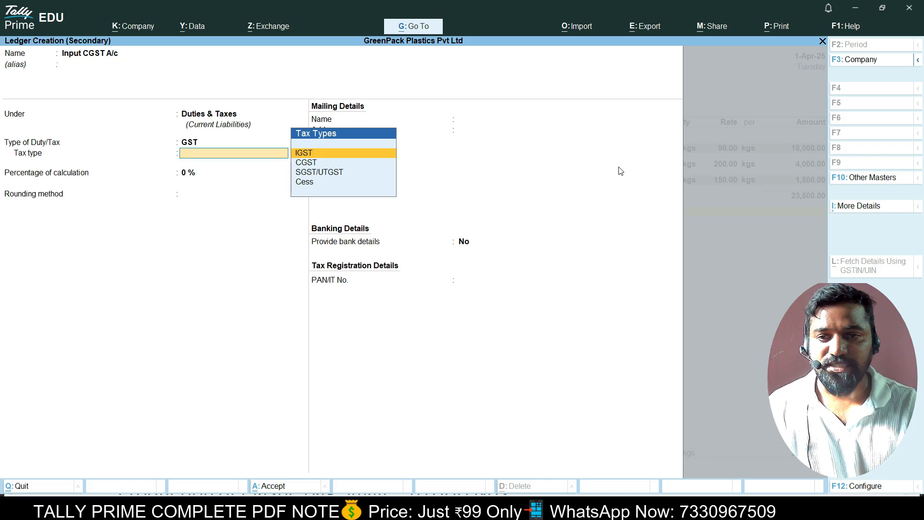
key(Down)
key(Return)
key(Return)
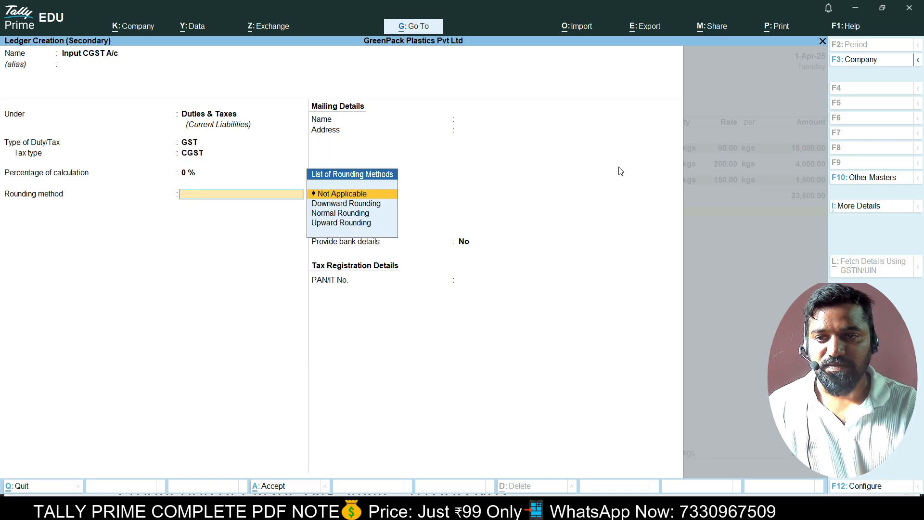
key(Return)
key(ctrl+a)
key(Return)
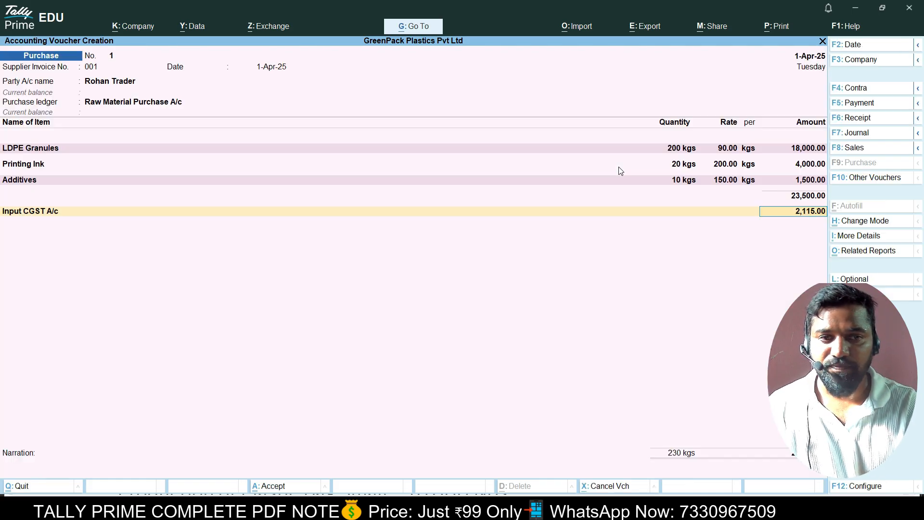
key(Return)
key(Up)
key(Up)
key(Up)
key(Up)
key(Up)
key(Return)
Create Input SGST A/c under Duties & Taxes as a GST ledger with tax type SGST/UTGST.
text(Input)
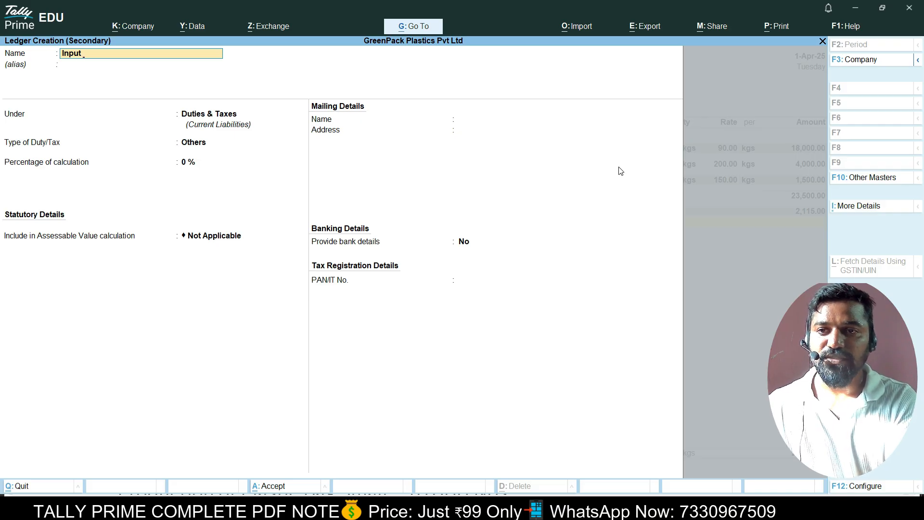
text( SGST A/c)
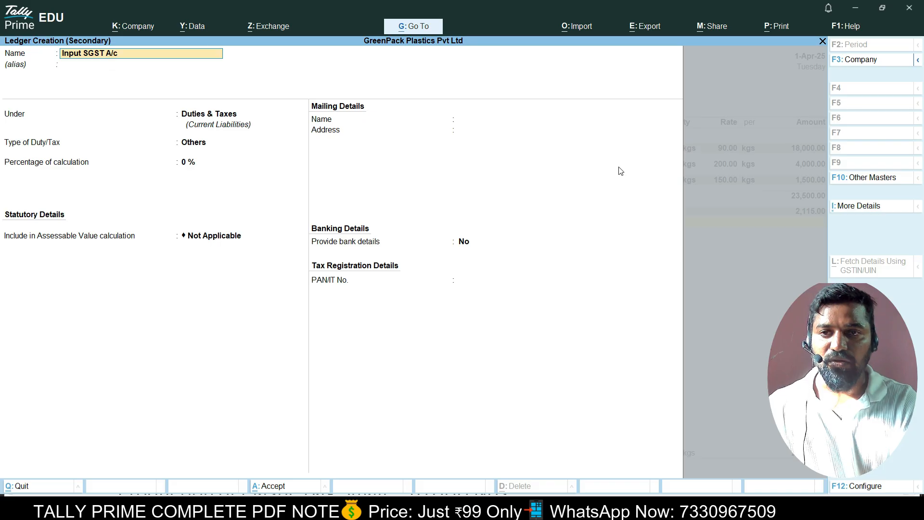
key(Return)
key(Return)
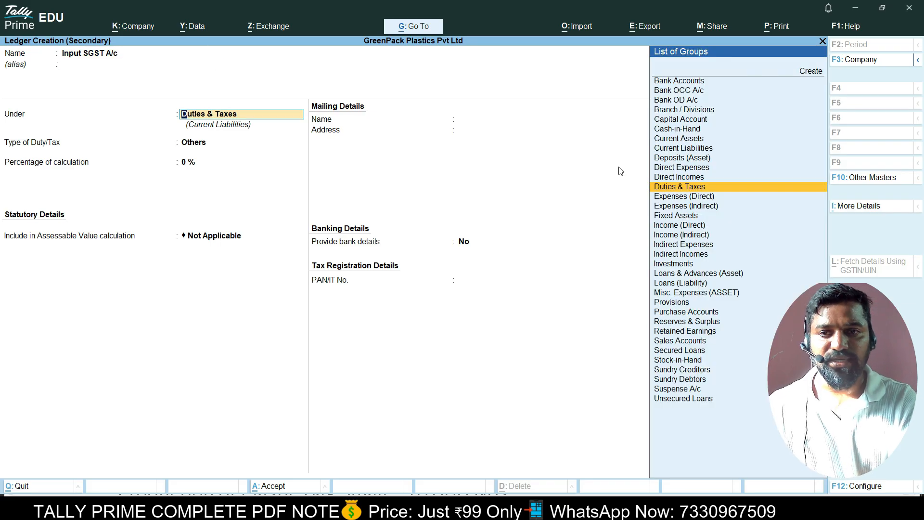
key(Return)
key(Up)
key(Return)
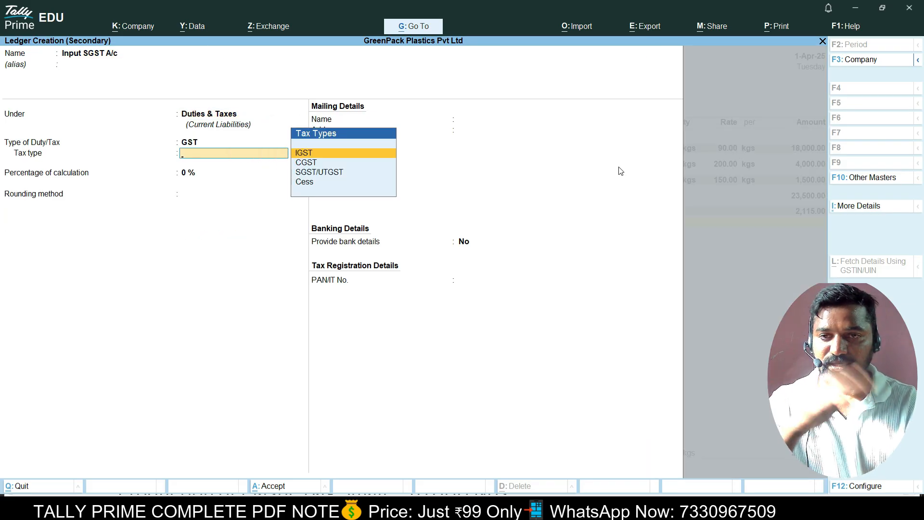
key(Down)
key(Down)
key(Return)
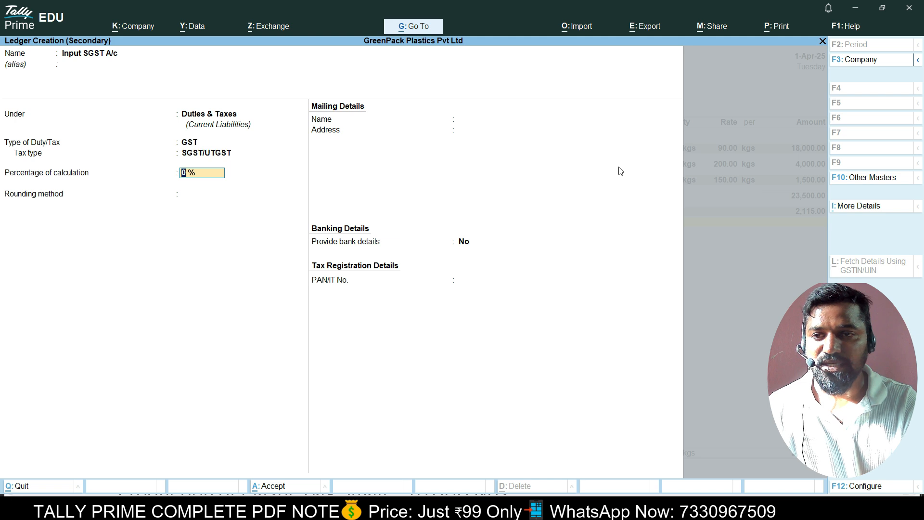
key(Return)
key(Return)
key(Return)
key(Return)
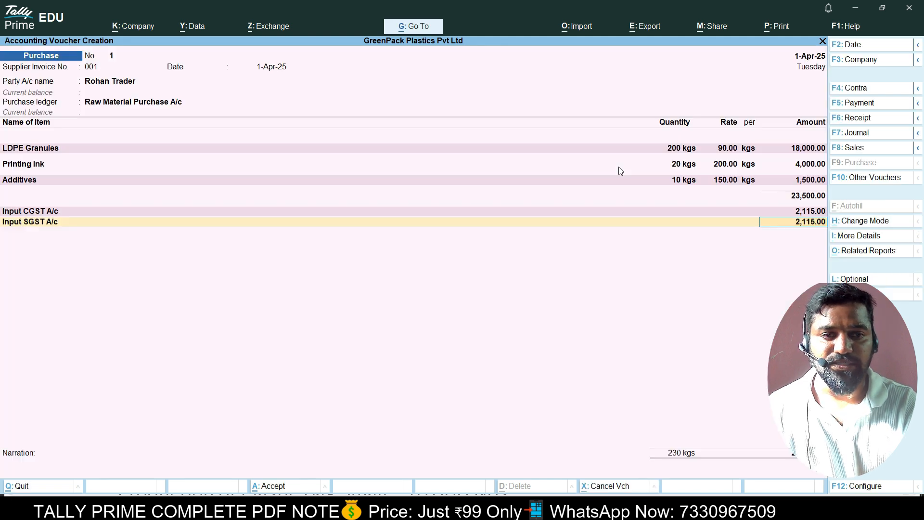
Save purchase voucher No. 1 as a new bill reference for 27,730.00 and reopen it.
key(Return)
key(Return)
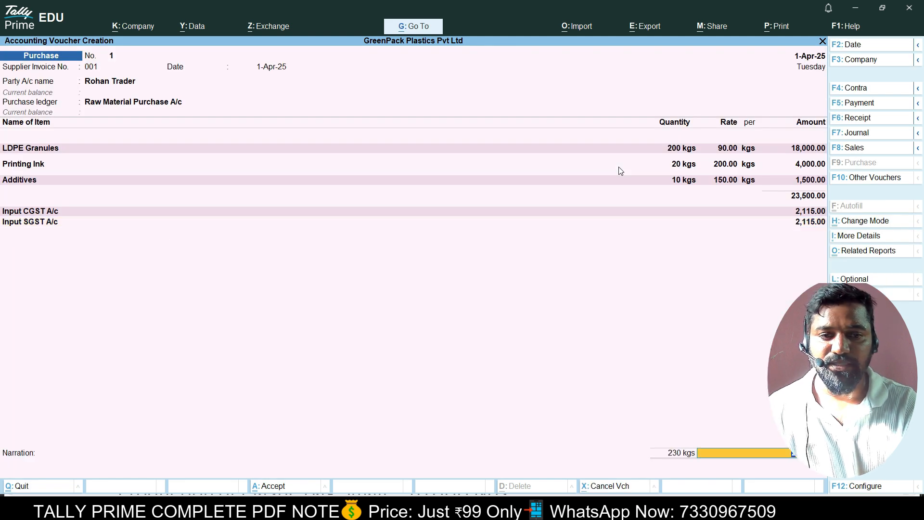
key(Return)
key(Return)
key(Return)
key(Return)
key(Return)
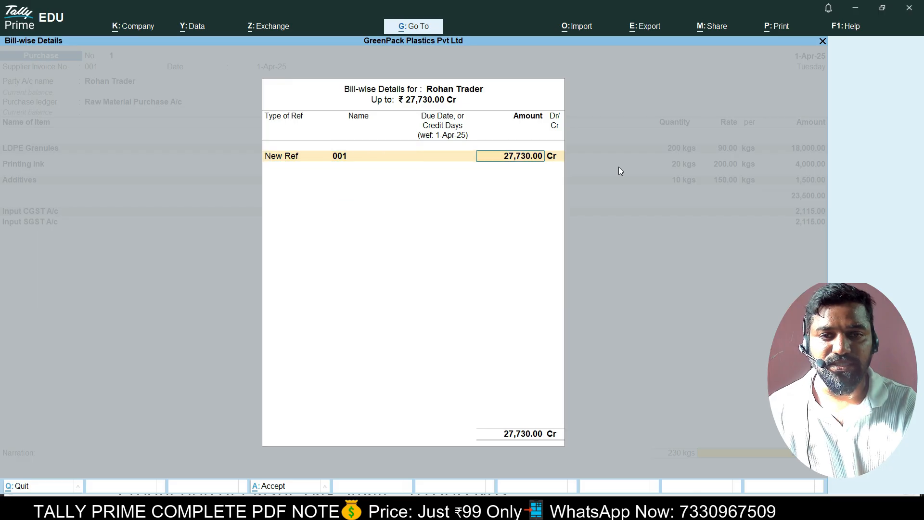
key(Return)
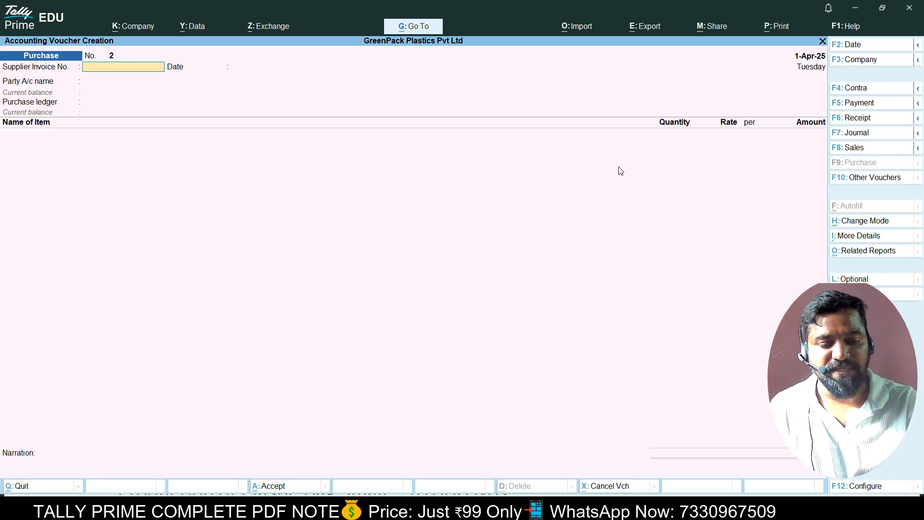
key(Page_Up)
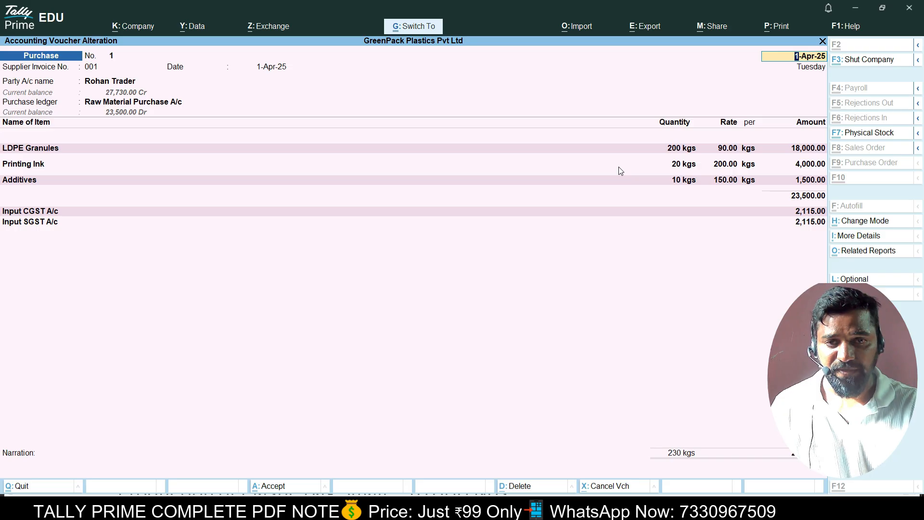
Preview and read the INVOICE printout for voucher No. 1, then back out of the alteration.
key(alt+p)
key(Left)
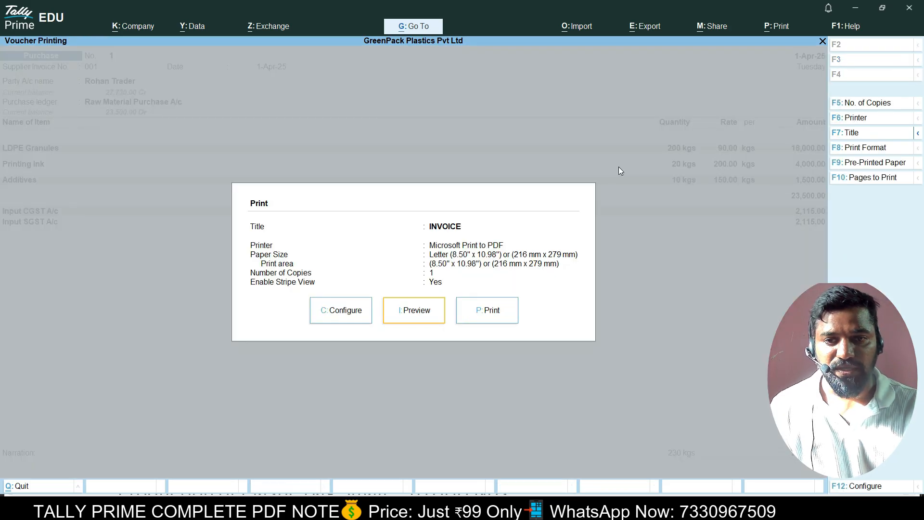
key(Return)
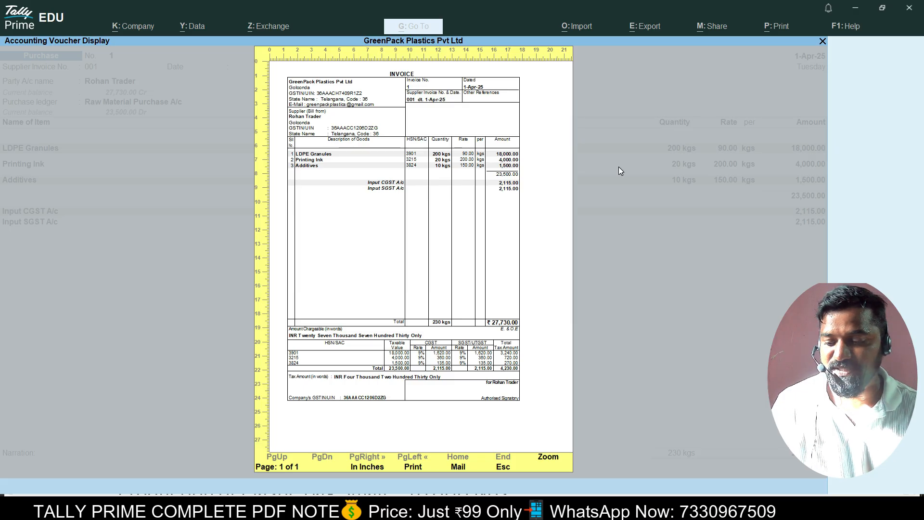
key(Return)
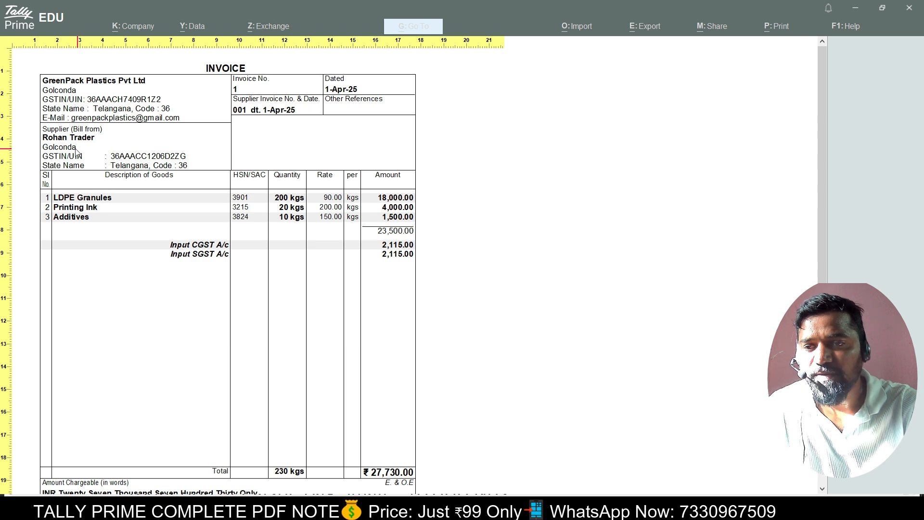
scroll(244, 203, down, 3)
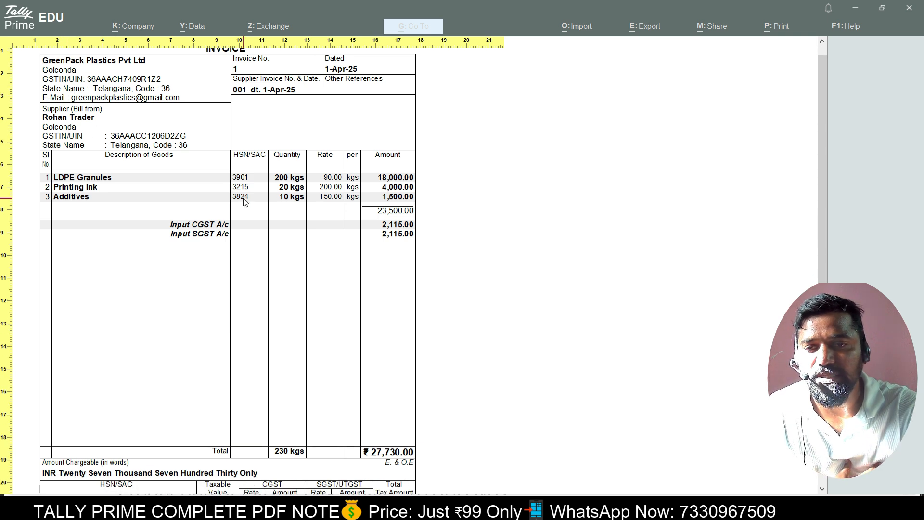
scroll(291, 192, down, 1)
scroll(62, 205, down, 5)
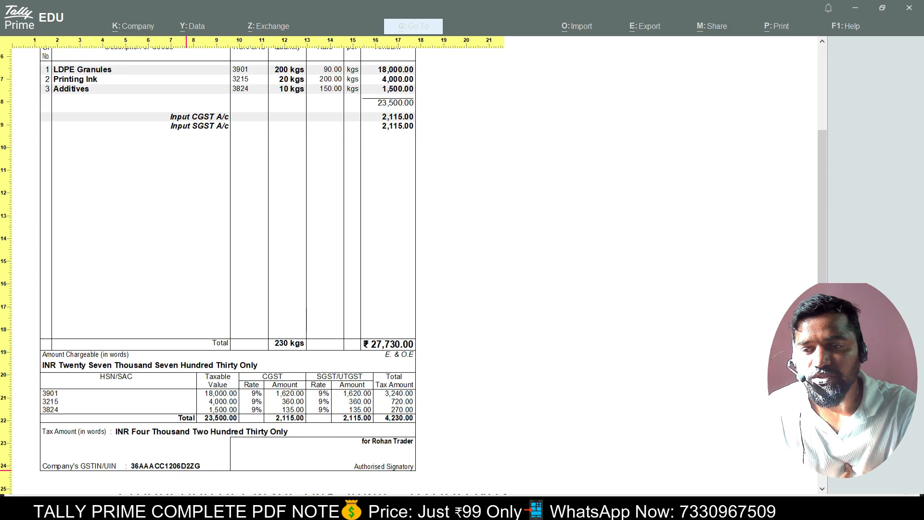
scroll(313, 435, up, 10)
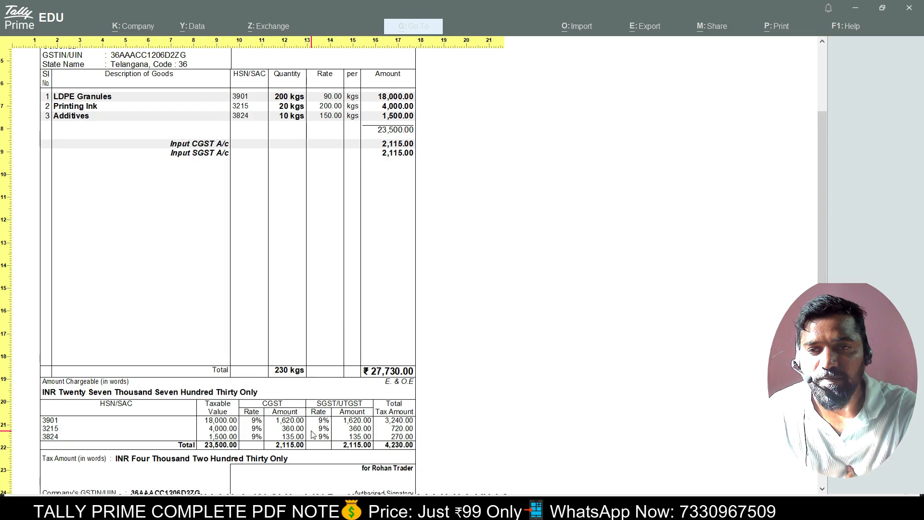
key(alt+z)
key(Escape)
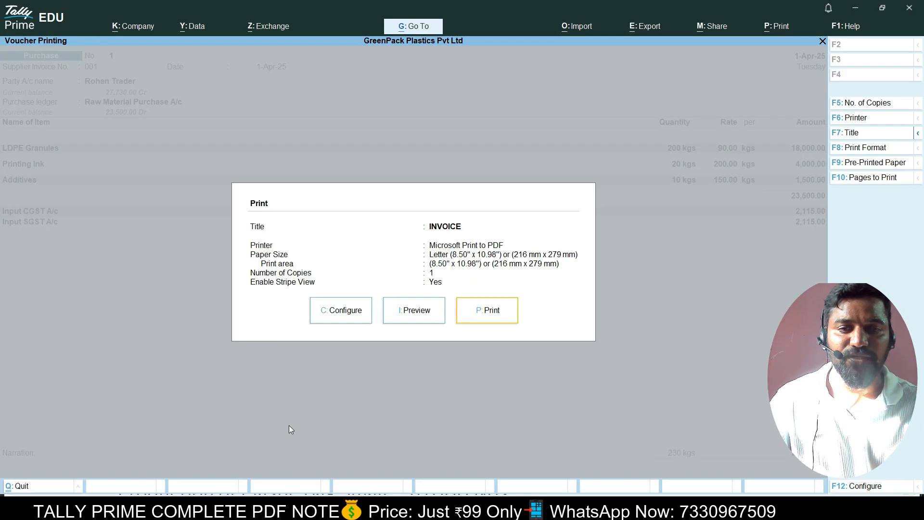
key(Escape)
key(Escape)
Confirm quitting, then check Stock Summary's Raw Material items totalling 23,500.00 and return to the Gateway.
key(y)
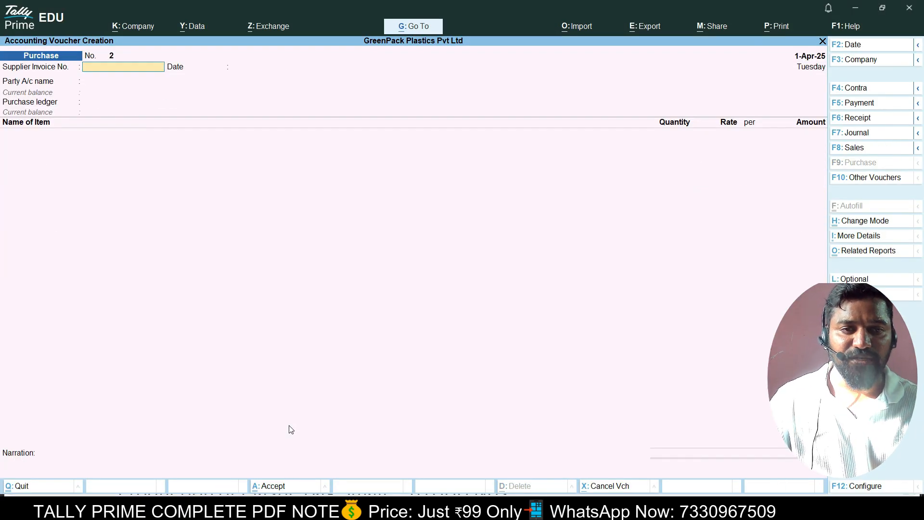
key(Escape)
key(Down)
key(Down)
key(Down)
key(Down)
key(Down)
key(Return)
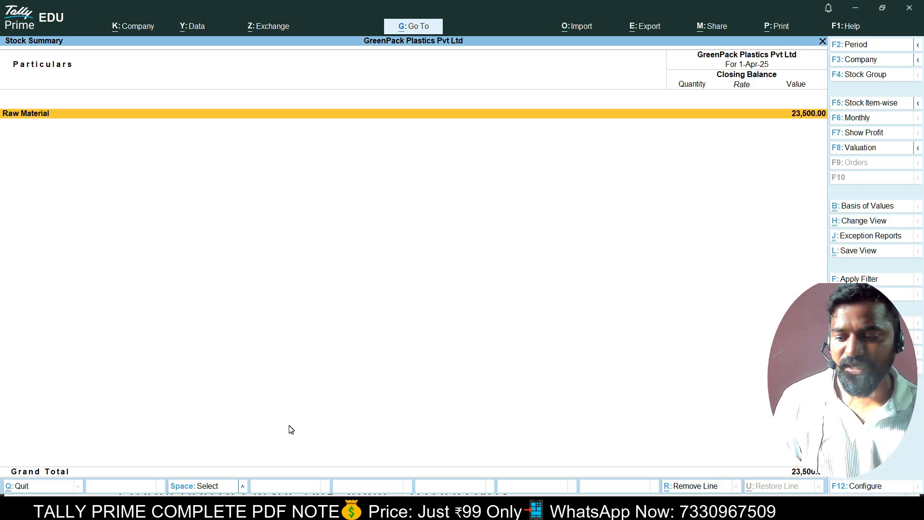
key(alt+F5)
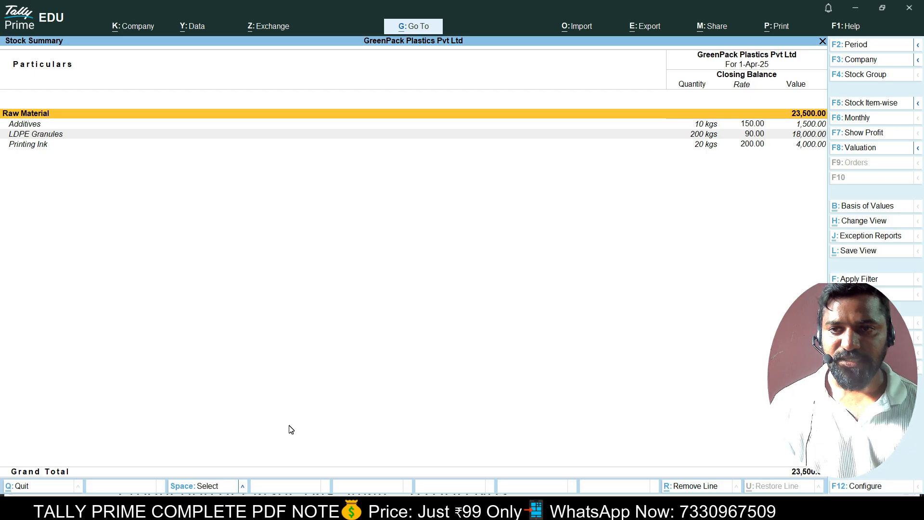
key(Escape)
key(Escape)
key(Escape)
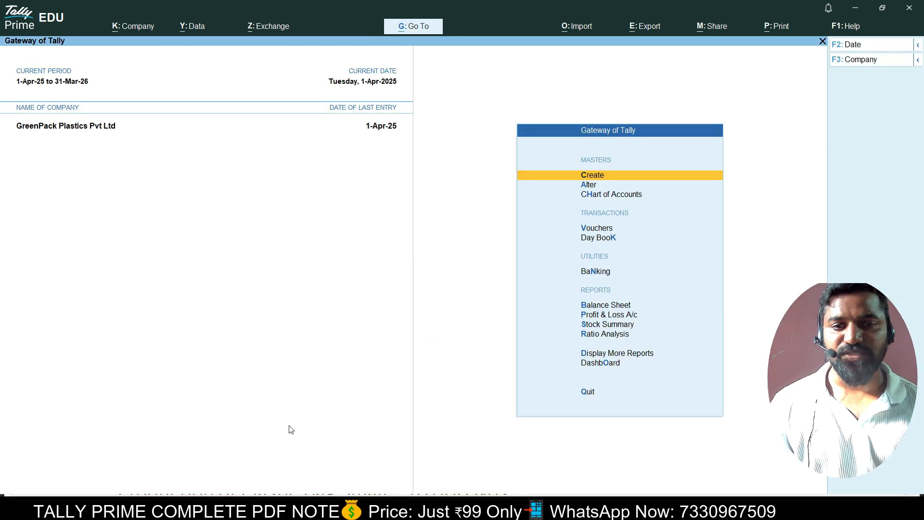
key(alt+Tab)
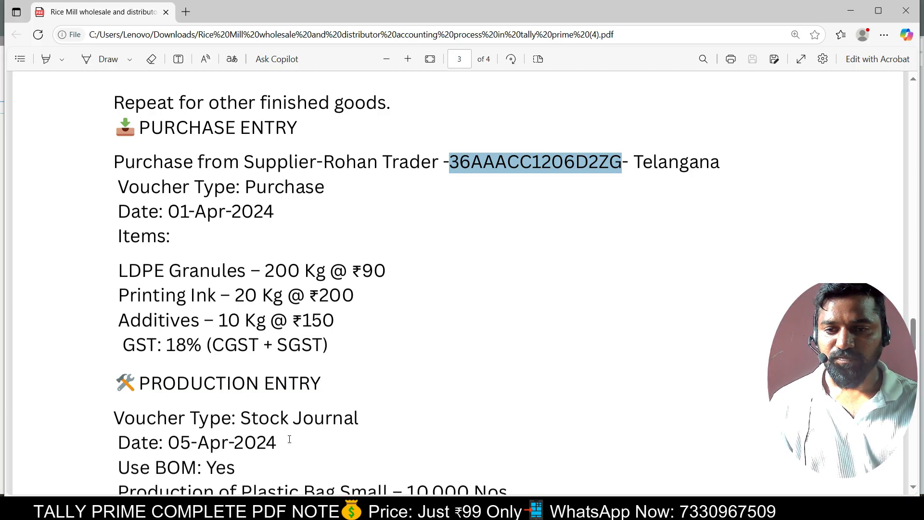
scroll(284, 410, down, 3)
scroll(287, 324, up, 4)
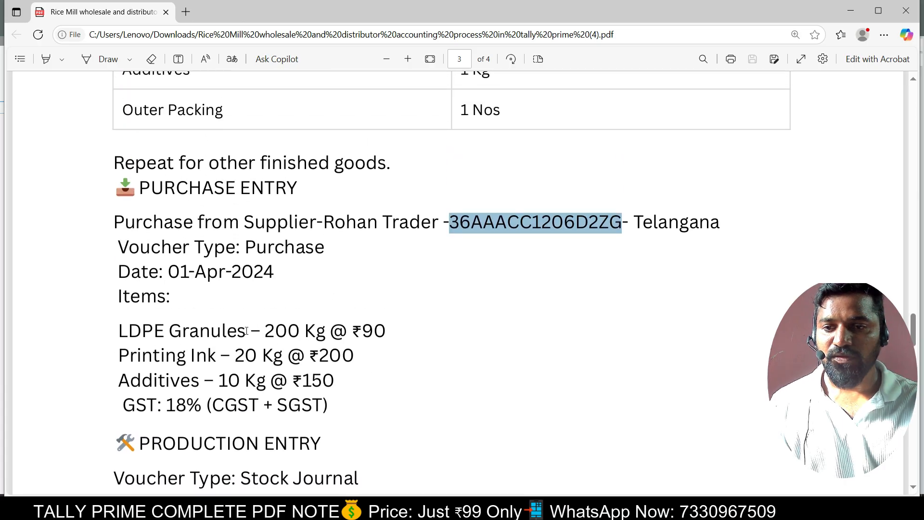
key(alt+Tab)
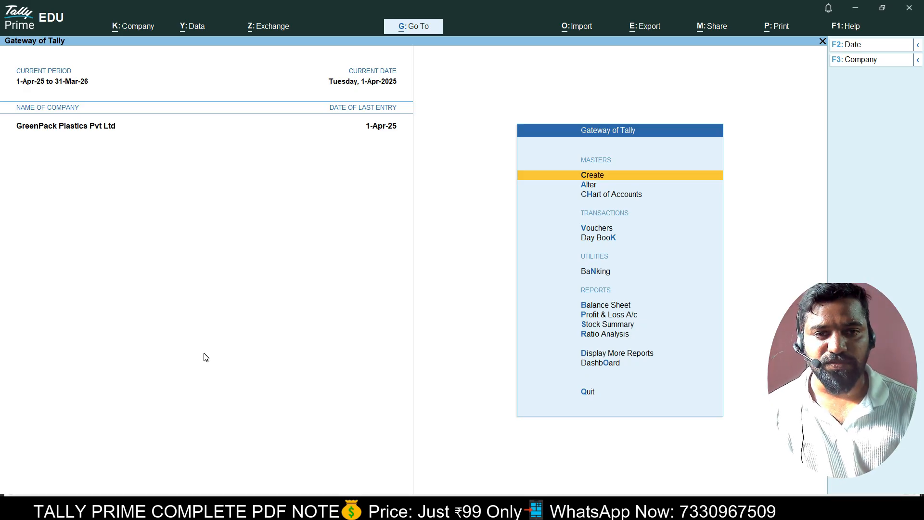
Start a purchase voucher with supplier invoice 002 and Rohan Trader as the party.
key(Down)
key(Down)
key(Down)
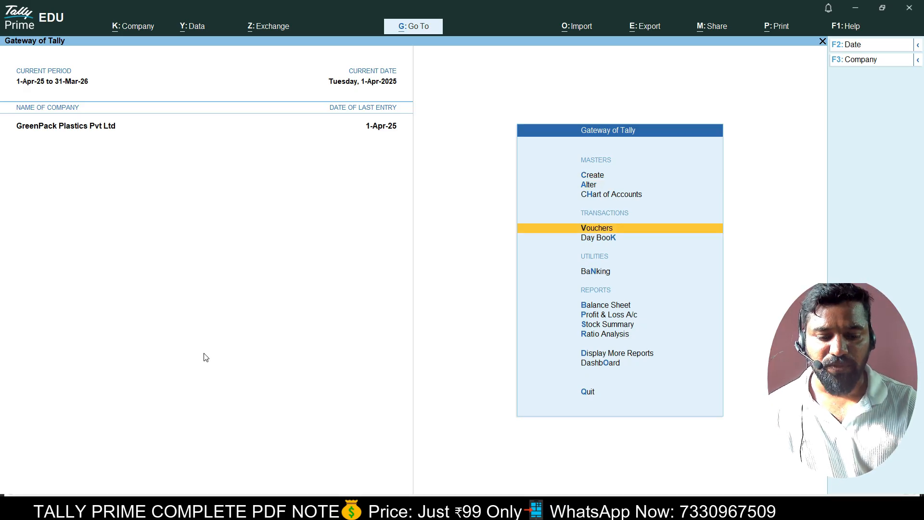
key(Return)
text(002)
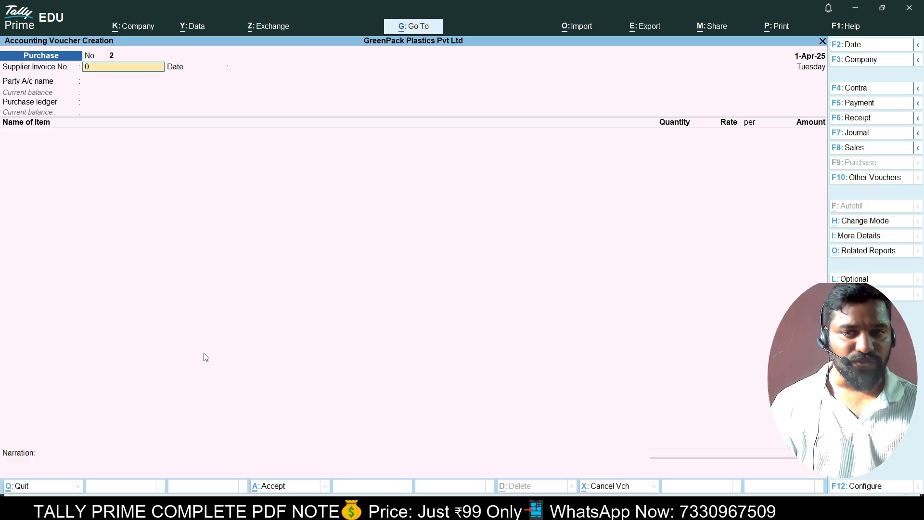
key(Return)
key(Return)
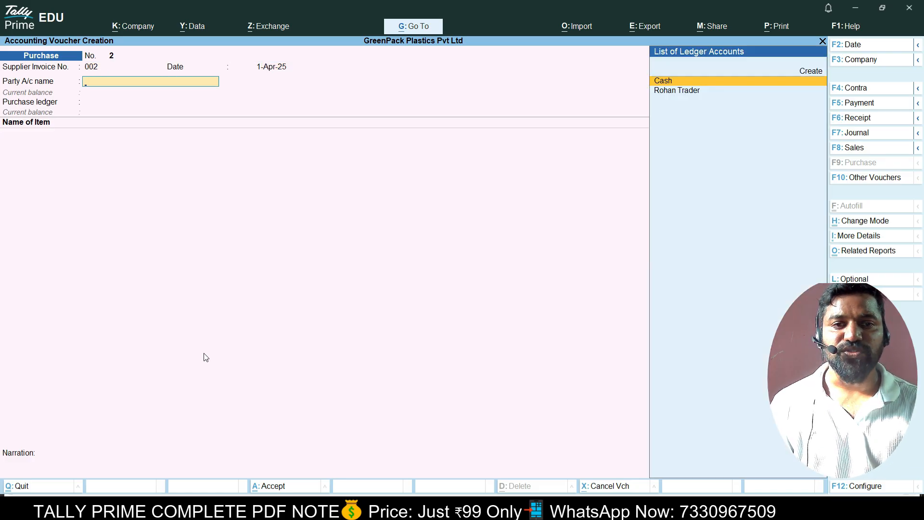
key(Down)
key(Return)
key(Return)
key(Return)
key(Return)
key(Return)
key(Return)
key(Return)
key(Return)
key(Return)
key(Return)
key(Return)
key(Return)
key(Return)
key(Return)
key(Return)
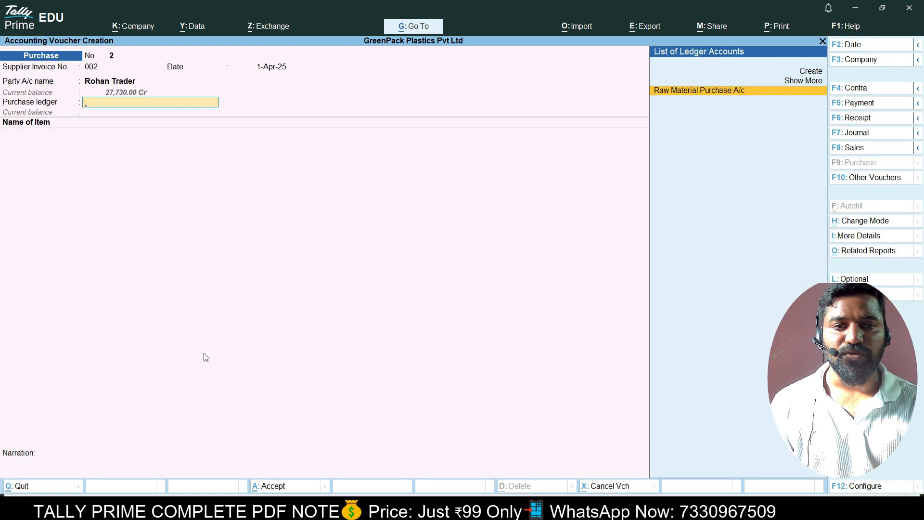
key(Return)
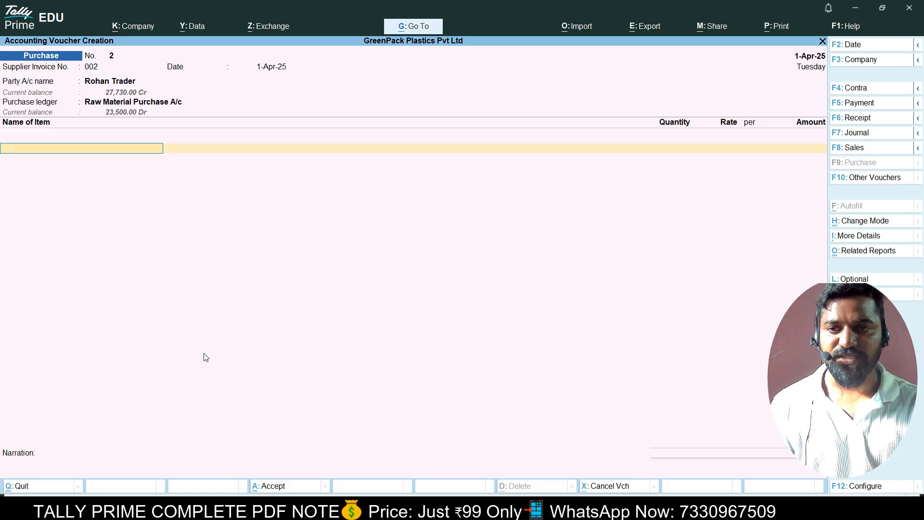
Add Outer Packing as the item: 10 nos at 18 each.
key(Down)
key(Down)
key(Down)
key(Down)
key(Down)
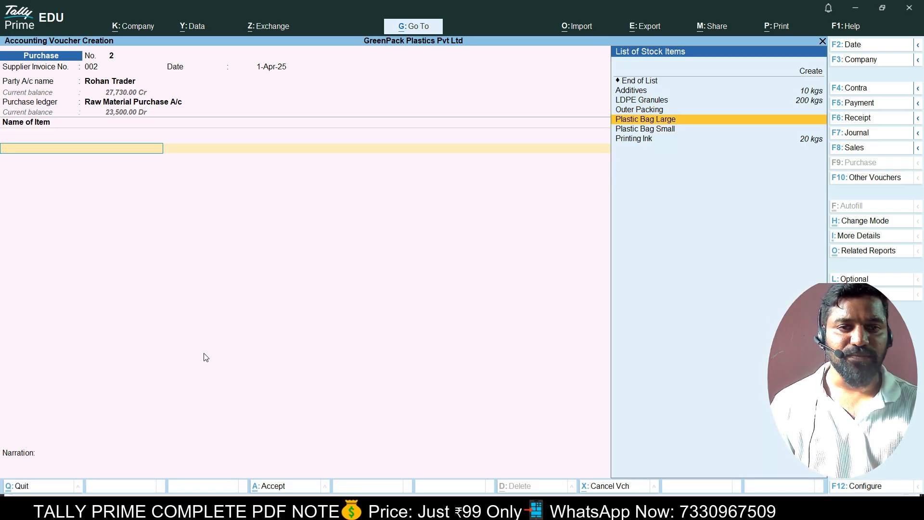
key(Up)
key(Up)
key(Up)
key(Down)
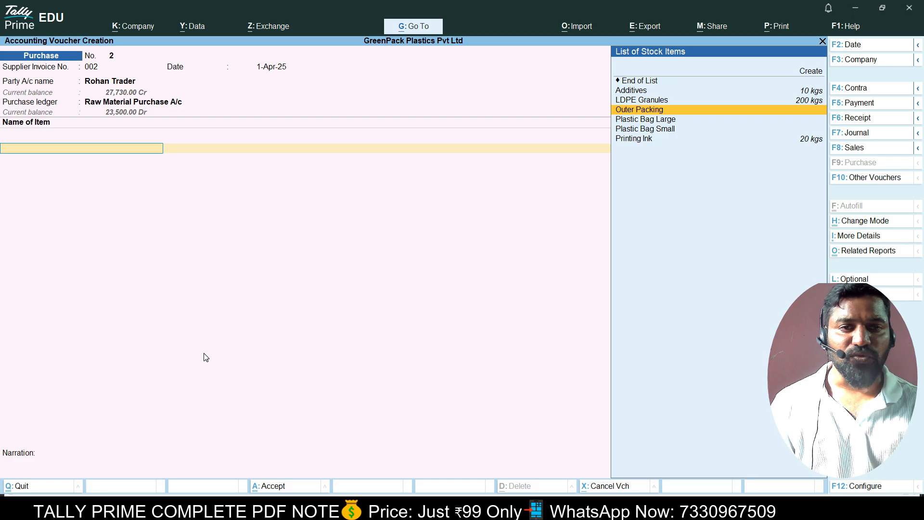
key(Return)
text(10)
key(Return)
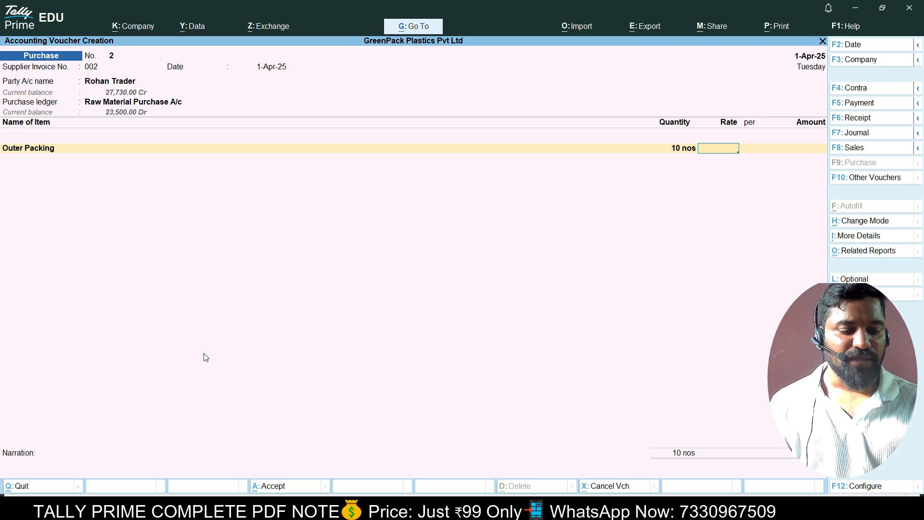
text(18)
key(Return)
key(Return)
key(Return)
key(Return)
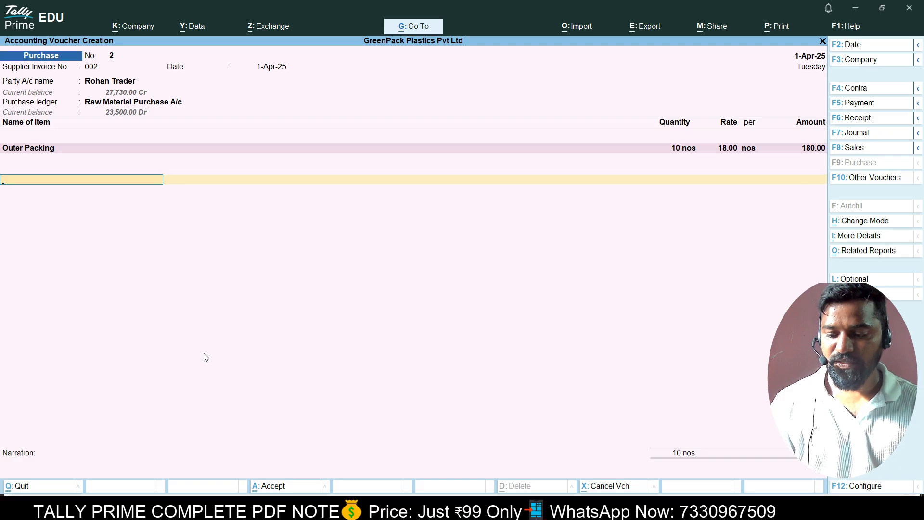
Add Input CGST and Input SGST, set New Ref bill 002 for 212.40, and save.
text(C)
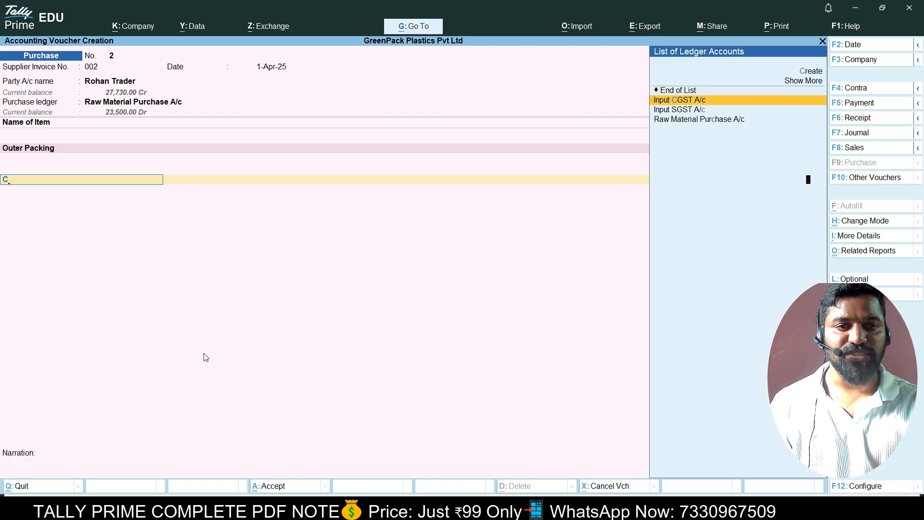
key(Return)
key(Down)
key(Down)
key(Down)
key(Down)
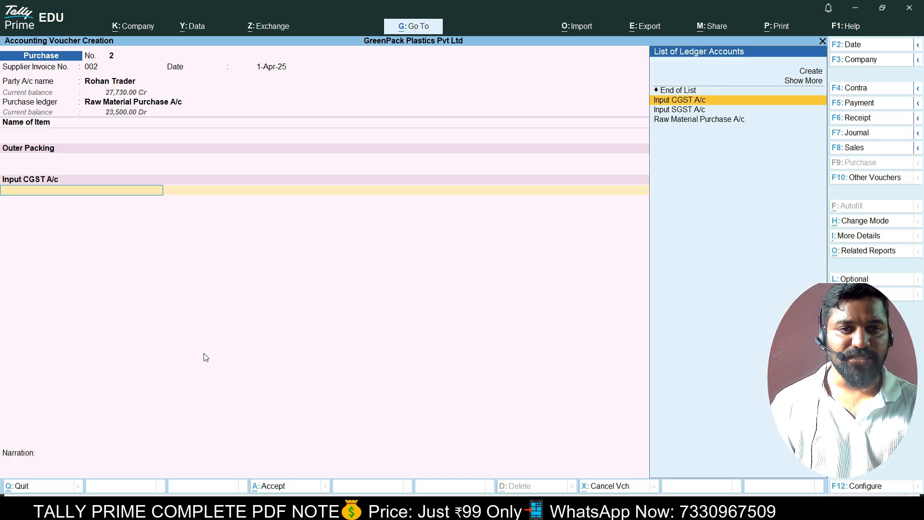
key(Down)
key(Return)
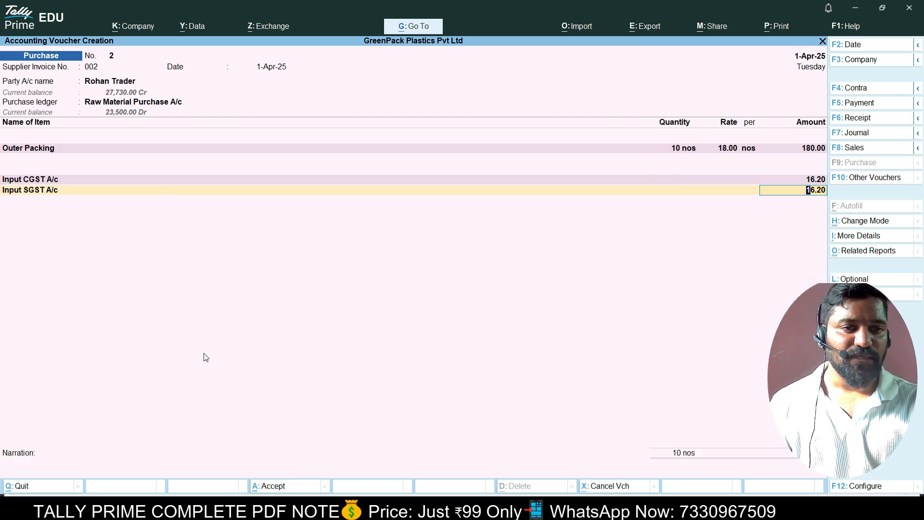
key(Return)
key(Return)
key(Return)
key(Return)
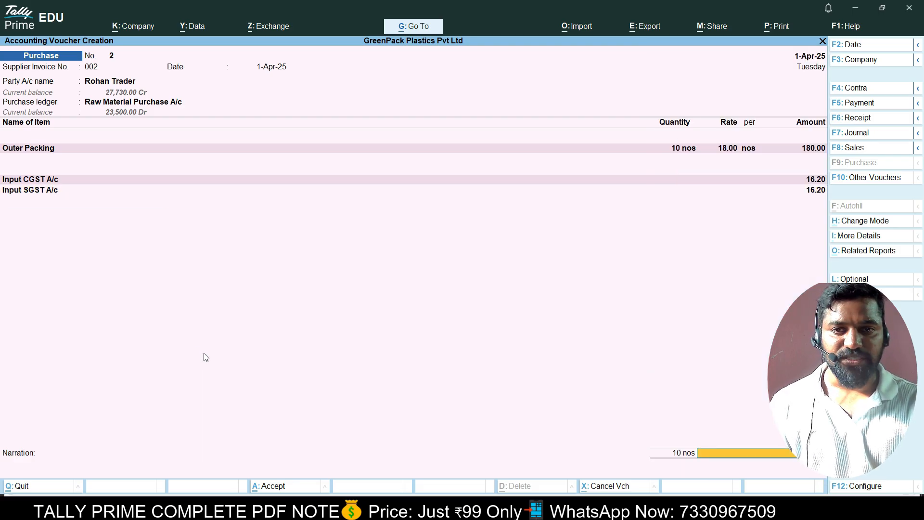
key(Return)
key(Return)
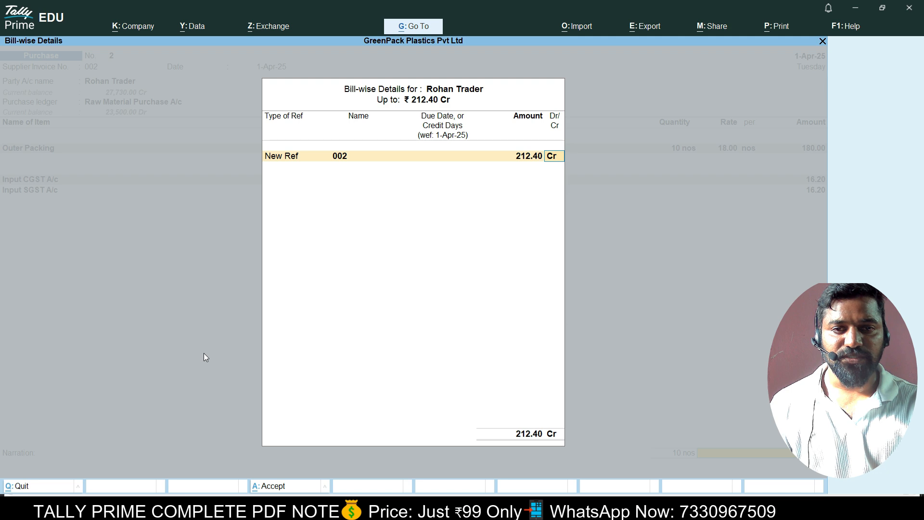
key(Return)
key(Return)
key(Return)
key(Return)
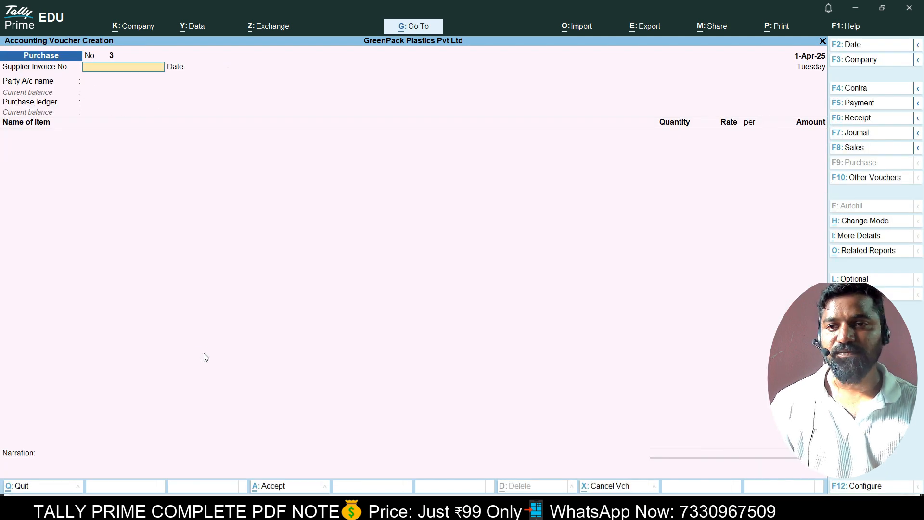
Preview purchase voucher No. 2 as a zoomed invoice (₹212.40), then quit to Gateway of Tally.
key(Page_Up)
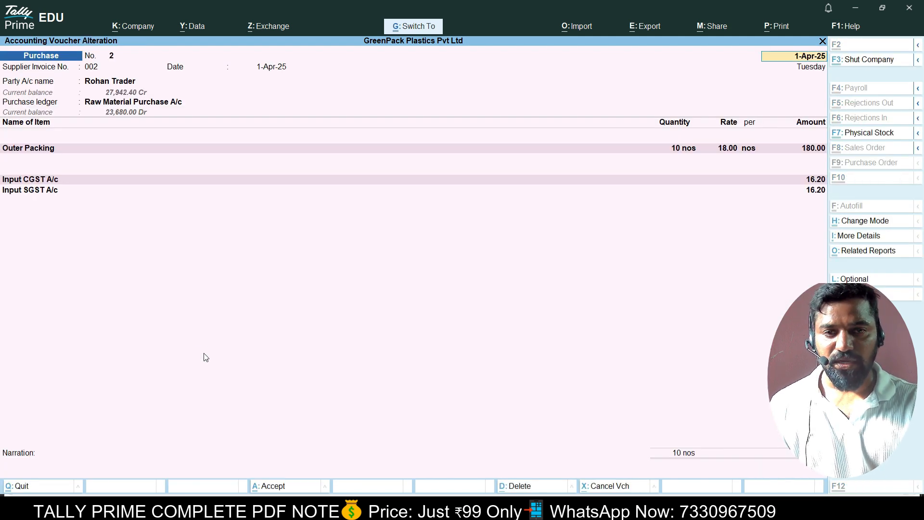
key(alt+p)
key(i)
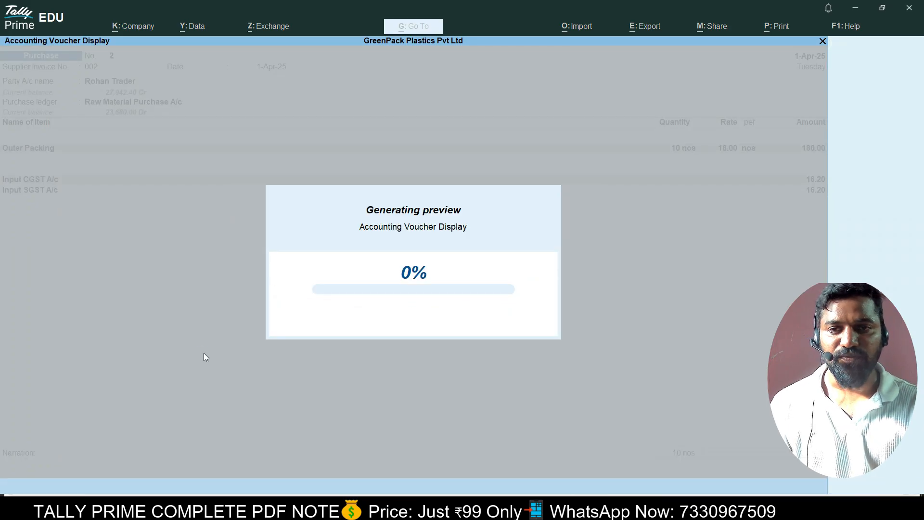
key(z)
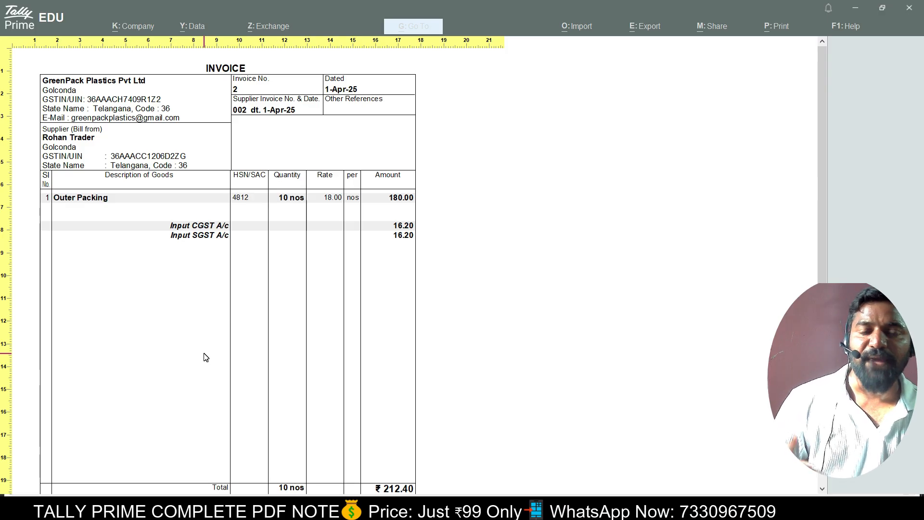
key(Escape)
key(Escape)
key(Escape)
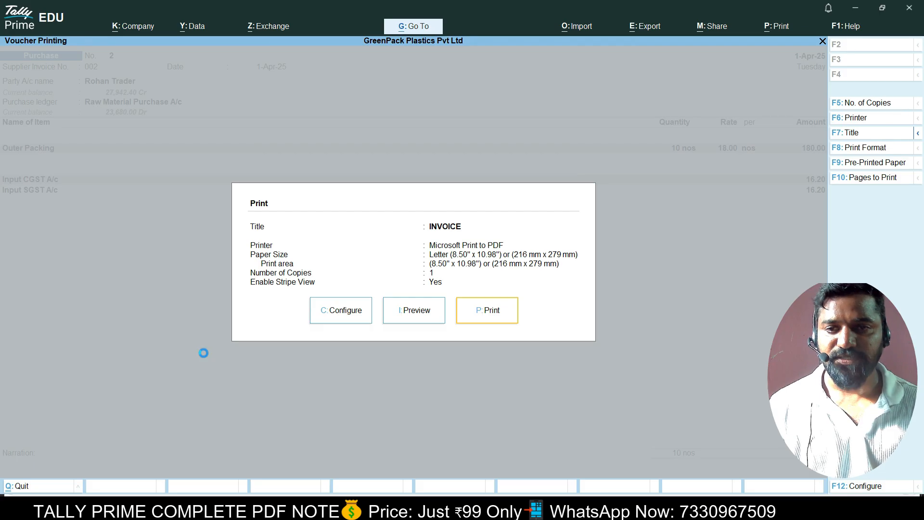
key(Escape)
key(Escape)
key(Return)
key(Down)
key(Down)
key(Down)
key(Down)
key(Down)
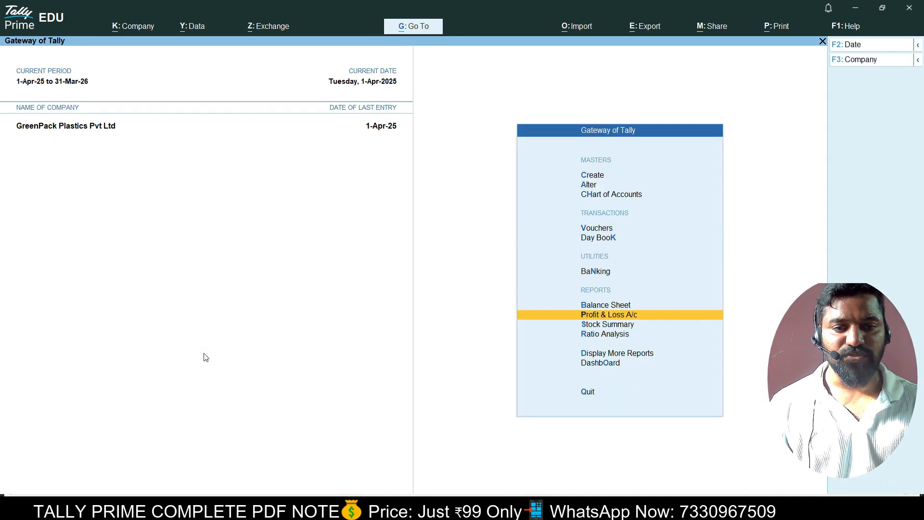
key(Return)
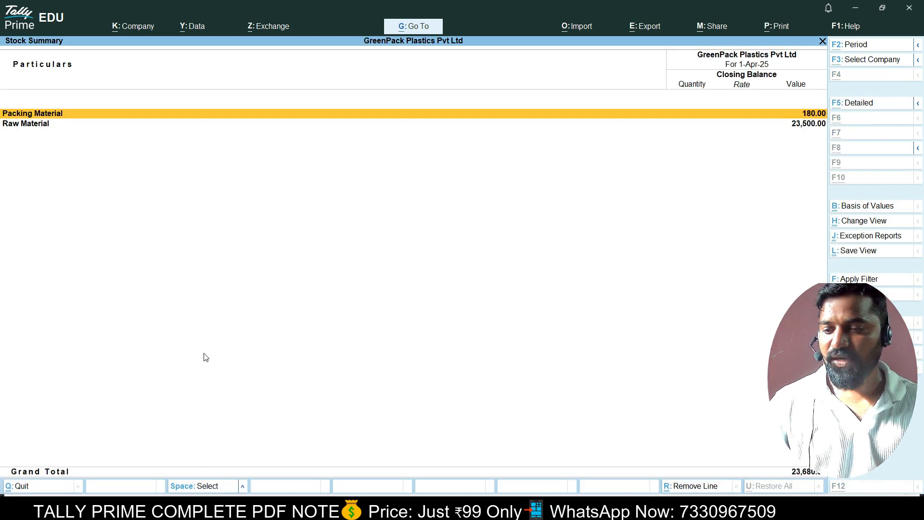
key(alt+F5)
key(Down)
key(Up)
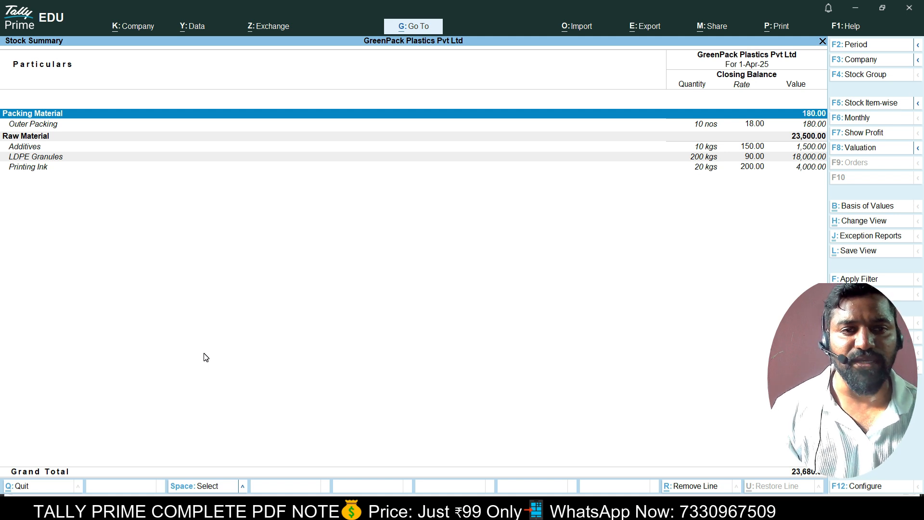
key(Down)
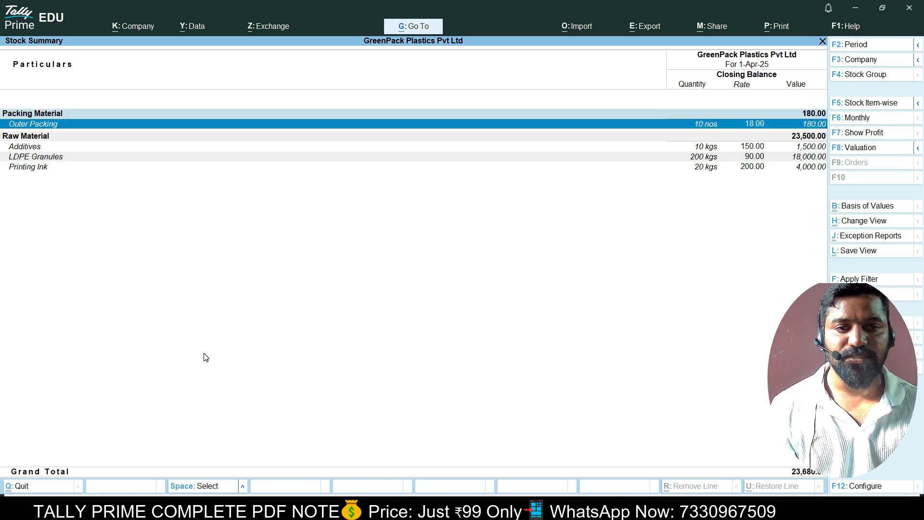
key(Down)
key(space)
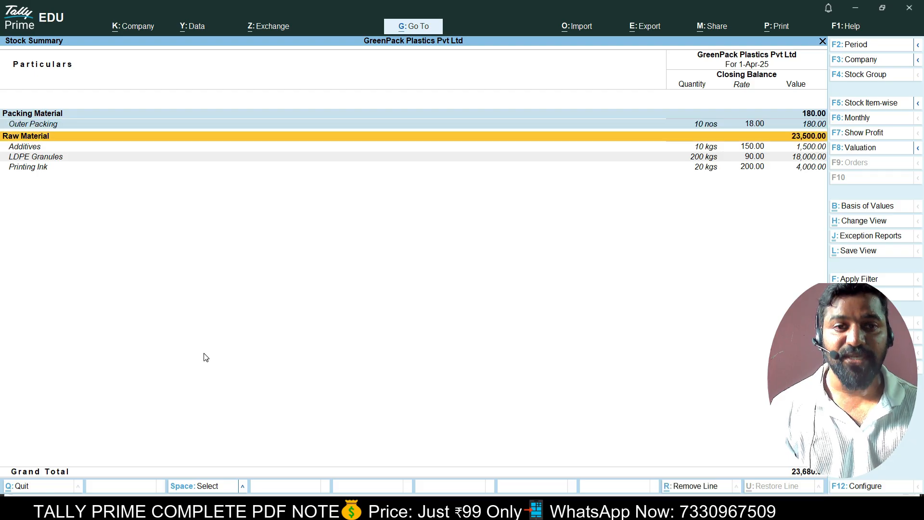
key(Up)
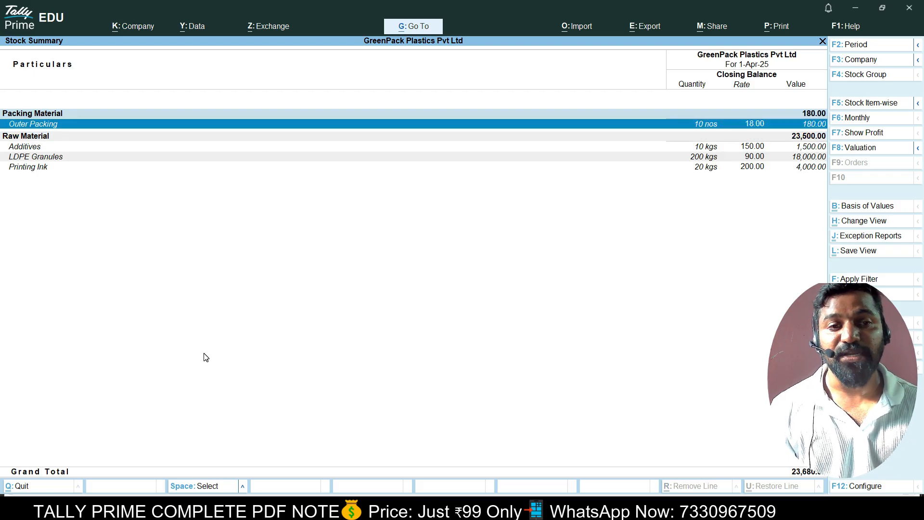
key(Down)
key(Down)
key(Up)
key(space)
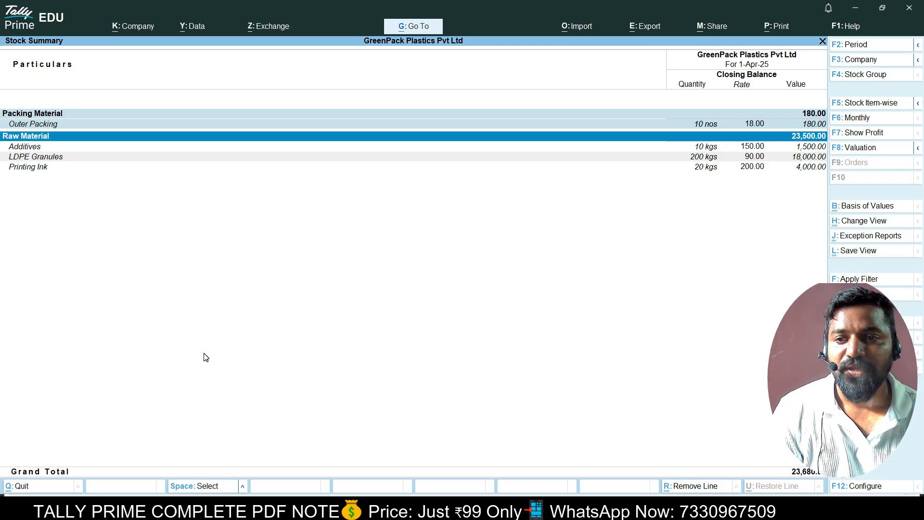
key(space)
key(Down)
key(Down)
key(Up)
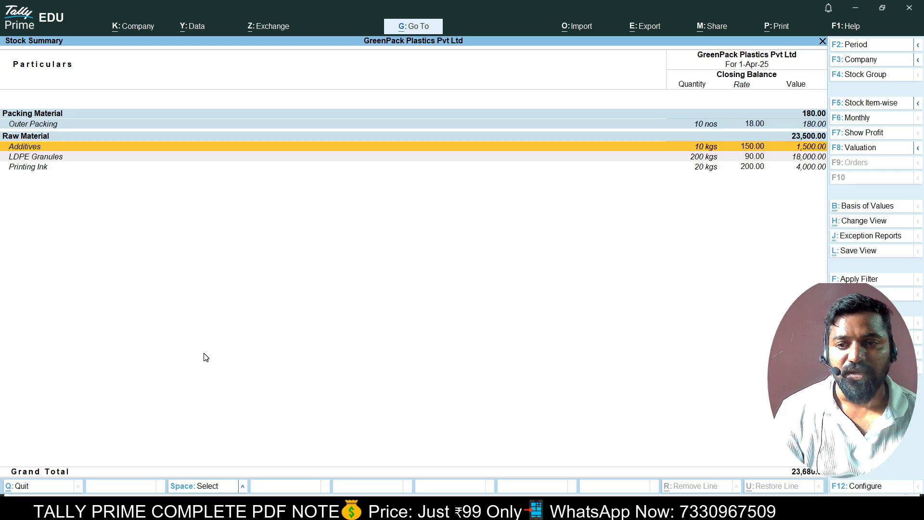
key(Down)
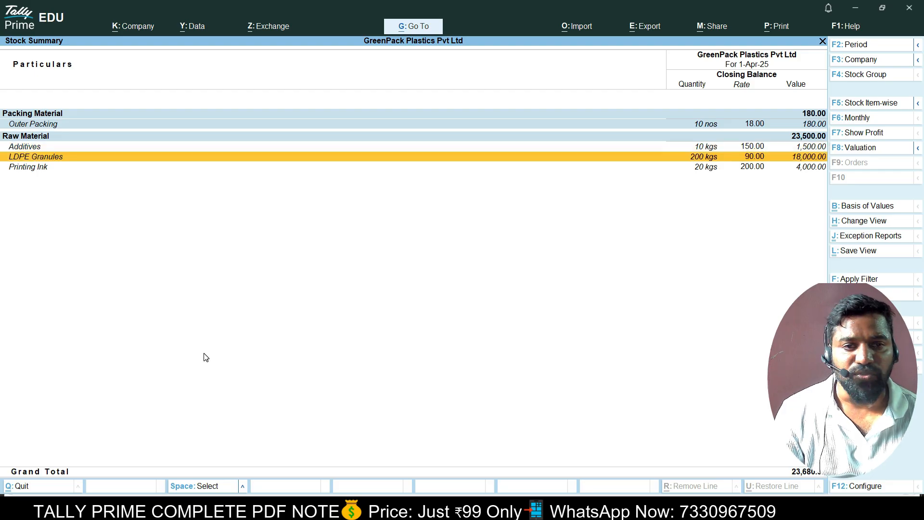
key(Down)
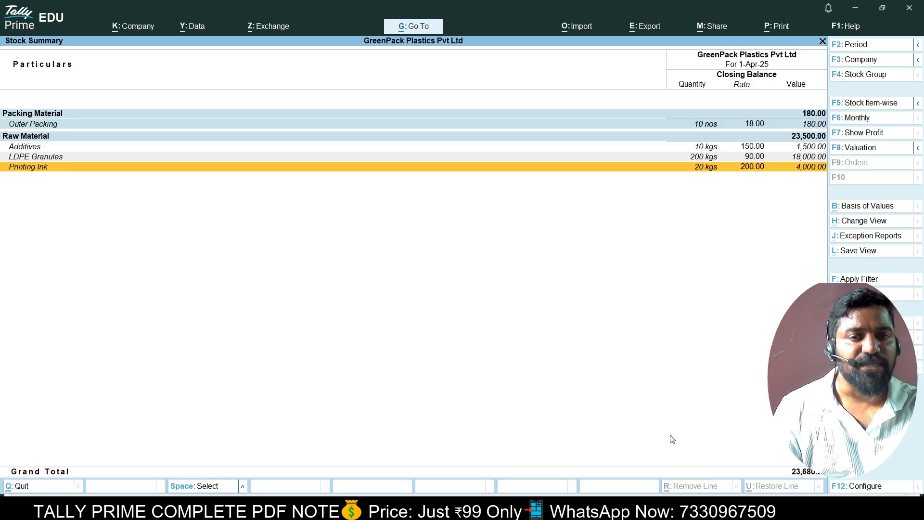
key(Escape)
key(Escape)
key(Escape)
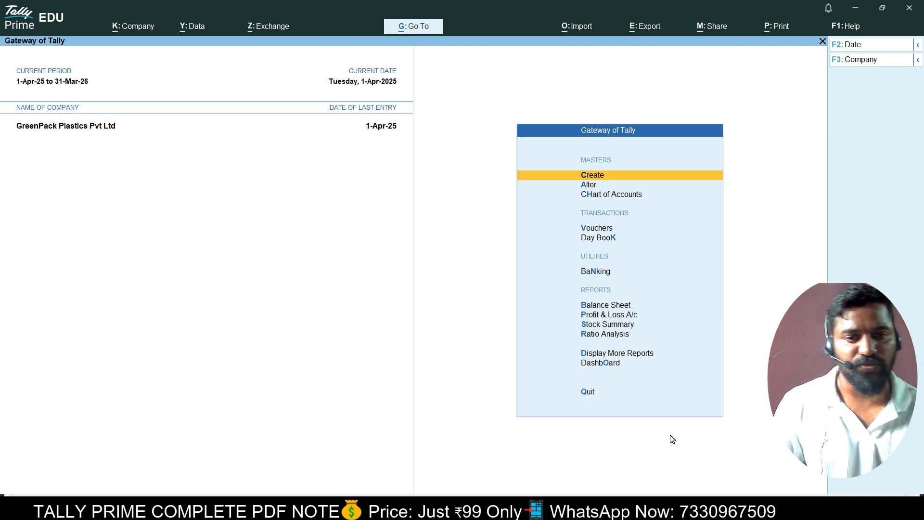
Start creating a new voucher type named Manufacture.
key(Down)
key(Up)
key(Return)
key(Down)
key(Down)
key(Down)
key(Return)
text(Manu)
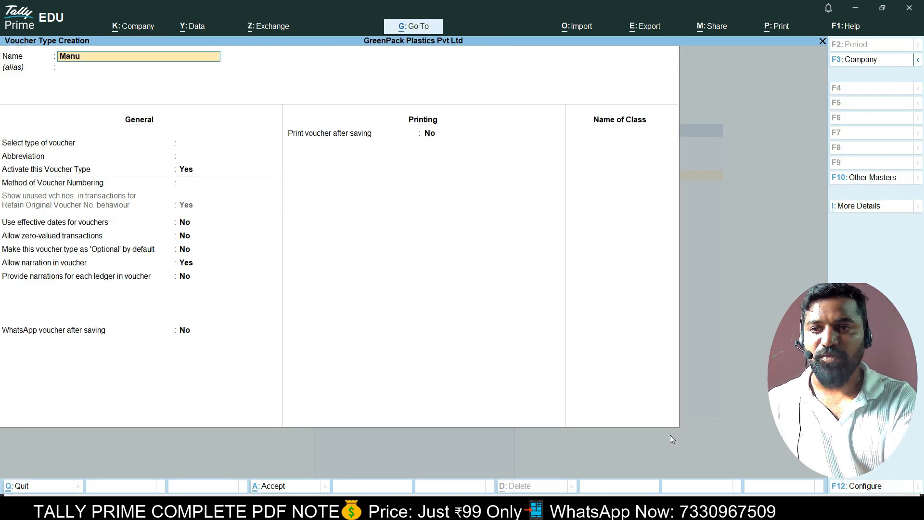
text(facture)
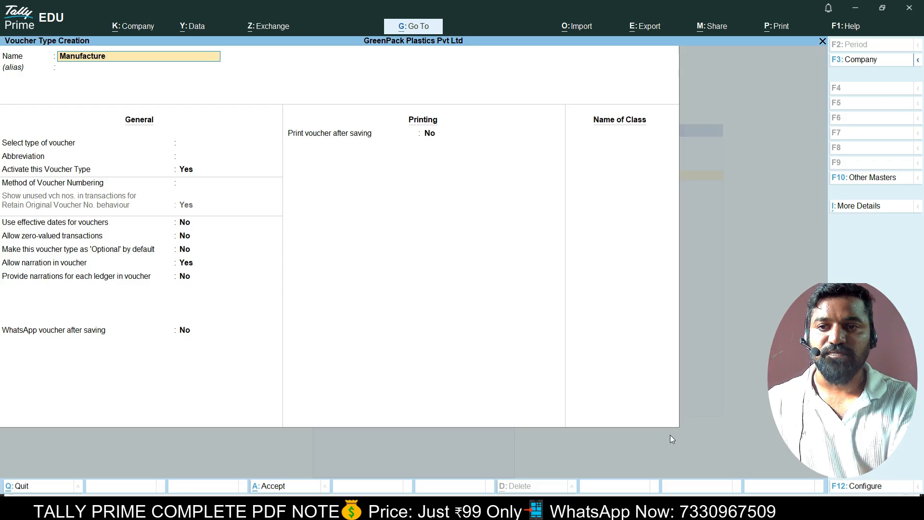
key(Return)
Base it on Stock Journal, set Use as a Manufacturing Journal to Yes, and save.
text(St)
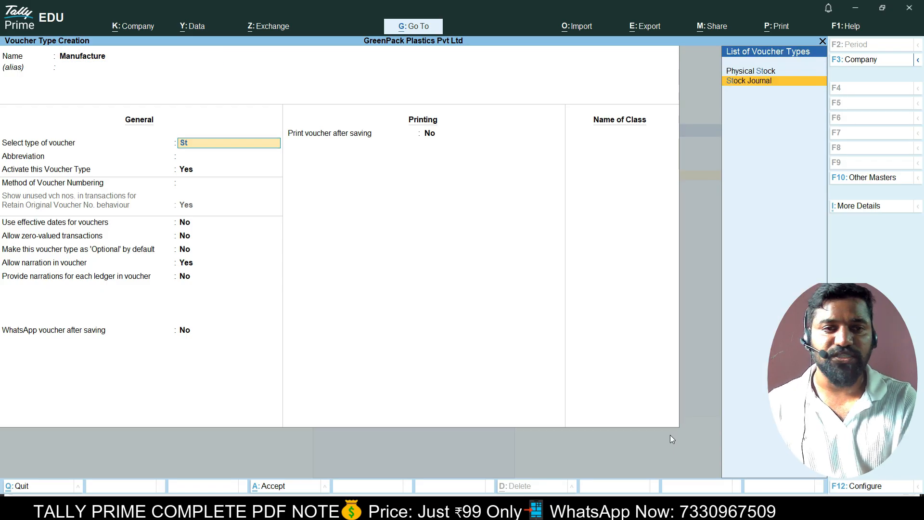
key(Return)
key(Return)
key(Return)
key(Return)
key(Return)
key(Return)
key(Return)
key(Return)
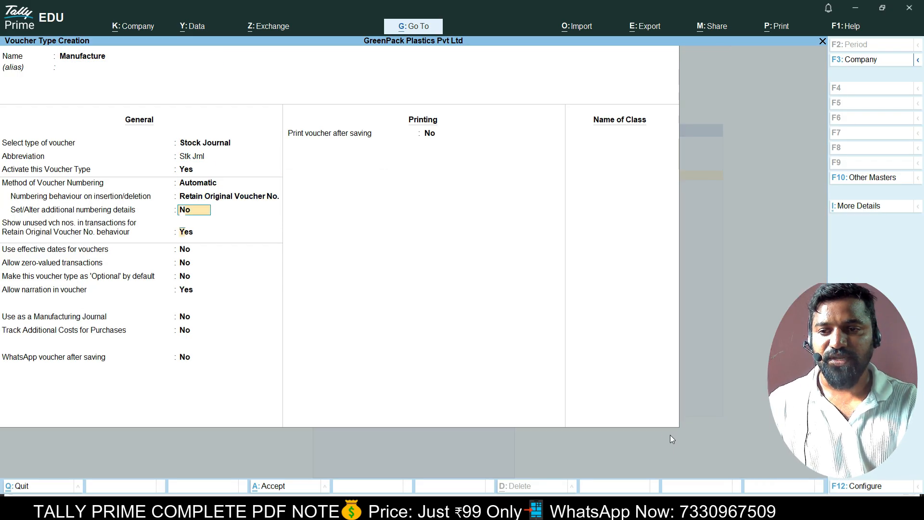
key(Return)
key(Return)
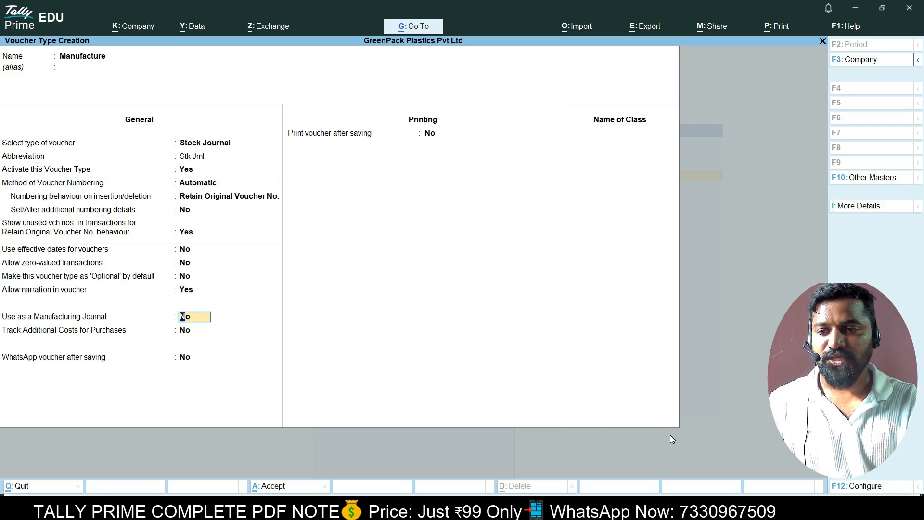
text(y)
key(Return)
key(Return)
key(Return)
key(Return)
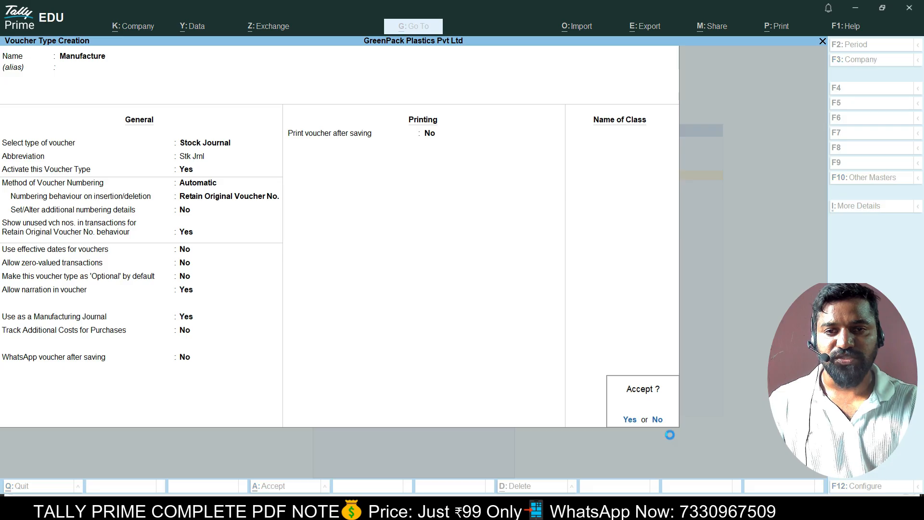
key(Return)
key(Escape)
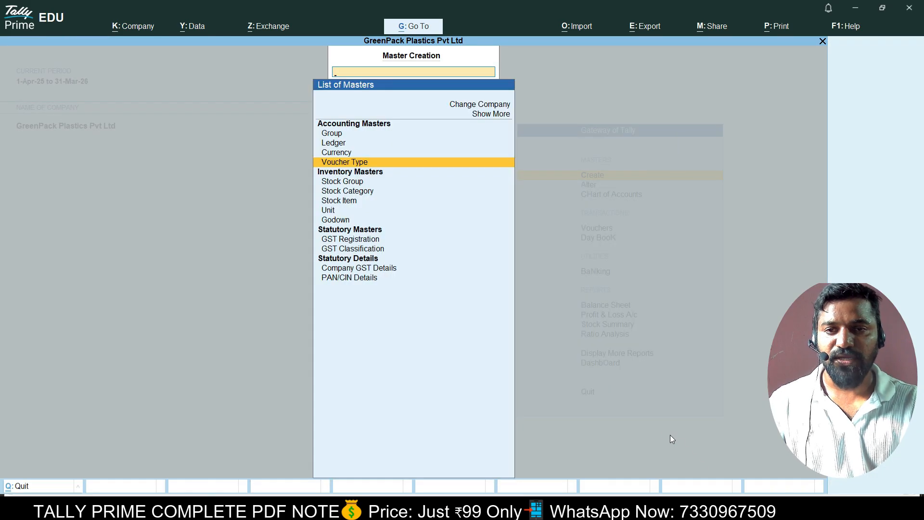
key(Escape)
key(Down)
key(Down)
key(Down)
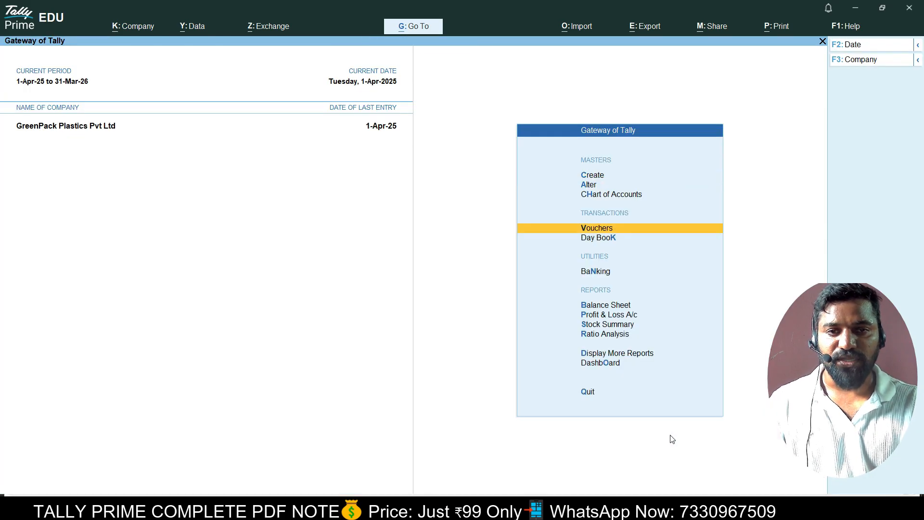
Switch voucher entry to the Manufacture voucher type.
key(Return)
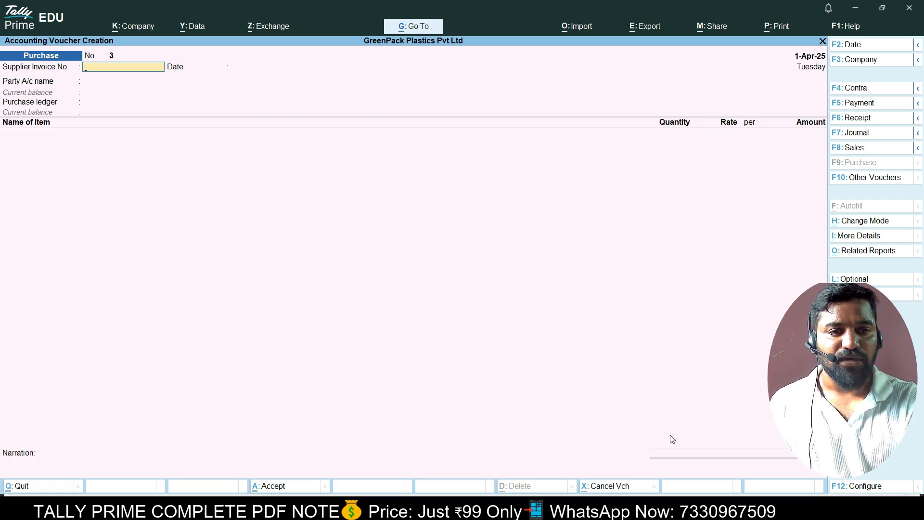
key(alt+F7)
key(F10)
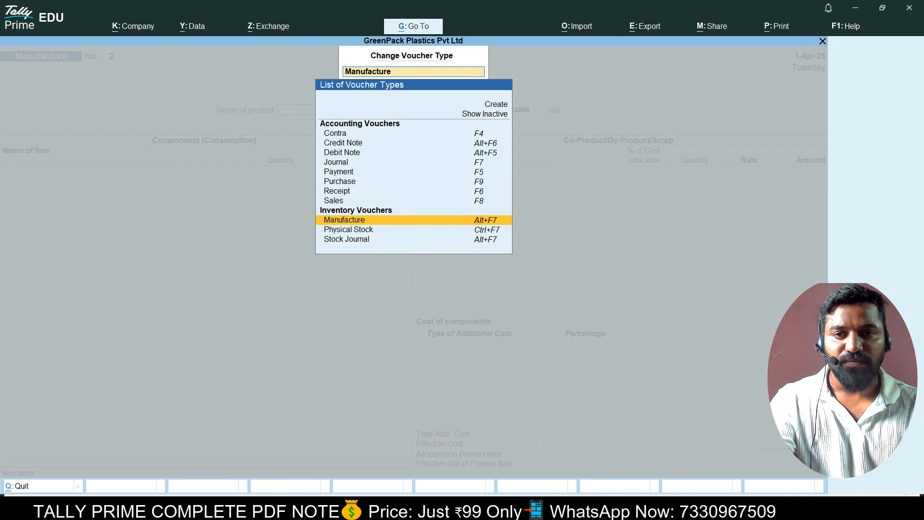
key(Return)
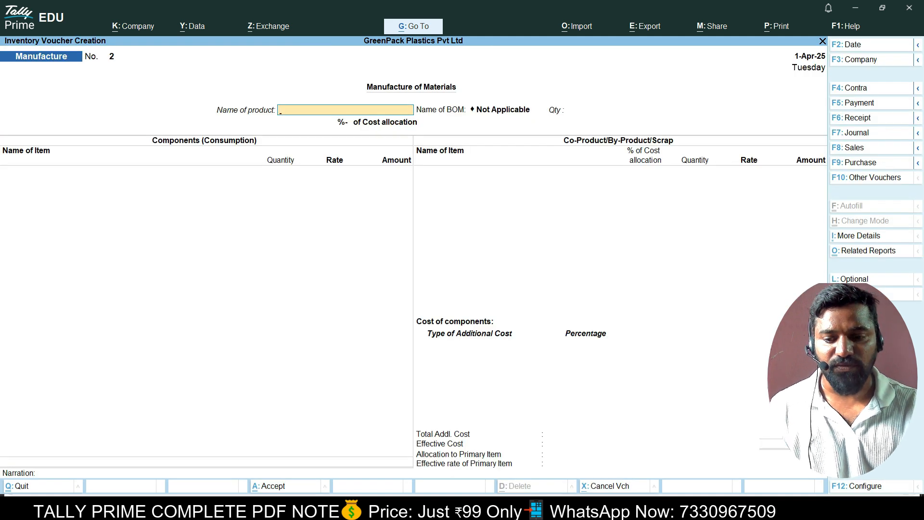
Set 1,000 Plastic Bag Large as the product and accept its LDPE Granules, Additives and Outer Packing components.
key(Down)
key(Down)
key(Down)
key(Down)
key(Down)
key(Up)
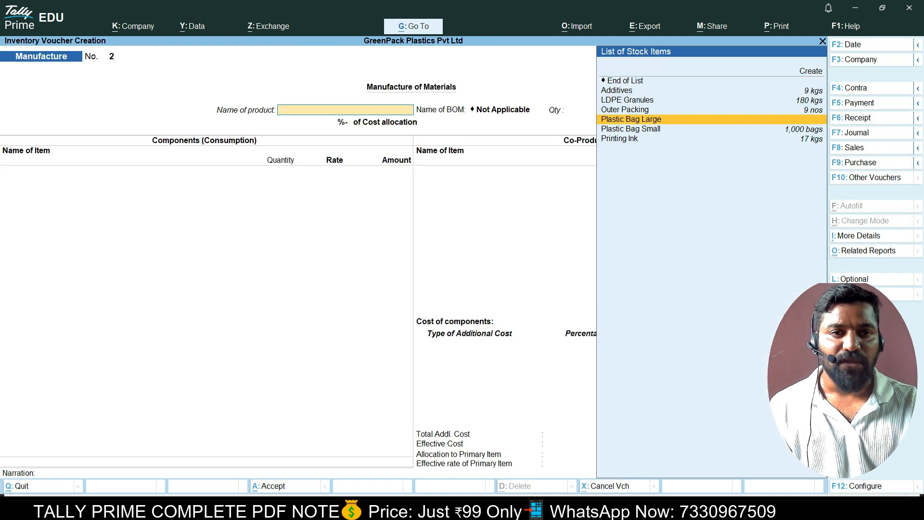
key(Return)
text(1000)
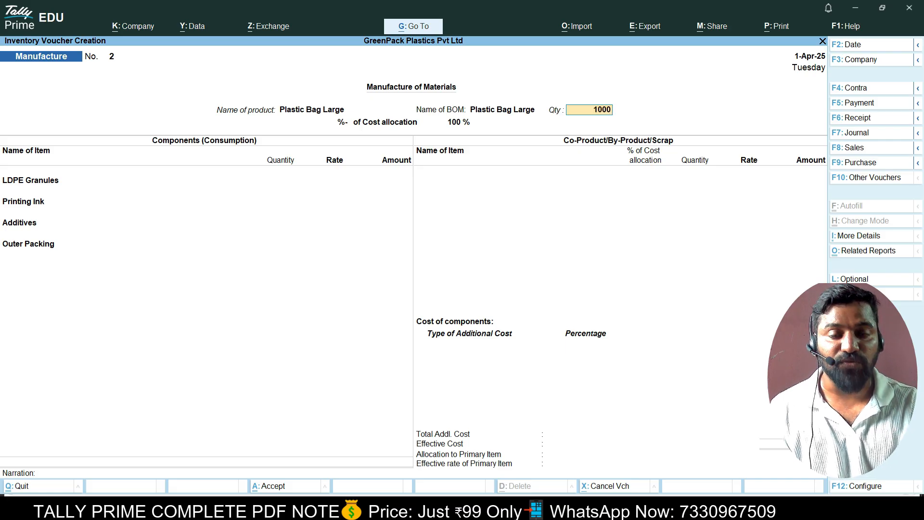
key(Return)
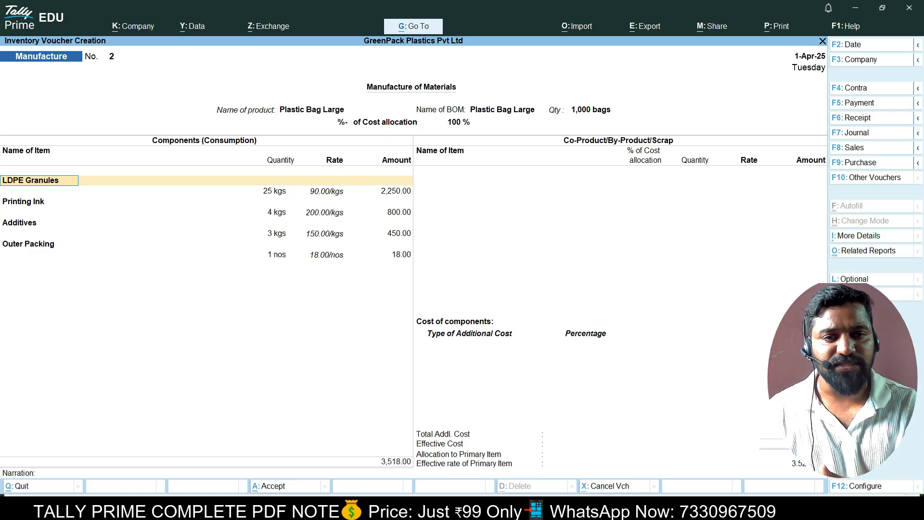
key(Return)
key(Return)
key(Return)
key(Return)
key(Return)
key(Return)
key(Return)
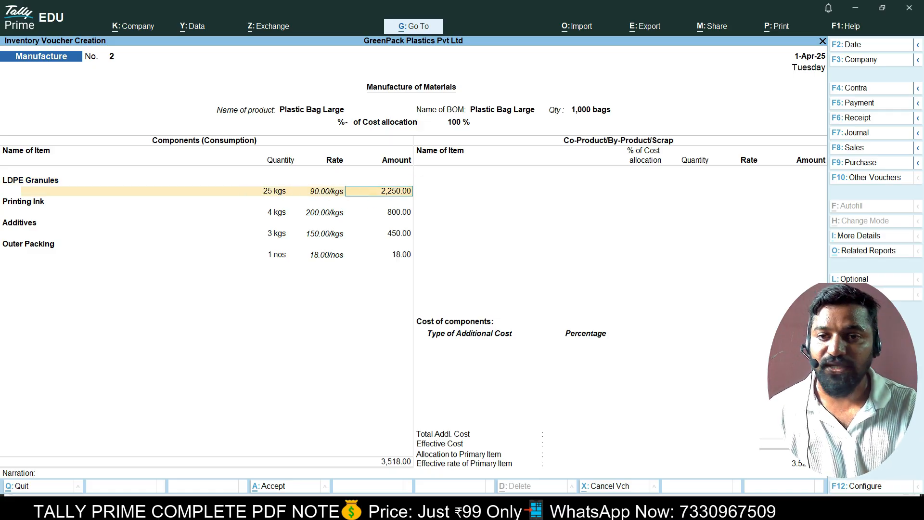
key(Return)
key(Return)
key(Return)
key(Return)
key(Return)
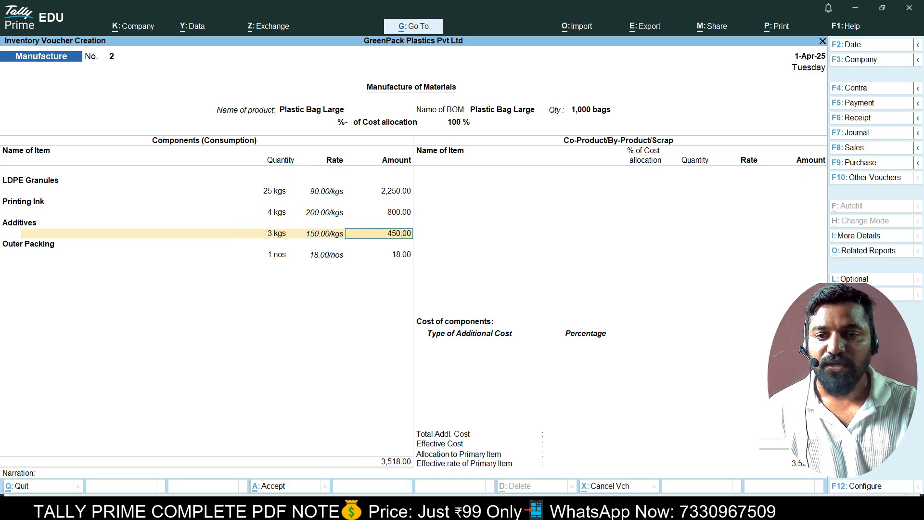
key(Return)
key(Return)
key(Return)
key(Return)
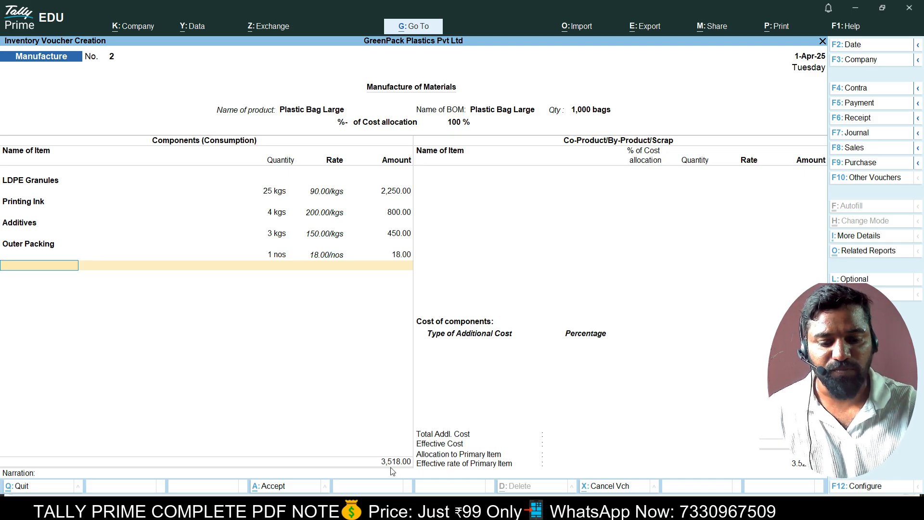
key(Return)
key(Return)
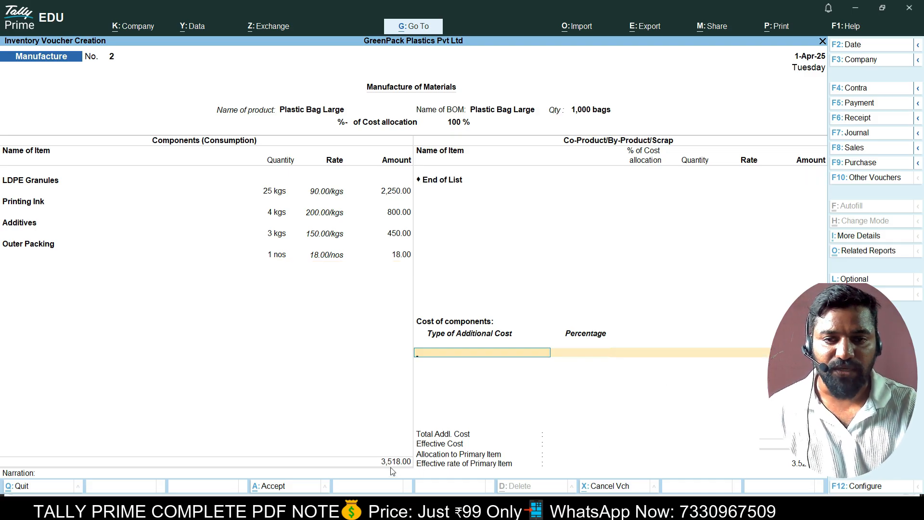
Add Electricity Charges at 10% and Machine Maintanance as additional costs.
key(Down)
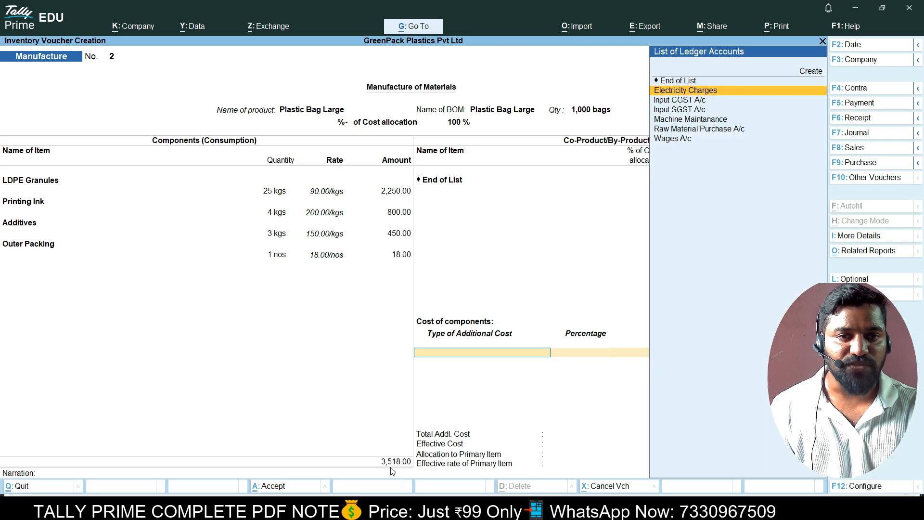
key(Return)
text(10)
key(Return)
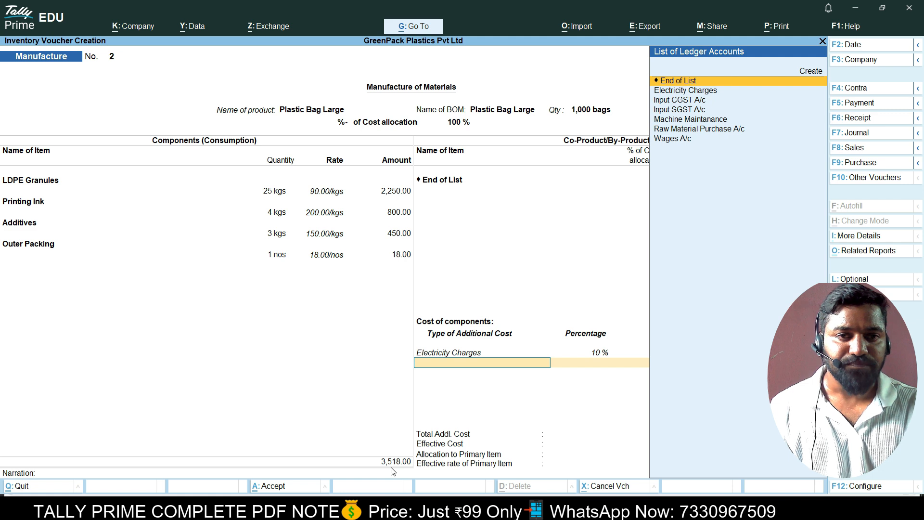
key(Down)
key(Down)
key(Down)
key(Down)
key(Return)
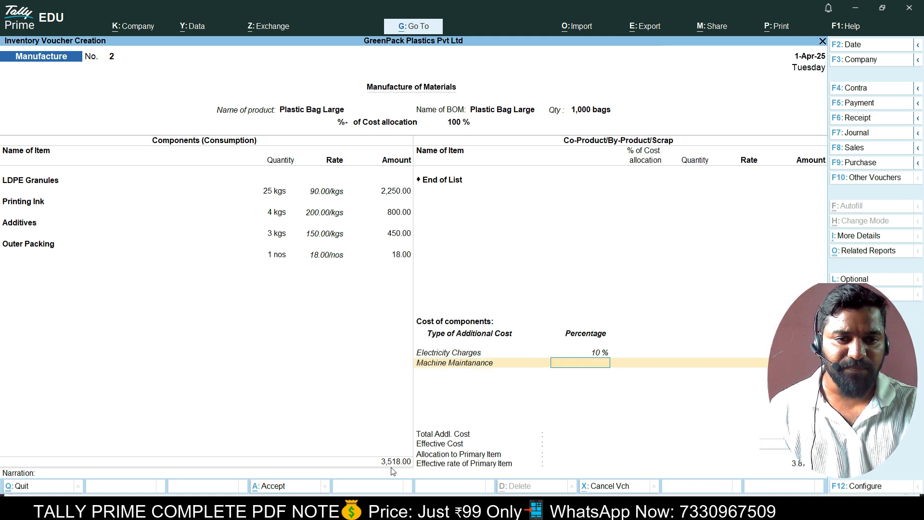
key(Return)
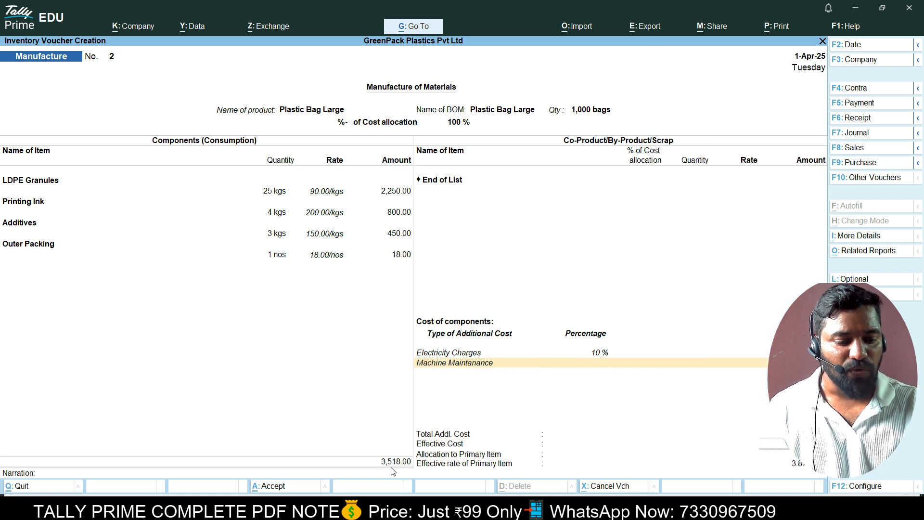
key(Return)
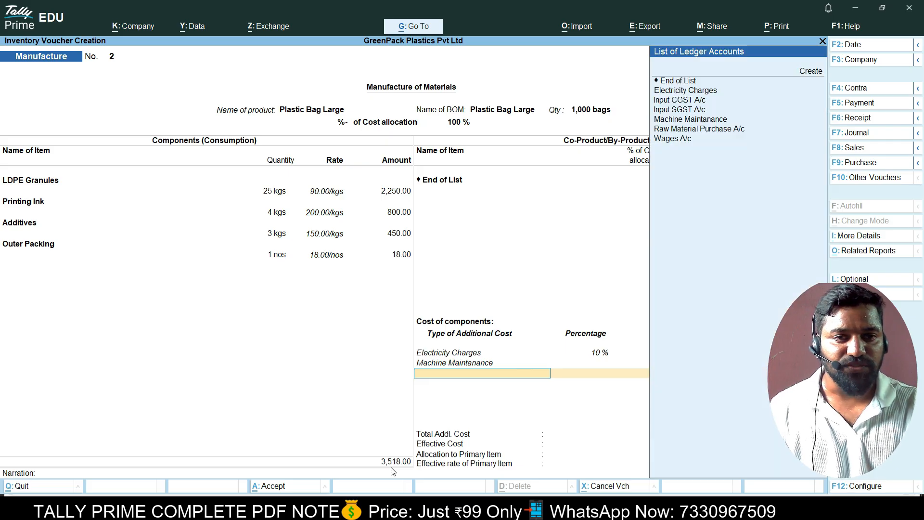
Add Wages A/c as another cost and save manufacture voucher No. 2.
key(Down)
key(Down)
key(Down)
key(Up)
key(Up)
key(Down)
key(Down)
key(Down)
key(Down)
key(Down)
key(Return)
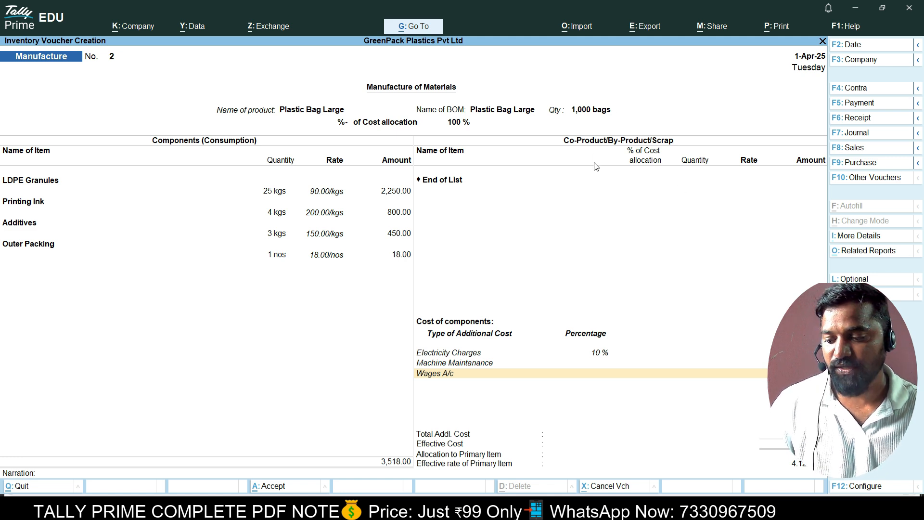
key(ctrl+a)
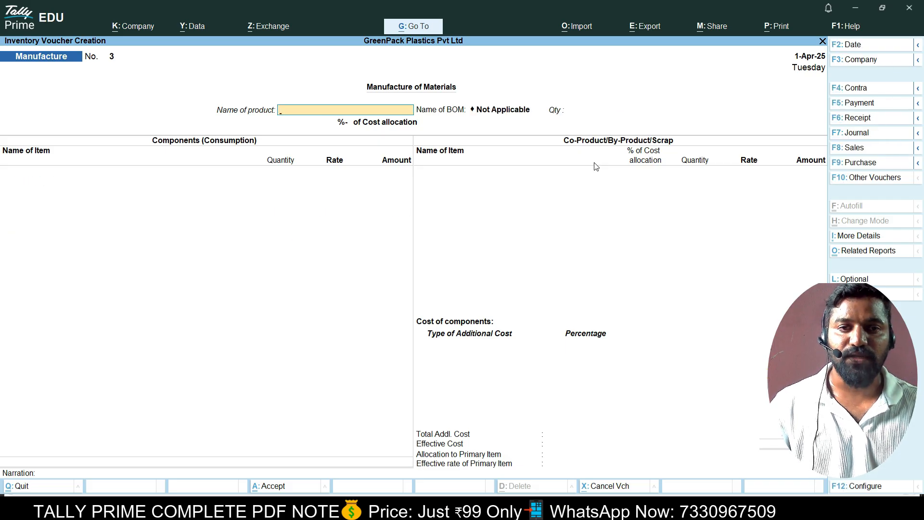
Quit the blank manufacture voucher and open the Stock Summary report.
key(Escape)
key(Return)
key(Down)
key(Down)
key(Down)
key(Down)
key(Down)
key(Down)
key(Up)
key(Return)
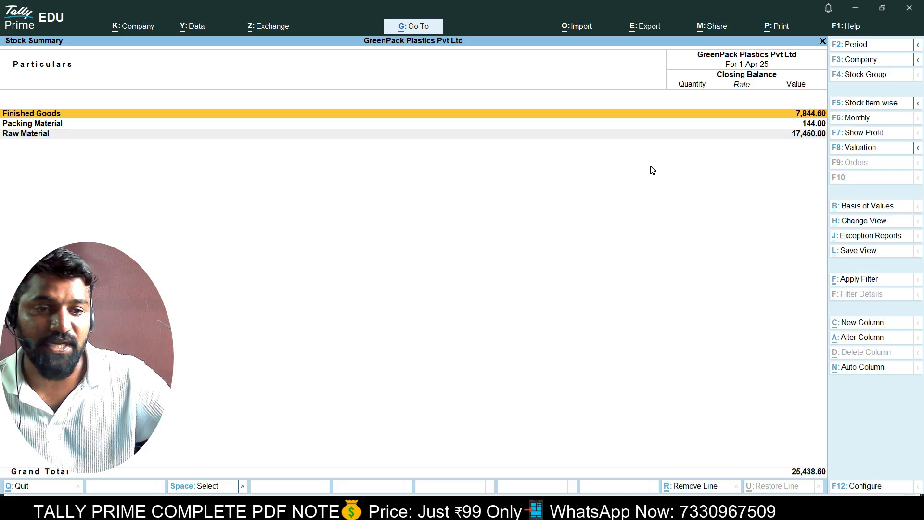
Show the detailed item view, mark Plastic Bag Large and Small rows, review raw materials, and close.
key(alt+F5)
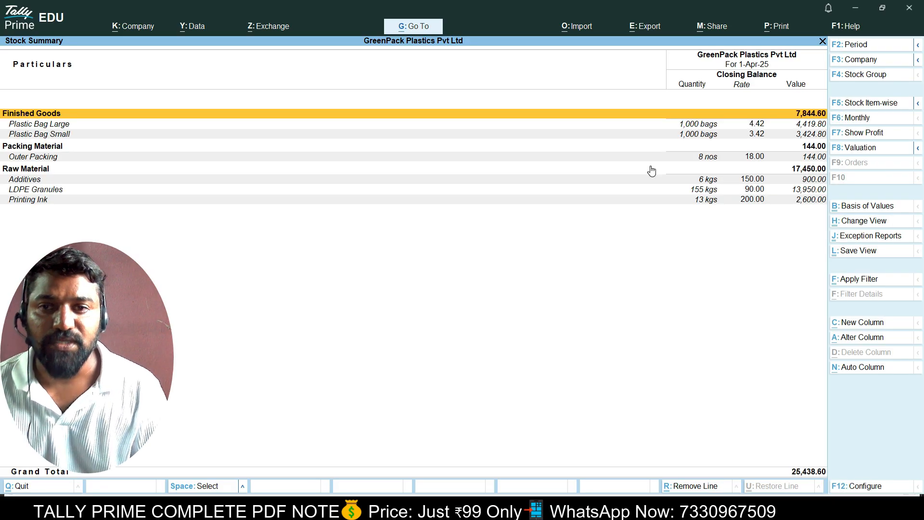
key(Down)
key(space)
key(Down)
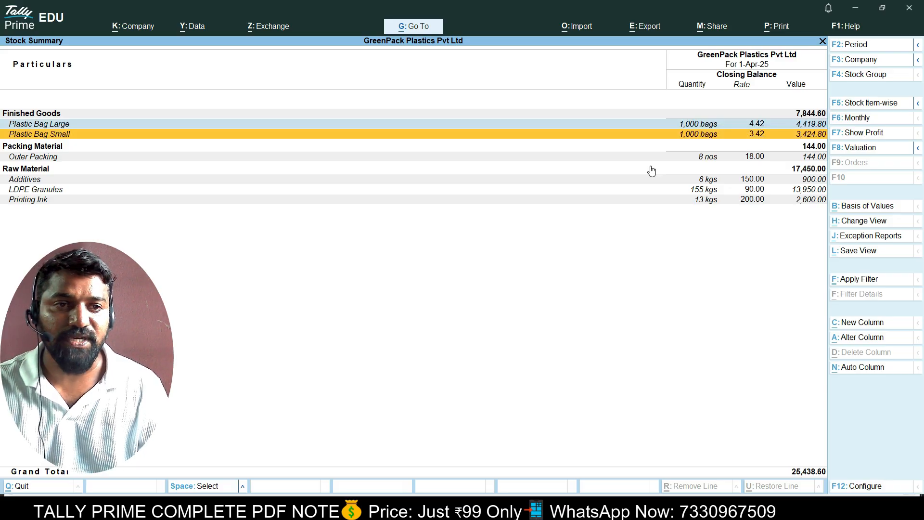
key(space)
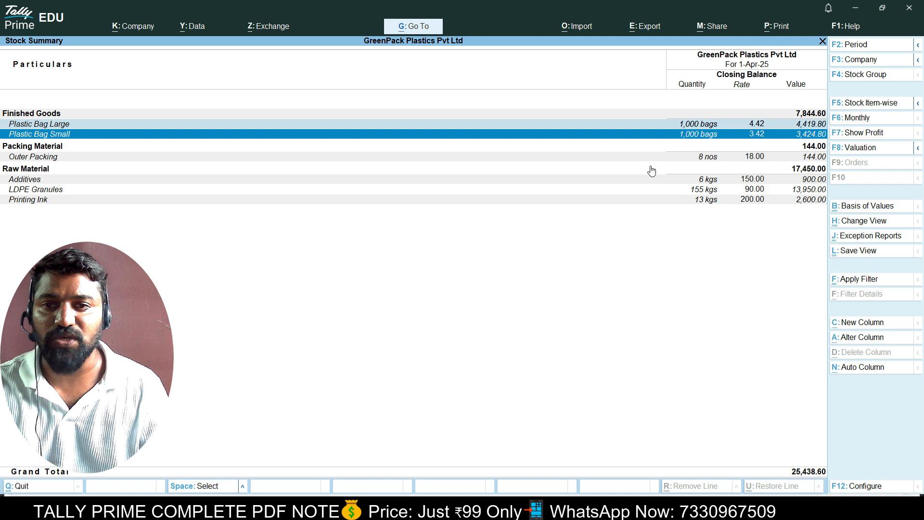
key(Down)
key(Down)
key(Down)
key(Down)
key(Down)
key(Down)
key(Up)
key(Up)
key(Up)
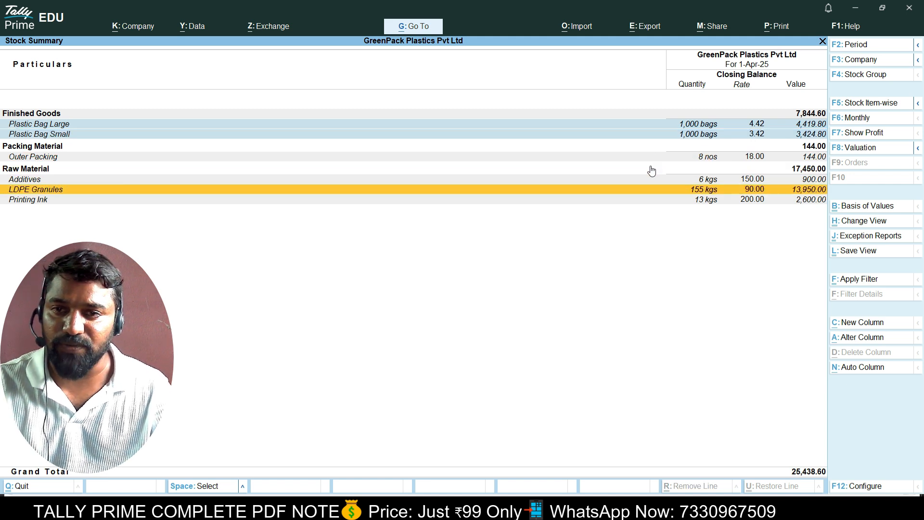
key(Up)
key(Escape)
key(Escape)
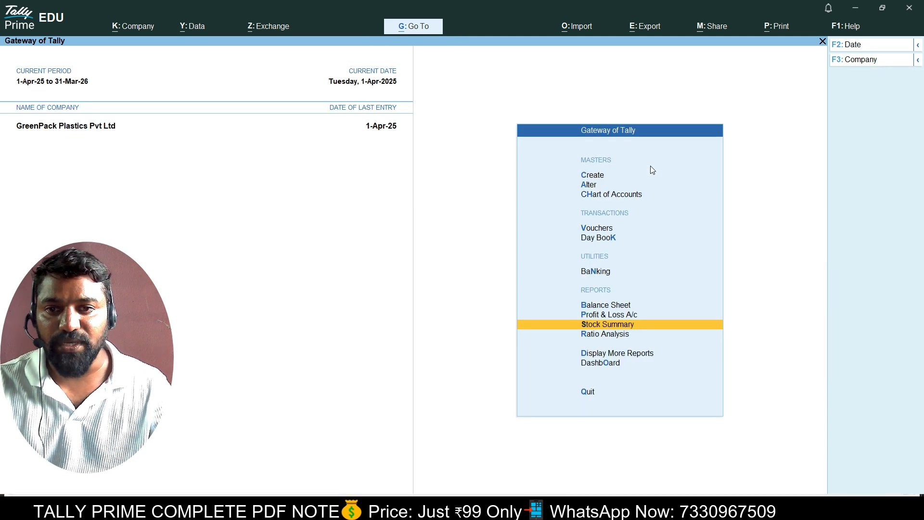
key(Return)
key(Escape)
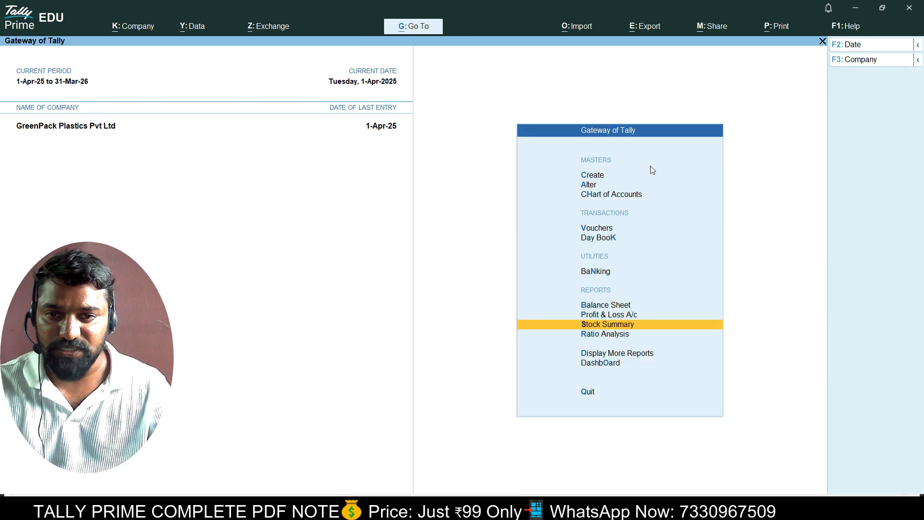
Begin a sales voucher and start creating a new party ledger.
key(Up)
key(Up)
key(Up)
key(Up)
key(Up)
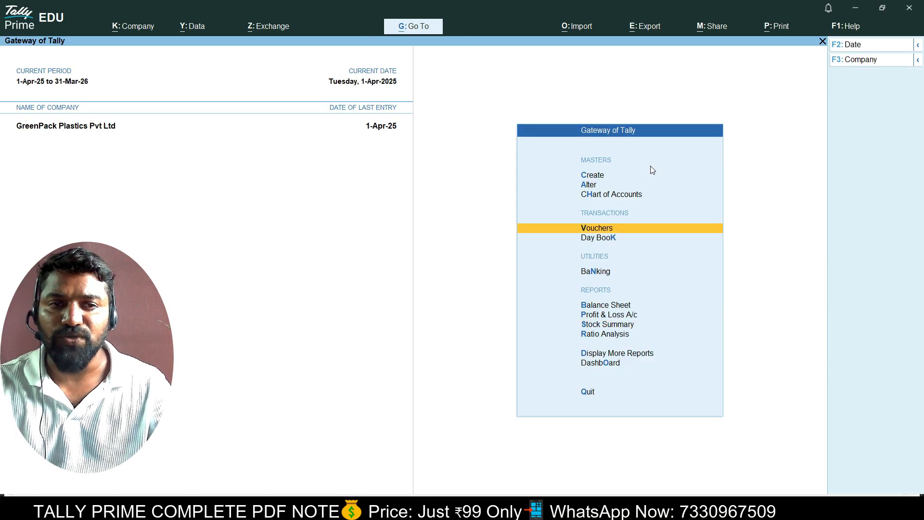
key(Return)
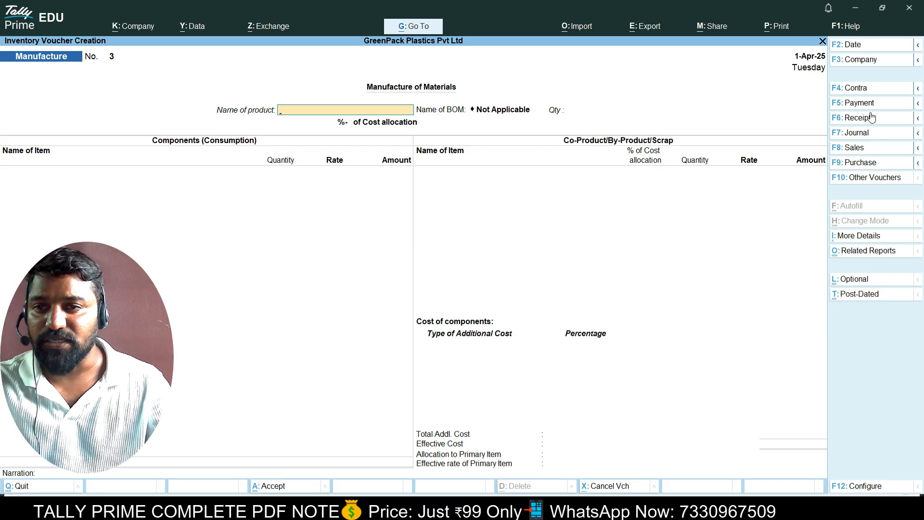
click(866, 148)
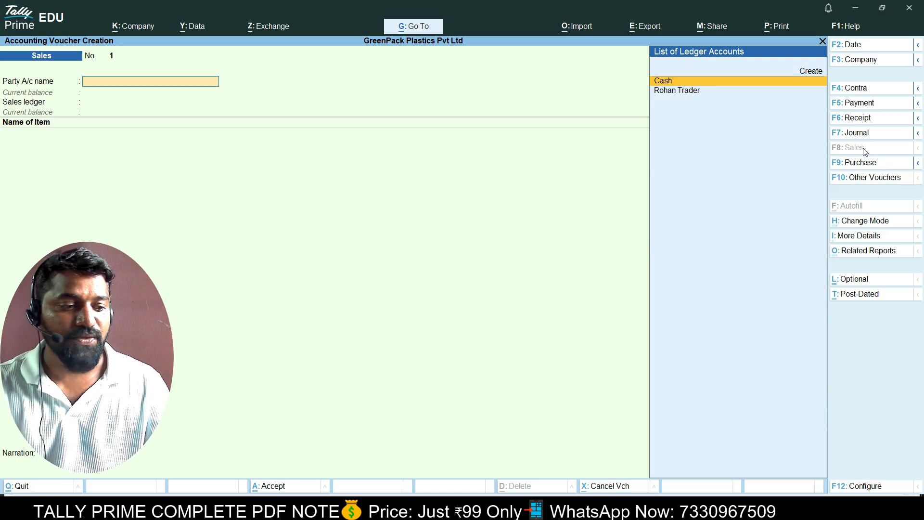
key(Up)
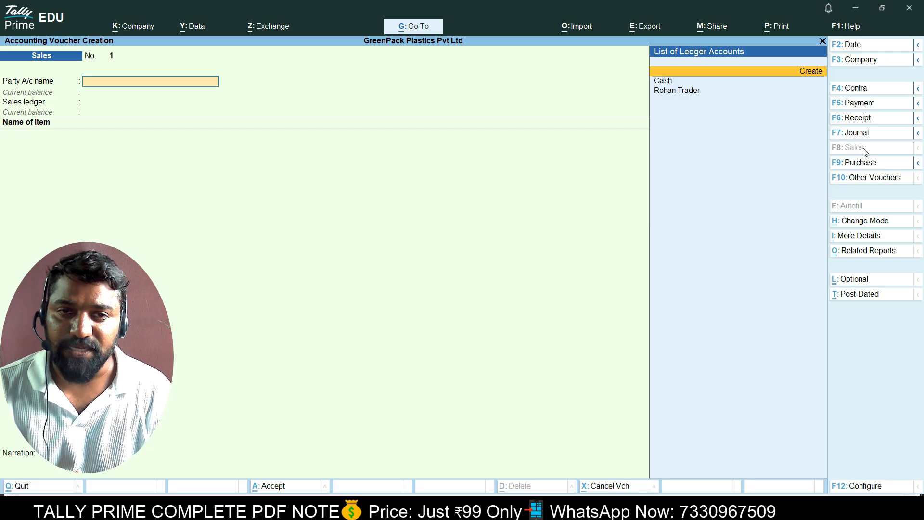
key(Return)
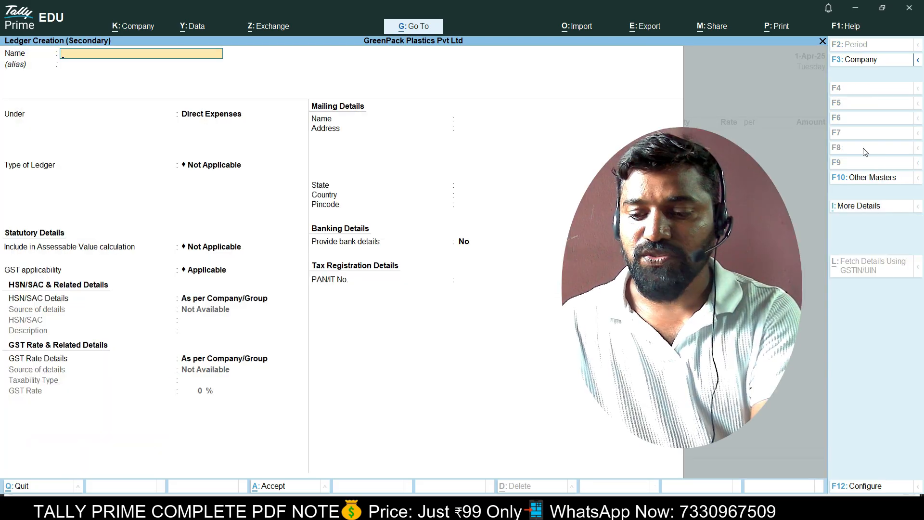
Create ledger 'Vihansh Traders' under Sundry Debtors and confirm its party details with Telangana supply.
text(Vihanb)
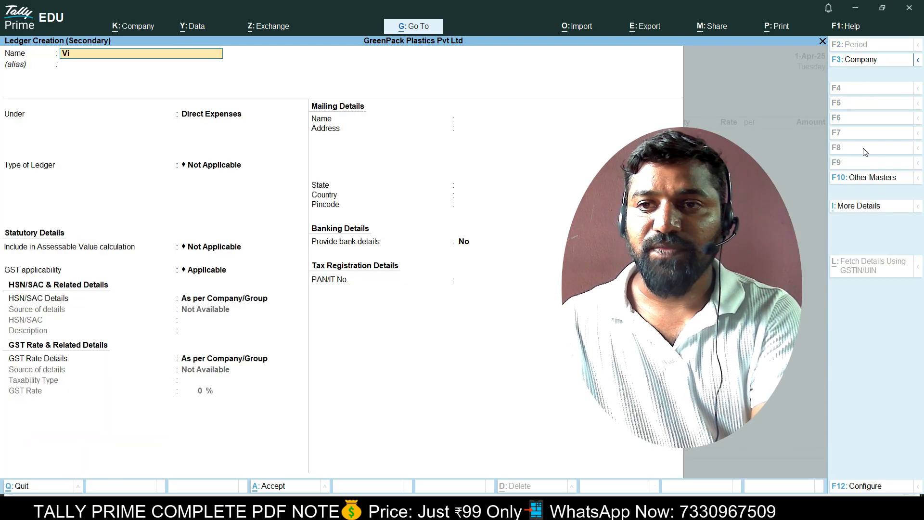
key(BackSpace)
text(sh Traders)
key(Return)
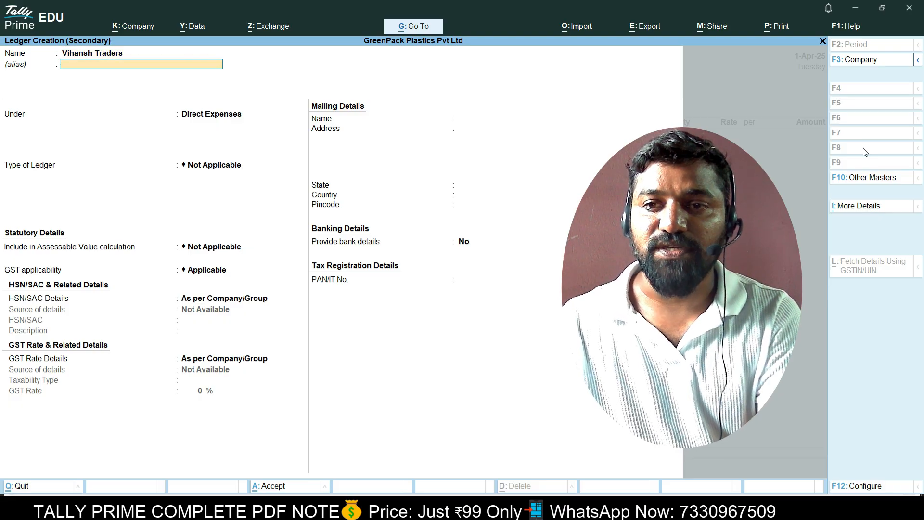
key(Return)
text(Sun)
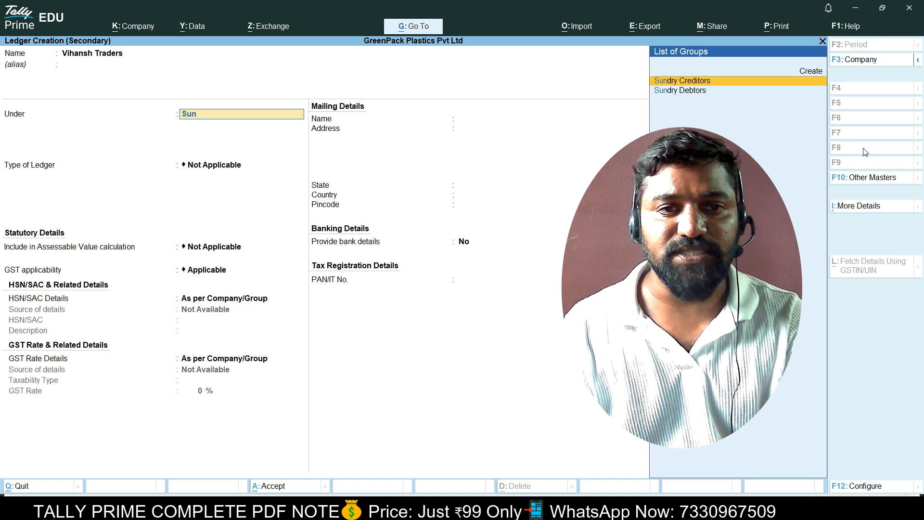
key(Down)
key(Return)
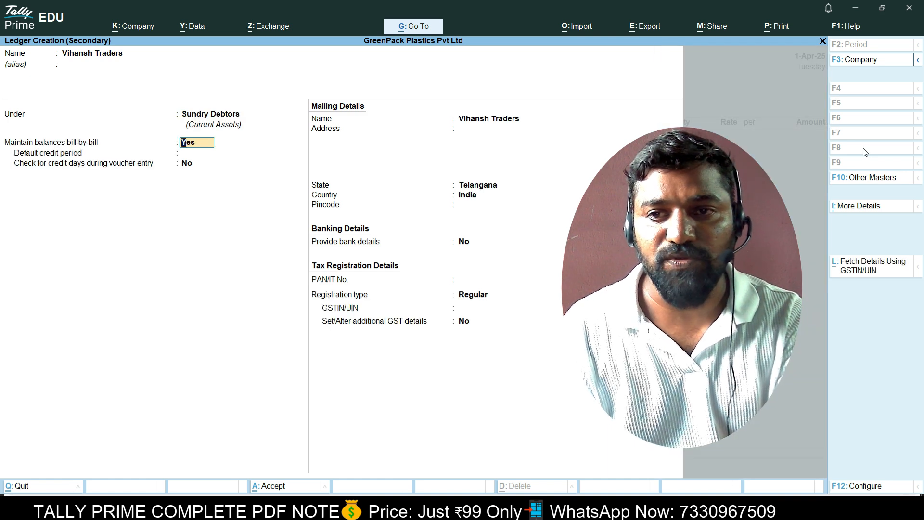
key(Return)
key(Return)
key(Return)
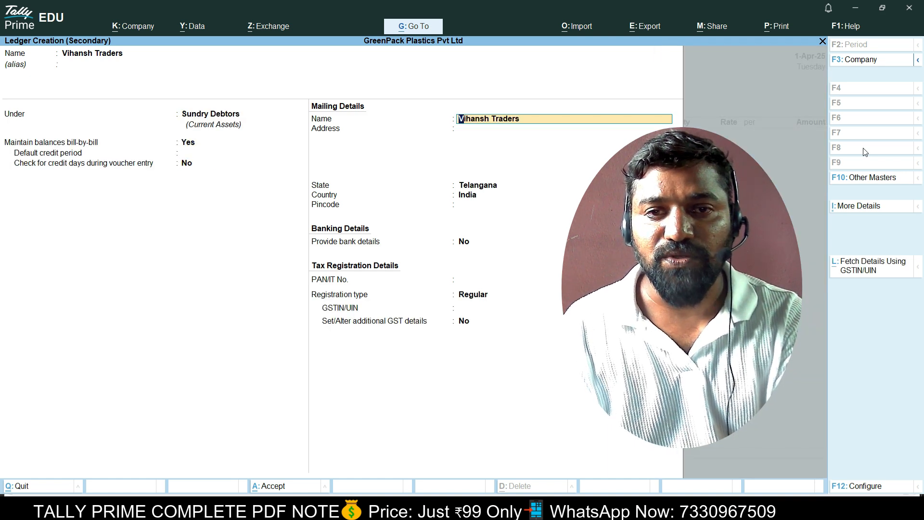
key(Return)
key(Return)
key(Return)
key(Return)
key(Return)
key(Return)
key(Return)
key(Return)
key(Return)
key(Return)
key(Return)
key(Return)
key(Return)
key(Return)
key(Return)
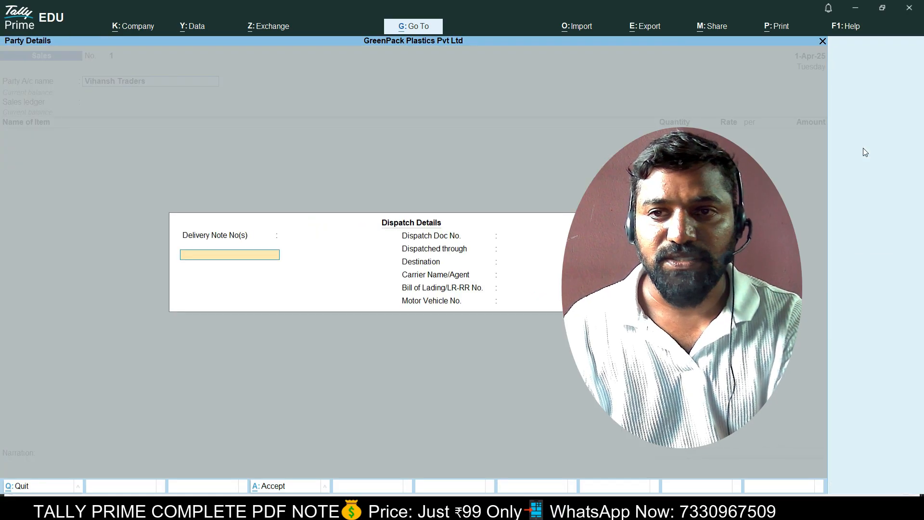
key(Return)
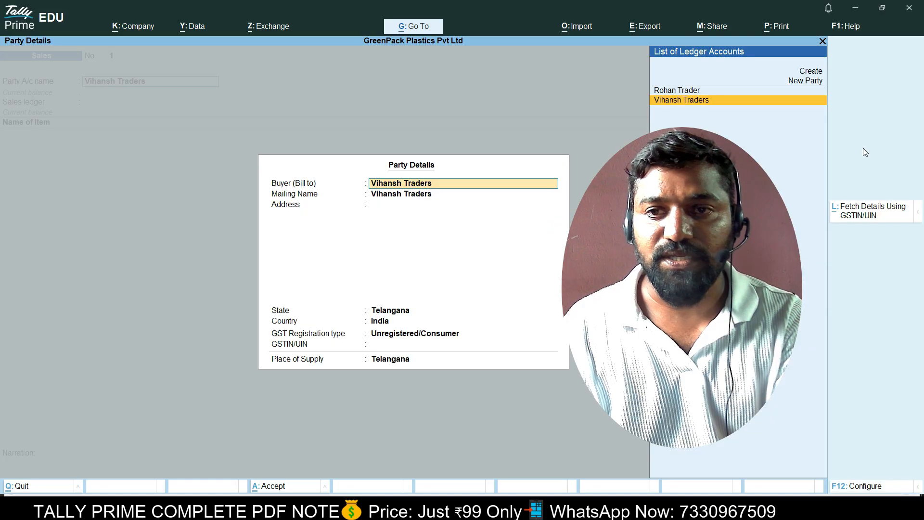
key(Return)
key(Return)
key(Return)
key(Return)
key(Return)
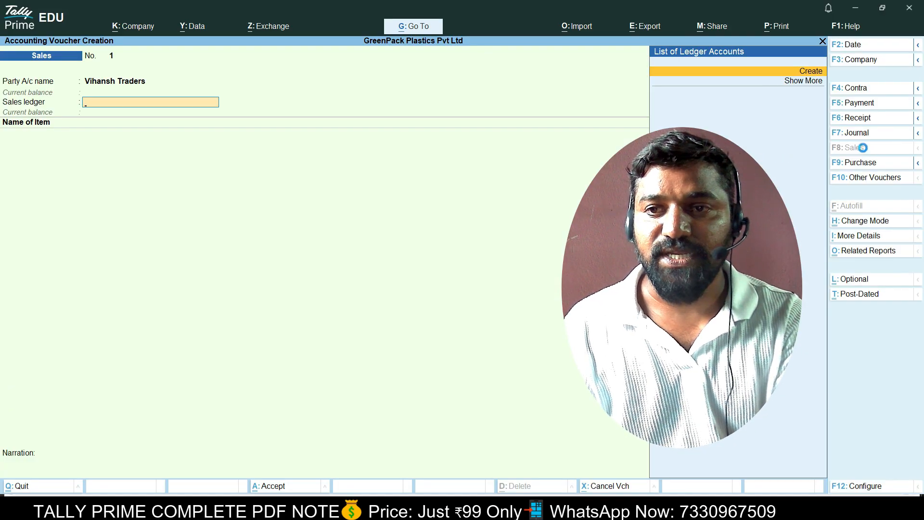
Create ledger 'Finished Godds Sales A/c' under Sales Accounts, type Not Applicable, and save it.
key(Return)
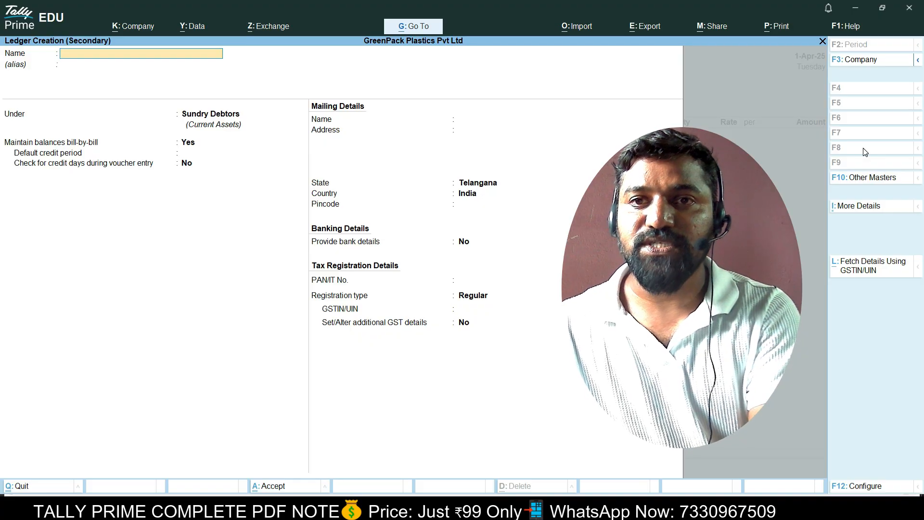
text(Finishe)
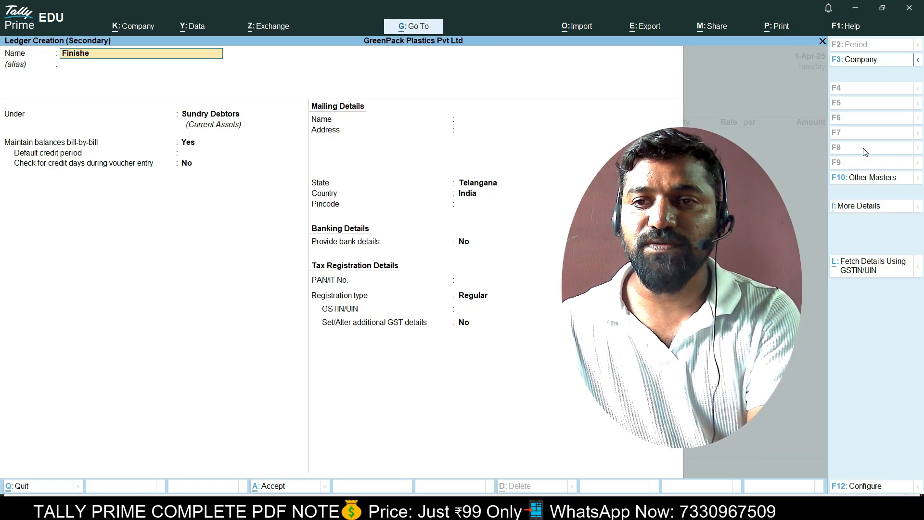
text(d Godd)
text(s Sa)
key(BackSpace)
text(Sales a)
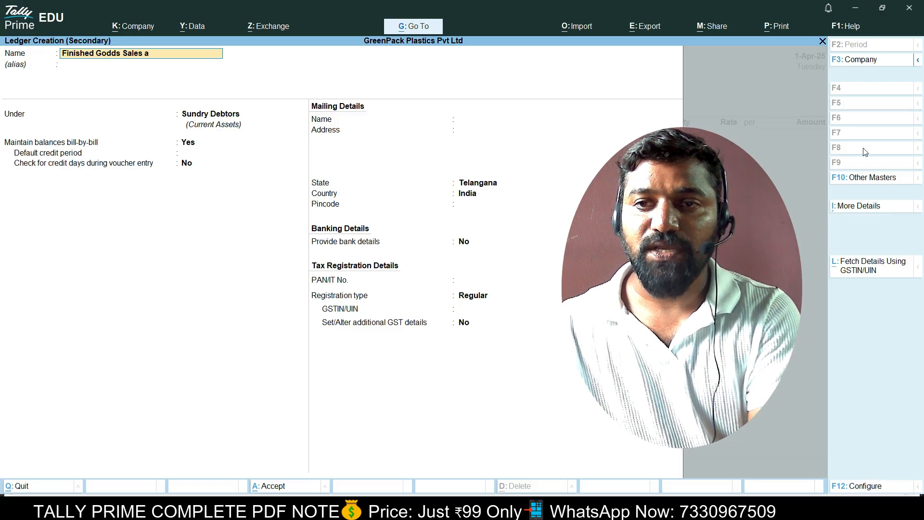
key(BackSpace)
text(A/c)
key(Return)
text(Sale)
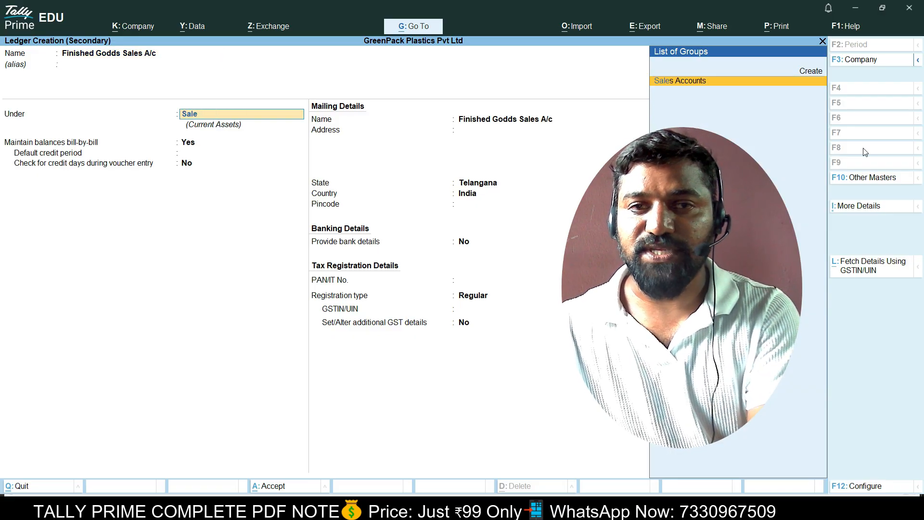
key(Return)
key(Return)
key(Return)
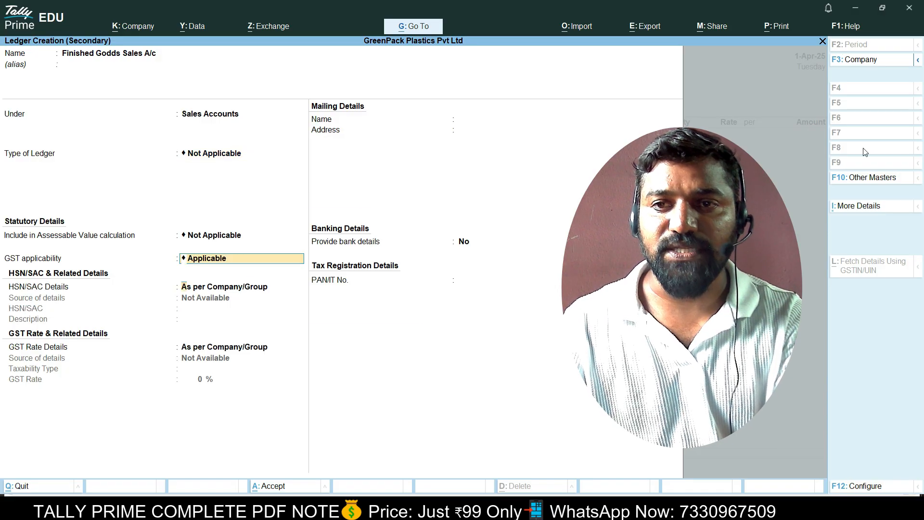
key(Return)
key(Return)
key(Return)
key(Return)
key(Return)
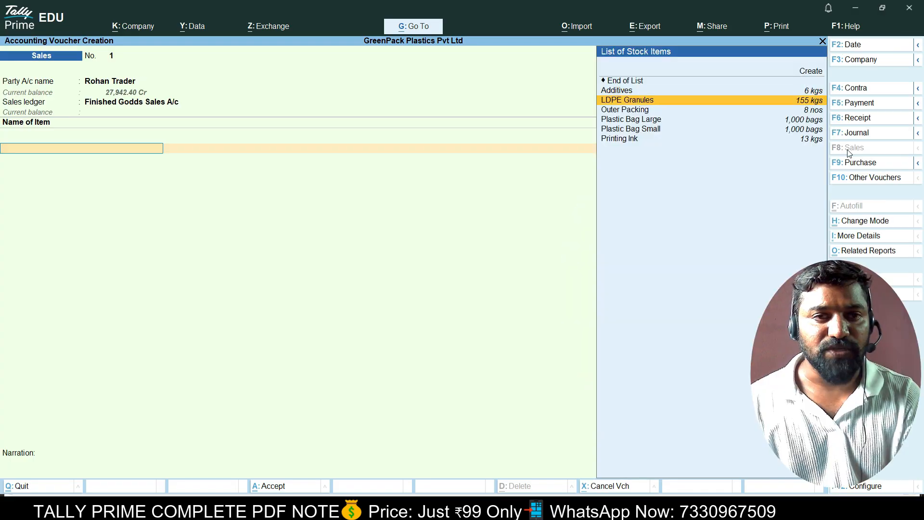
Bill Plastic Bag Large: 1,000 nos at 8.00.
key(Down)
key(Down)
key(Return)
text(8)
key(Return)
key(BackSpace)
text(1000)
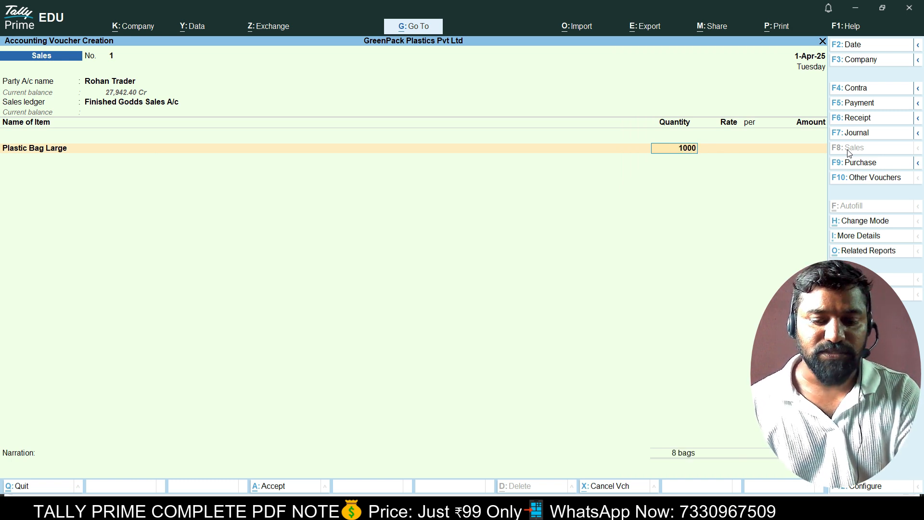
key(Return)
text(8)
key(Return)
key(Return)
key(Return)
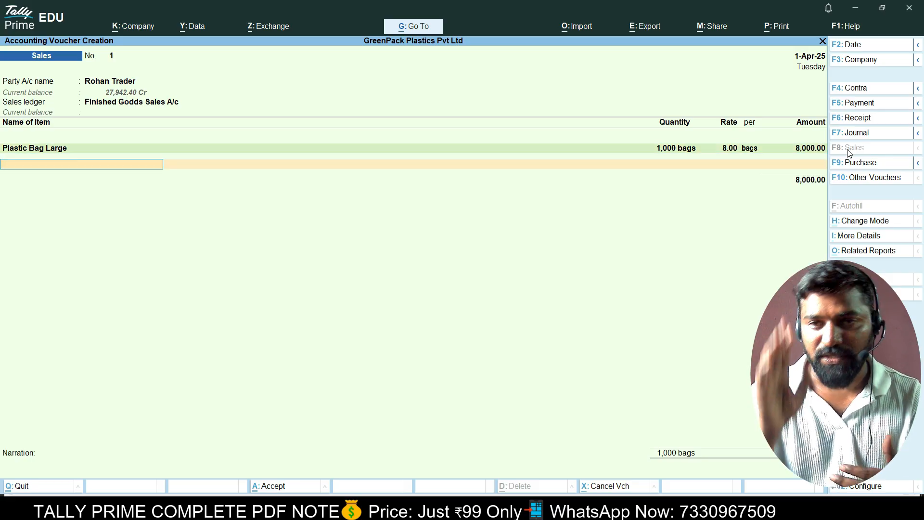
Bill Plastic Bag Small: 1,000 nos at 5.00, amount 5,000.00.
key(Down)
key(Down)
key(Down)
key(Down)
key(Down)
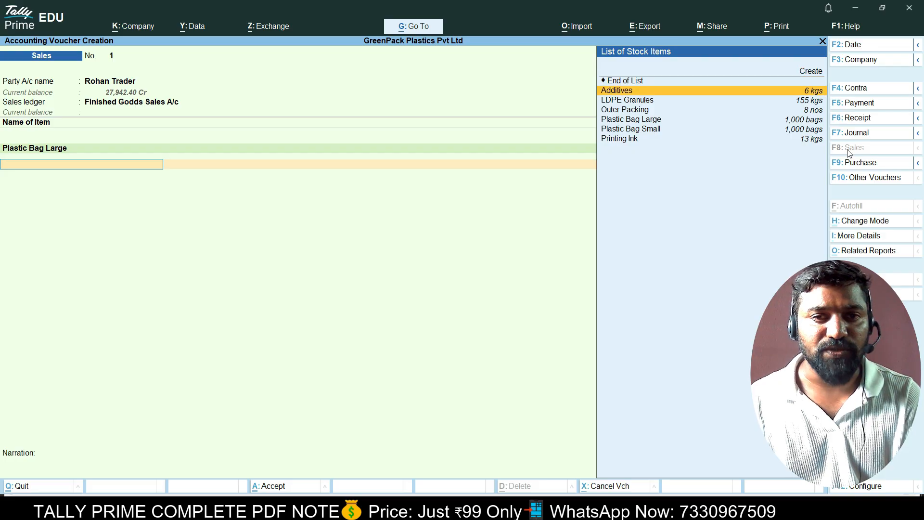
key(Return)
text(1,000)
key(Return)
text(5)
key(Return)
key(Return)
key(Return)
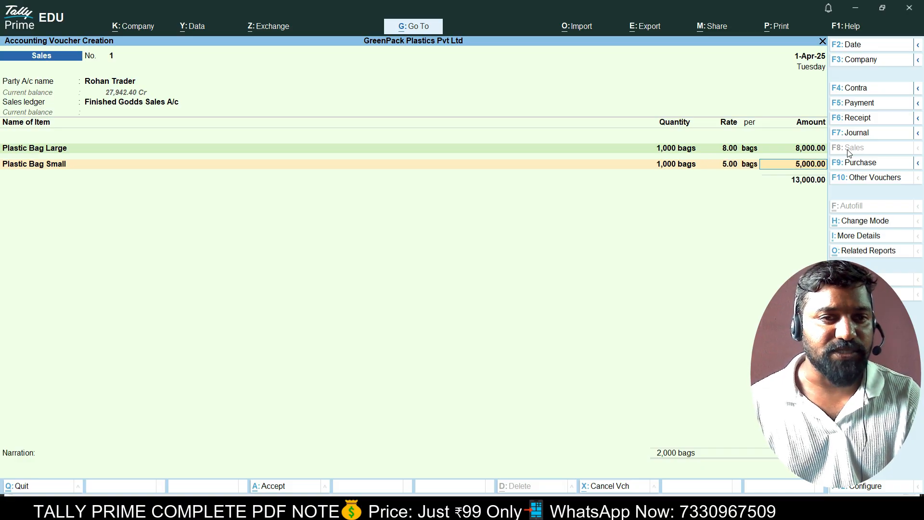
key(Return)
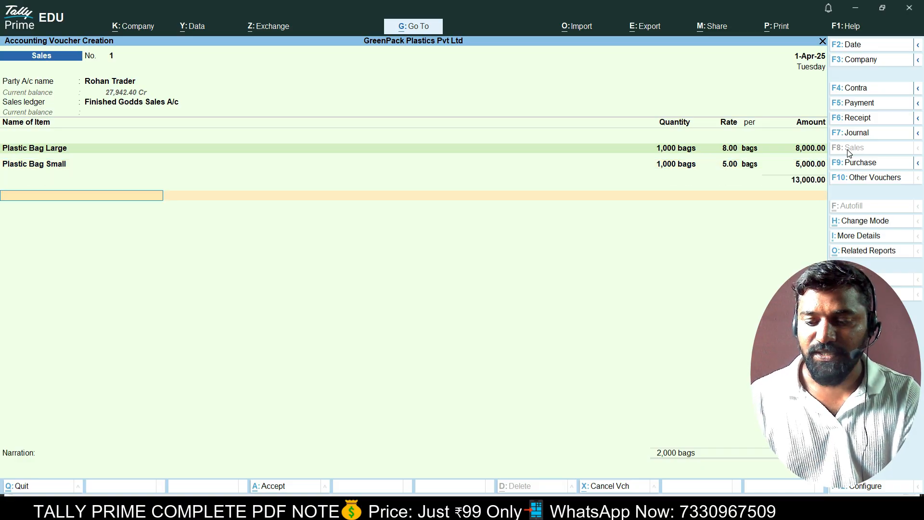
key(BackSpace)
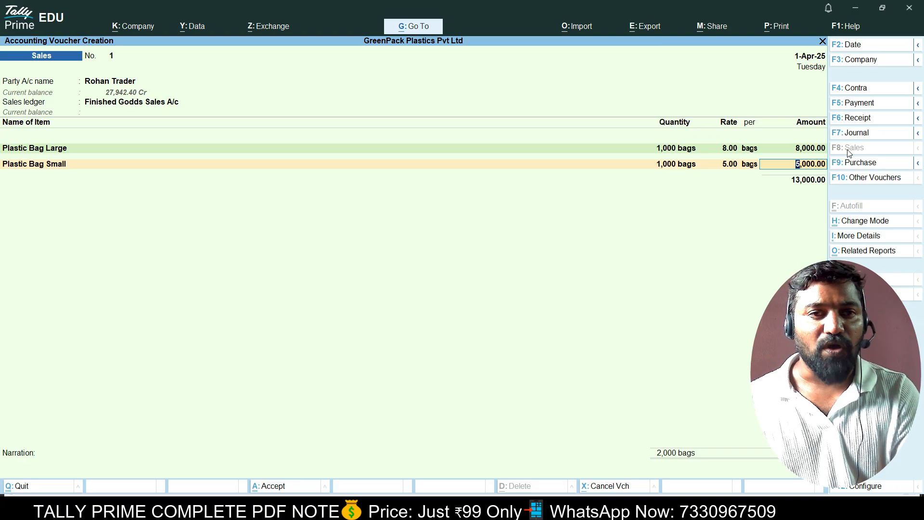
key(Return)
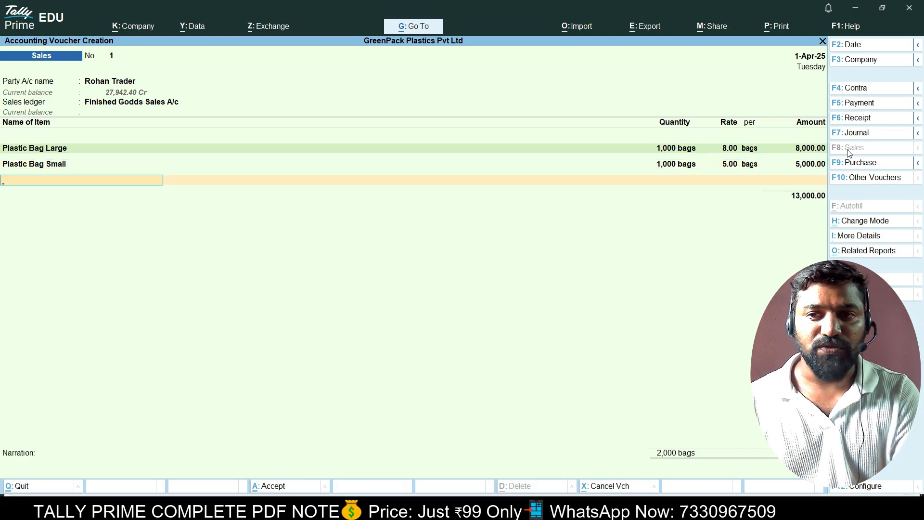
Start creating a new ledger named Output CGST from the ledger list.
key(Up)
key(Up)
key(Up)
key(Up)
key(Up)
key(Up)
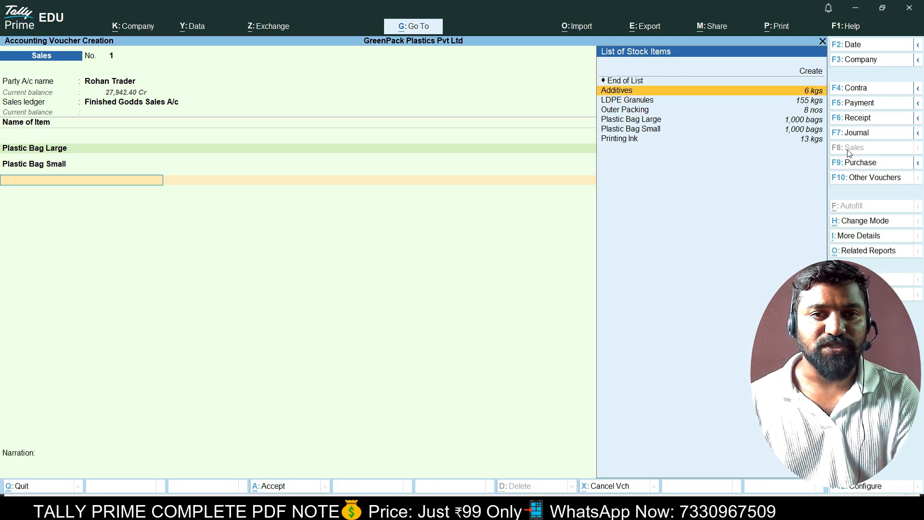
key(Return)
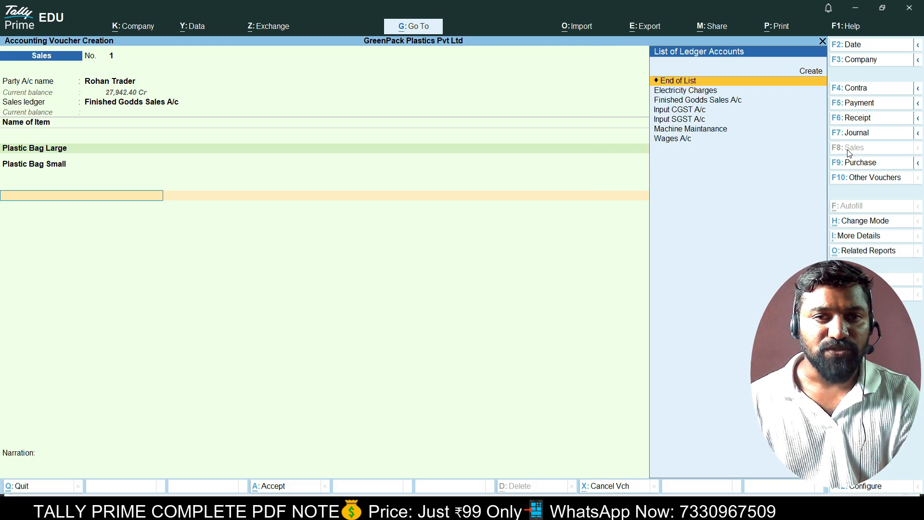
key(Down)
key(Down)
key(Down)
key(Up)
key(Up)
key(Up)
key(Up)
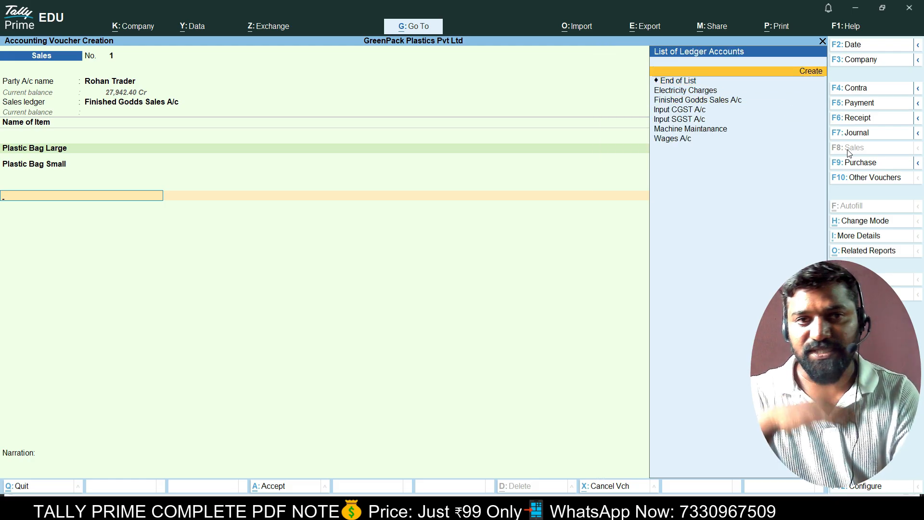
key(Return)
text(Output CGST)
Create the Output CGST A/c ledger under Duties & Taxes with GST tax type CGST.
key(Return)
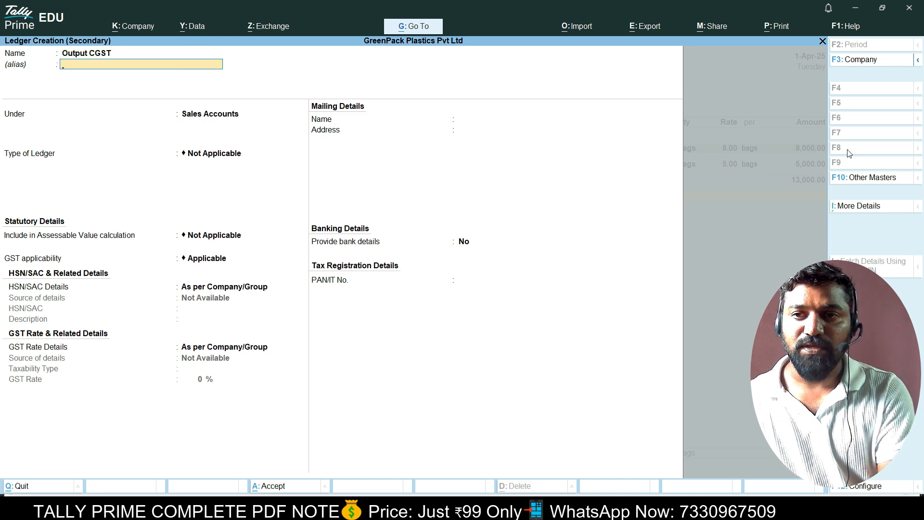
key(BackSpace)
text(A)
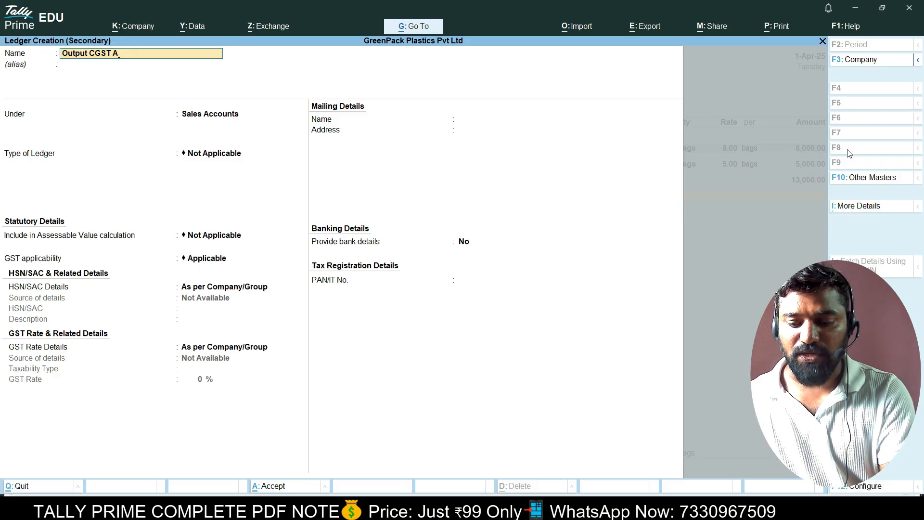
key(Return)
key(Return)
text(Du)
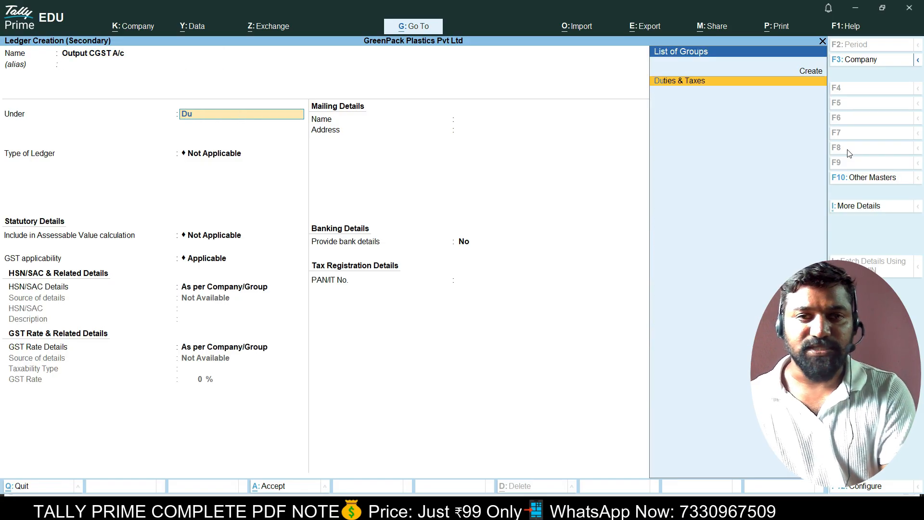
key(Return)
key(Up)
key(Return)
key(Down)
key(Down)
key(Up)
key(Return)
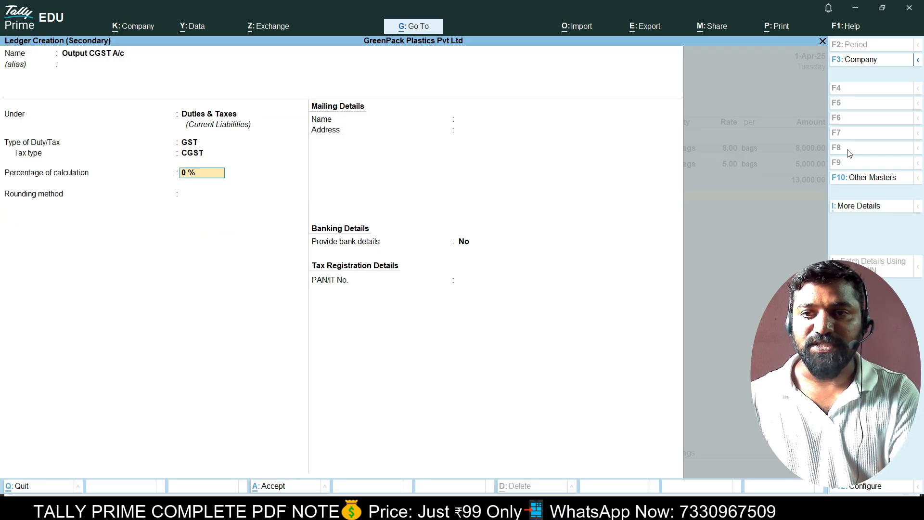
key(Return)
key(Return)
key(Return)
key(Return)
key(Return)
key(Return)
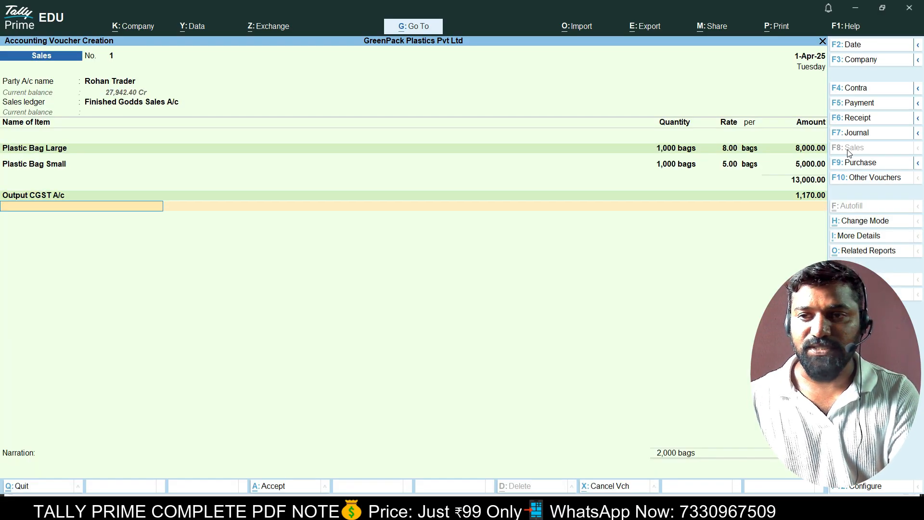
key(Up)
key(Up)
key(Up)
key(Up)
key(Up)
key(Return)
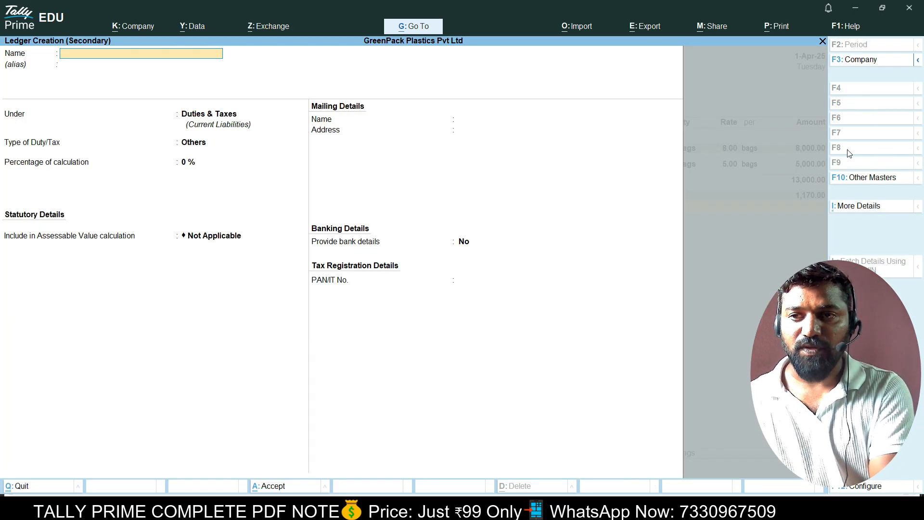
Create the Output SGST A/C ledger under Duties & Taxes with tax type SGST/UTGST.
text(Output)
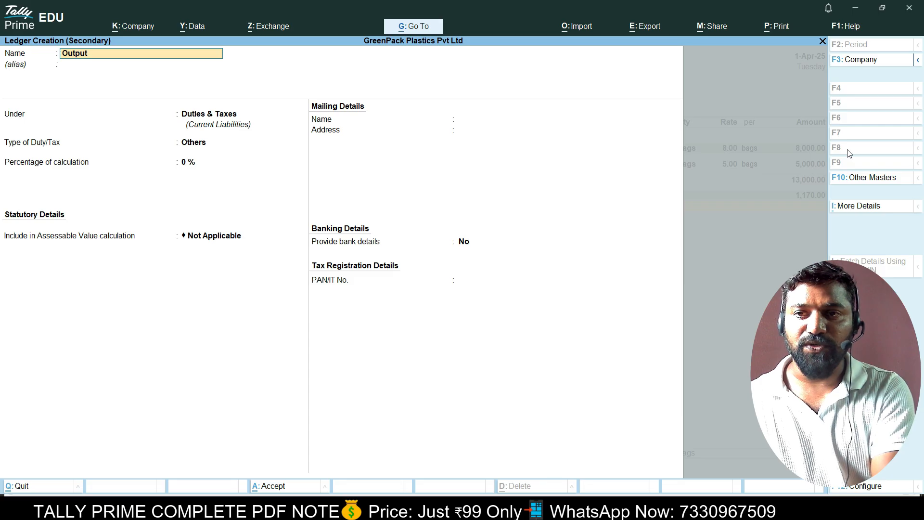
text( SGST)
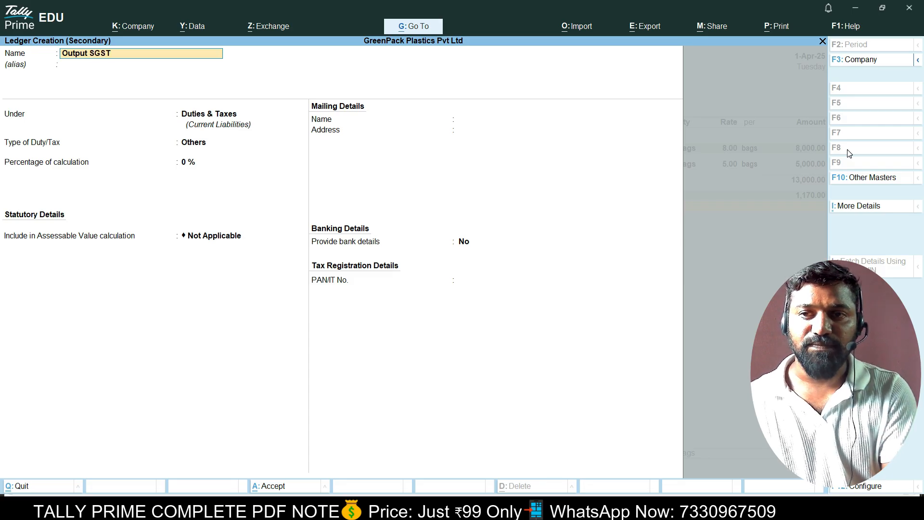
key(Return)
key(BackSpace)
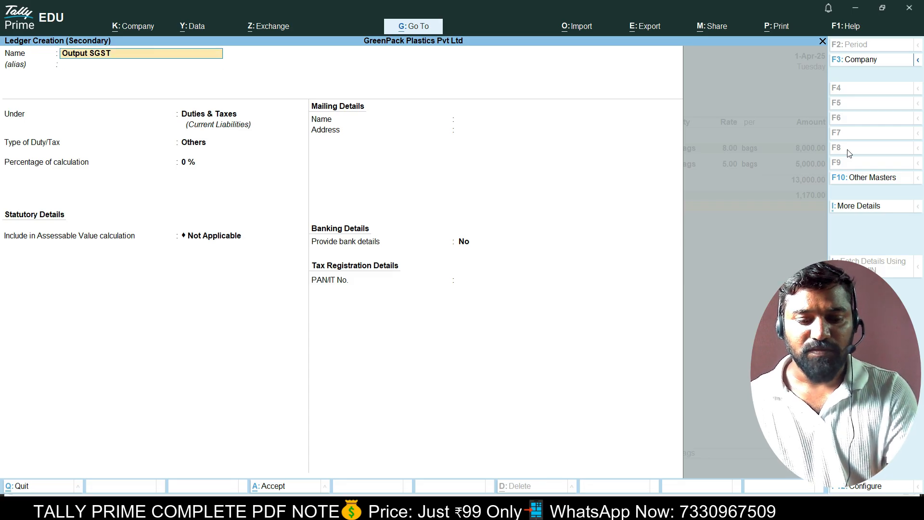
text(a/c)
key(Return)
key(Return)
key(Return)
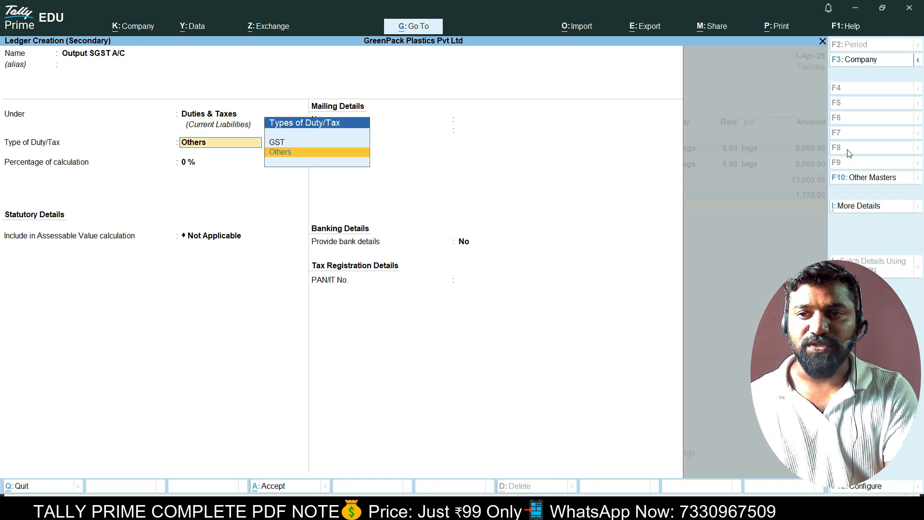
key(Up)
key(Return)
key(Down)
key(Down)
key(Return)
key(Return)
key(Return)
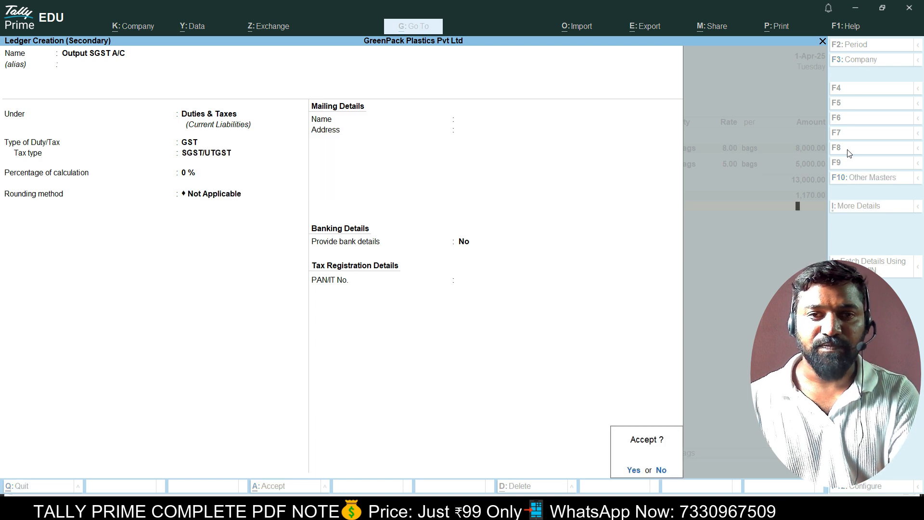
key(Return)
Record the 15,340.00 bill as a New Ref and save sales voucher No. 1.
key(Return)
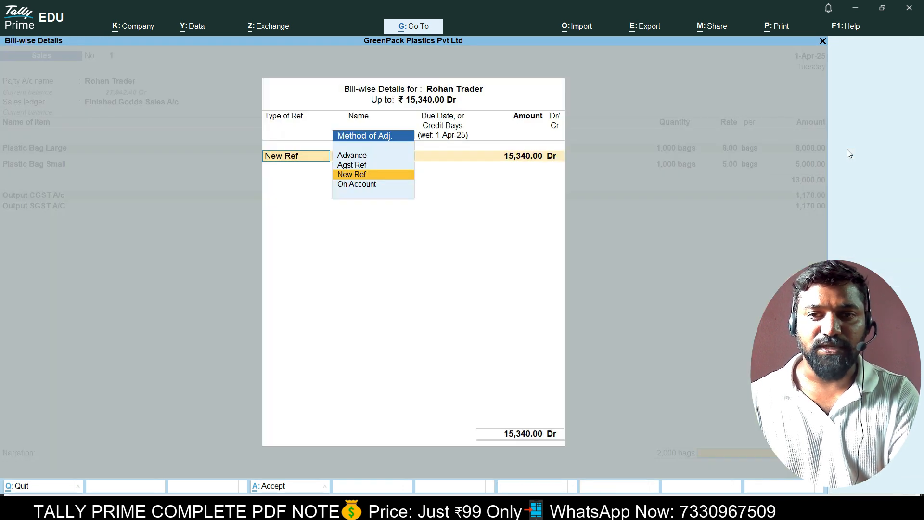
key(Return)
key(Return)
key(Return)
key(Return)
key(Return)
key(Return)
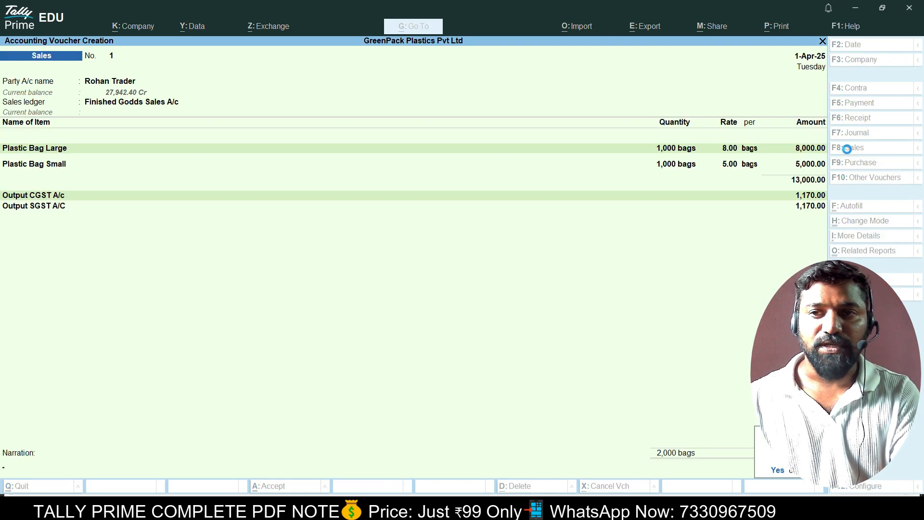
key(Return)
key(Escape)
key(Escape)
key(Escape)
key(Down)
key(Down)
key(Down)
key(Down)
key(Down)
key(Down)
key(Down)
key(Down)
key(Down)
key(Down)
key(Up)
key(Up)
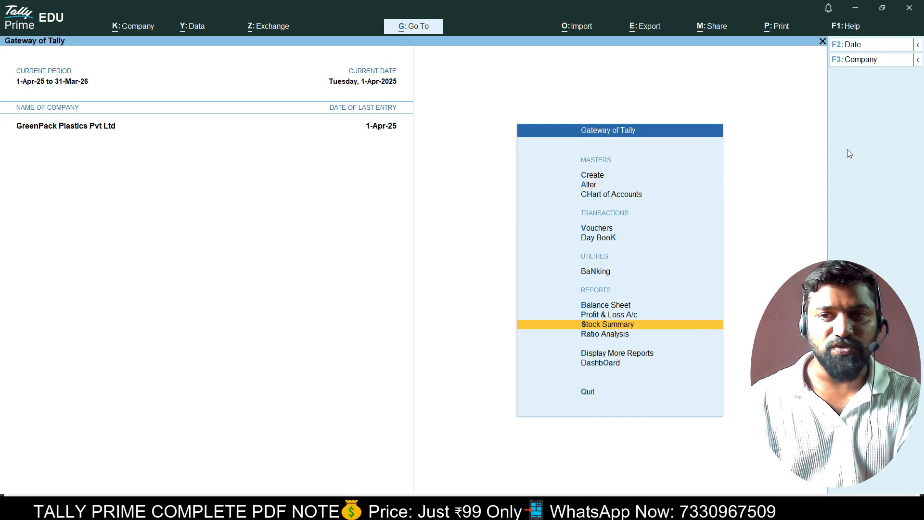
Glance at the Stock Summary and return to the Gateway without quitting.
key(Return)
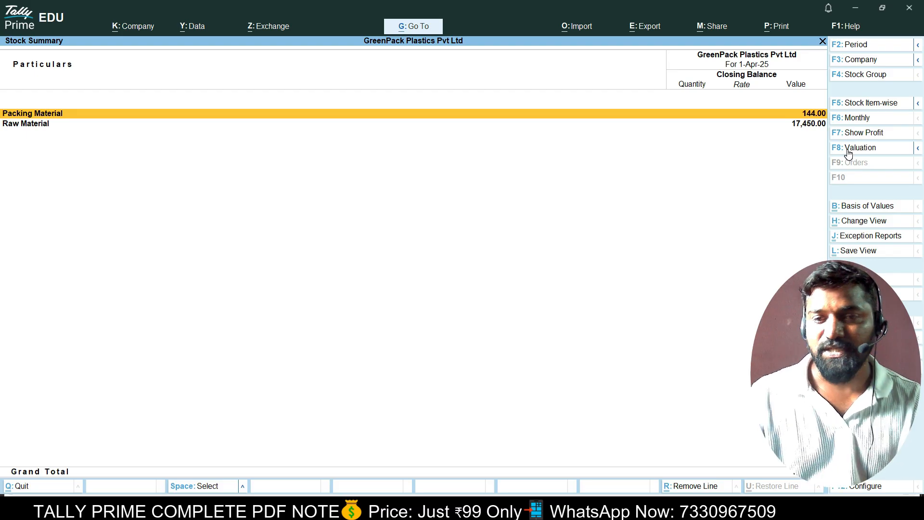
key(Escape)
key(Escape)
key(n)
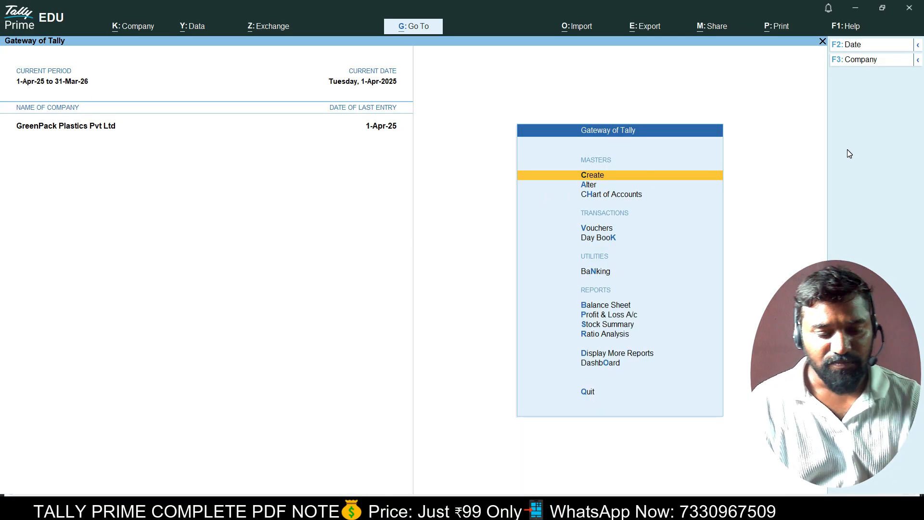
Review Outstandings > Payables, showing 27,942.40 payable including pending bill 002.
key(Down)
key(Down)
key(Down)
key(Down)
key(Down)
key(Down)
key(Down)
key(Down)
key(Down)
key(Down)
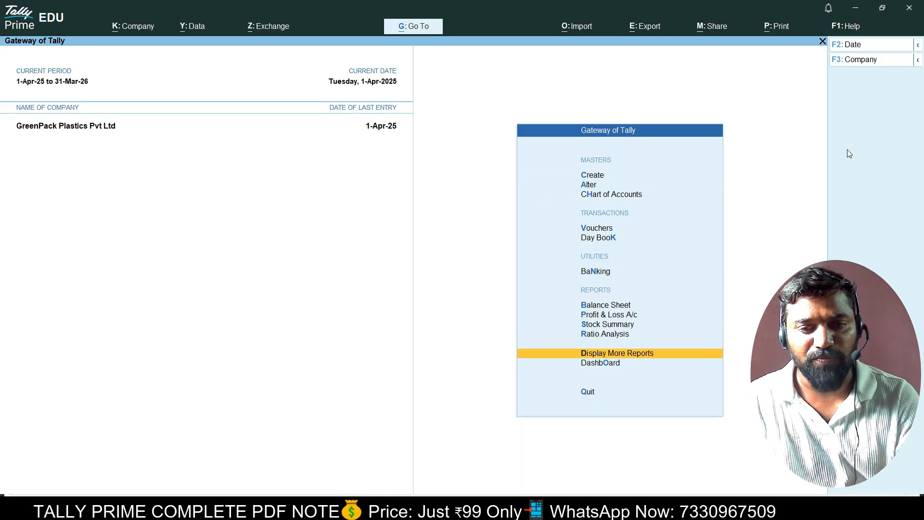
key(Return)
key(Down)
key(Down)
key(Down)
key(Down)
key(Down)
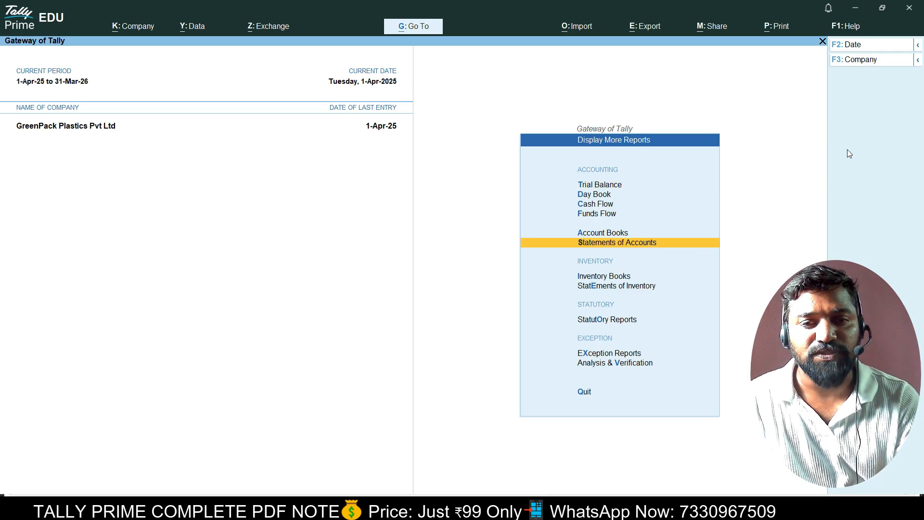
key(Return)
key(Return)
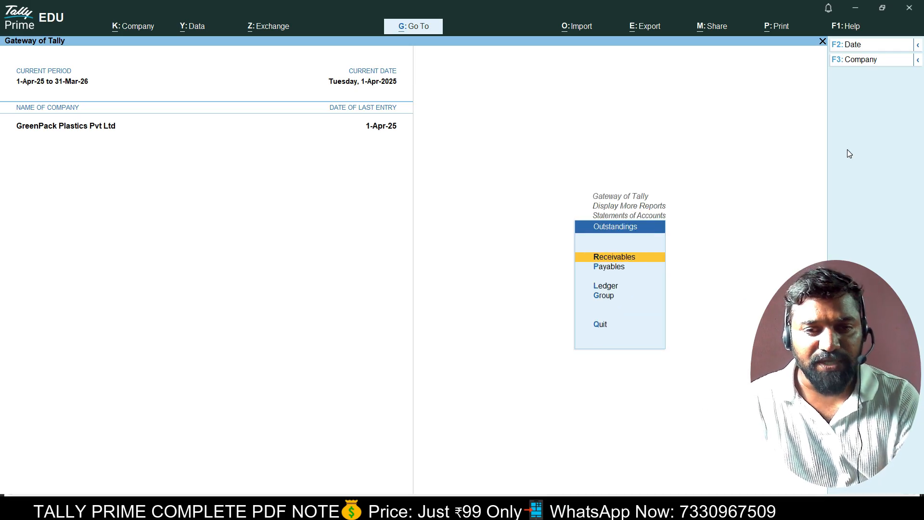
key(Down)
key(Return)
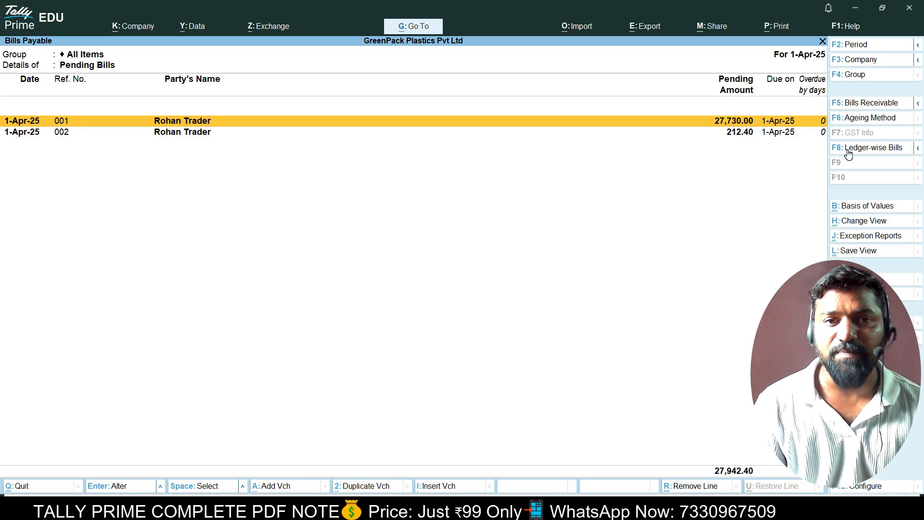
key(Escape)
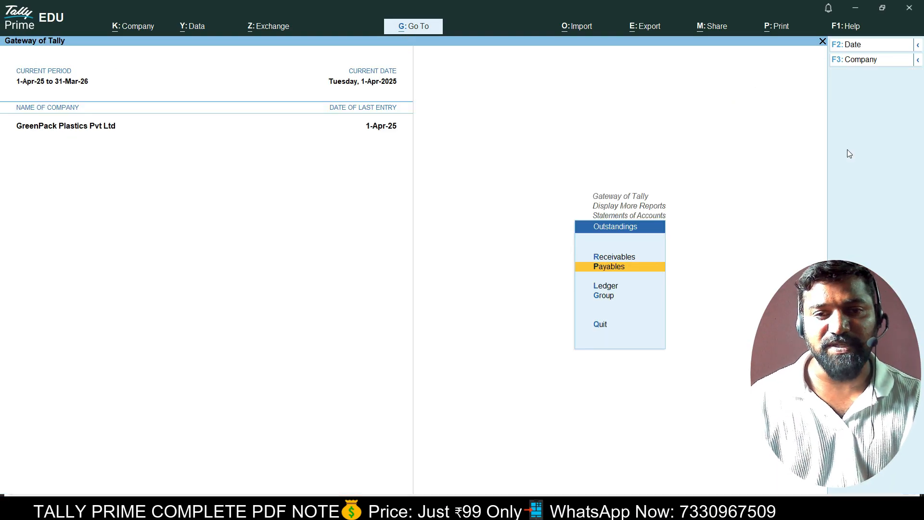
key(Return)
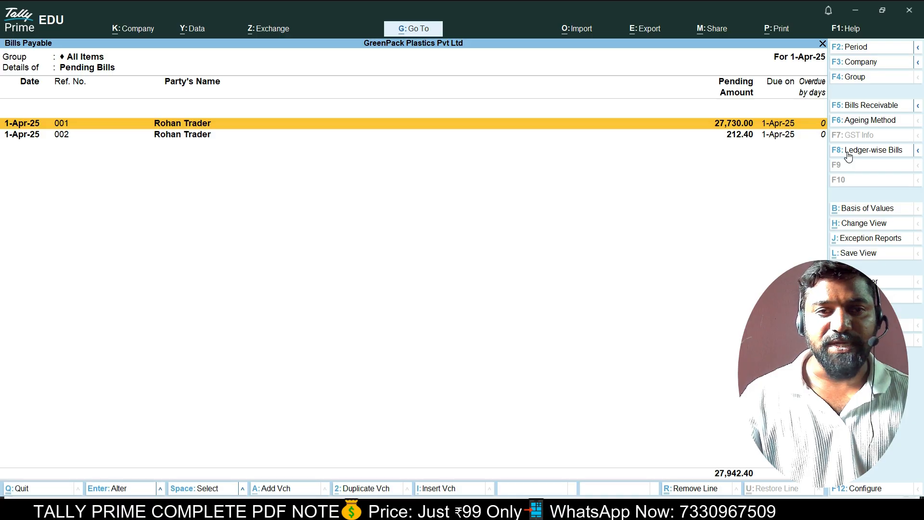
key(Down)
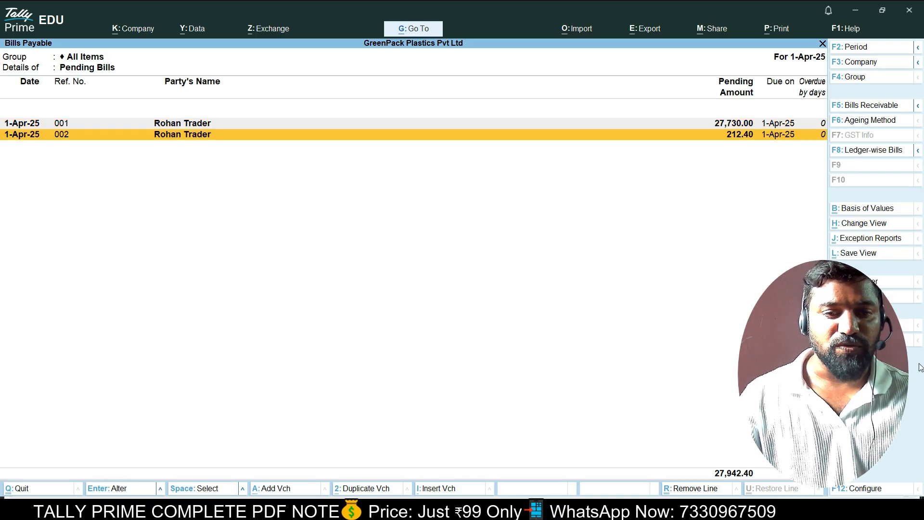
key(Escape)
Check Receivables showing 15,340.00 outstanding, then go back to the Gateway of Tally.
key(Up)
key(Return)
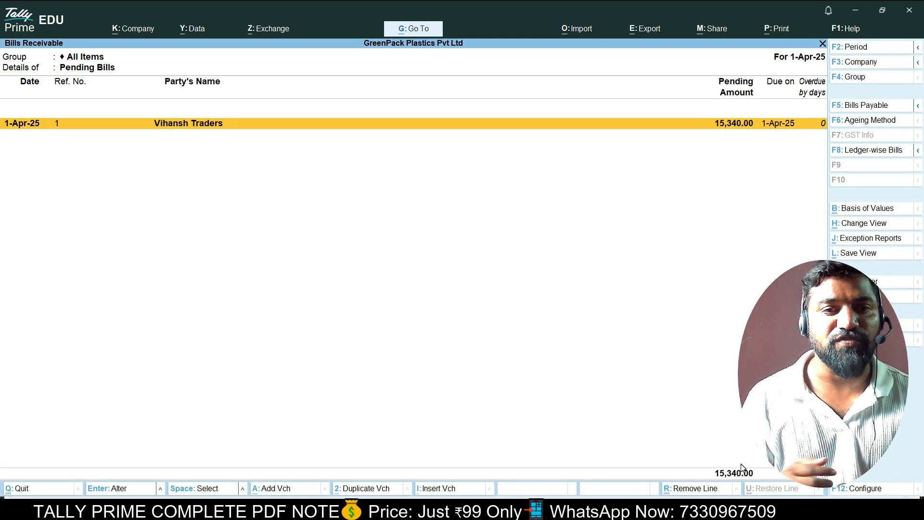
key(Escape)
key(Escape)
key(Escape)
key(Escape)
key(Escape)
key(Escape)
key(Down)
key(Down)
key(Down)
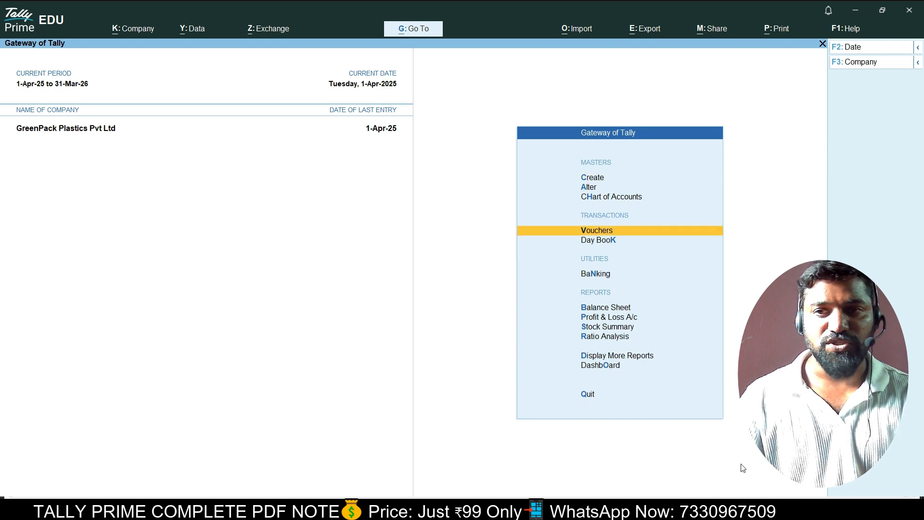
Start a Receipt voucher and create the Capital A/c ledger under Capital Account.
key(Return)
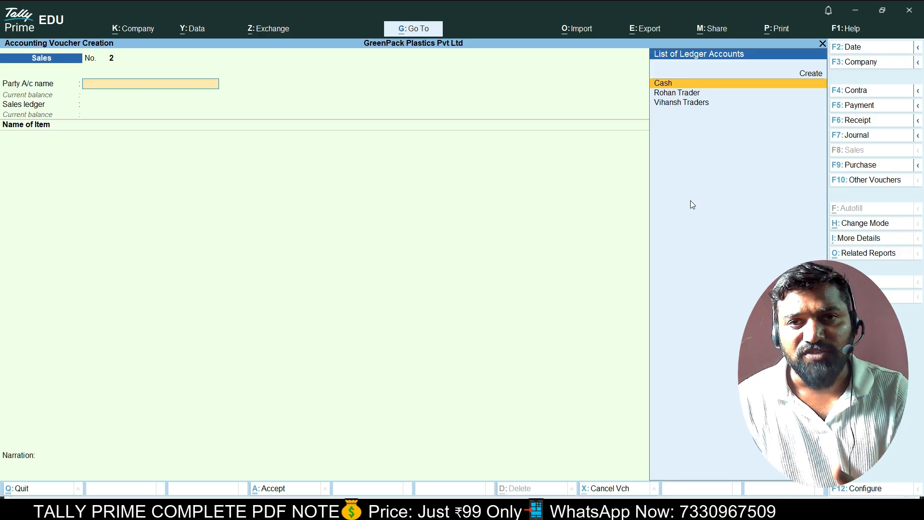
click(857, 121)
key(Up)
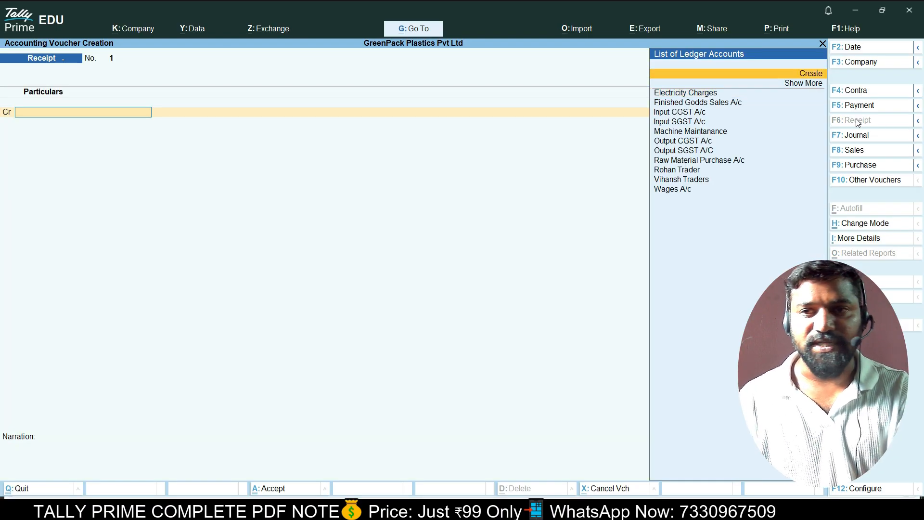
key(Return)
text(CAP)
key(BackSpace)
key(BackSpace)
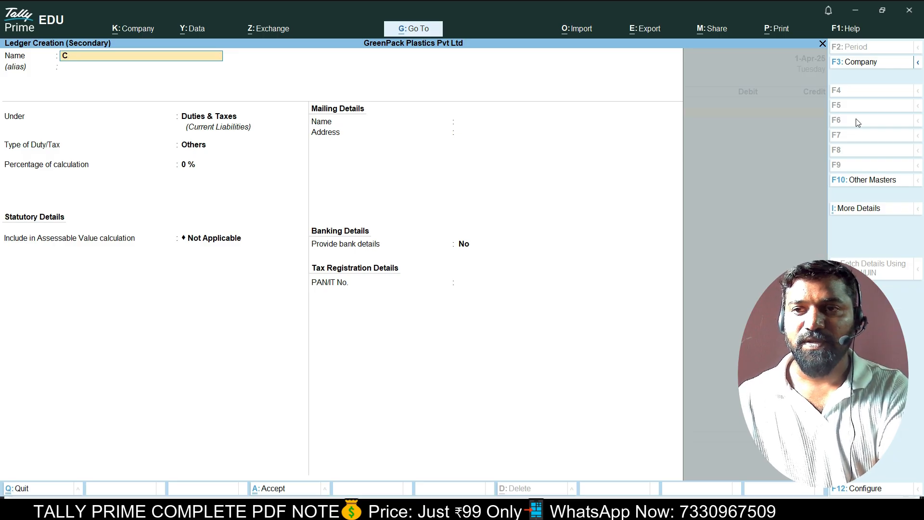
text(apital a)
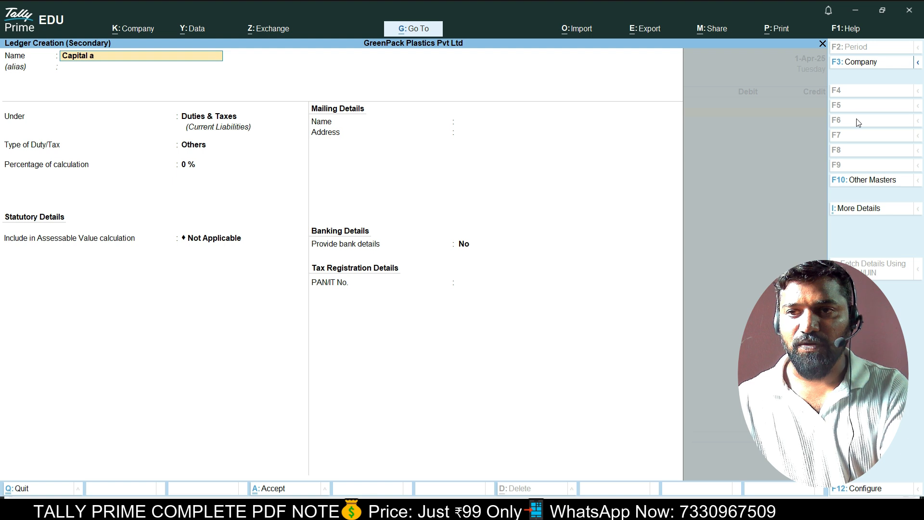
text(/c)
key(Return)
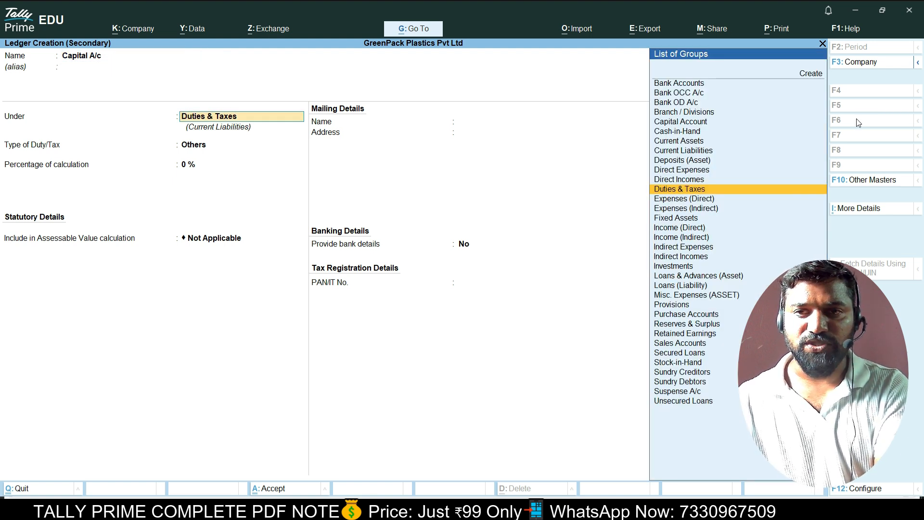
text(Cap)
key(Return)
key(Return)
key(Return)
key(Return)
key(Return)
key(Return)
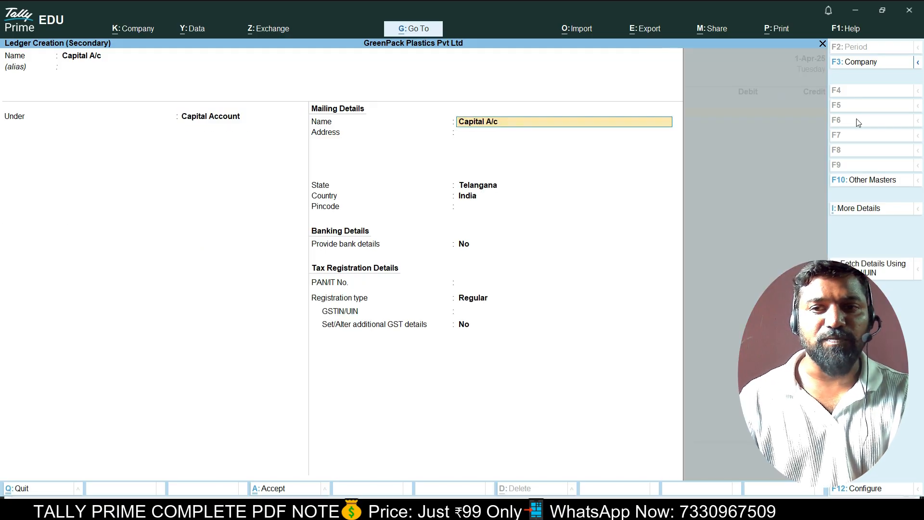
key(Return)
key(Return)
key(Return)
key(Return)
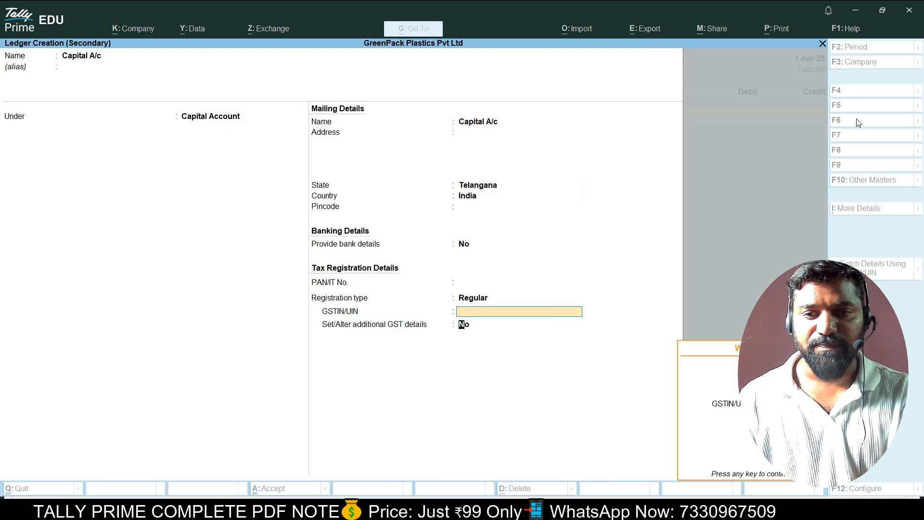
Credit Capital A/c 50,000.00, debit Cash, and save receipt voucher No. 1.
text(50000)
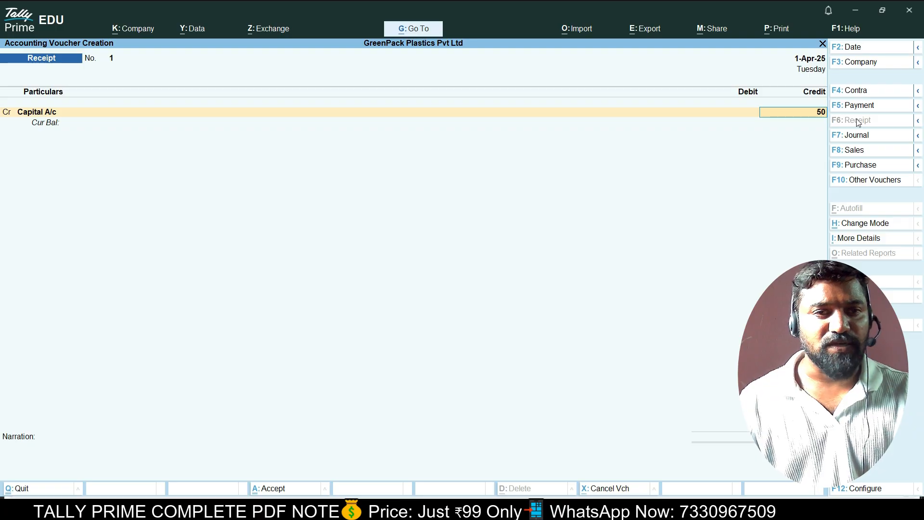
key(Return)
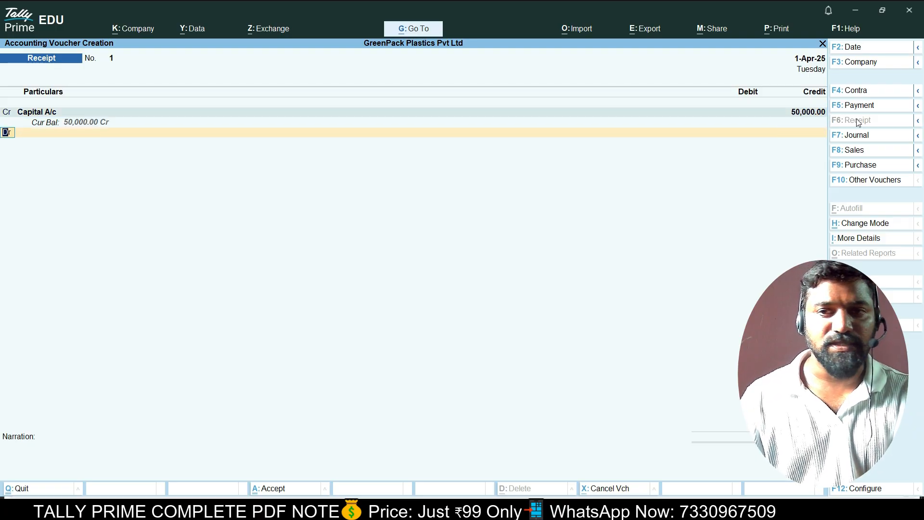
key(Return)
key(Down)
key(Return)
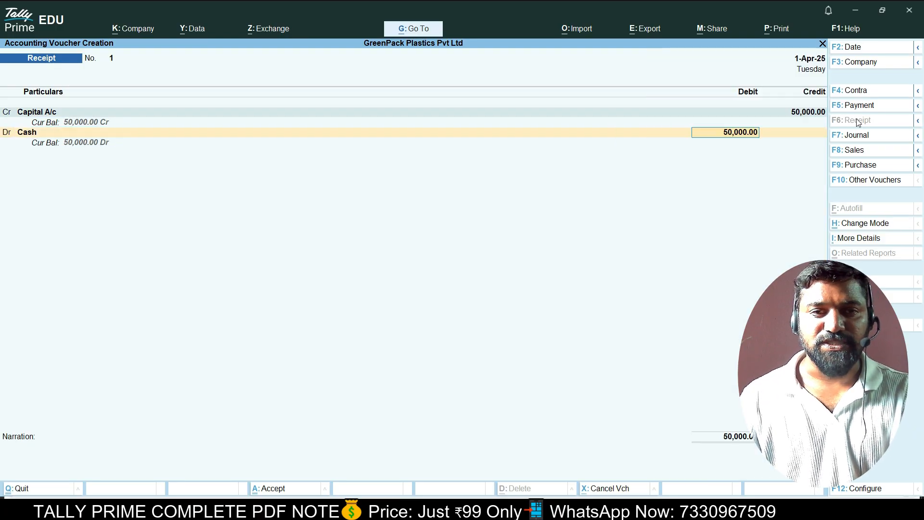
key(Return)
key(Return)
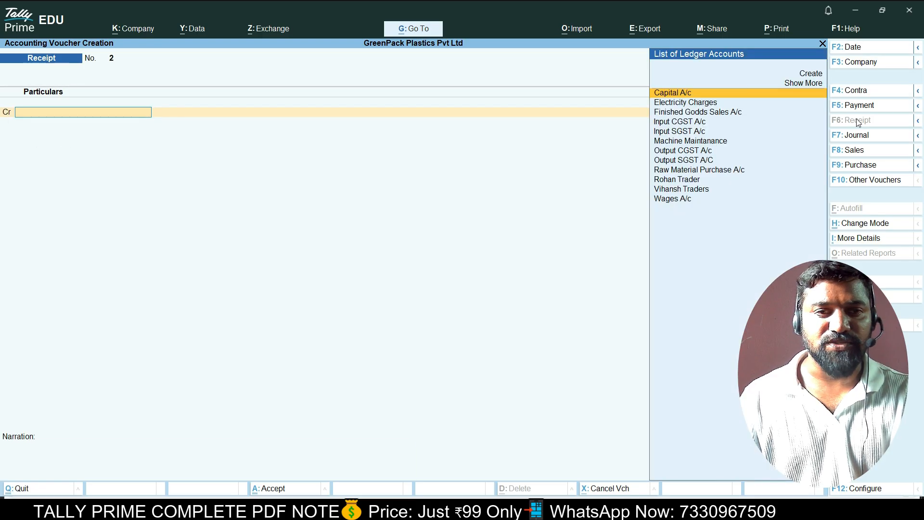
key(Escape)
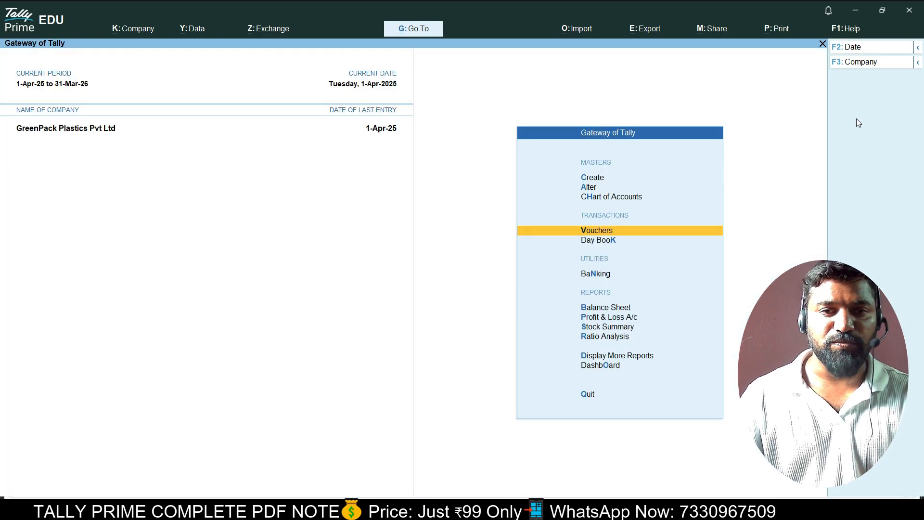
Pay the supplier 27,942.40 from Cash against bills 001 (27,730.00) and 002 (212.40).
key(Return)
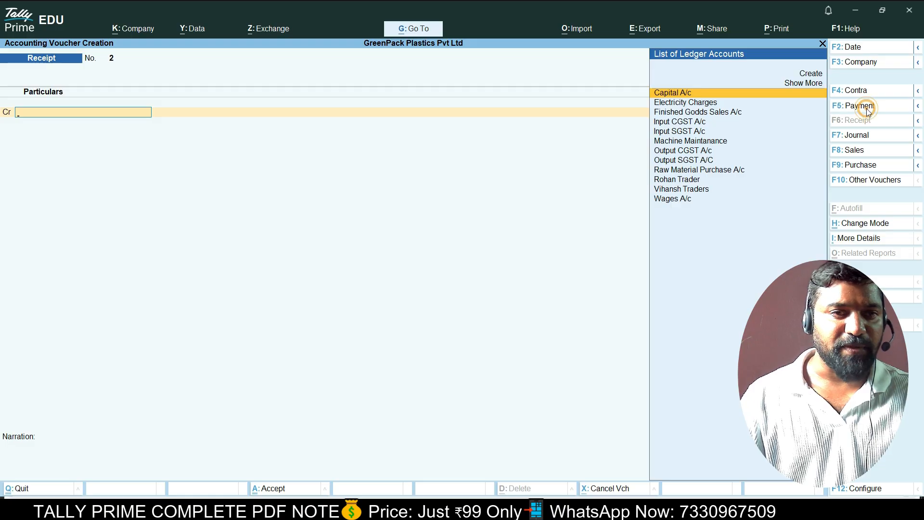
click(859, 105)
key(Down)
key(Down)
key(Down)
key(Down)
key(Down)
key(Down)
key(Down)
key(Down)
key(Down)
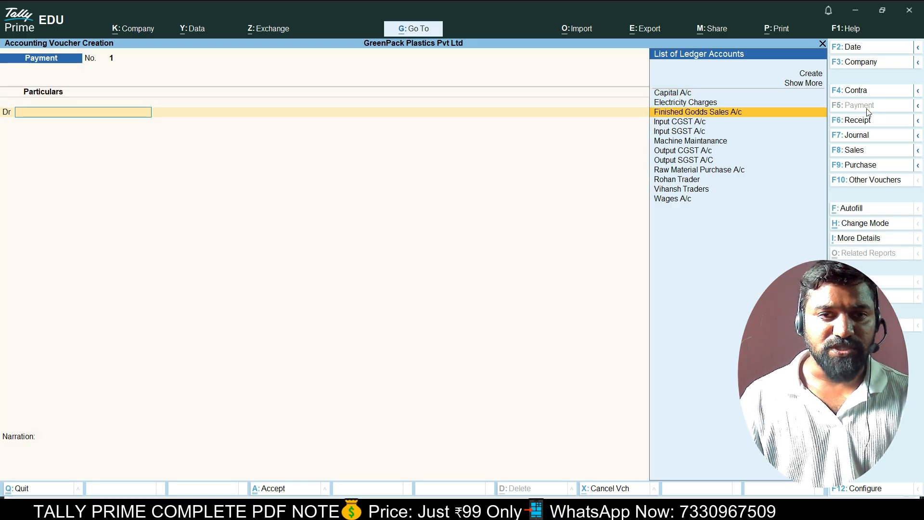
key(Return)
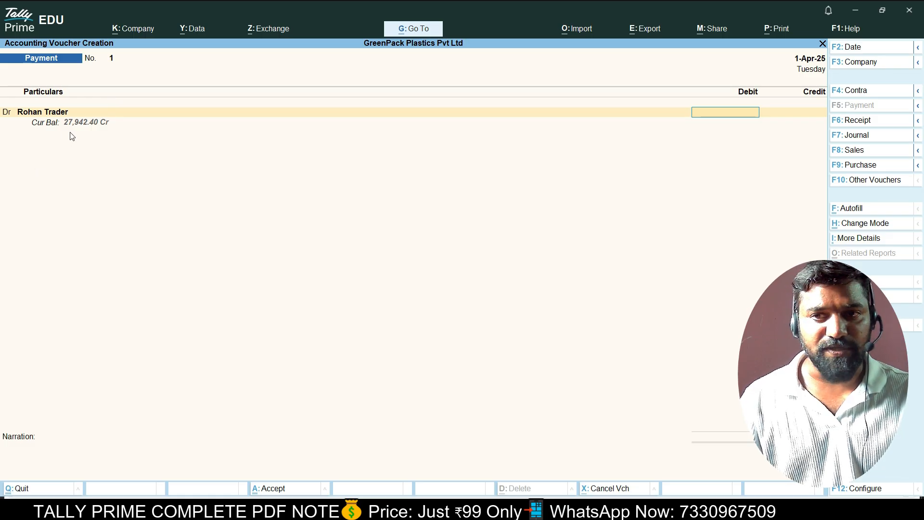
text(27)
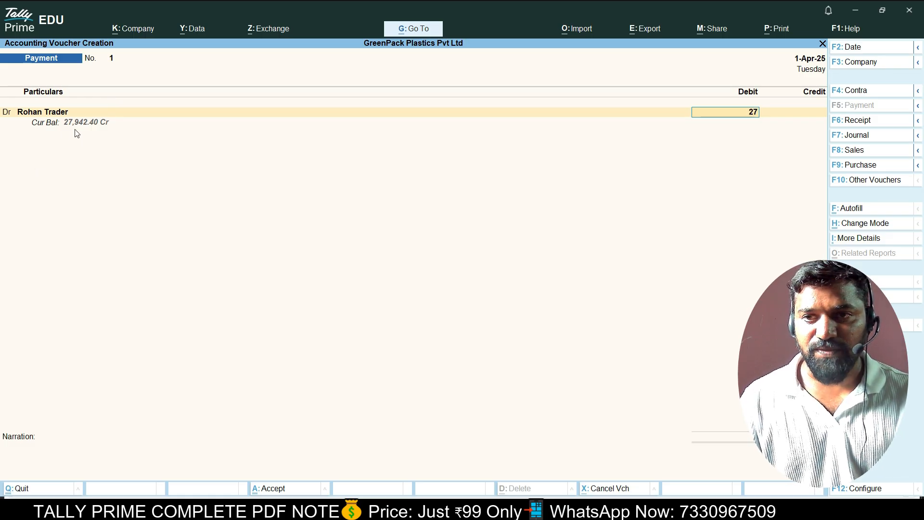
text(942.4)
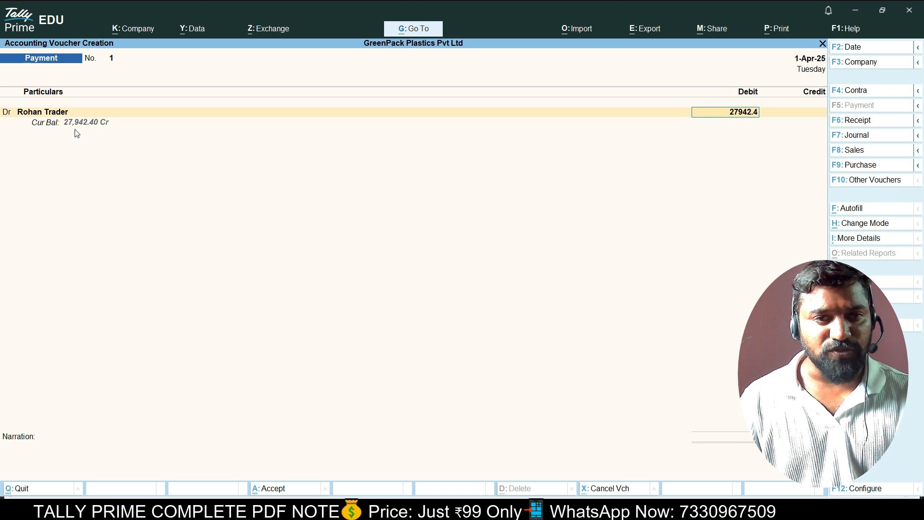
key(Return)
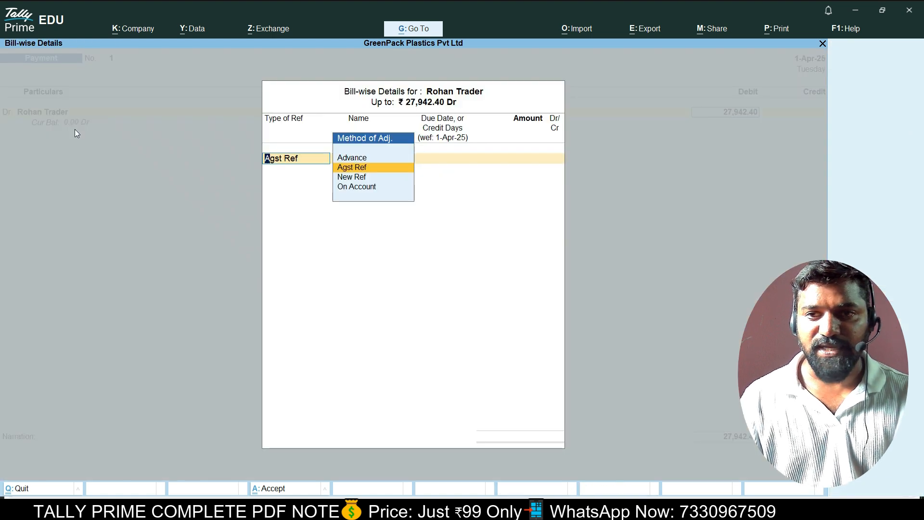
key(Return)
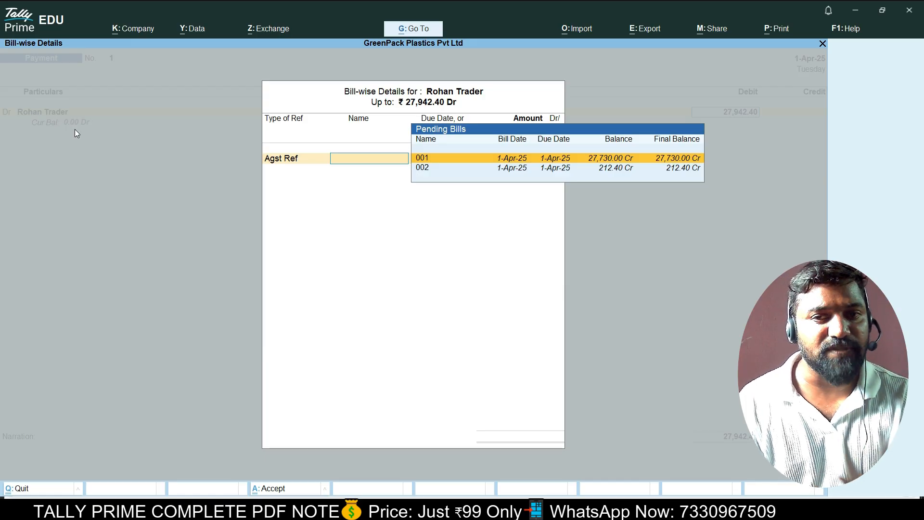
key(Return)
key(Return)
key(Return)
key(Return)
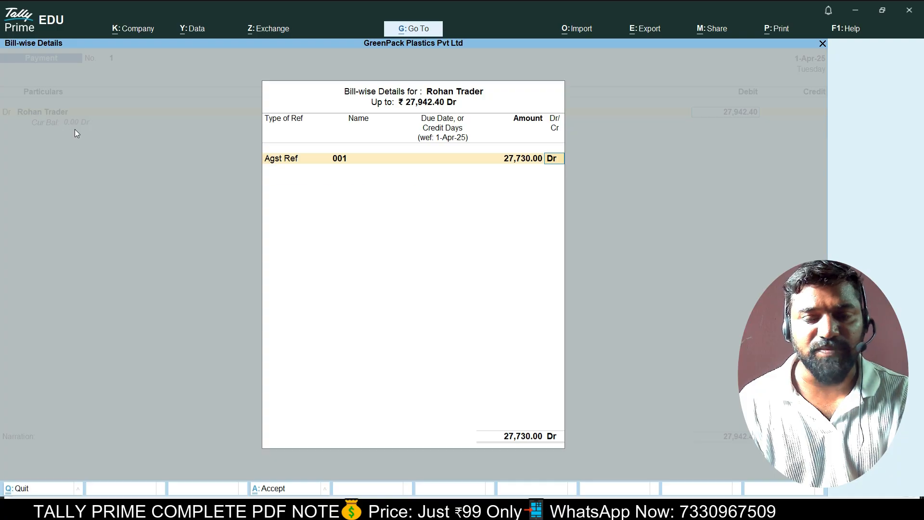
key(Return)
key(Return)
key(Return)
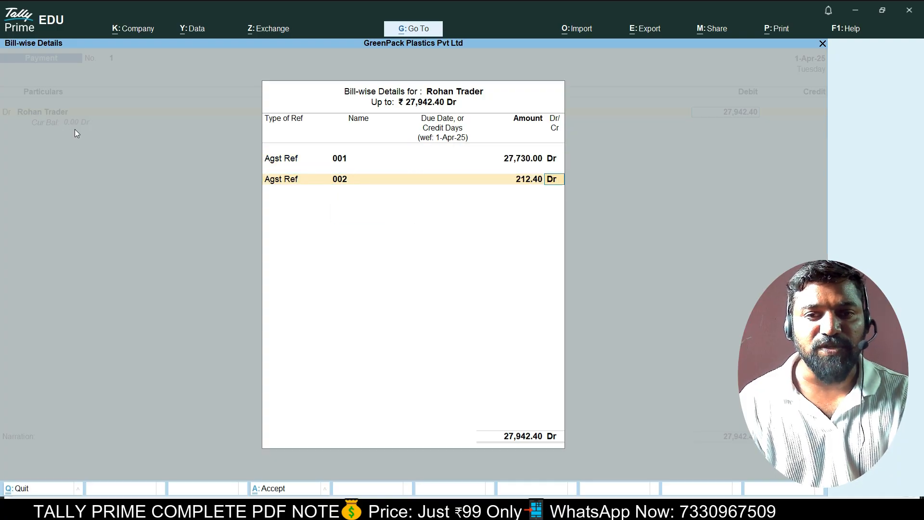
key(Return)
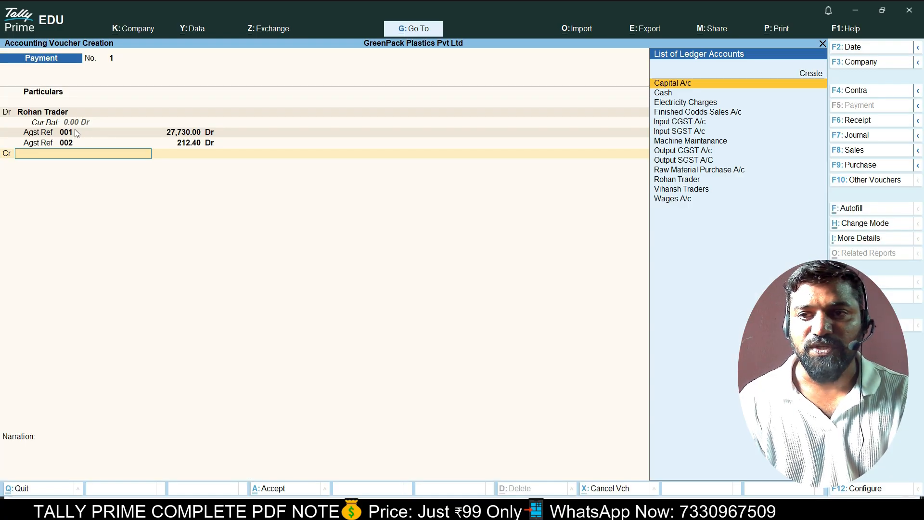
key(Down)
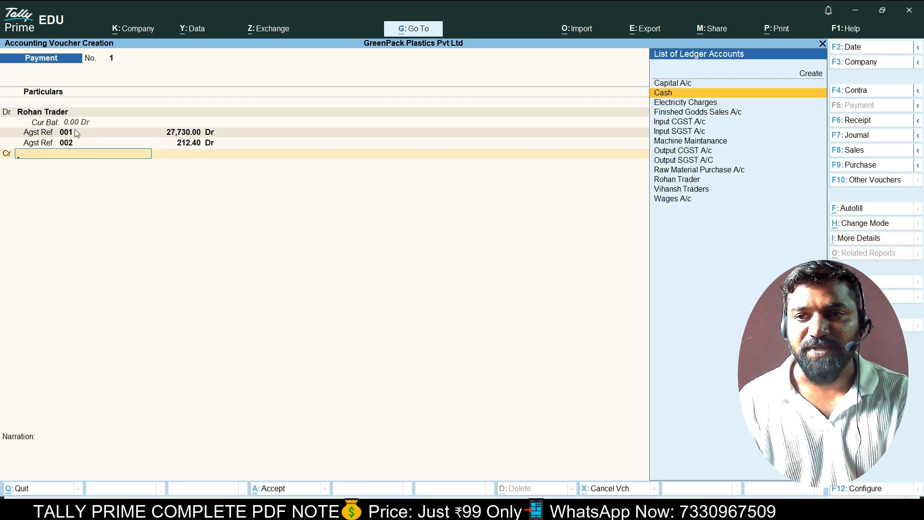
key(Return)
key(Return)
key(Return)
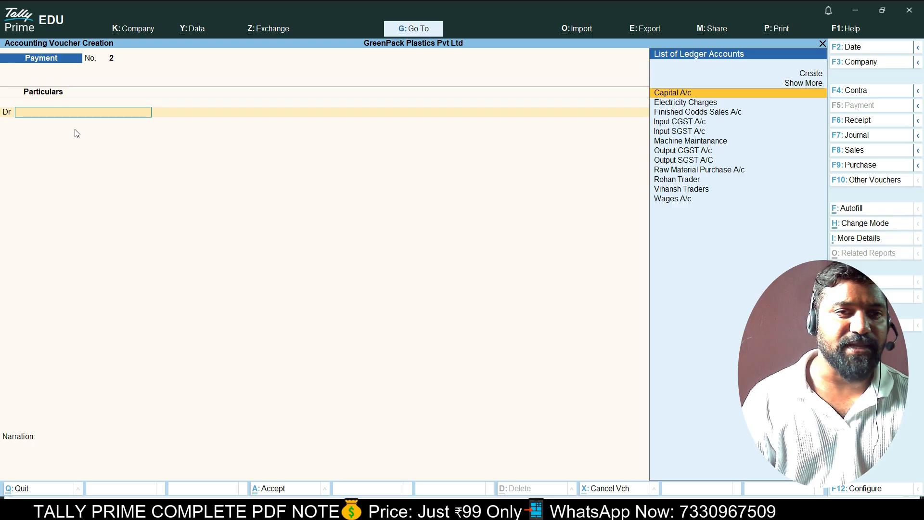
Receive 15,340 from Vihansh Traders against bill 1 into Cash as receipt No. 2.
click(884, 121)
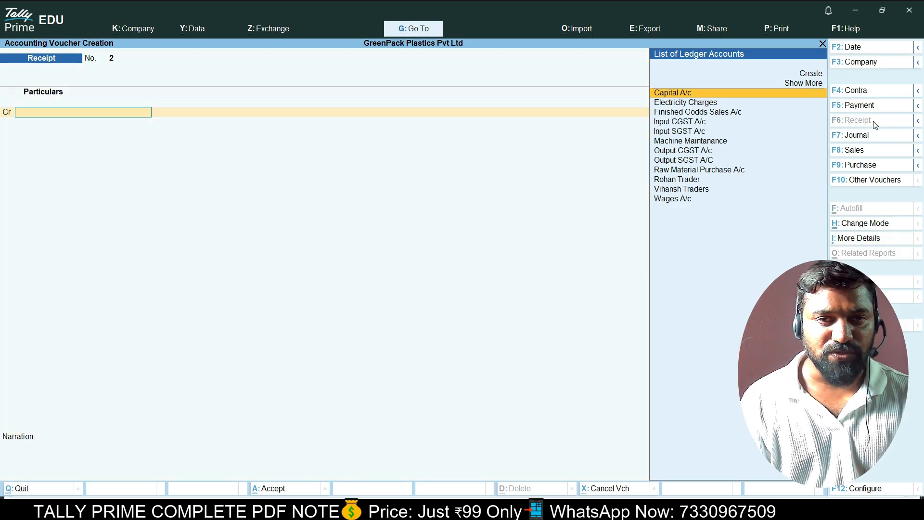
key(Down)
key(Down)
key(Down)
key(Down)
key(Down)
key(Down)
key(Down)
key(Down)
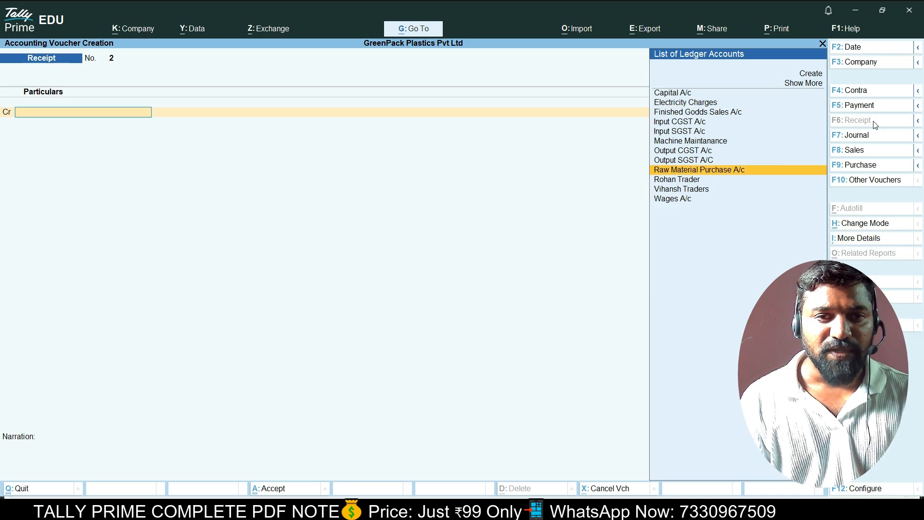
key(Up)
key(Up)
key(Up)
key(Up)
key(Up)
key(Up)
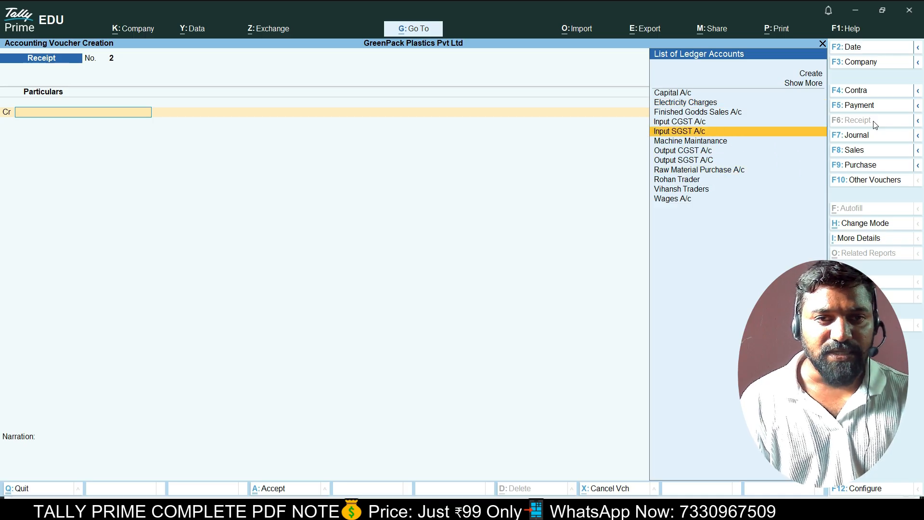
key(Down)
key(Down)
key(Down)
key(Down)
key(Down)
key(Down)
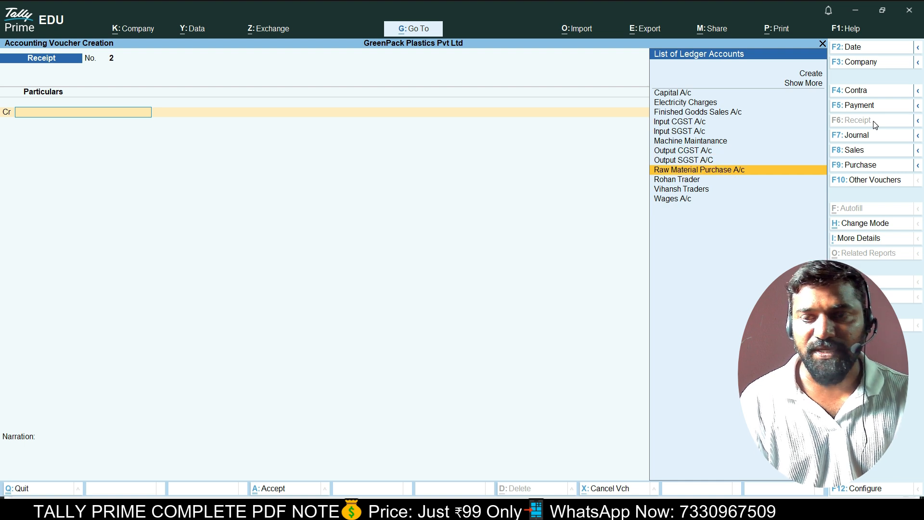
key(Down)
key(Down)
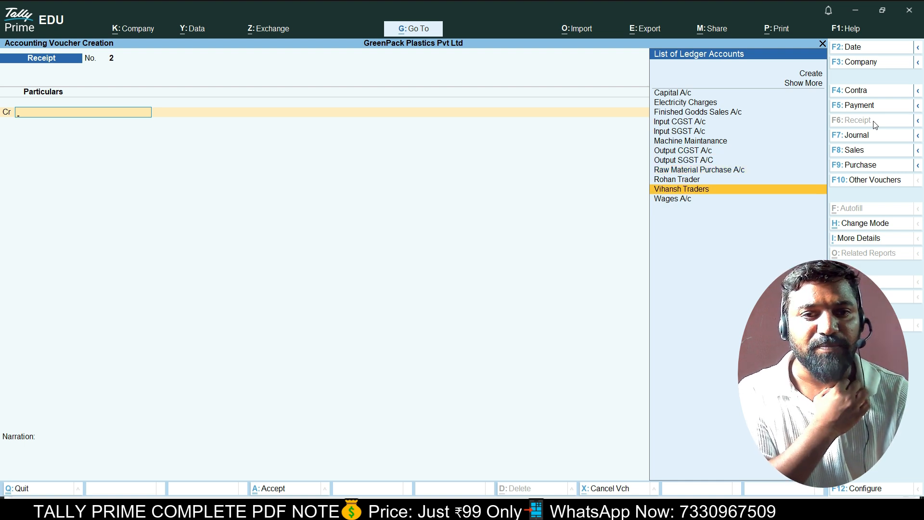
key(Return)
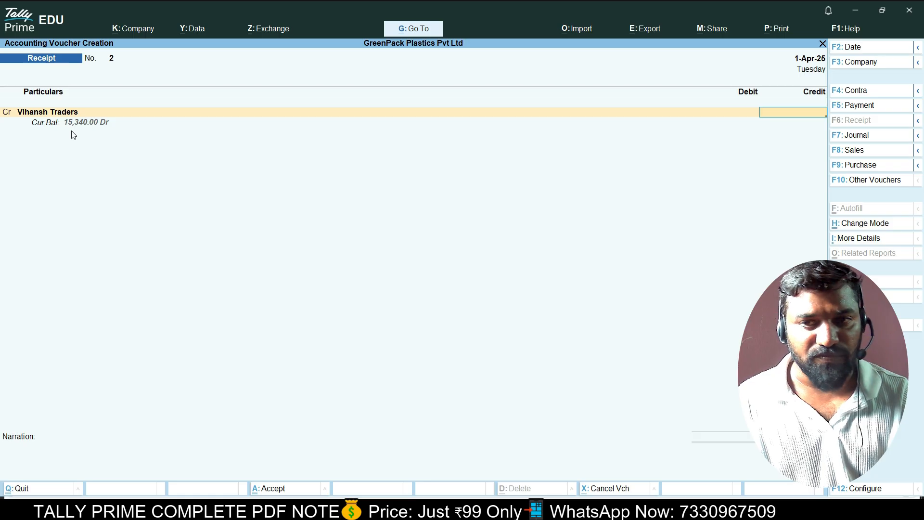
text(15340)
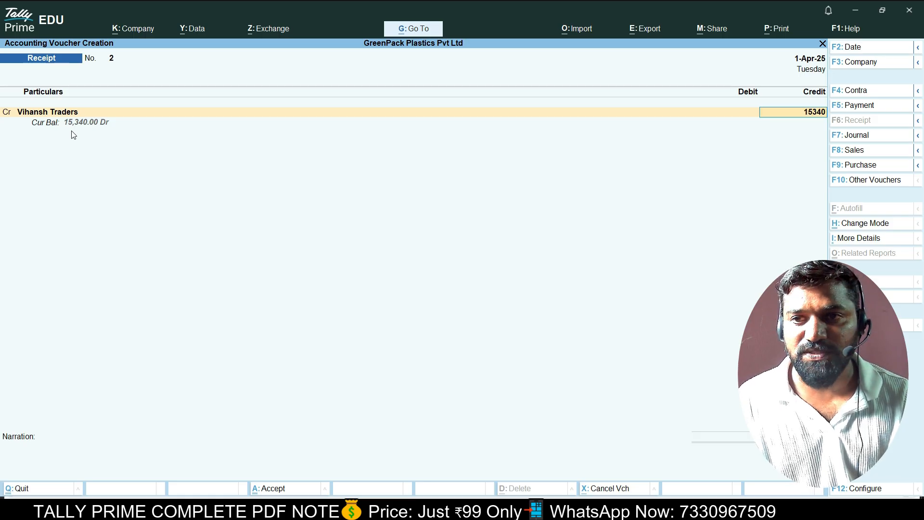
key(Return)
key(Return)
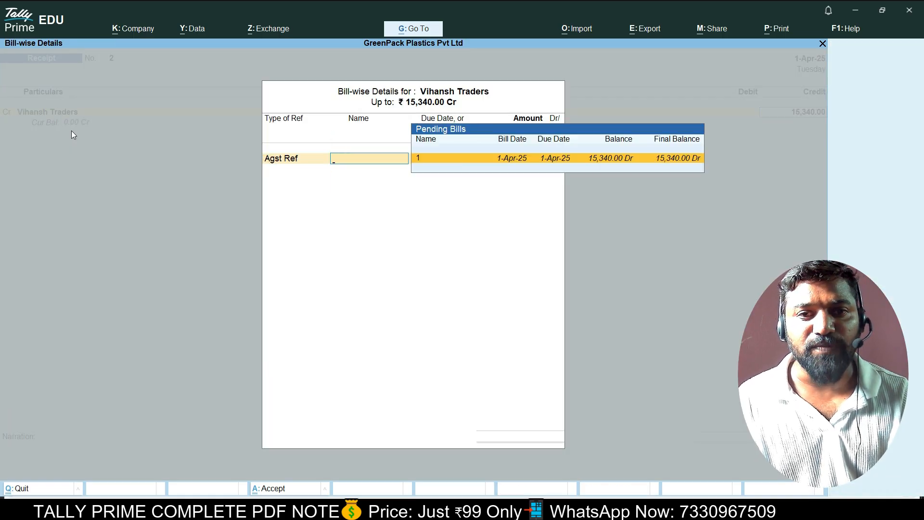
key(Return)
key(Return)
key(Return)
key(Return)
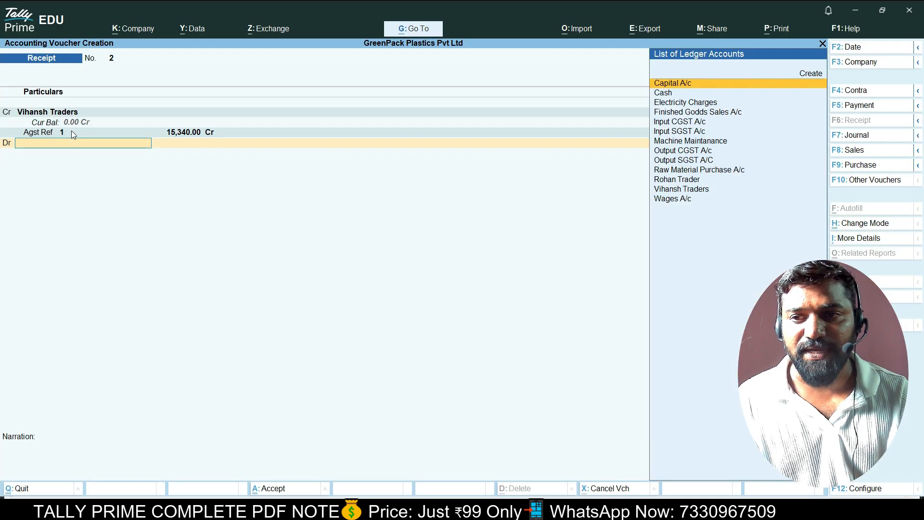
text(Ca)
key(Down)
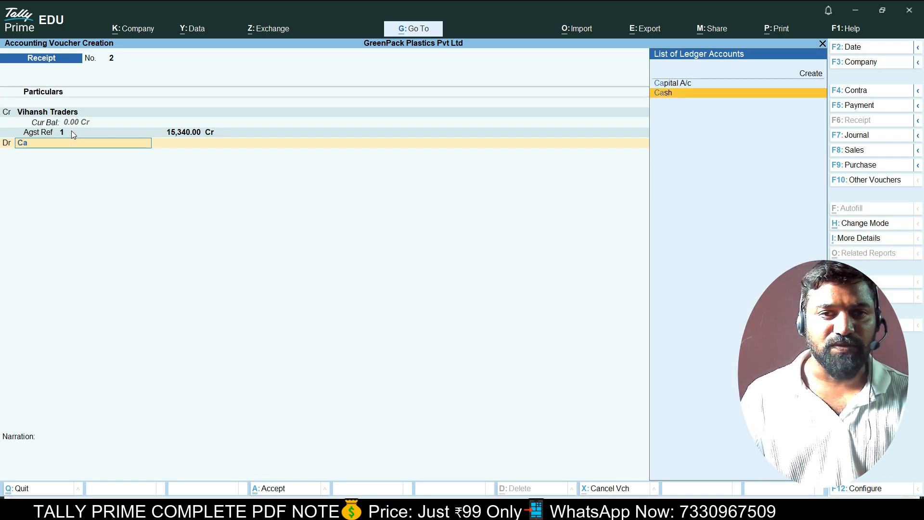
key(Return)
key(Return)
key(Return)
key(Return)
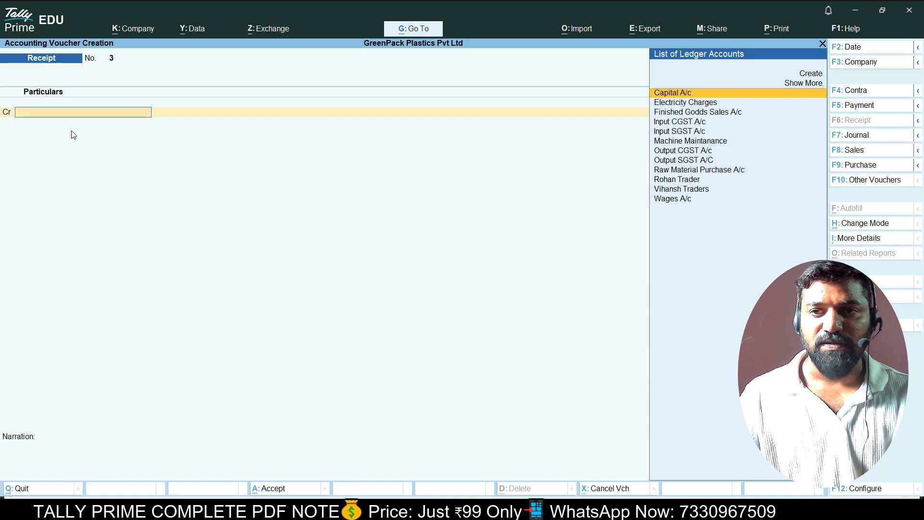
Leave voucher entry and return to the Gateway of Tally without quitting.
key(Escape)
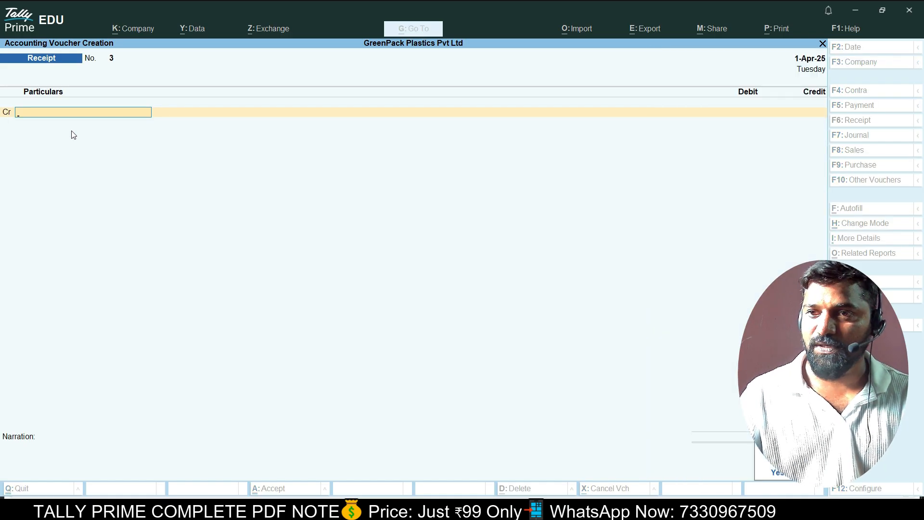
key(Escape)
key(Escape)
key(Escape)
key(Up)
key(Up)
key(Down)
key(Down)
key(Down)
key(Down)
key(Down)
key(Down)
key(Down)
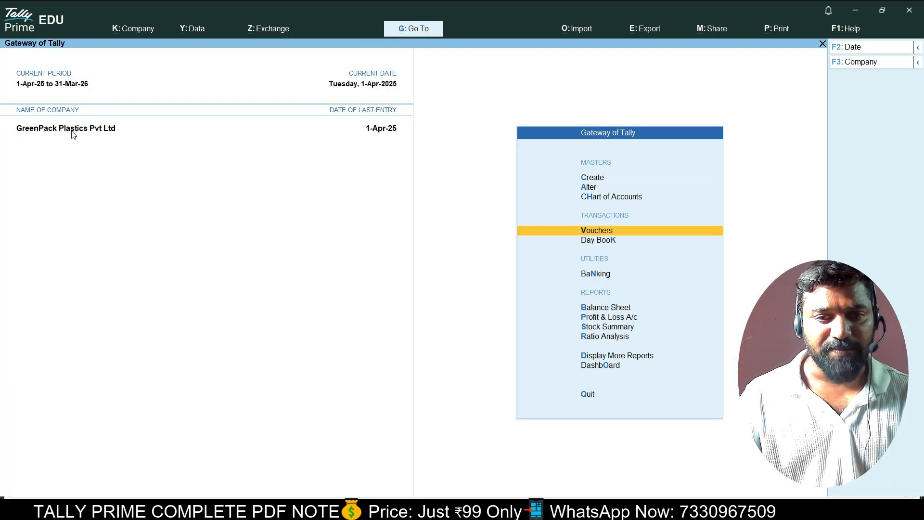
key(Up)
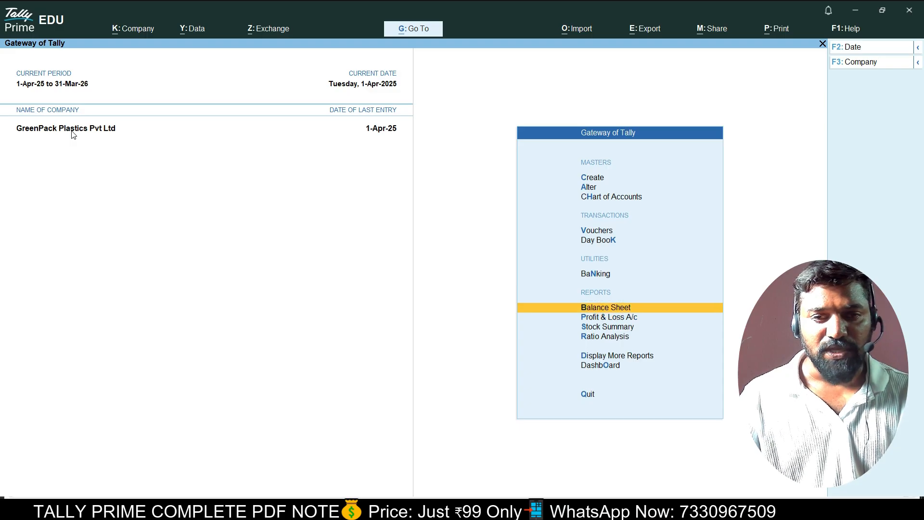
key(Return)
key(alt+F5)
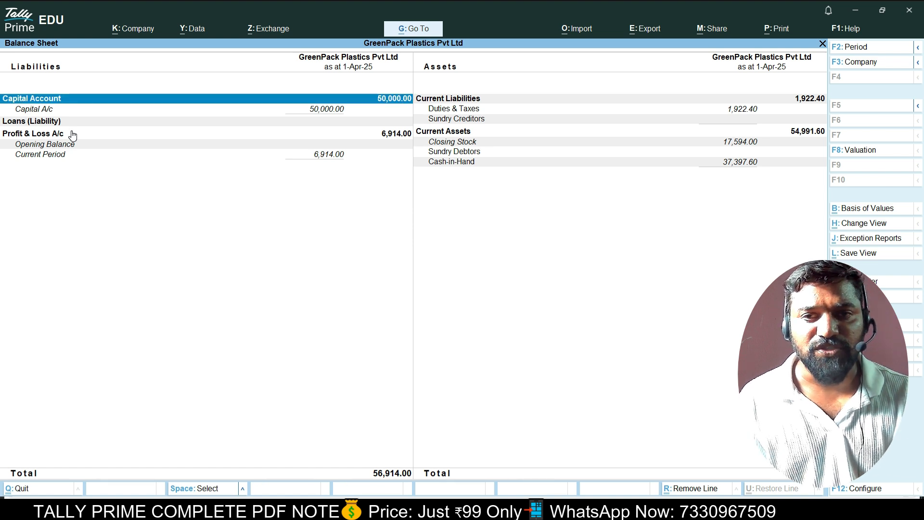
key(Right)
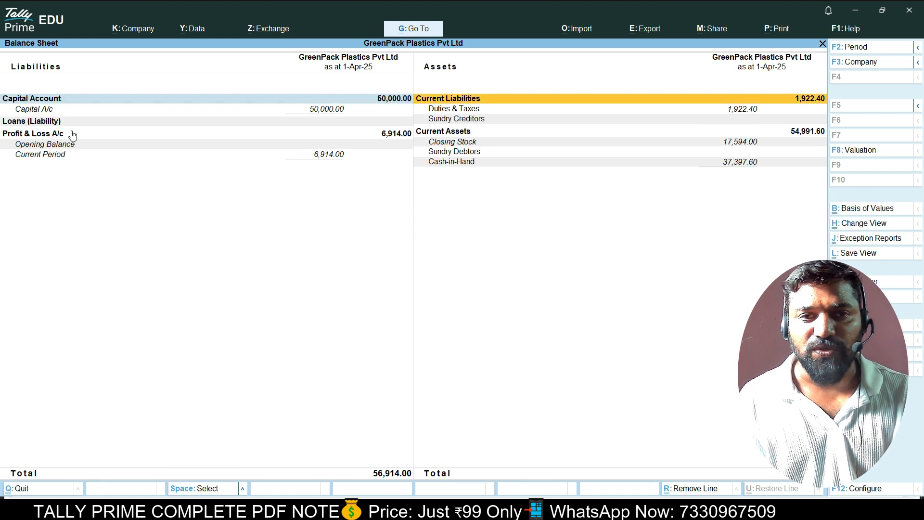
key(Down)
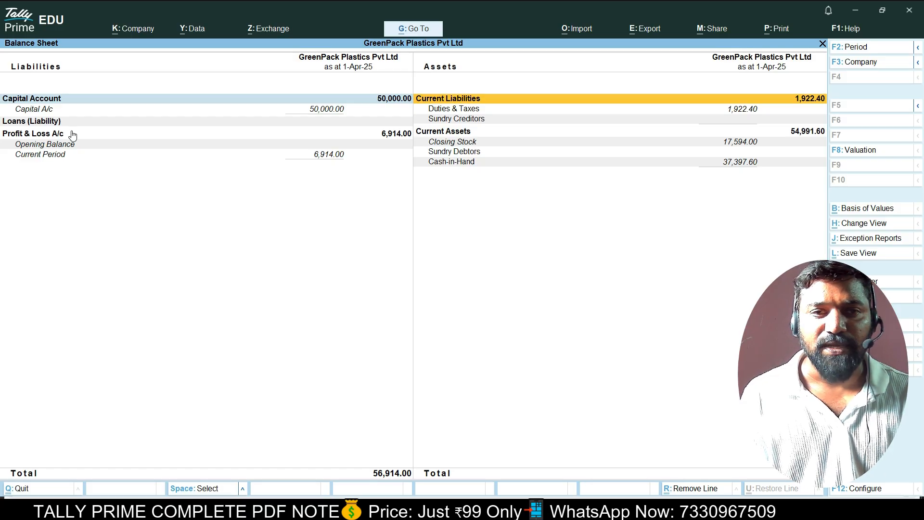
key(Return)
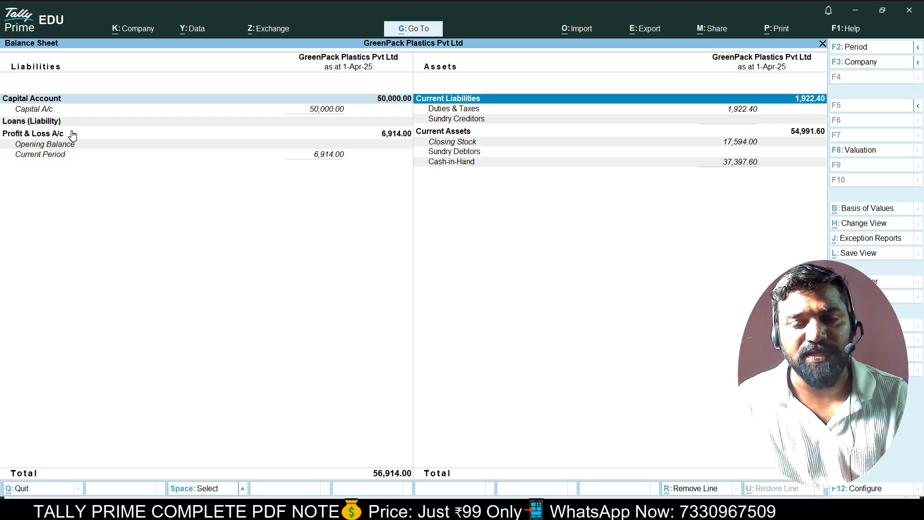
key(Down)
key(Down)
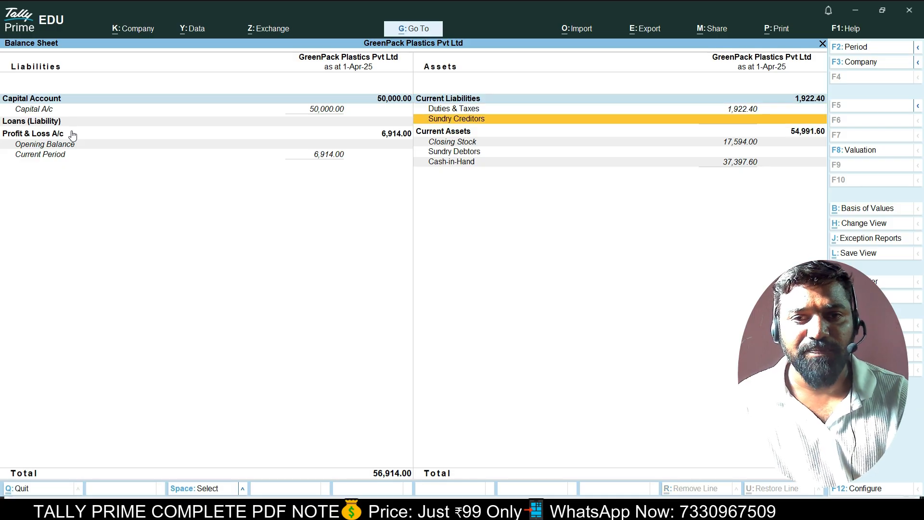
key(space)
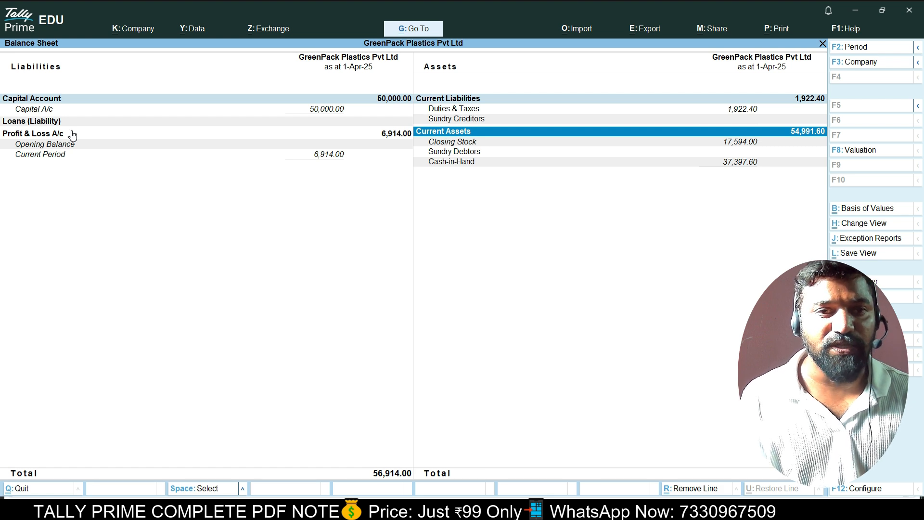
key(Down)
key(space)
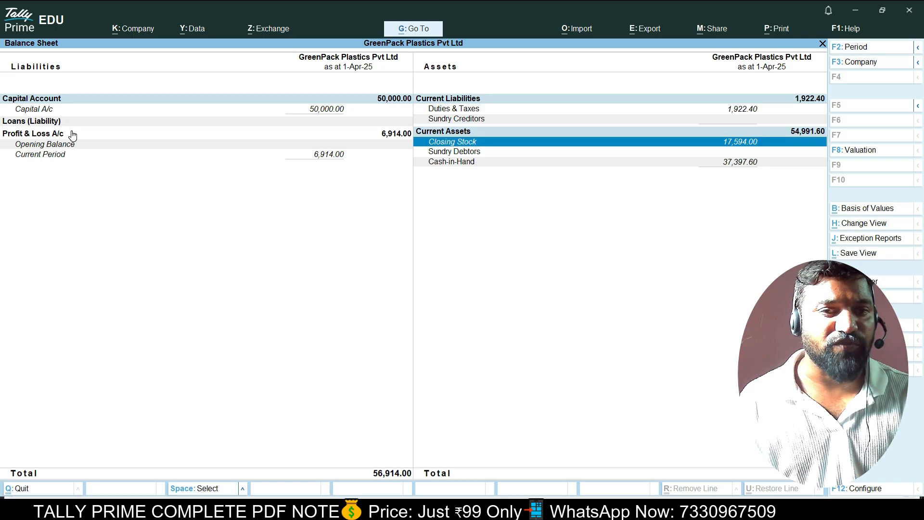
key(Down)
key(Down)
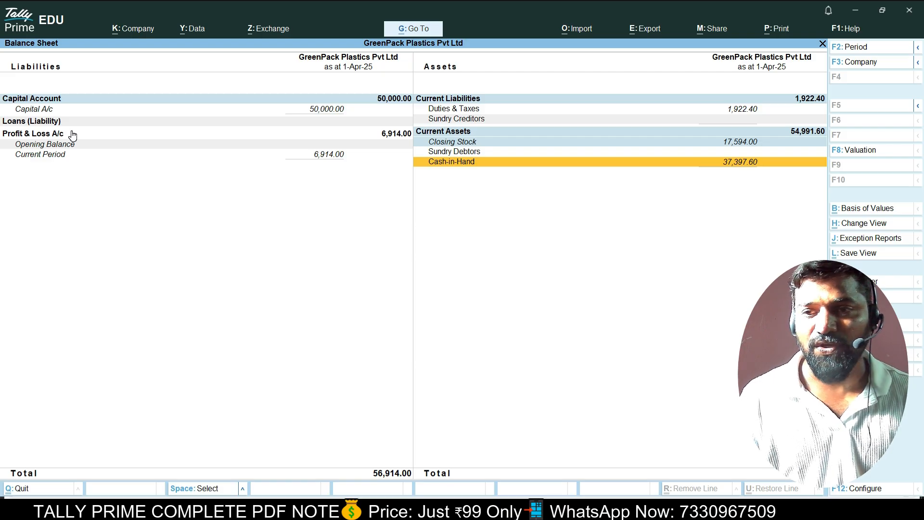
key(Up)
click(72, 134)
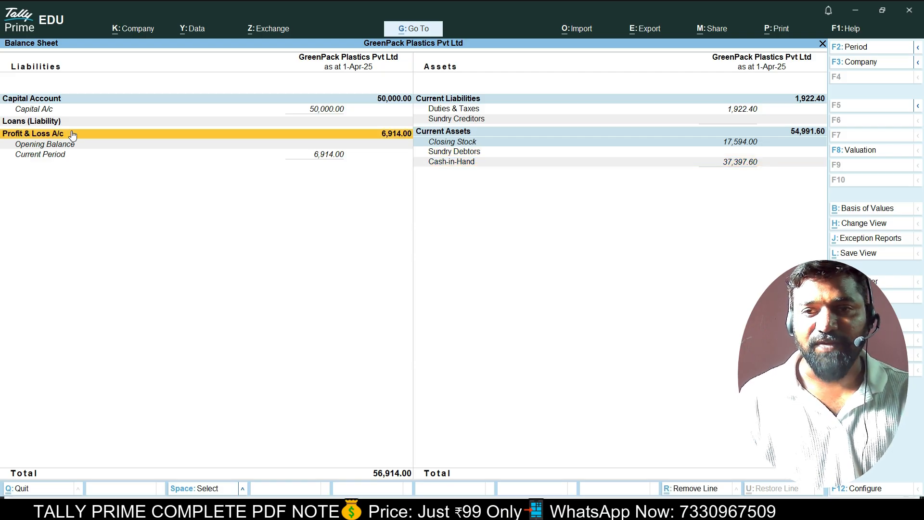
click(73, 134)
key(Down)
key(Down)
key(Down)
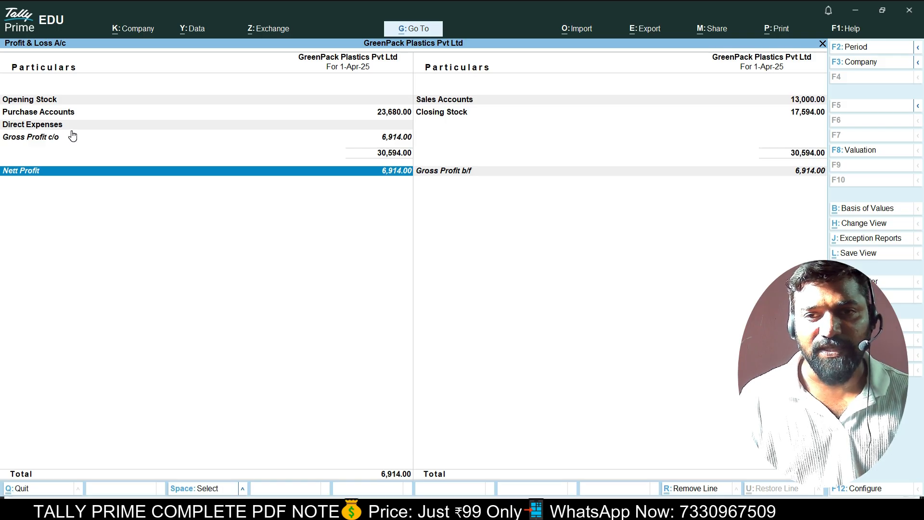
key(Escape)
key(Escape)
key(Escape)
key(Escape)
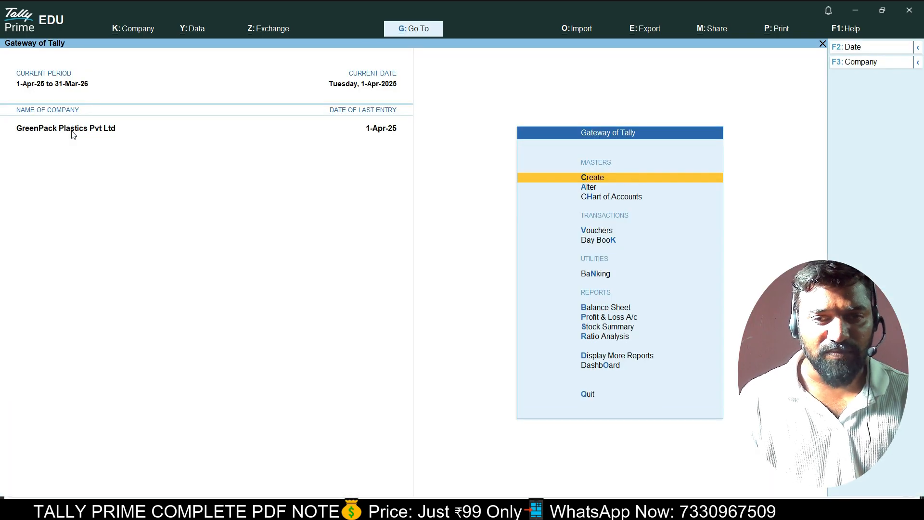
key(Down)
key(Down)
key(Down)
key(Down)
key(Down)
key(Down)
key(Down)
key(Down)
key(Down)
key(Down)
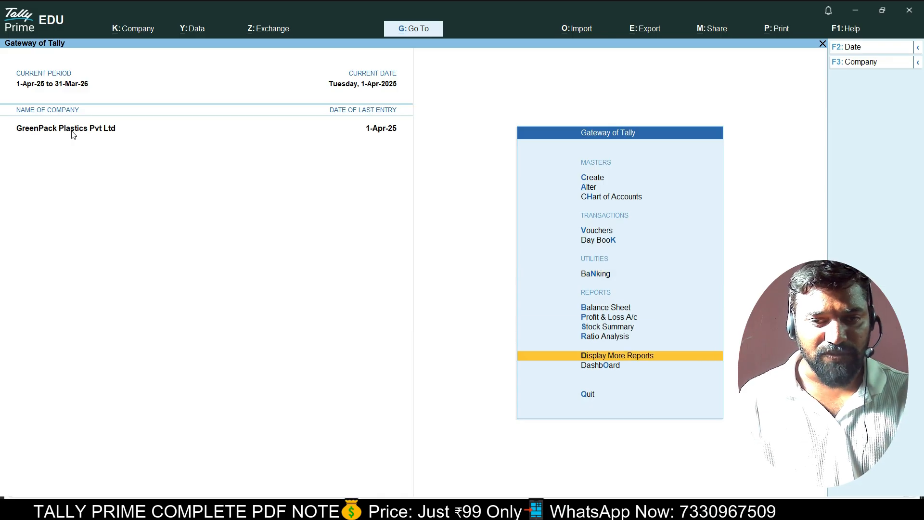
key(Return)
key(Down)
key(Down)
key(Down)
key(Down)
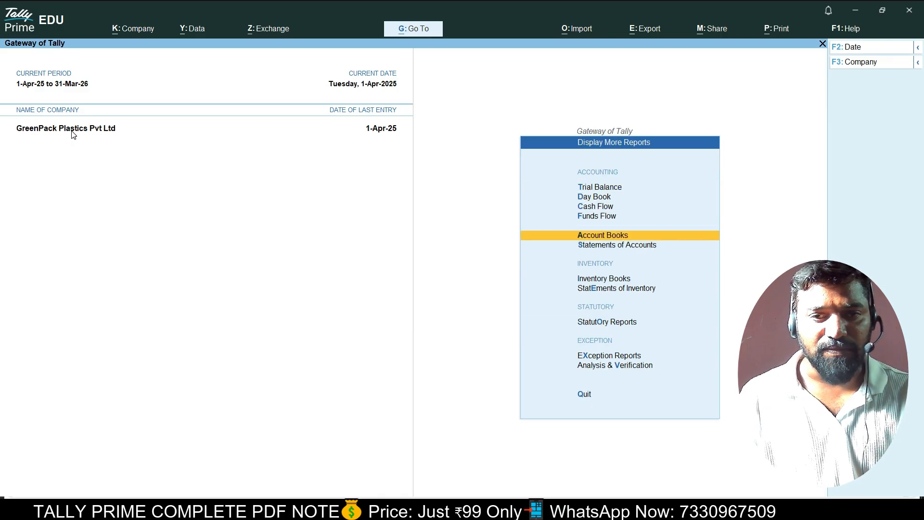
key(Down)
key(Down)
key(Return)
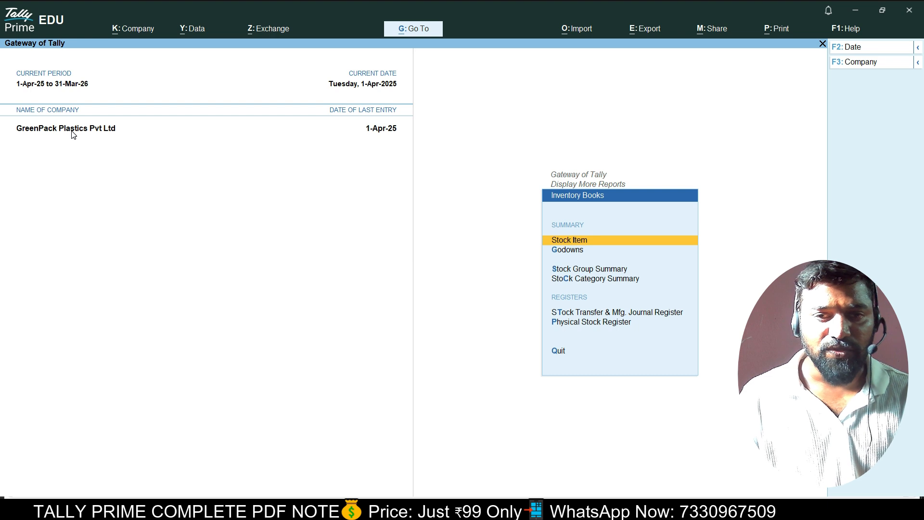
key(Return)
key(Down)
key(Down)
key(Down)
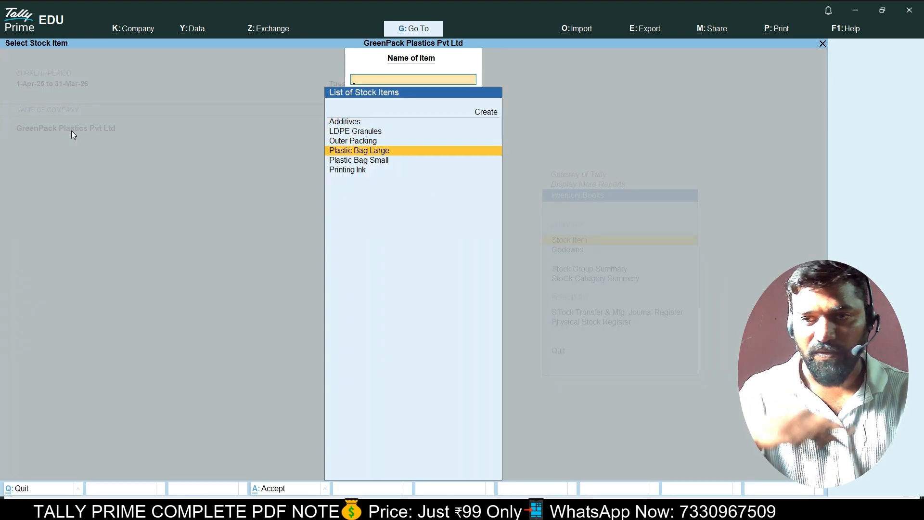
key(Return)
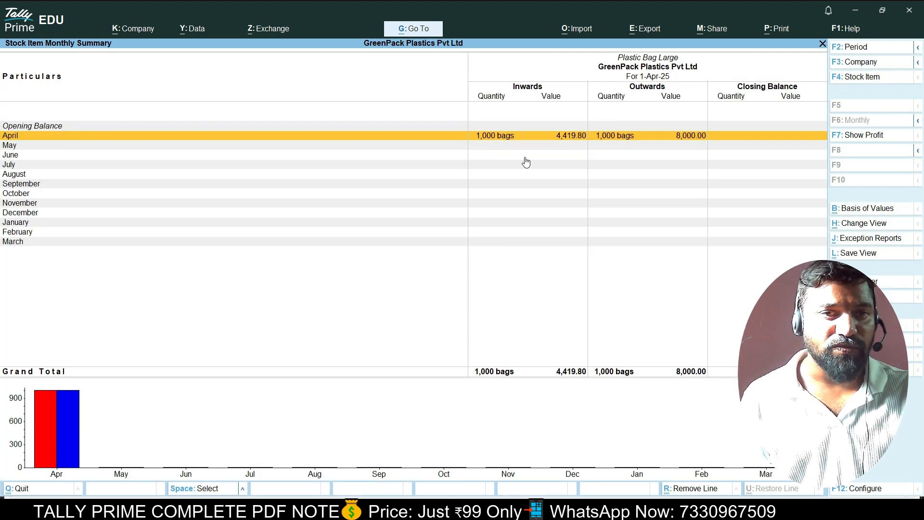
click(865, 136)
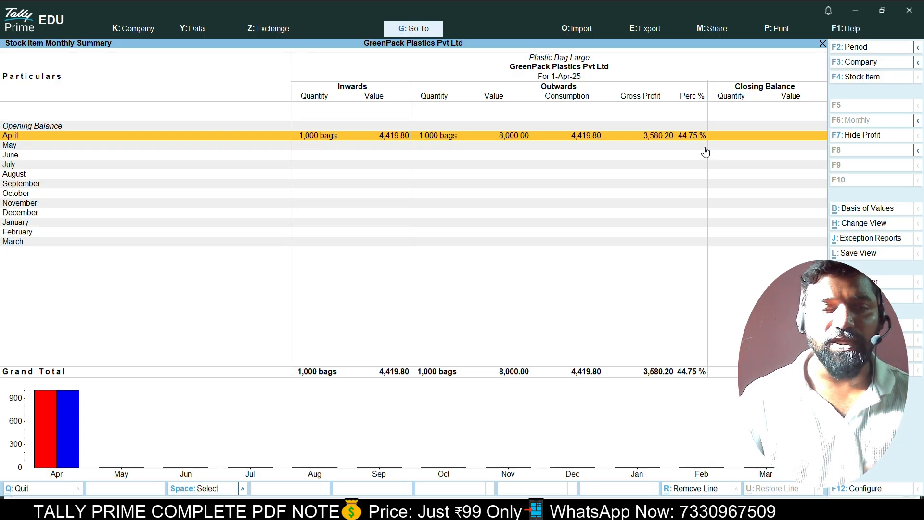
key(Escape)
key(Escape)
key(Escape)
key(Escape)
key(Escape)
key(Escape)
key(Escape)
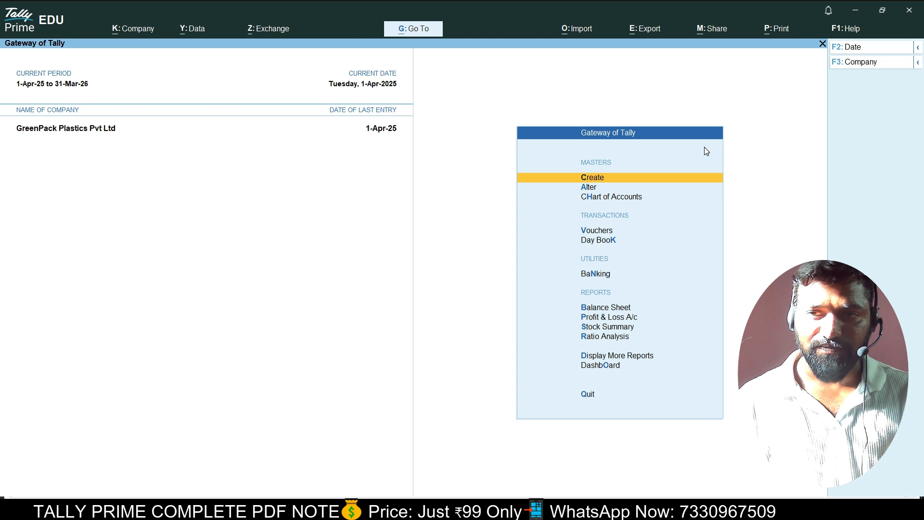